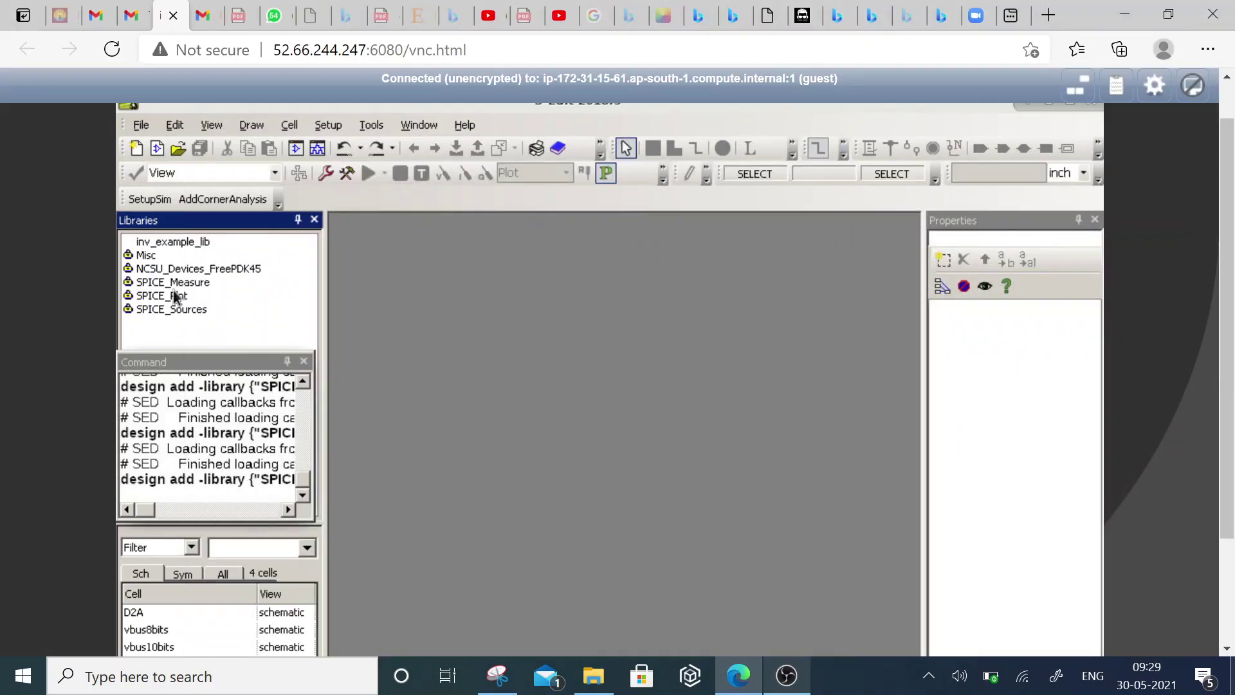
- Create a schematic view for a new cell named inv_my_new in inv_example_lib, and maximize its window
left_click(291, 126)
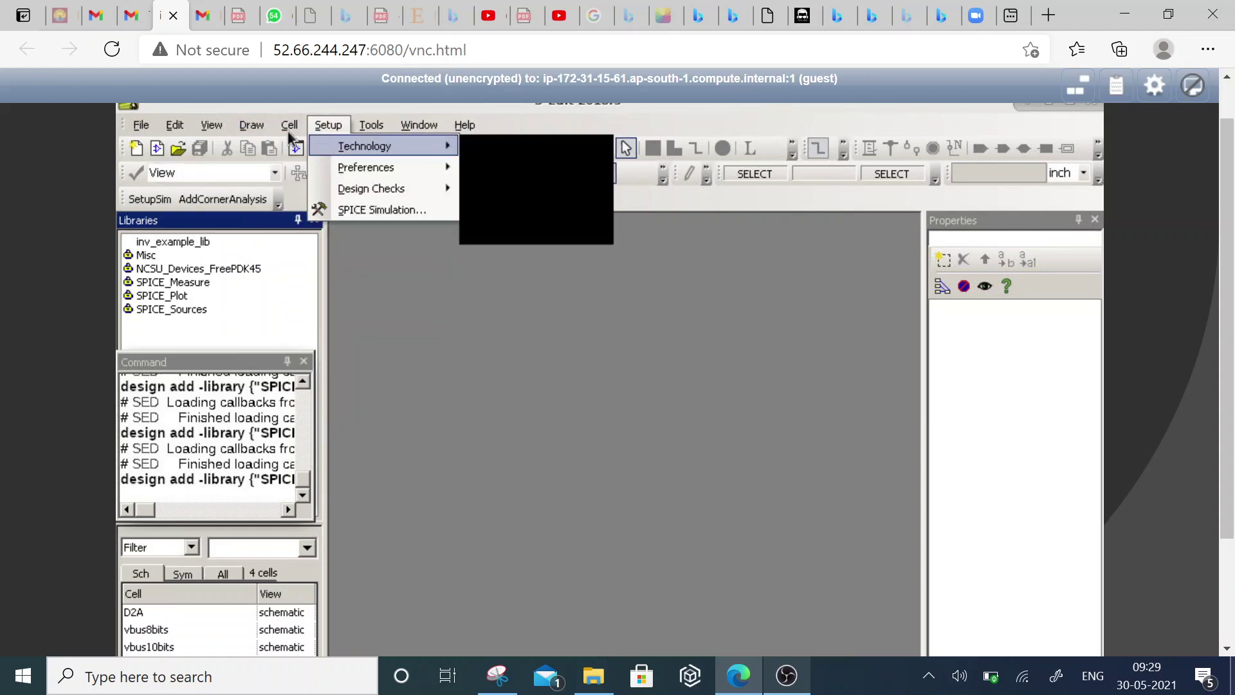
left_click(331, 147)
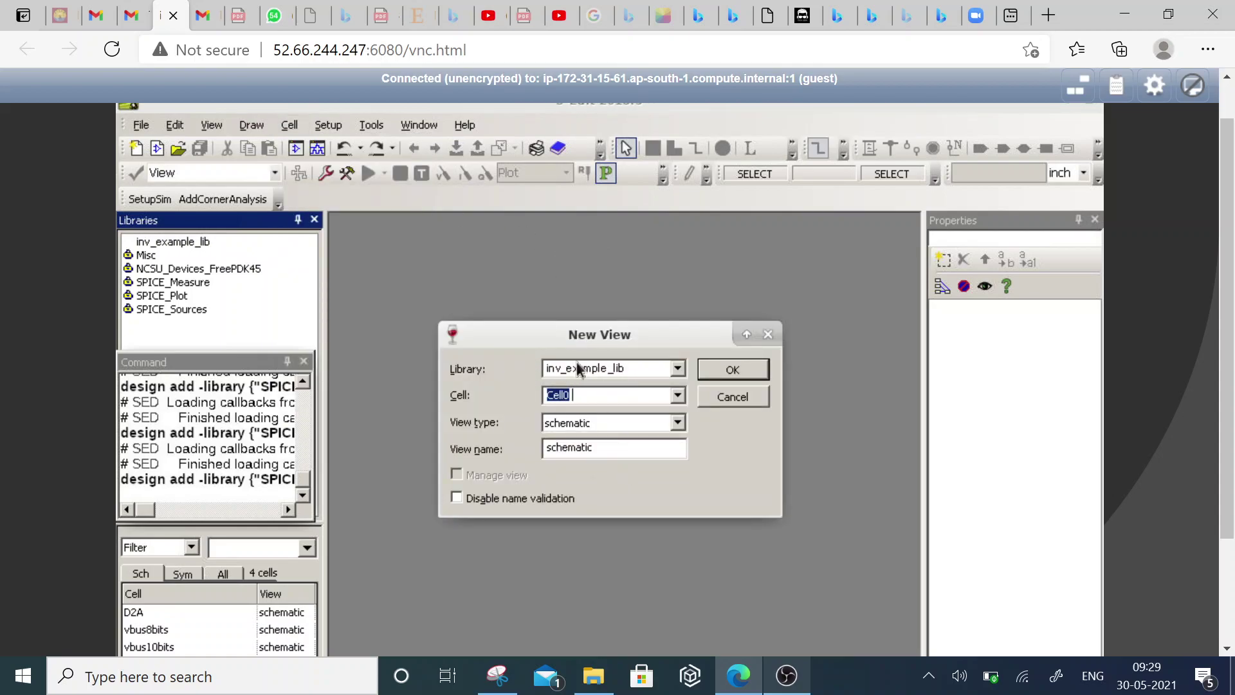
key("BackSpace")
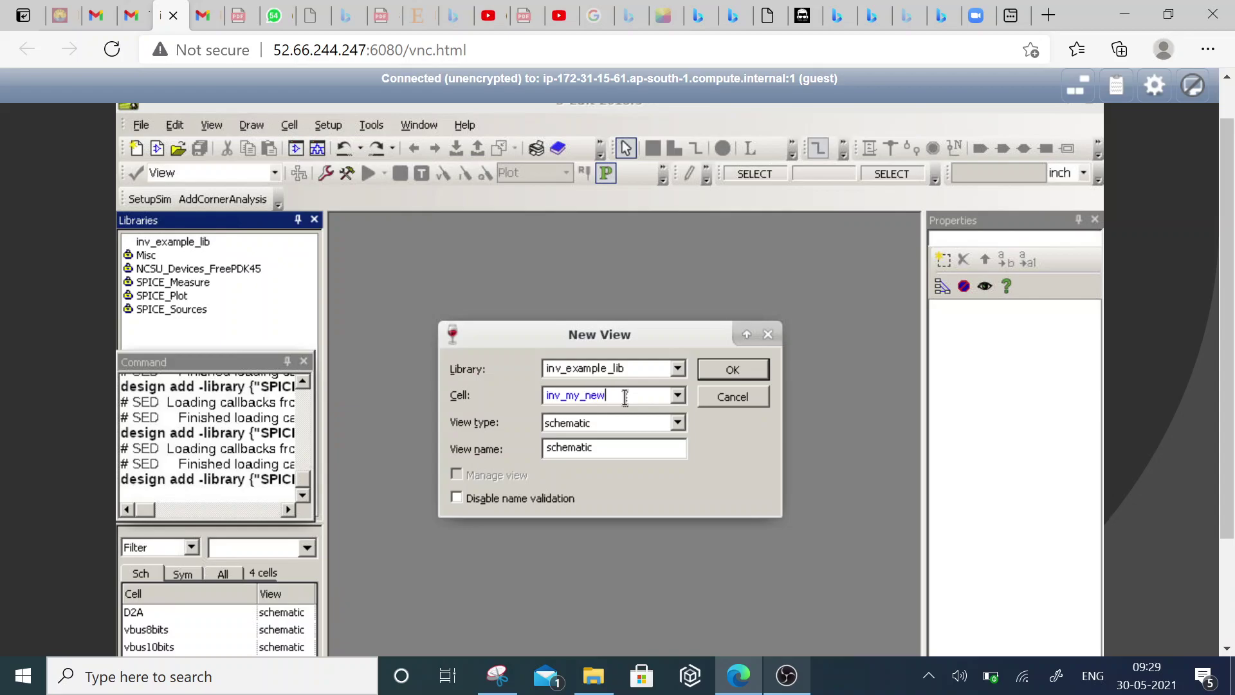
left_click(724, 377)
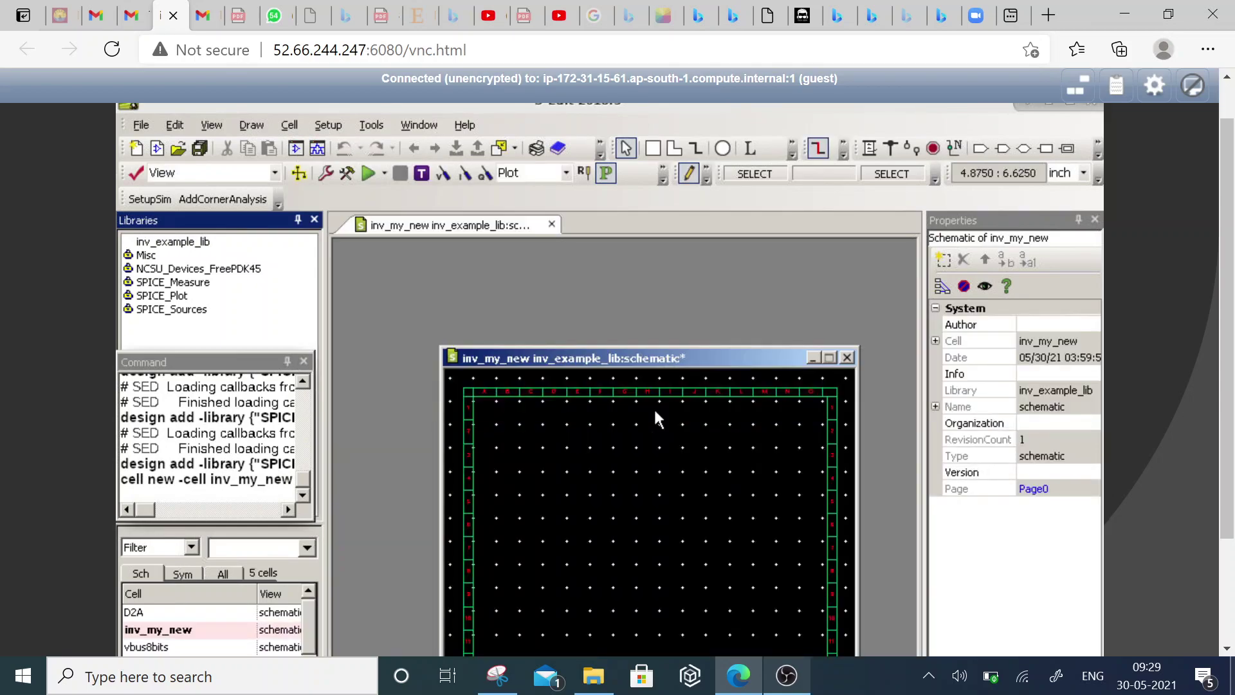
left_click(830, 358)
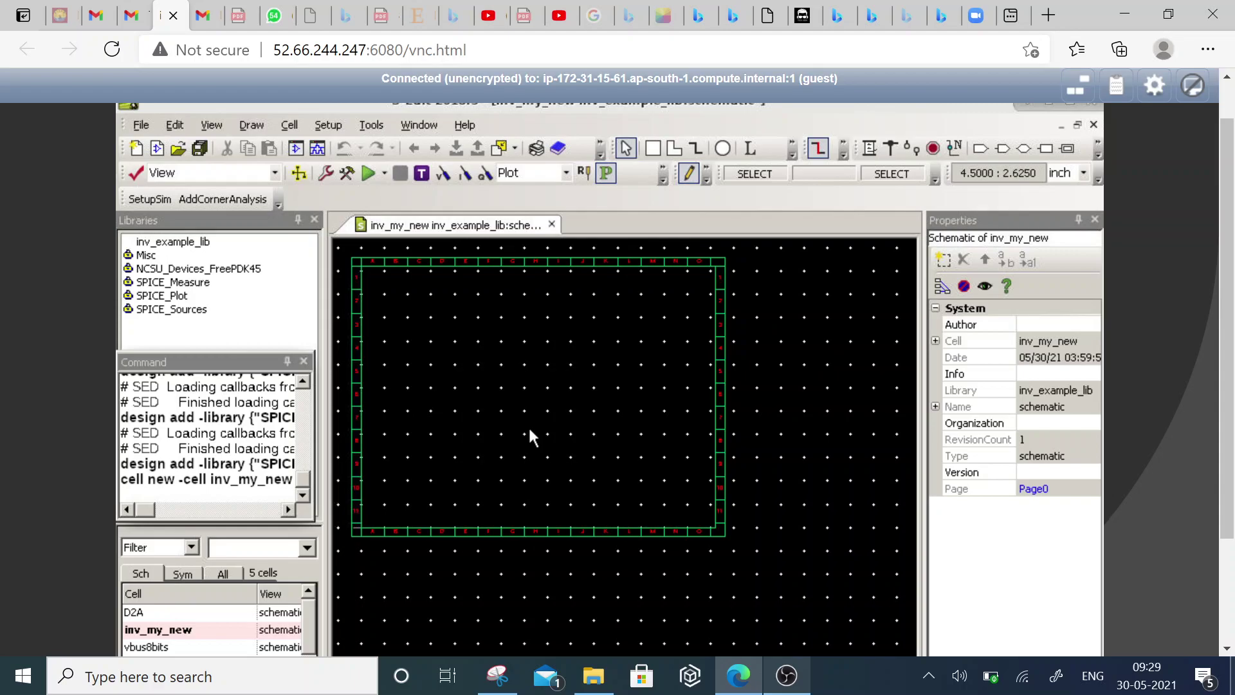
key("Home")
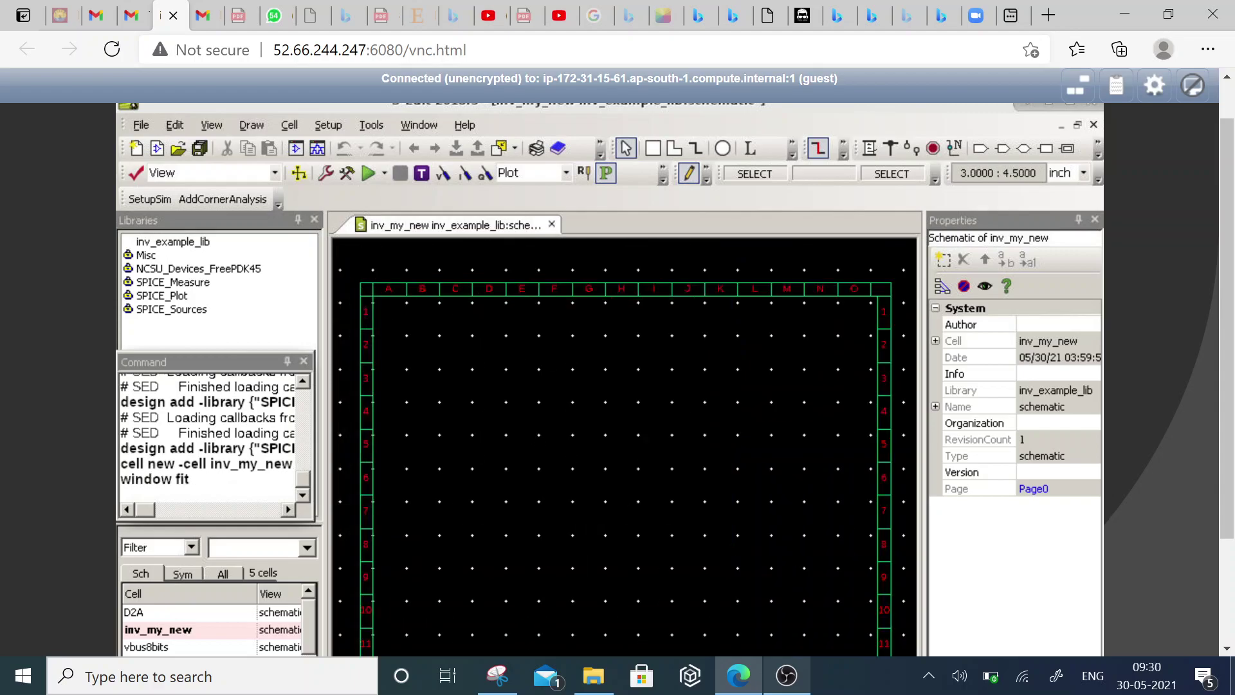
- Filter the NCSU_Devices_FreePDK45 symbols by nmos and place one NMOS_VTH instance near the sheet's centre, at about (4.5, 3.375)
scroll(1233, 357, "down", 1)
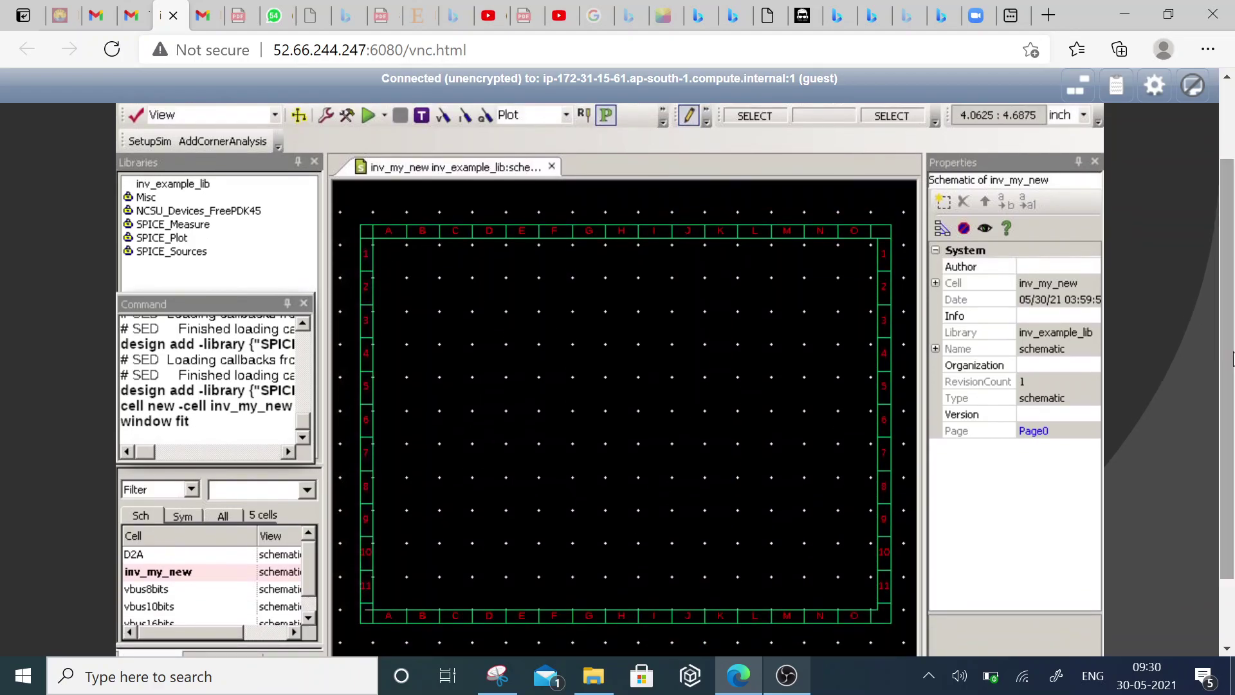
left_click(194, 213)
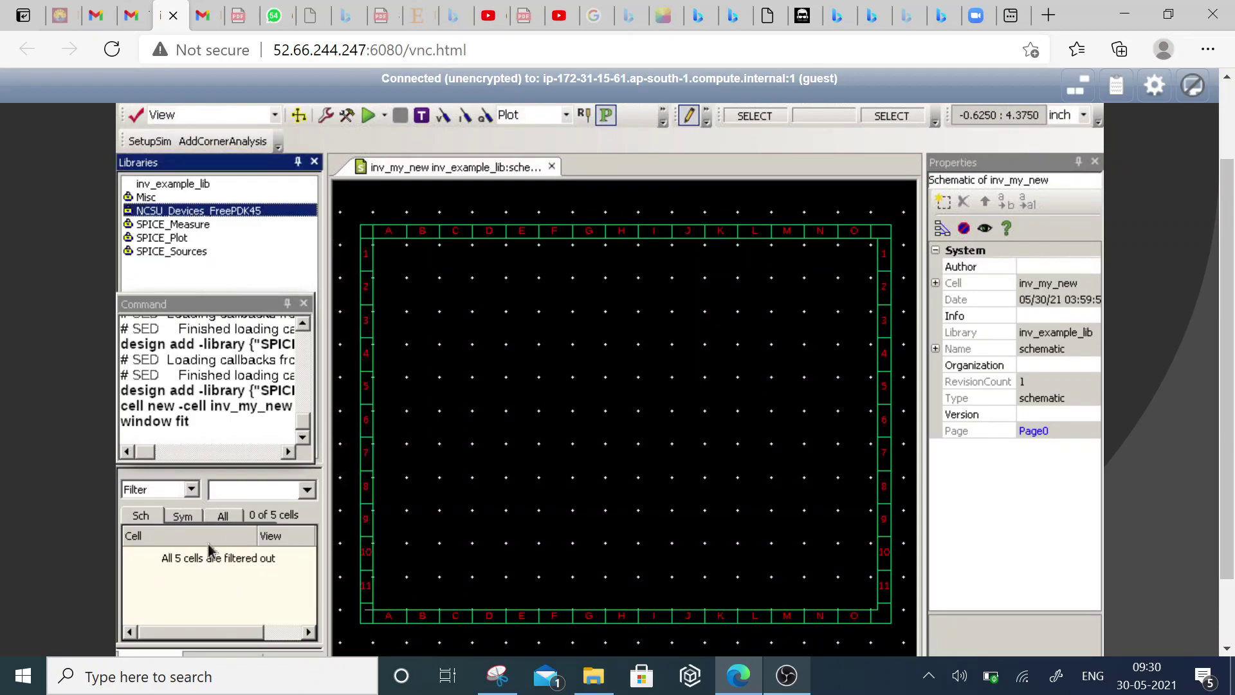
left_click(182, 516)
left_click(251, 491)
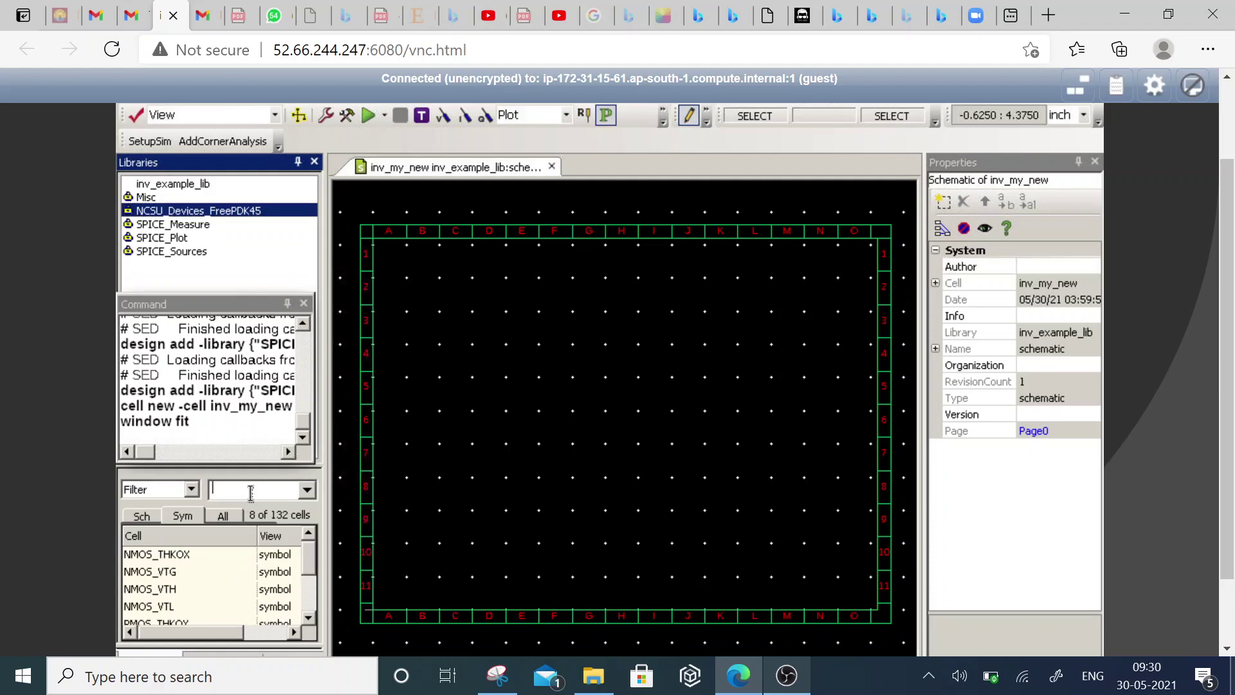
type("nmos")
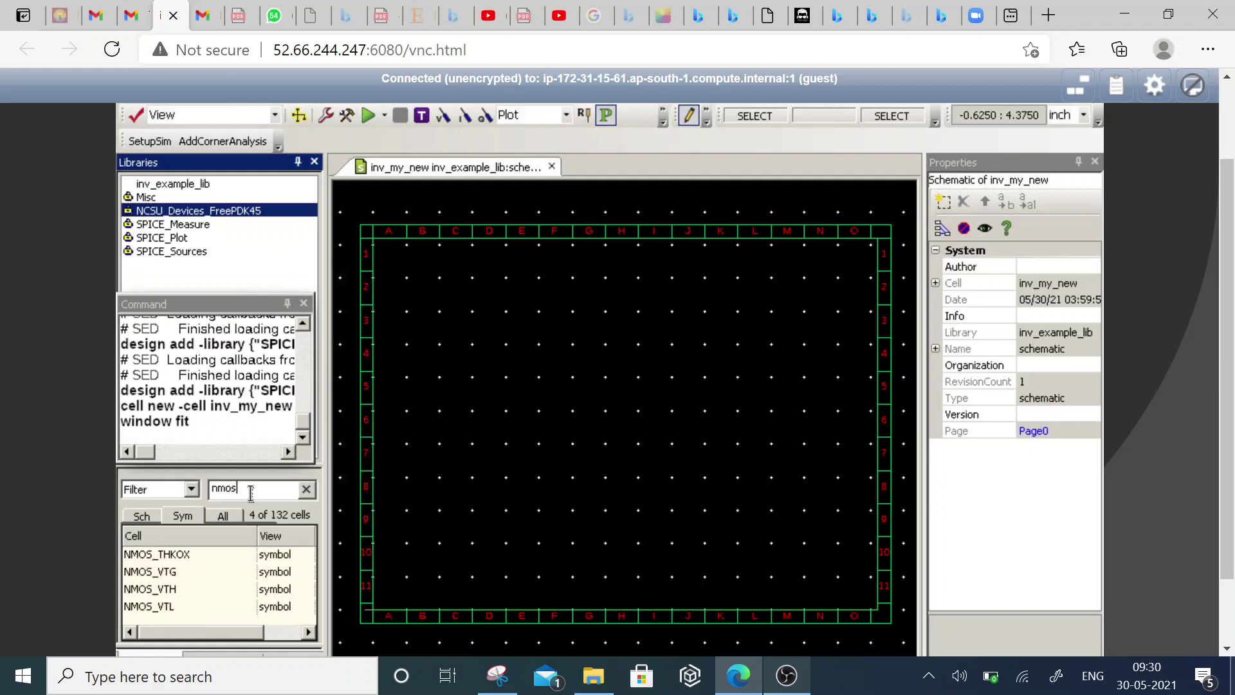
left_click(160, 591)
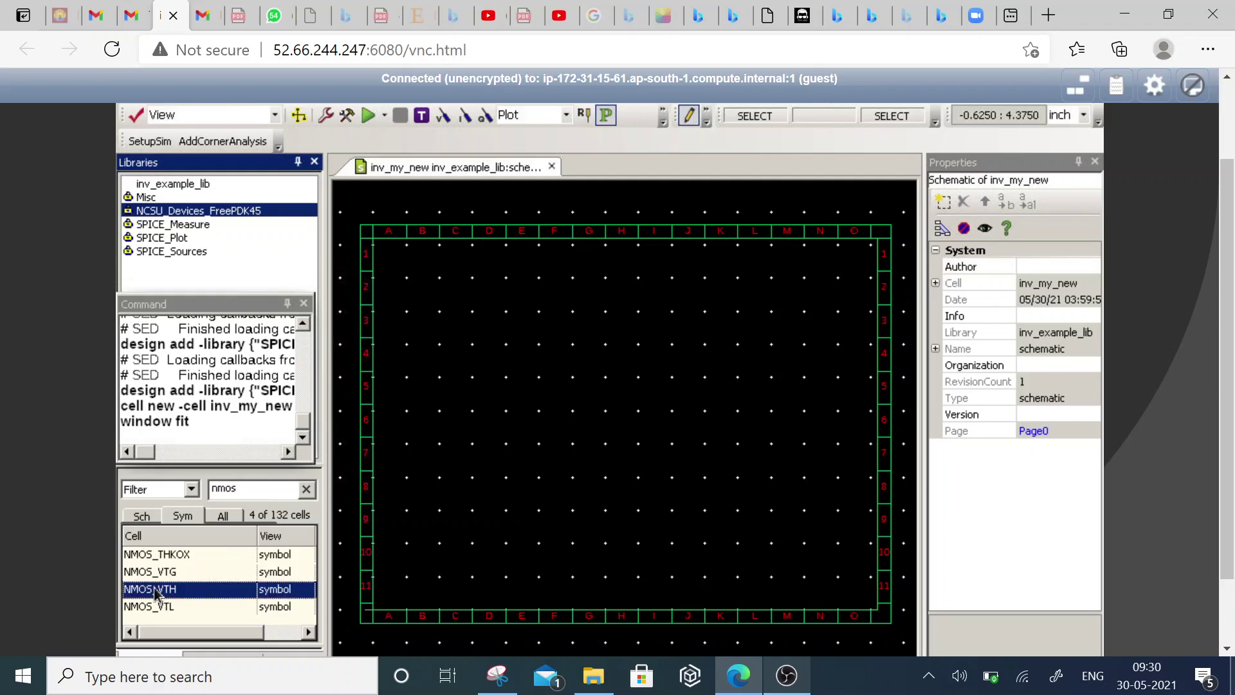
right_click(155, 593)
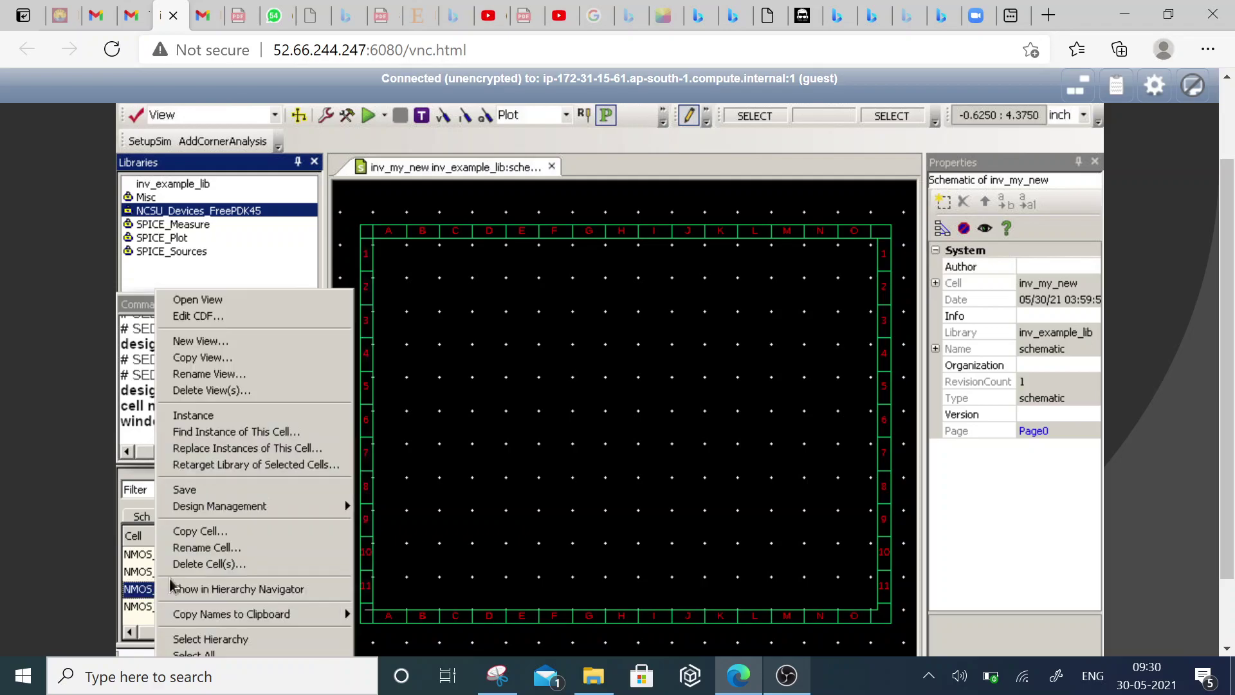
left_click(213, 417)
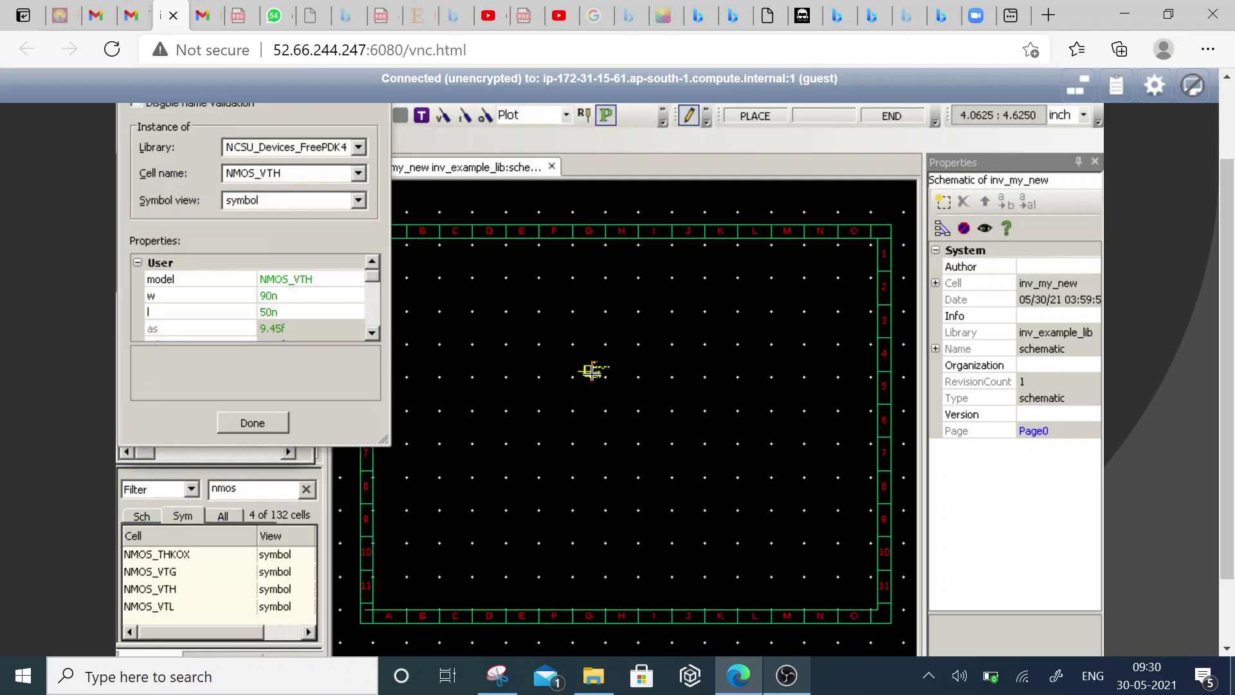
left_click(611, 429)
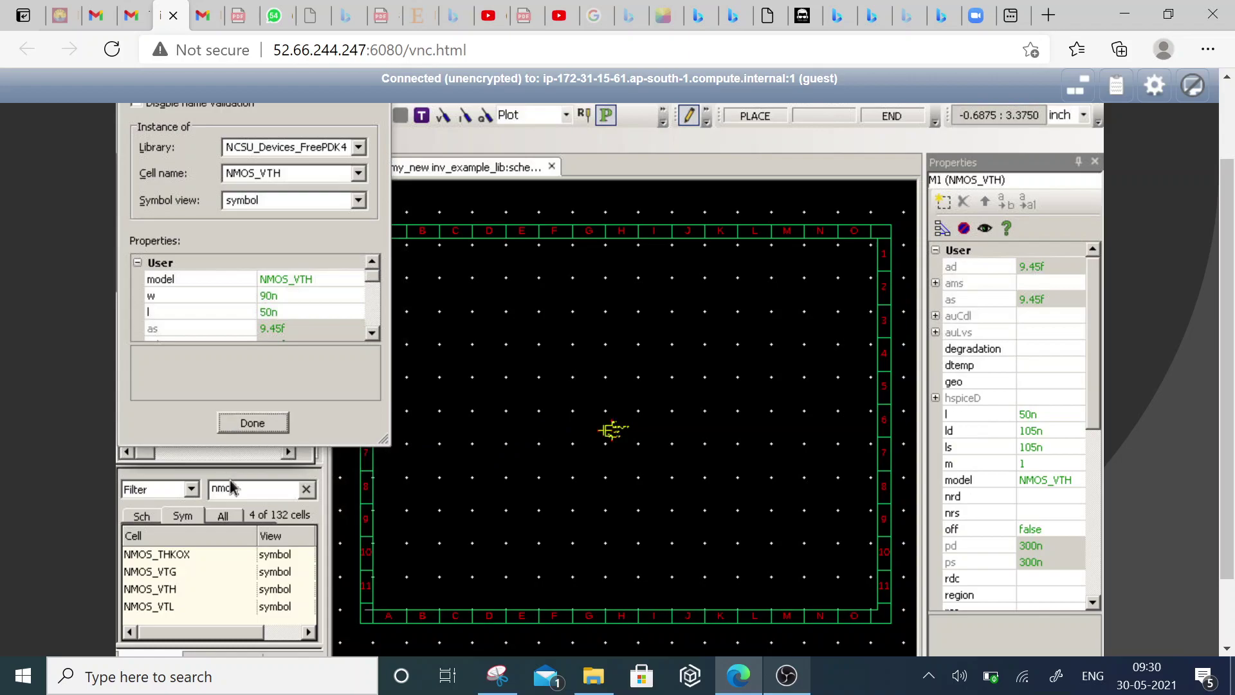
key("Escape")
- Filter the symbols by pmos and place one PMOS_VTH instance directly above the NMOS transistor, at about (4.5, 4.1875)
left_click_drag(238, 488, 203, 487)
type("pm")
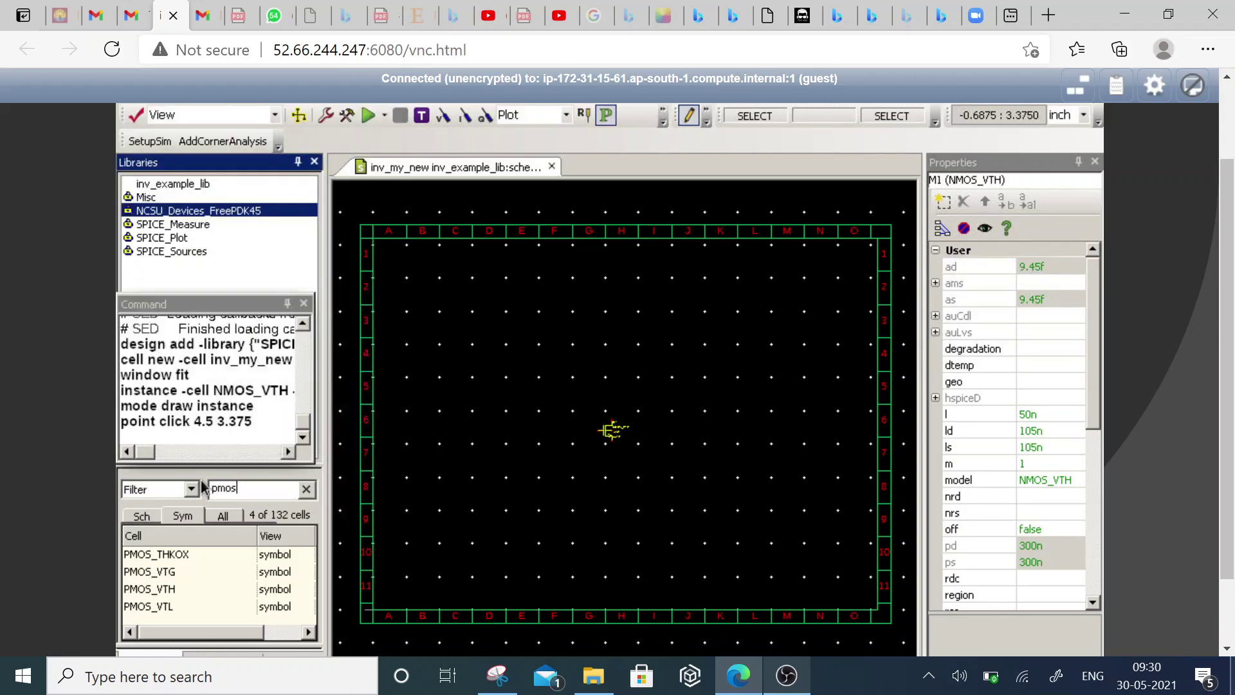
left_click(154, 589)
right_click(156, 591)
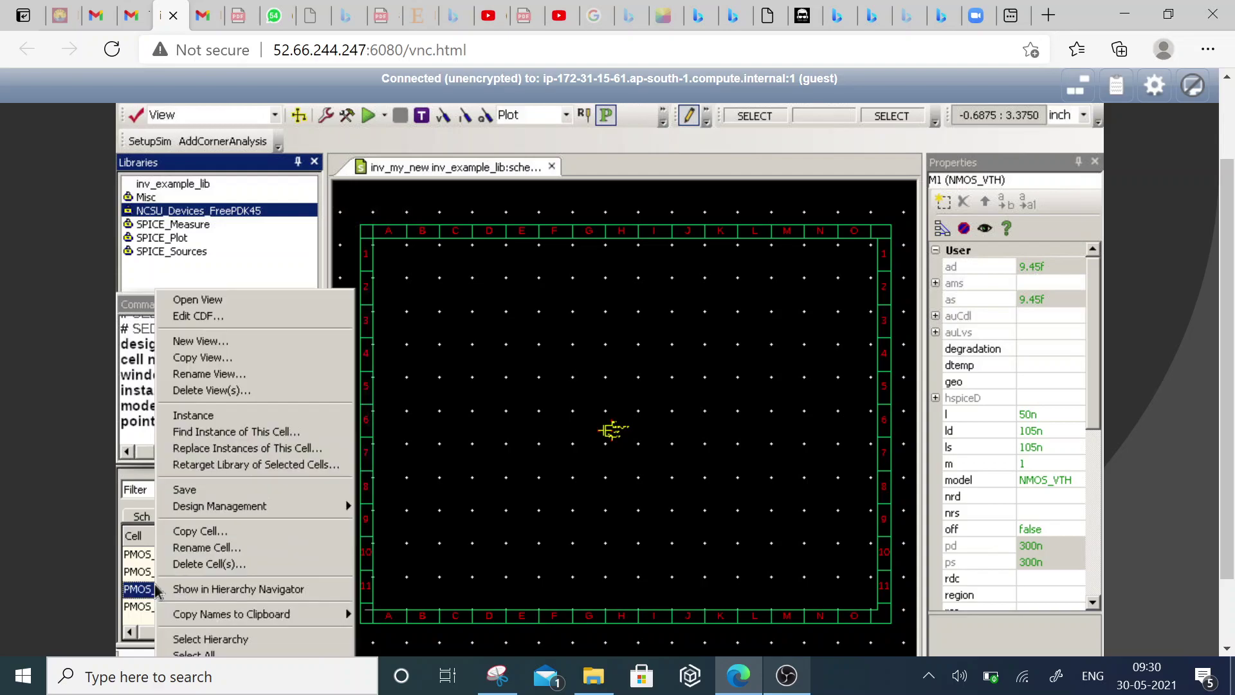
left_click(193, 416)
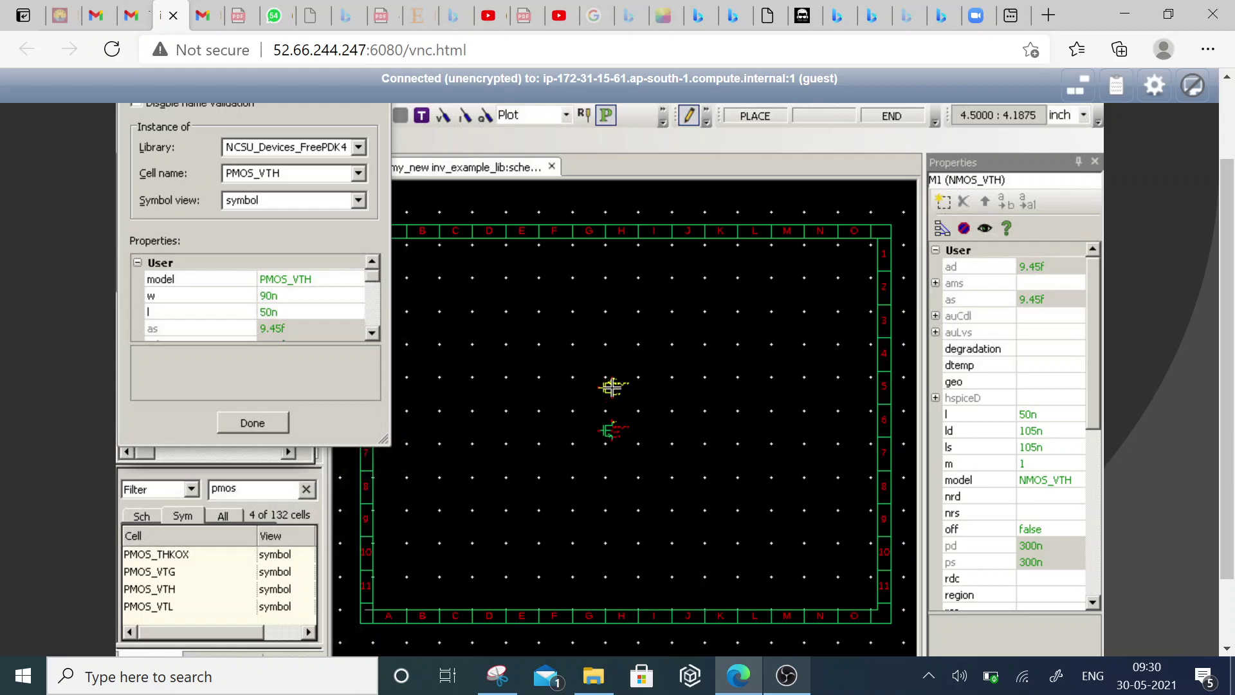
left_click(610, 387)
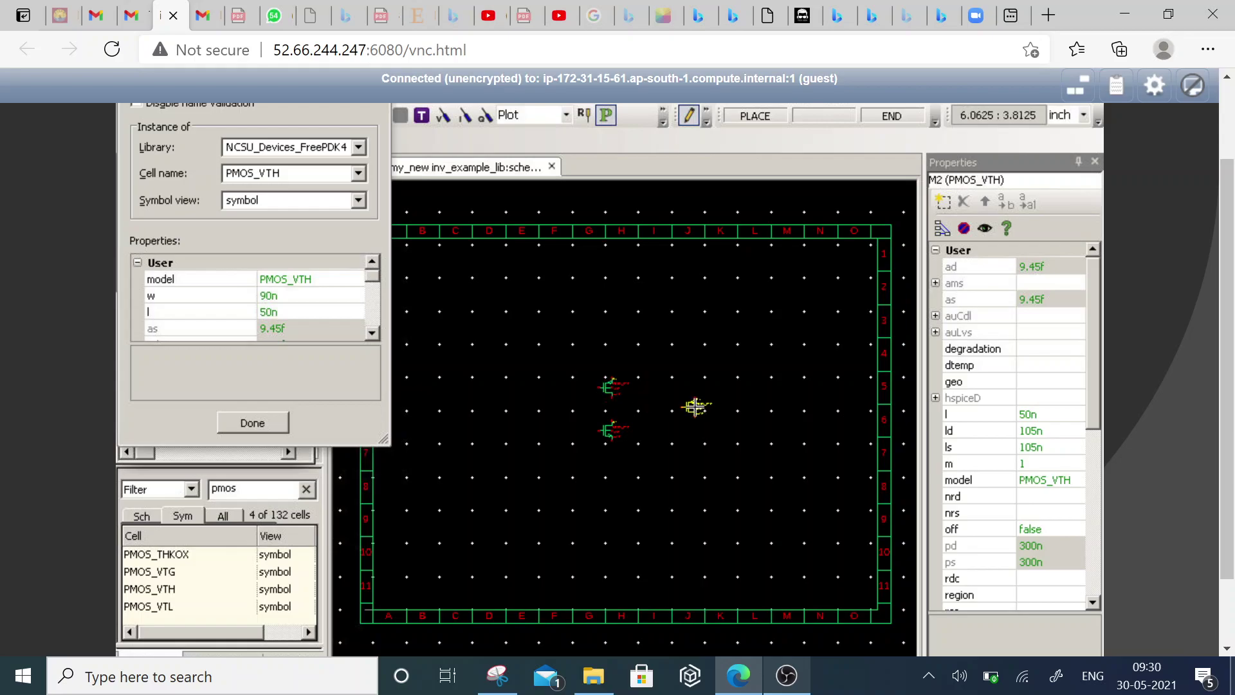
key("Escape")
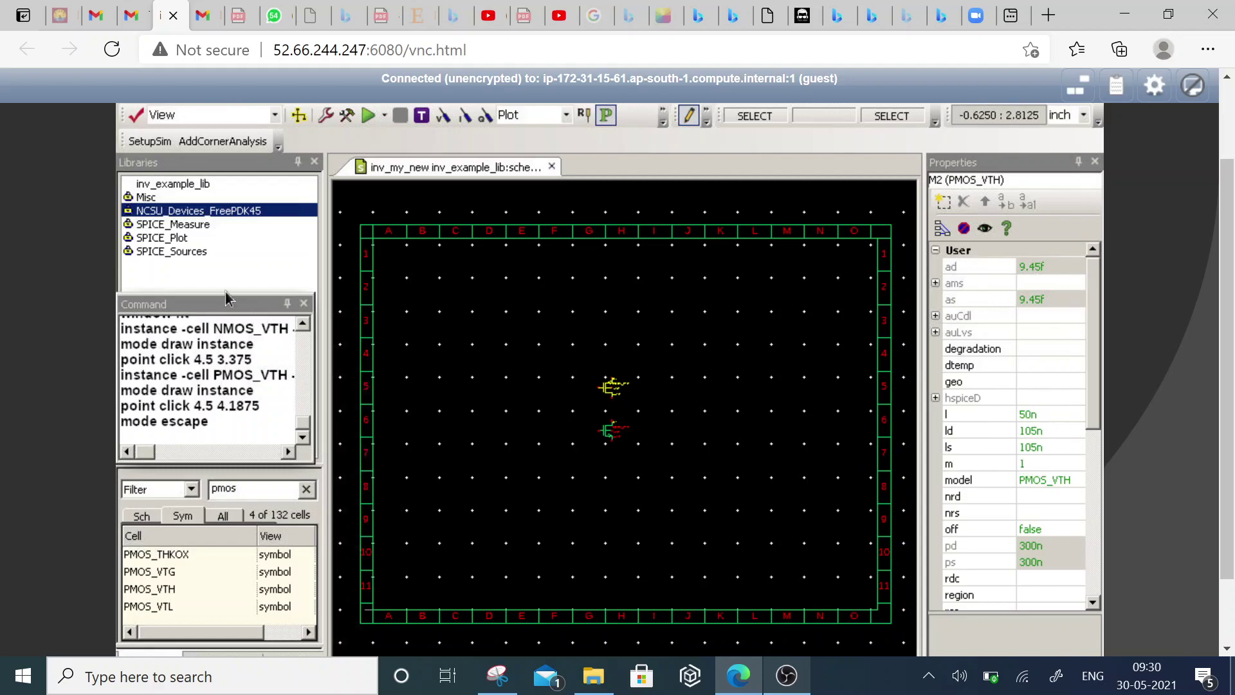
- Switch to the Misc library and clear the cell filter to list all its symbols
left_click(145, 198)
left_click_drag(252, 493, 160, 492)
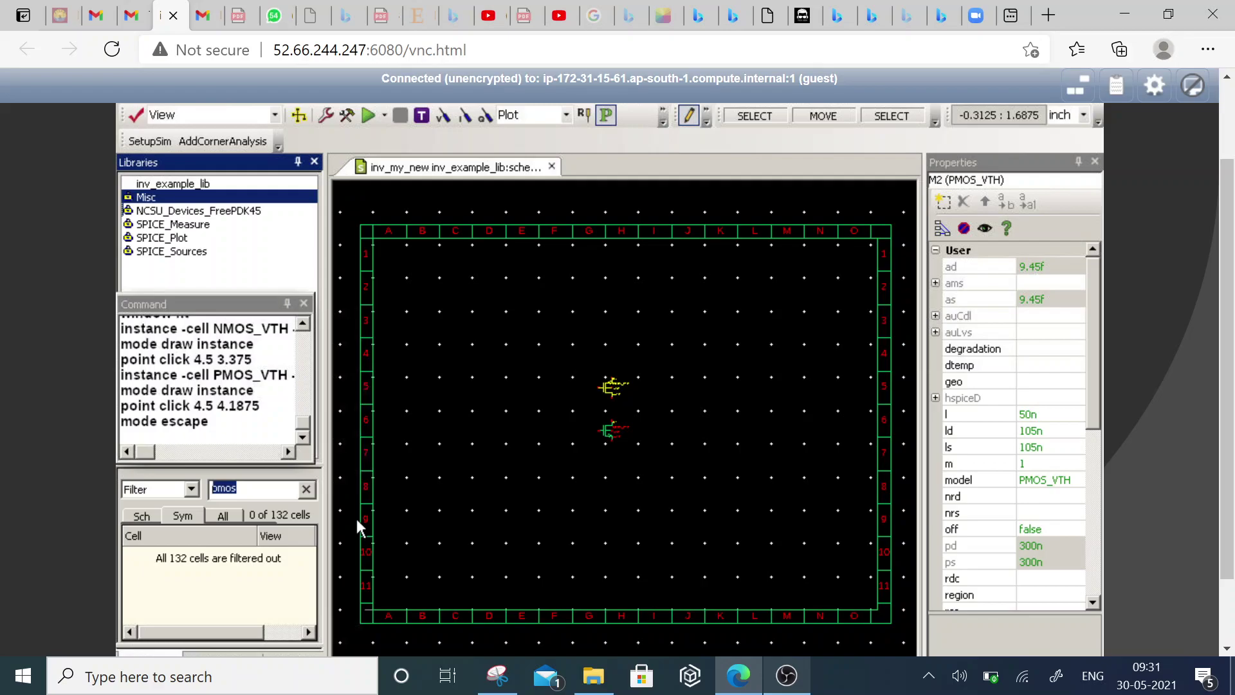
key("BackSpace")
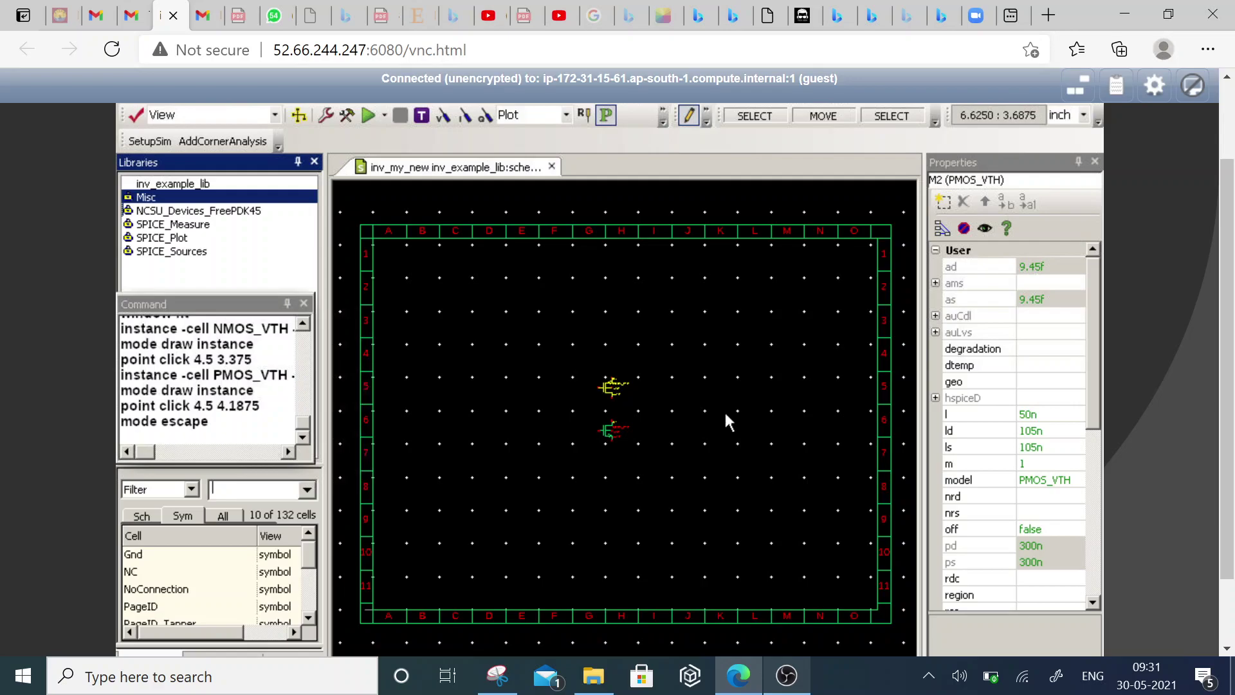
- Wire the PMOS drain to the NMOS drain and connect the two transistor gates with a vertical wire
left_click(710, 427)
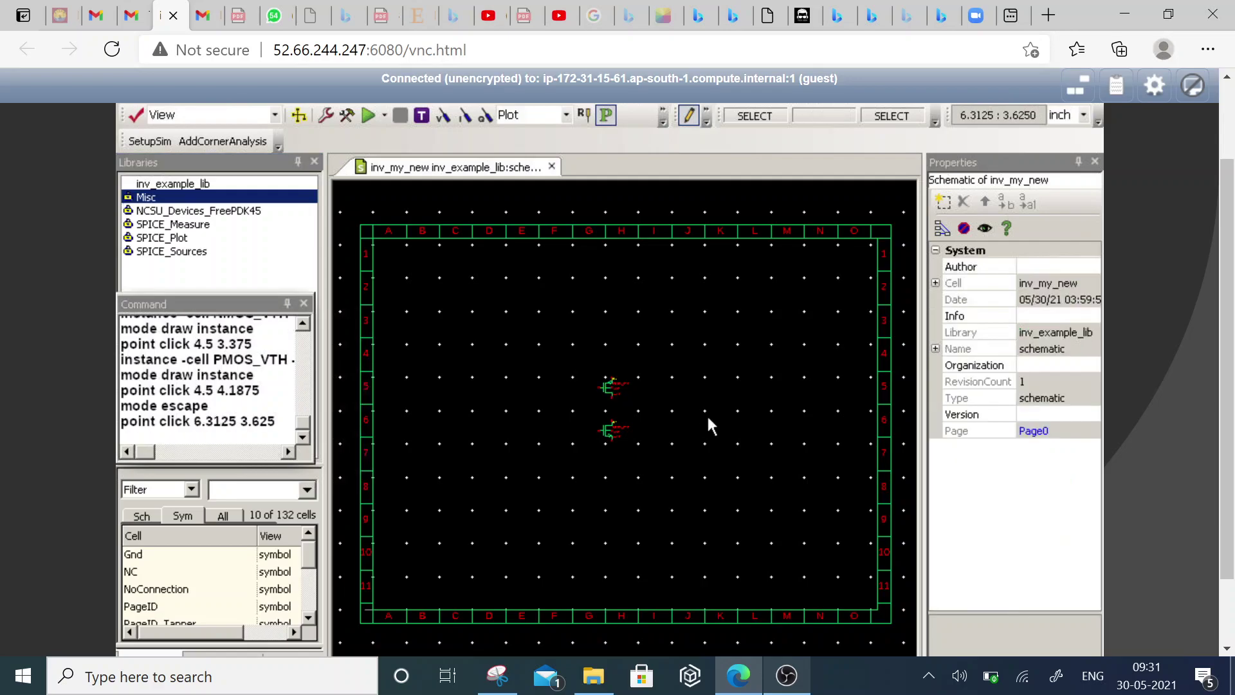
key("Home")
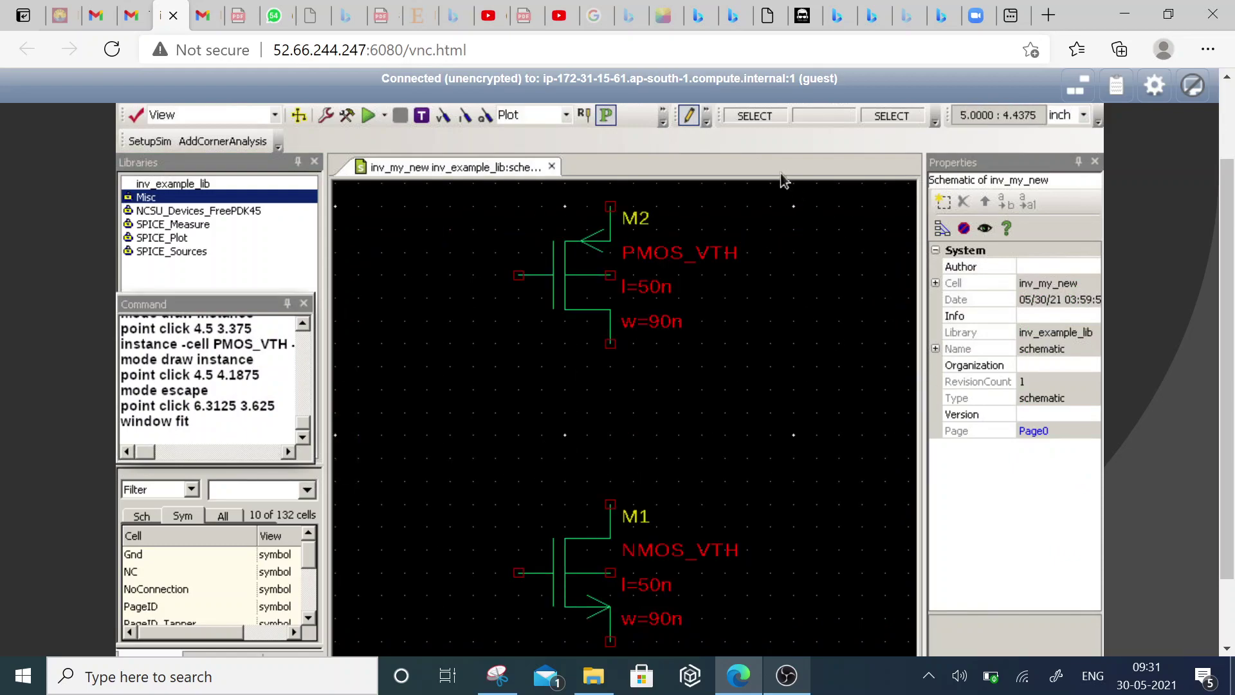
left_click_drag(1228, 279, 1231, 253)
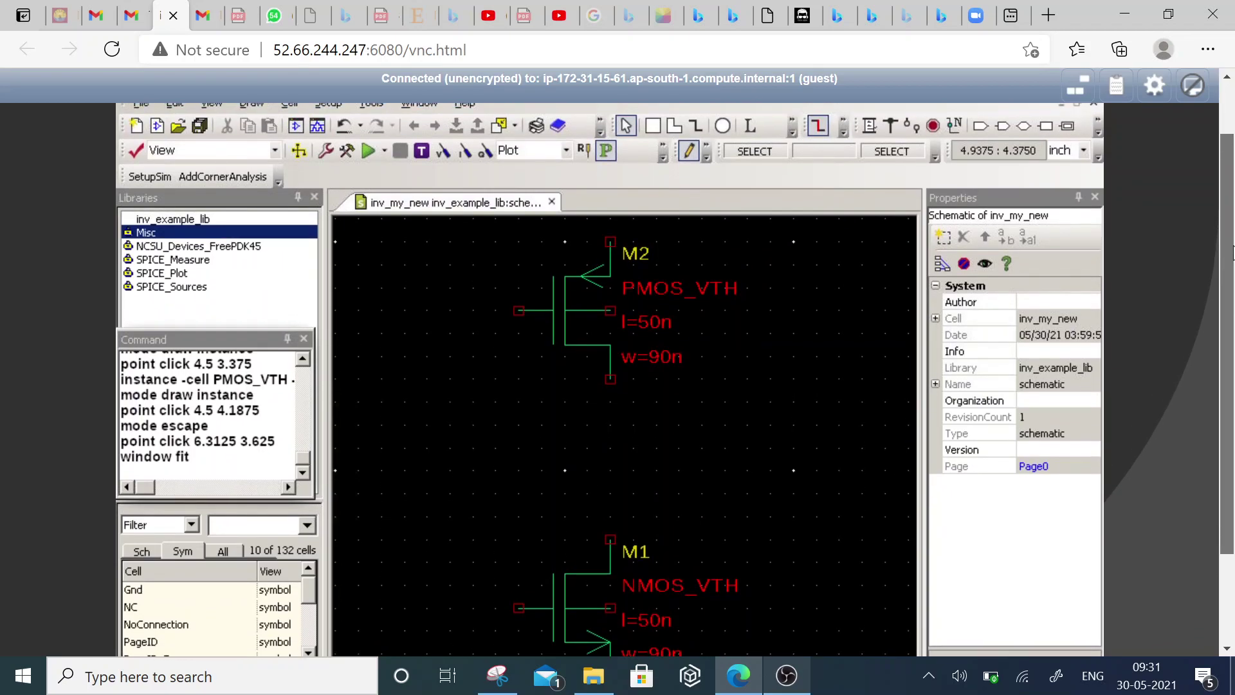
left_click(867, 131)
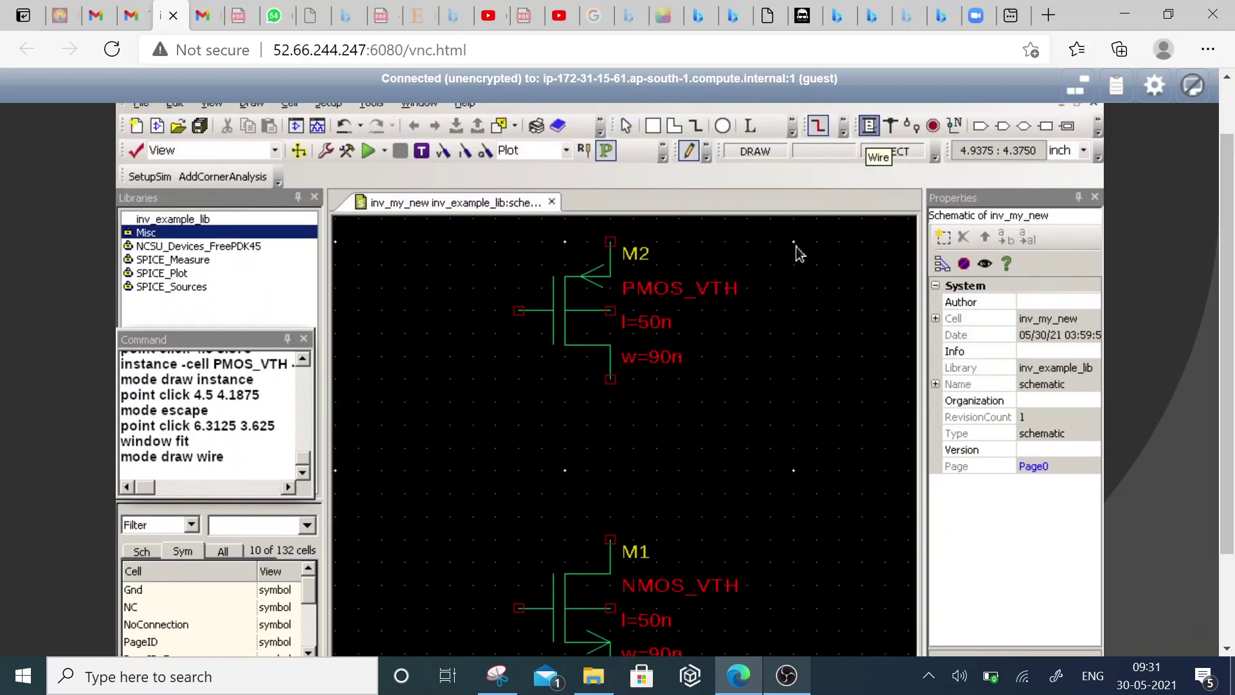
left_click(610, 379)
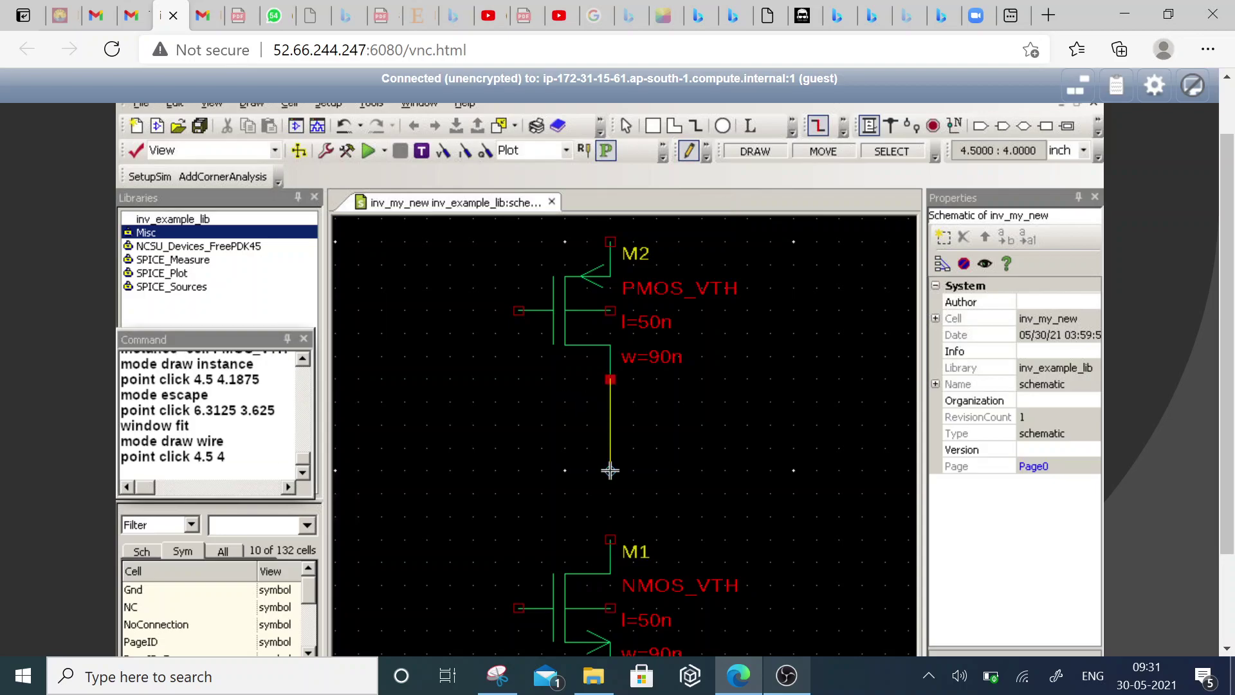
left_click(609, 539)
left_click(519, 310)
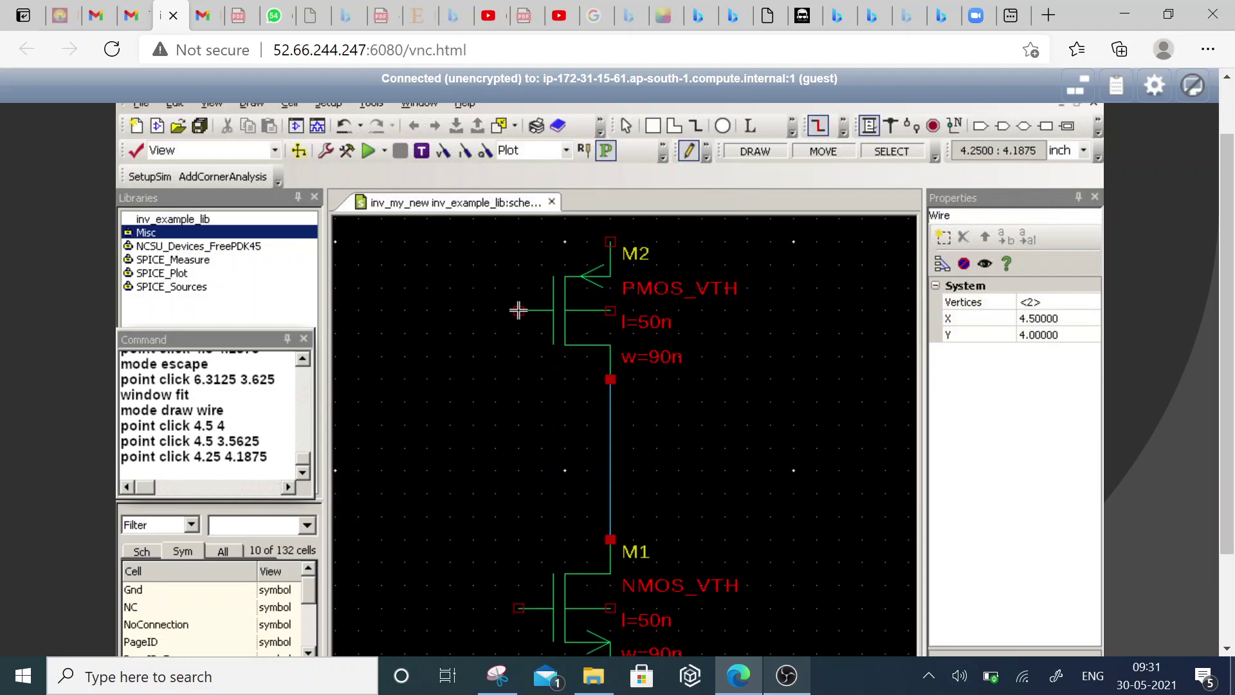
left_click(518, 608)
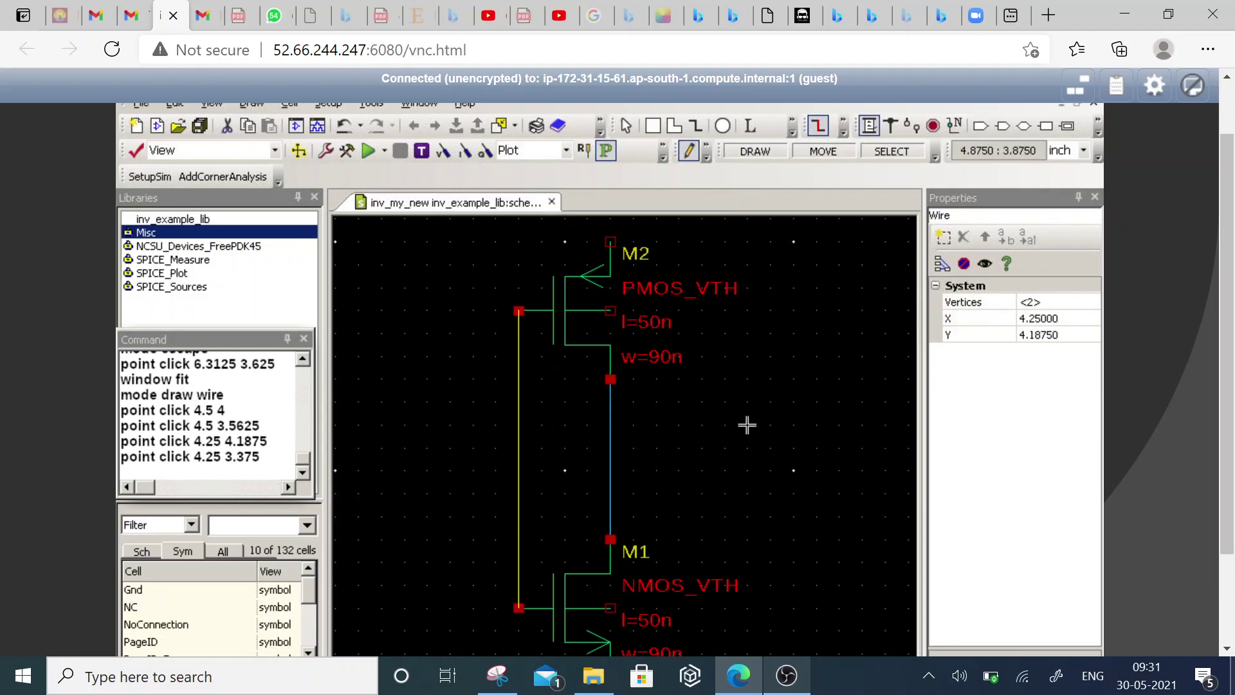
key("Escape")
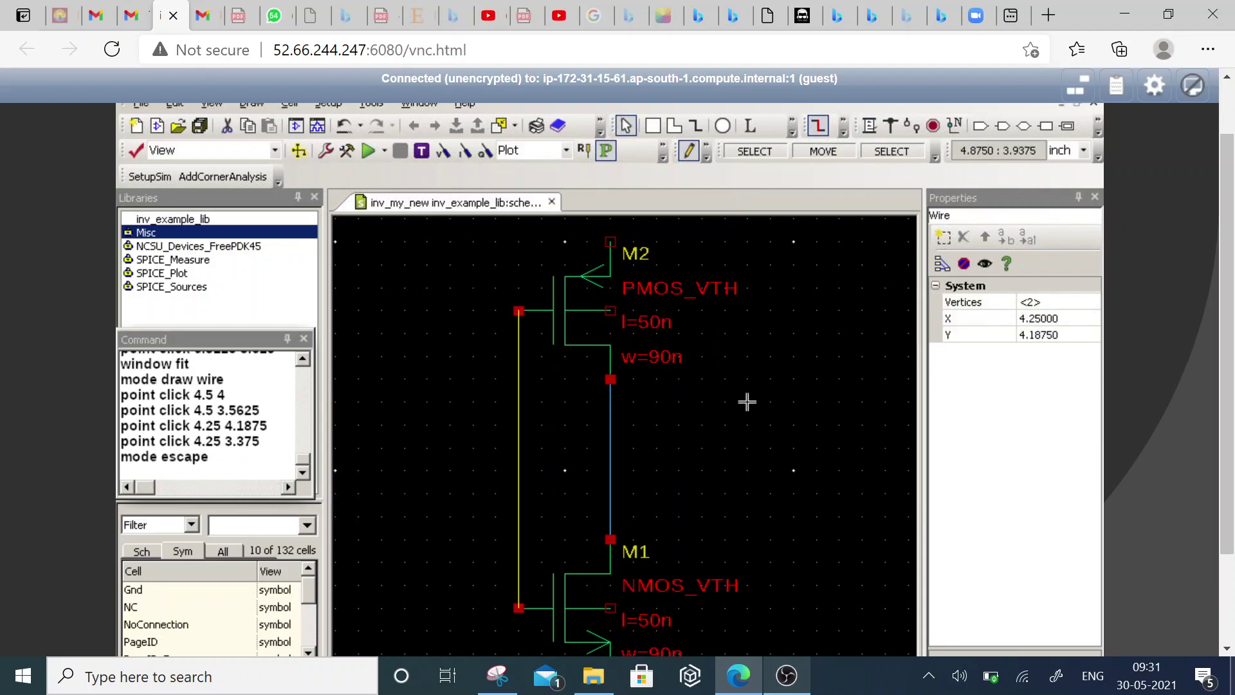
- Place an input port named a on the wire joining the two gates
left_click(980, 126)
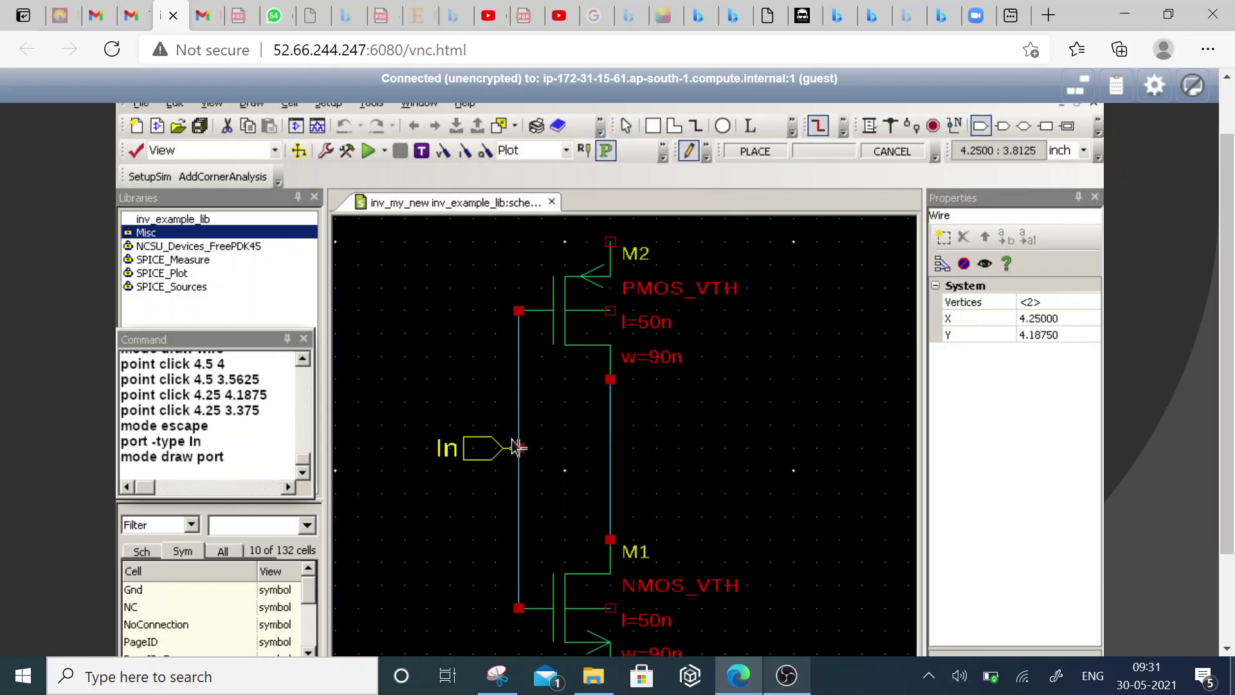
left_click(518, 447)
type("a")
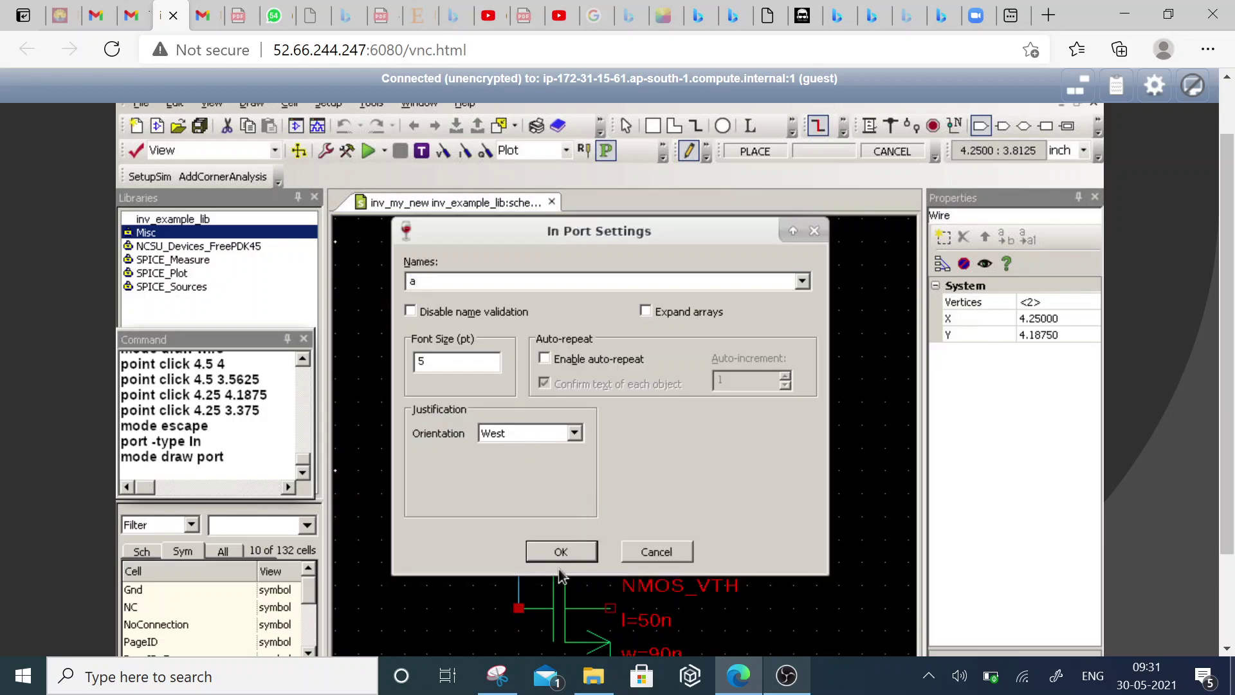
left_click(560, 551)
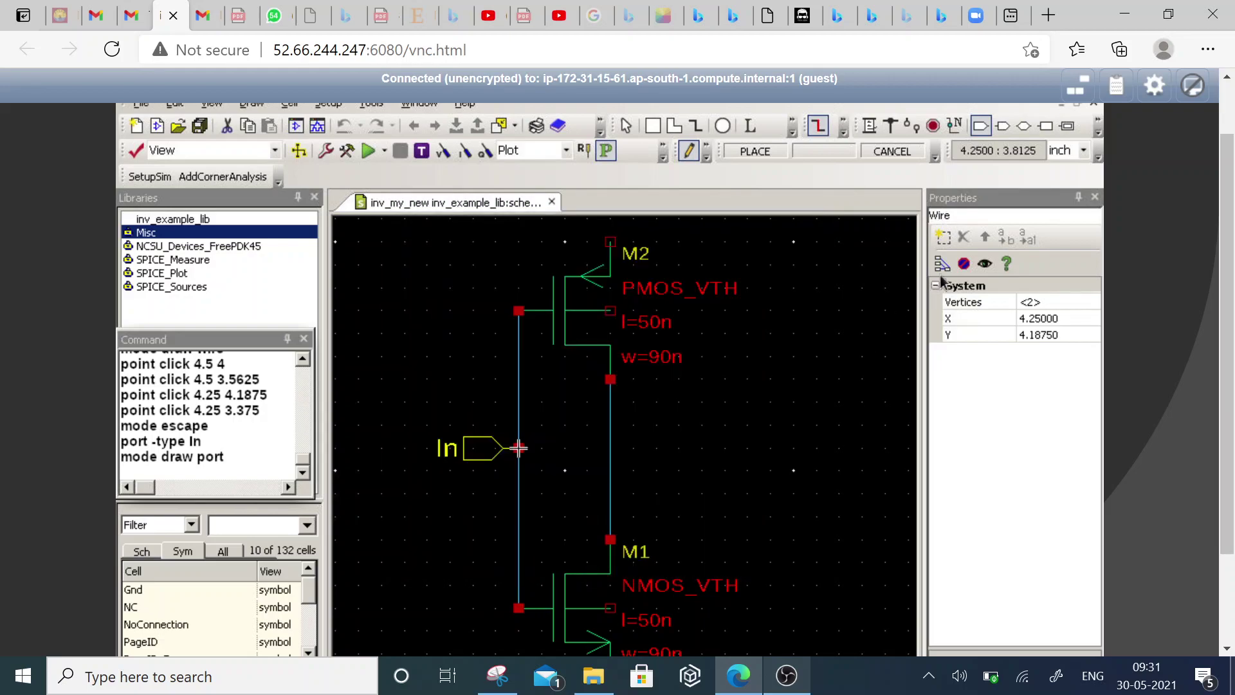
- Place an output port named y on the wire joining the two drains
left_click(1003, 127)
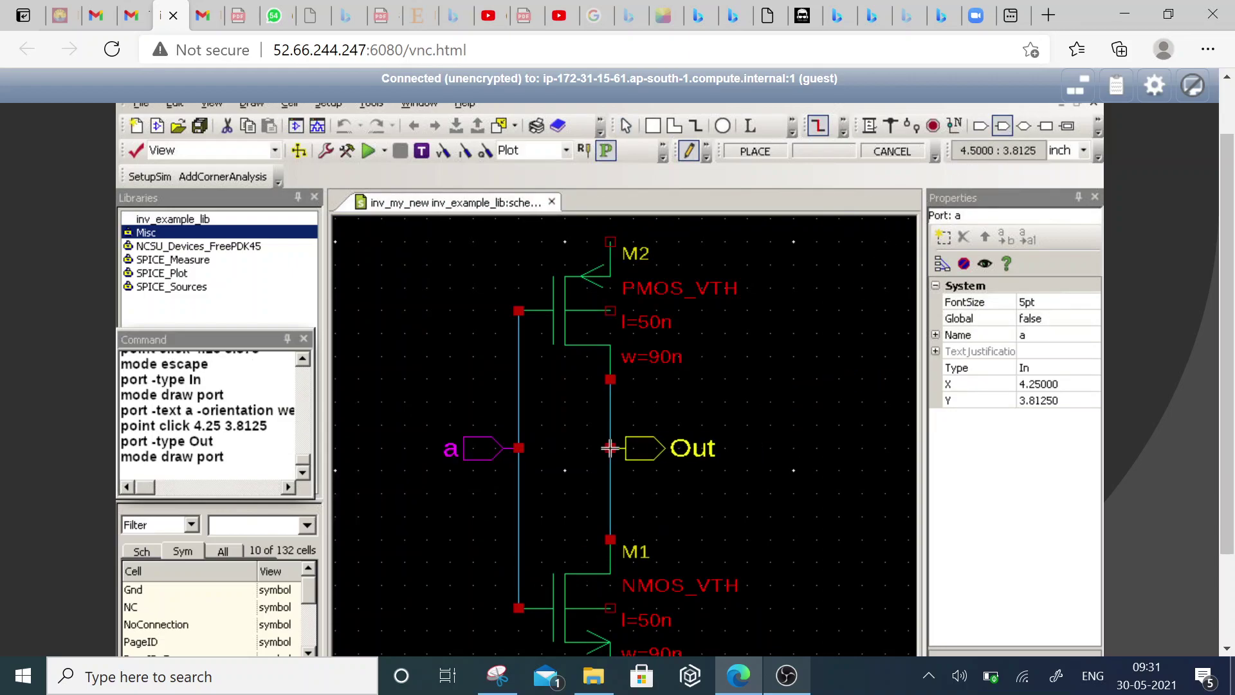
left_click(636, 452)
type("y")
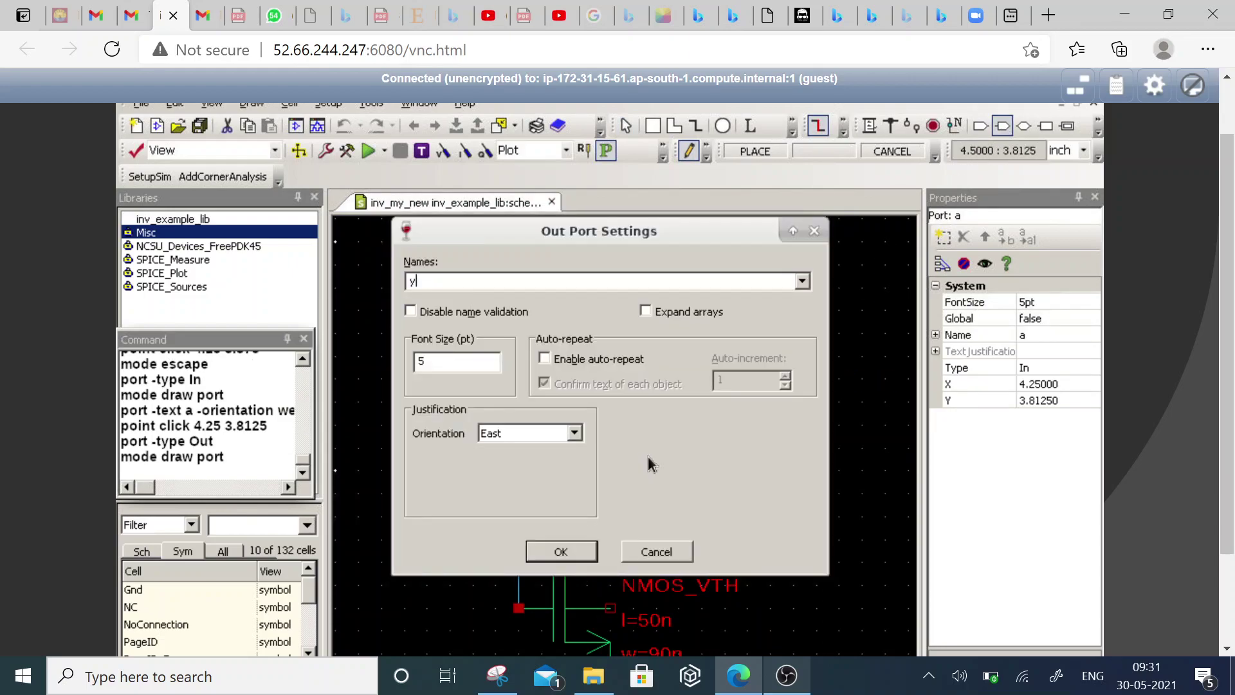
left_click(561, 552)
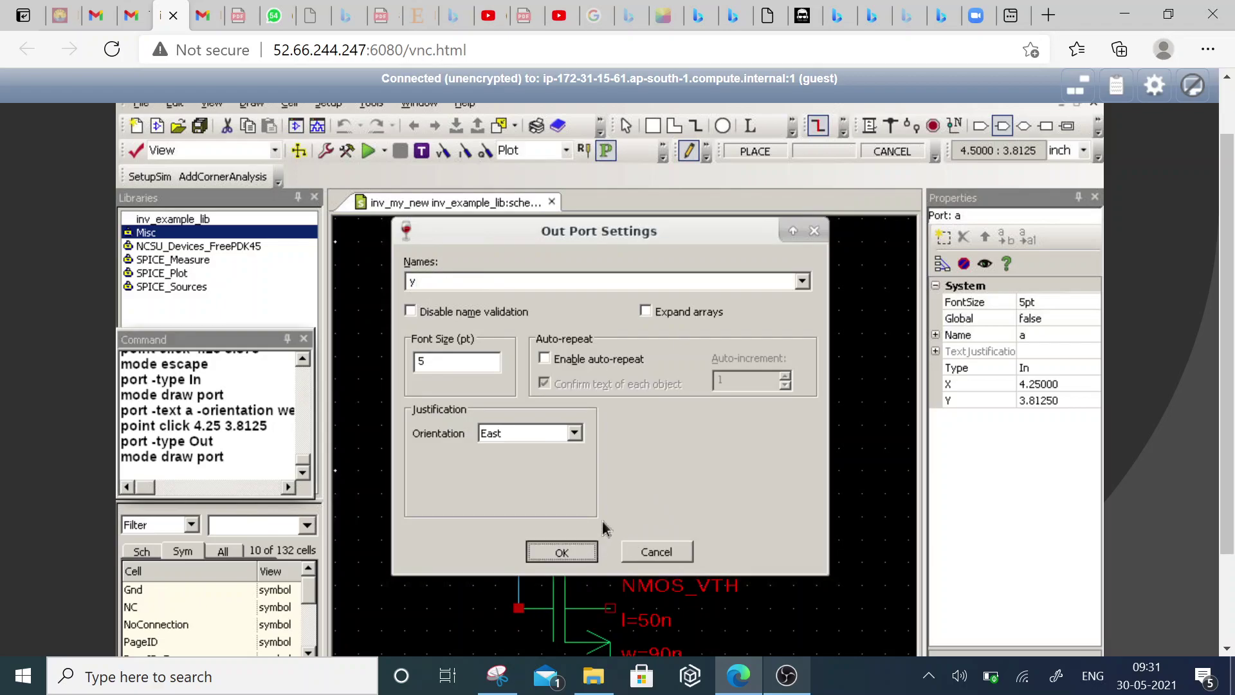
- Place an input port named vdd beside the PMOS source terminal, level with it
left_click(980, 128)
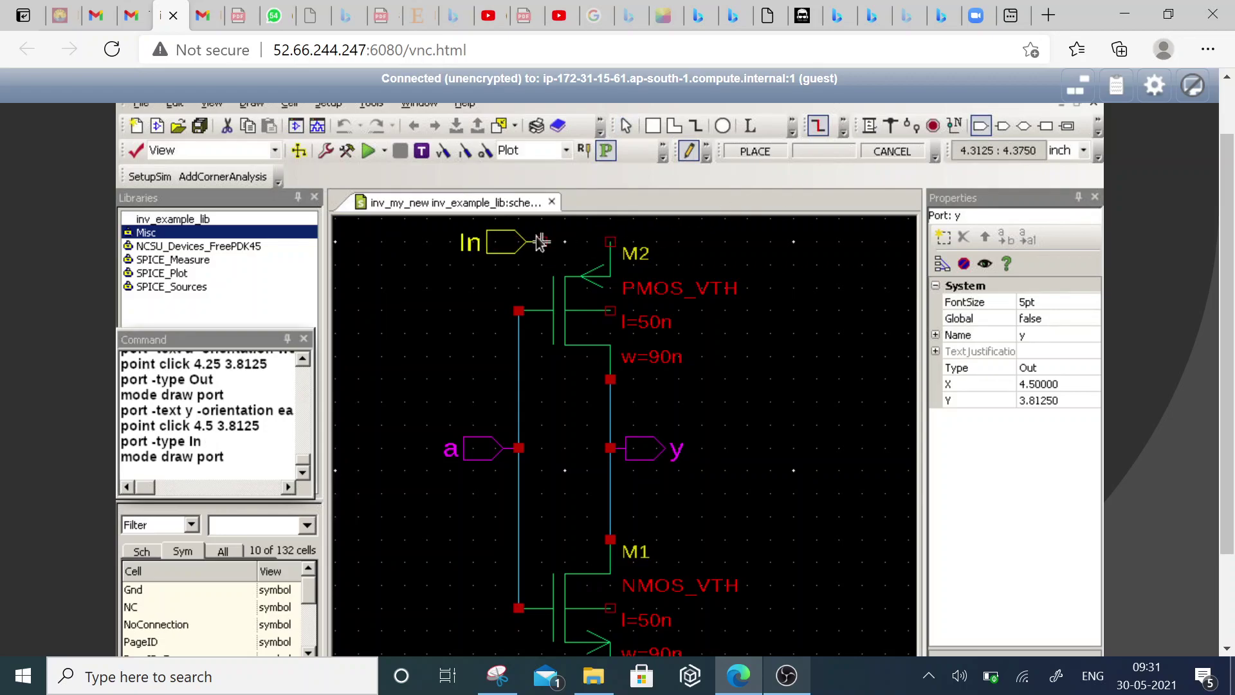
left_click(540, 241)
type("vdd")
left_click(561, 551)
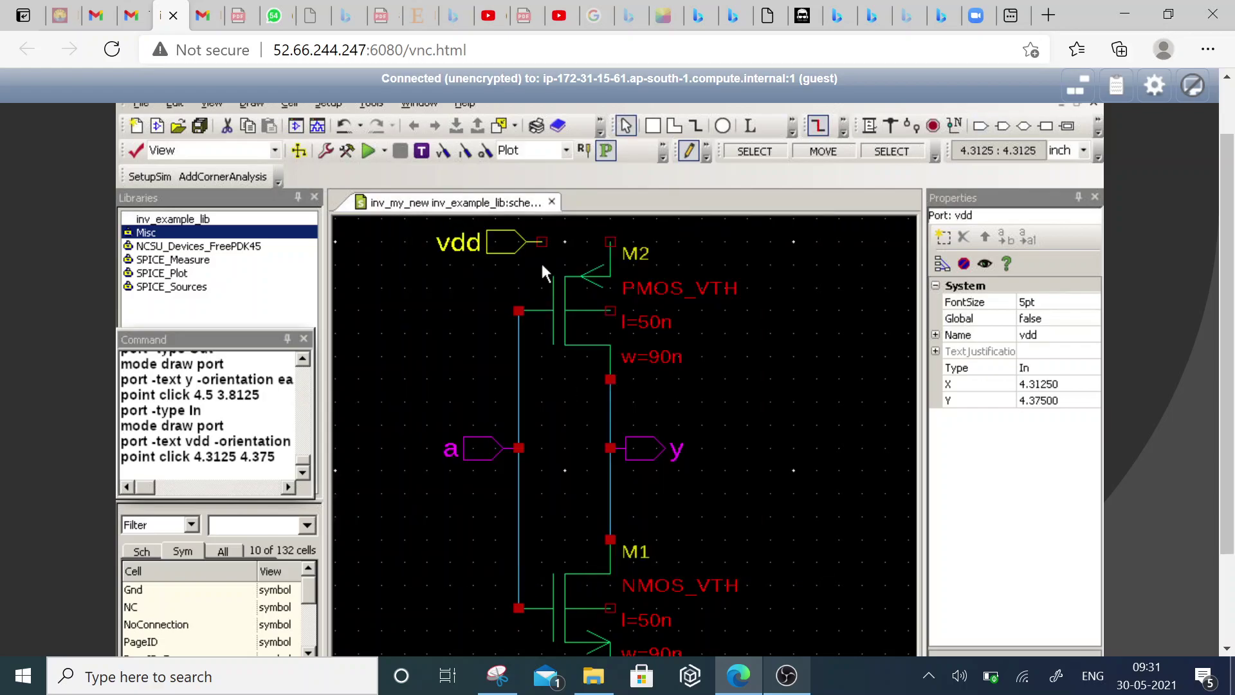
left_click(980, 126)
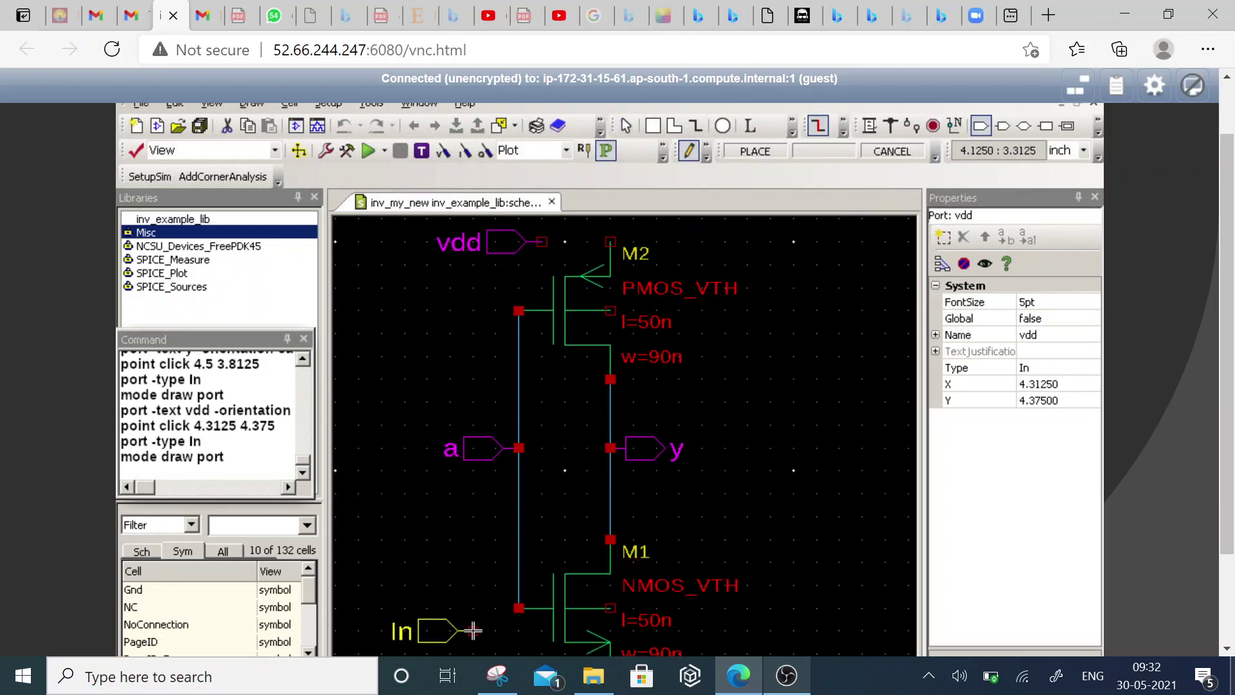
scroll(472, 584, "down", 4)
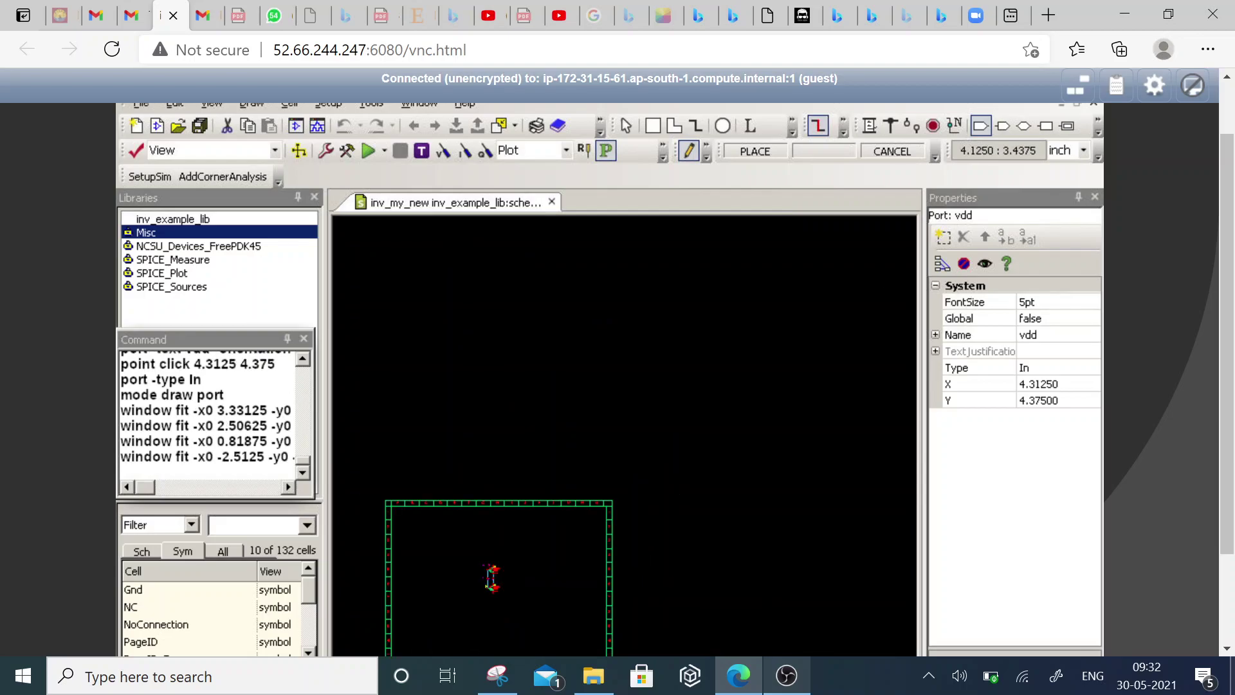
key("f")
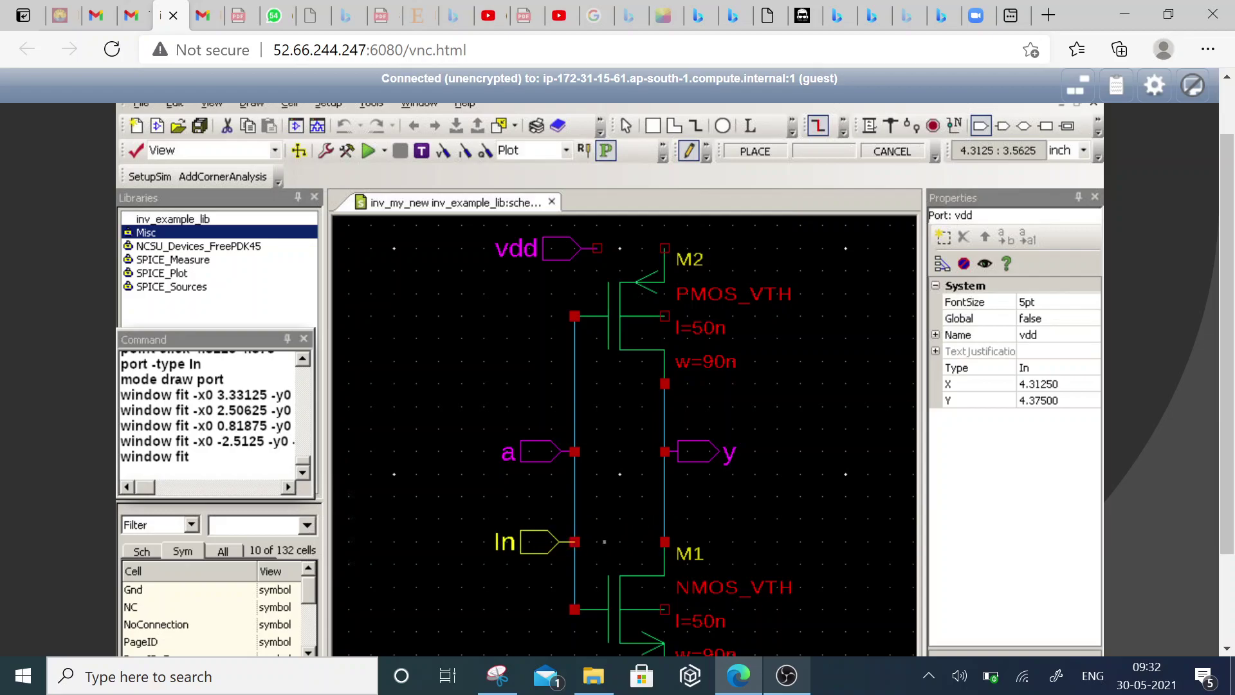
key("Escape")
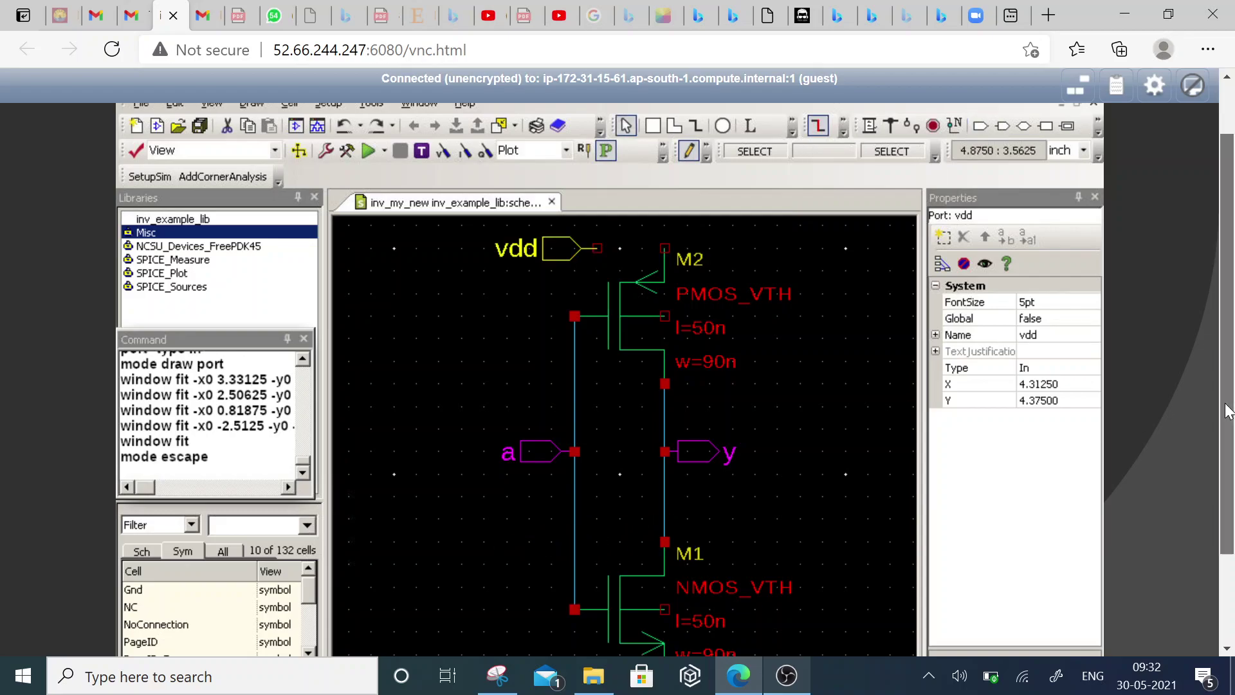
- Place an input port named gnd beside the NMOS source terminal, level with it
left_click_drag(1226, 411, 1143, 481)
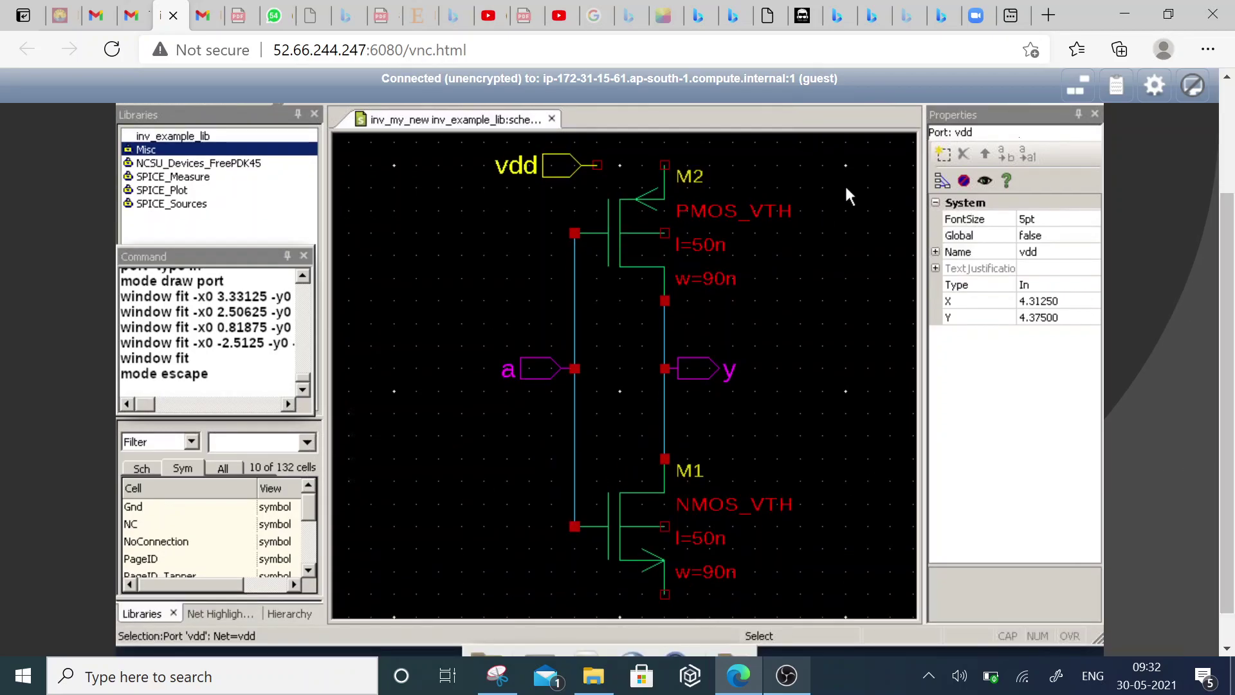
scroll(1219, 273, "up", 1)
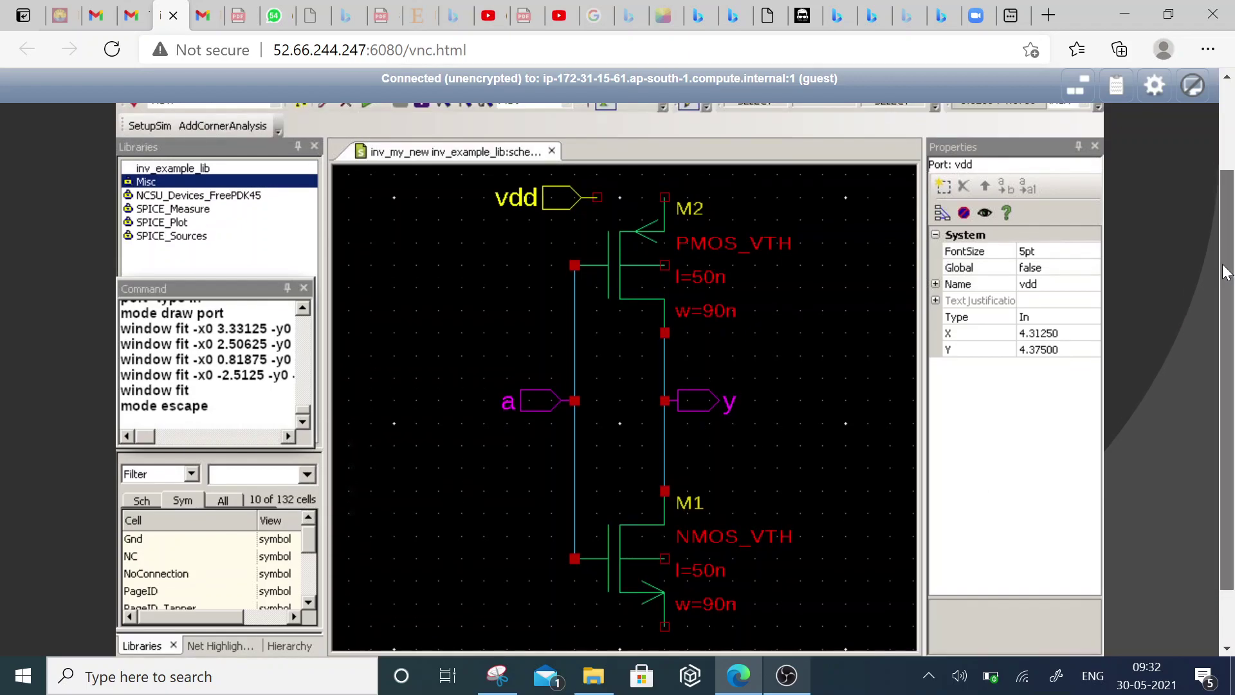
scroll(1224, 269, "up", 1)
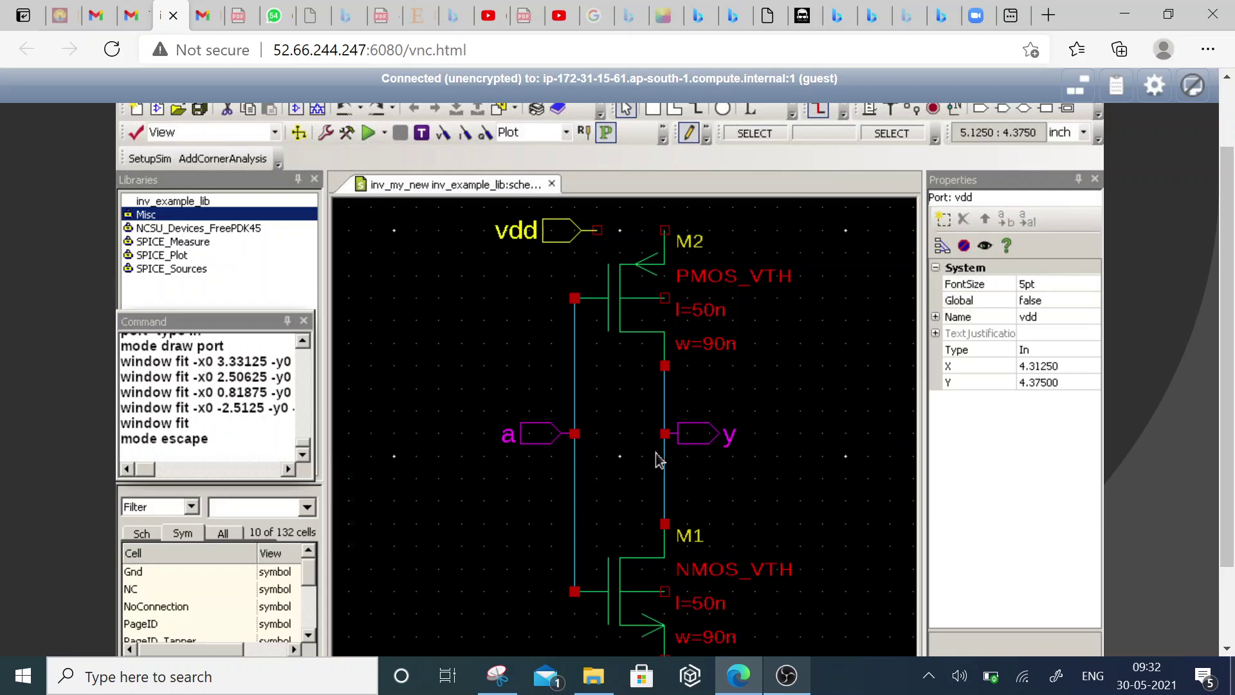
scroll(640, 452, "down", 2)
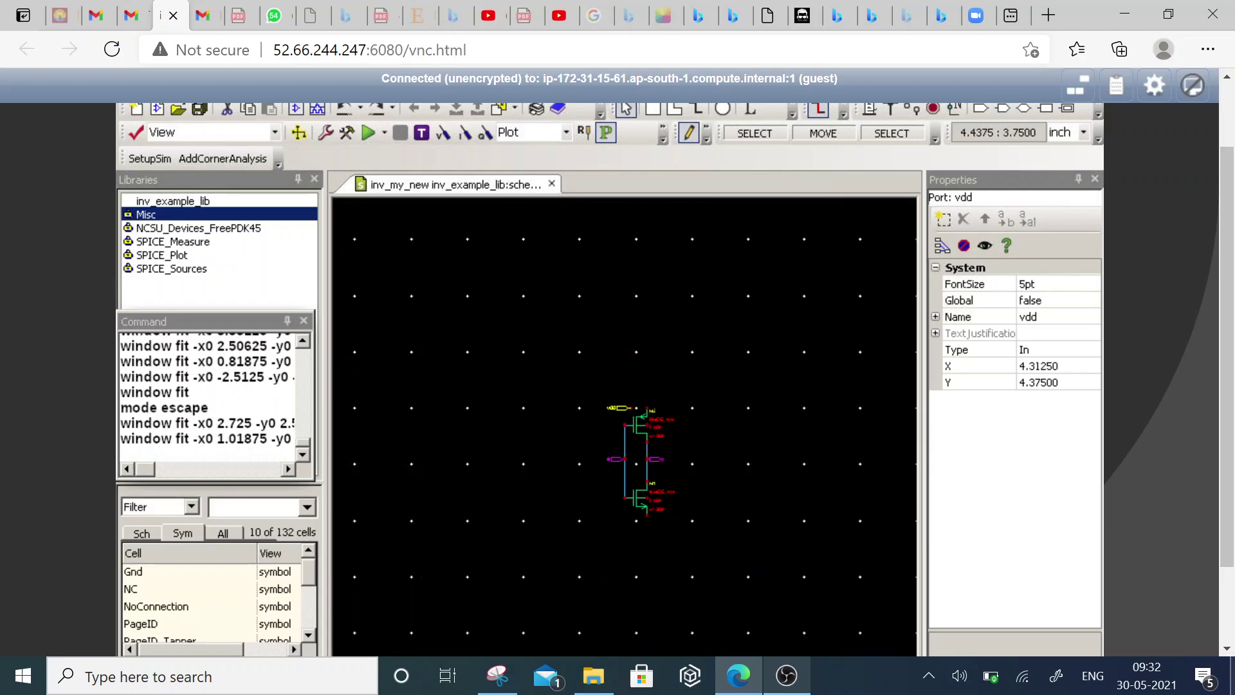
scroll(641, 453, "up", 1)
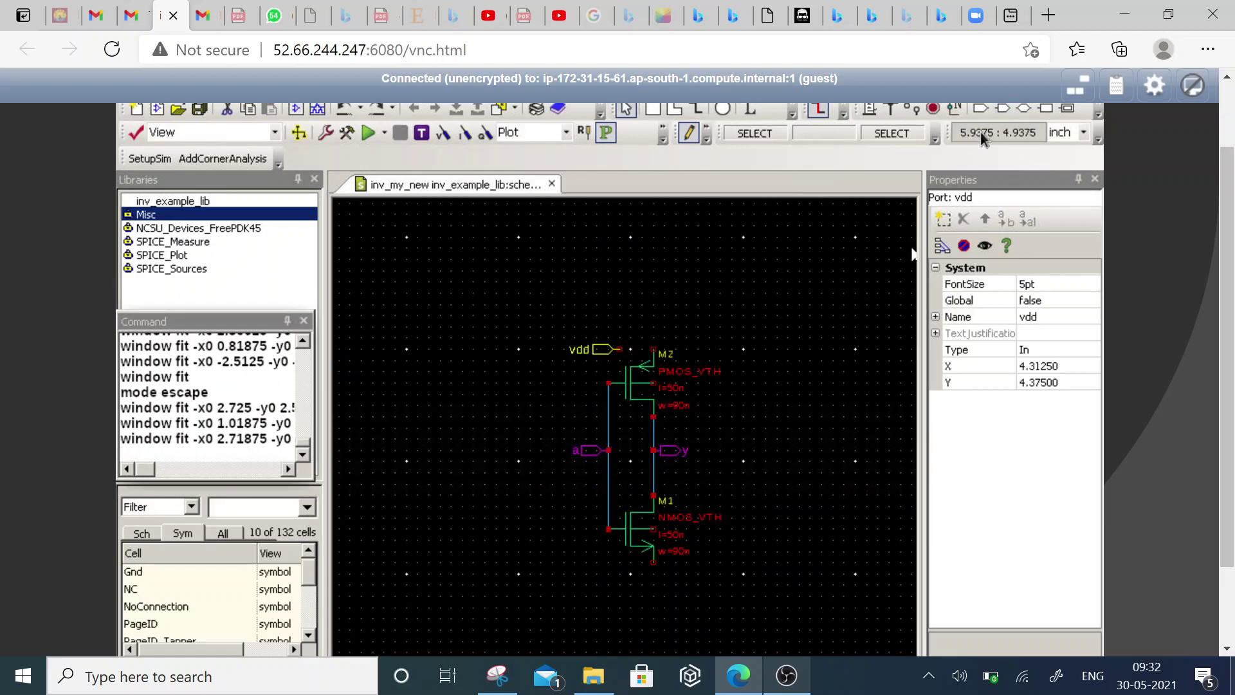
left_click(979, 109)
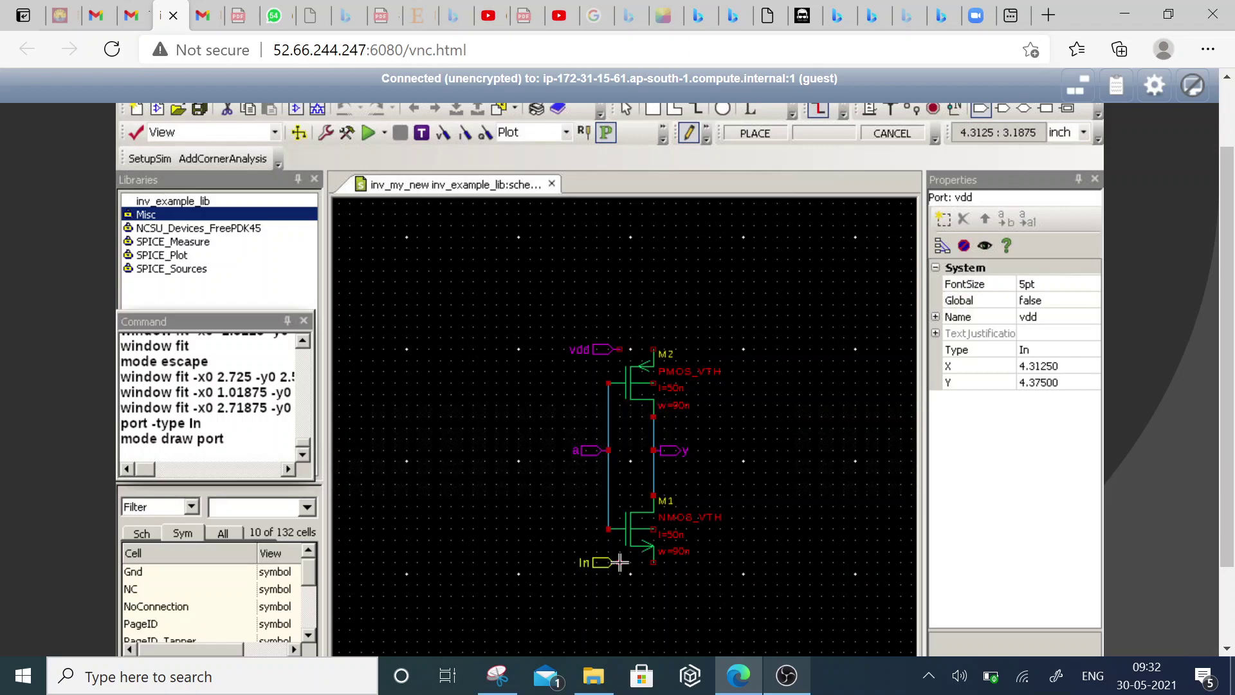
left_click(619, 563)
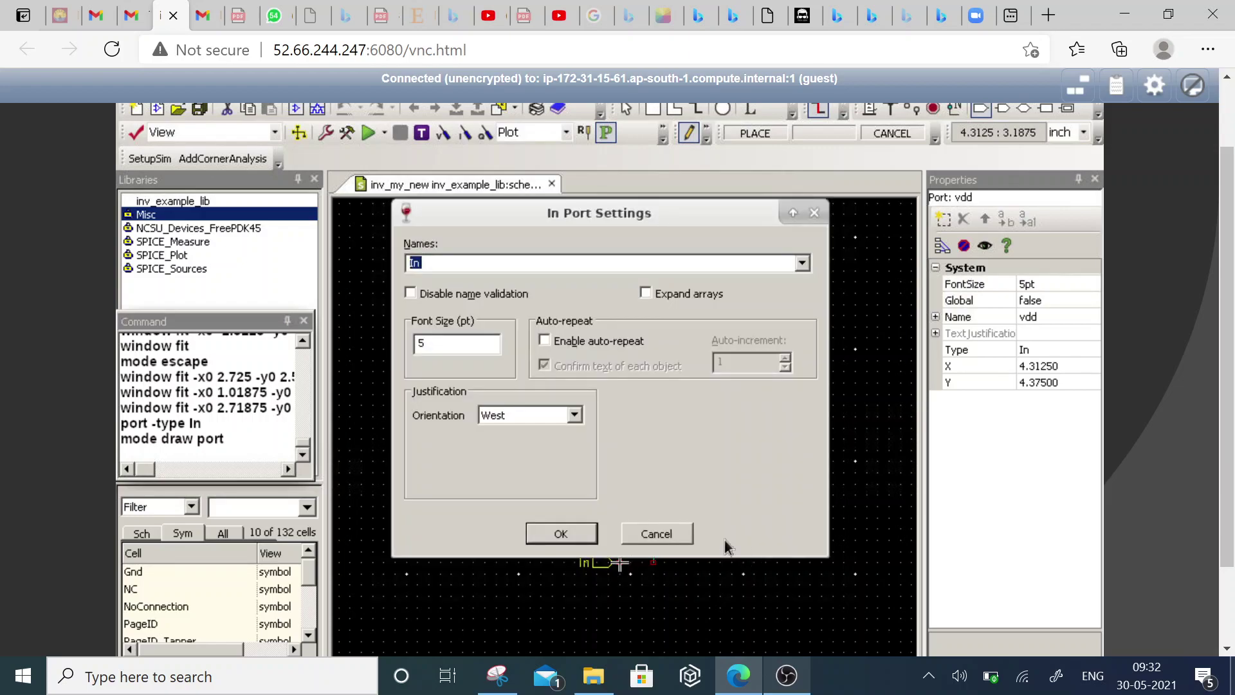
type("d")
left_click(561, 533)
left_click(619, 562)
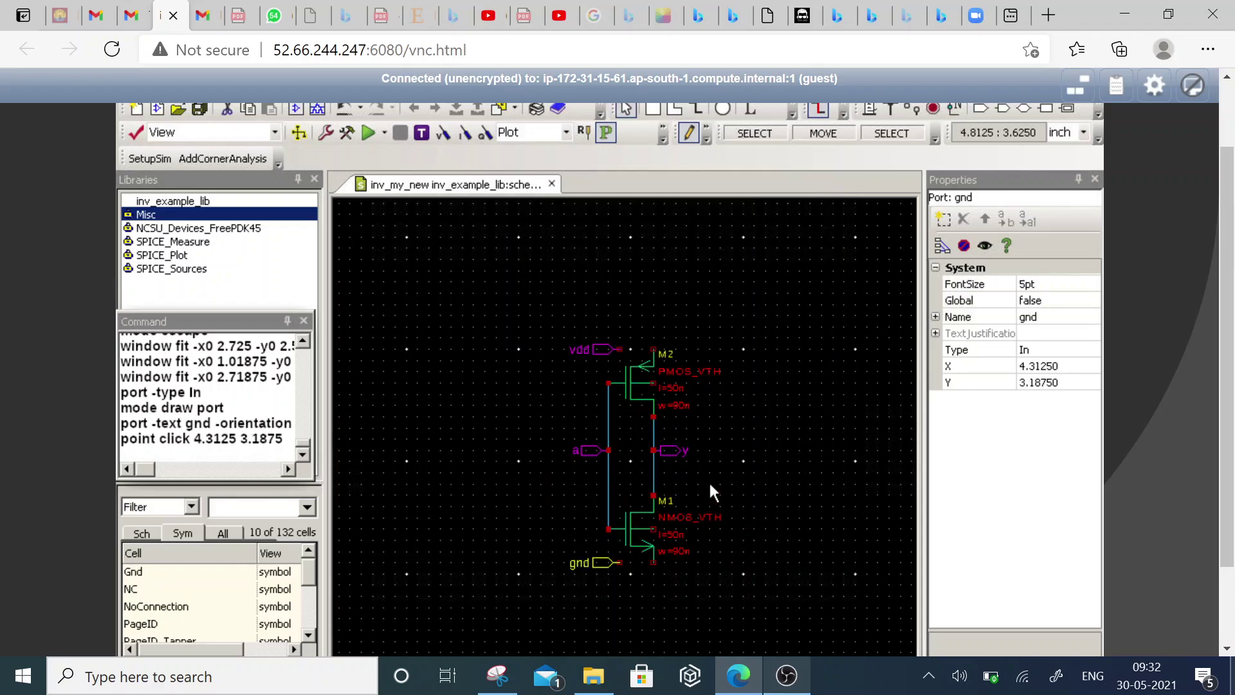
- Wire the vdd port to the PMOS source and the gnd port to the NMOS source
key("f")
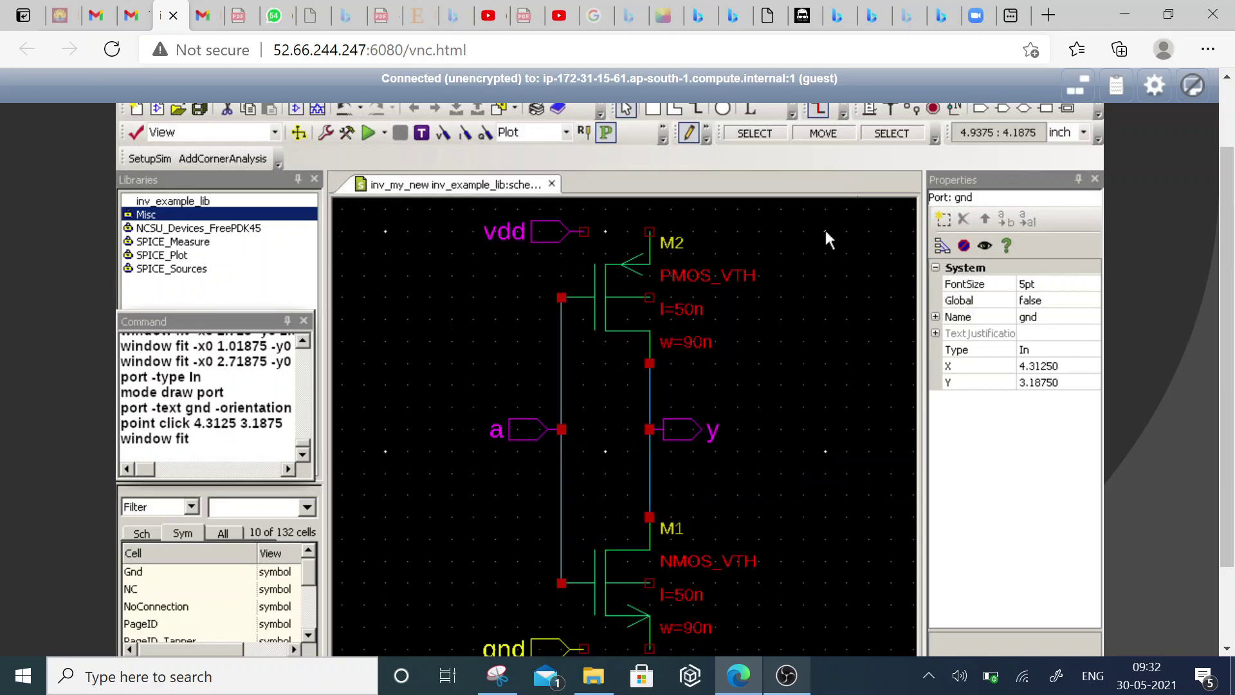
left_click(869, 108)
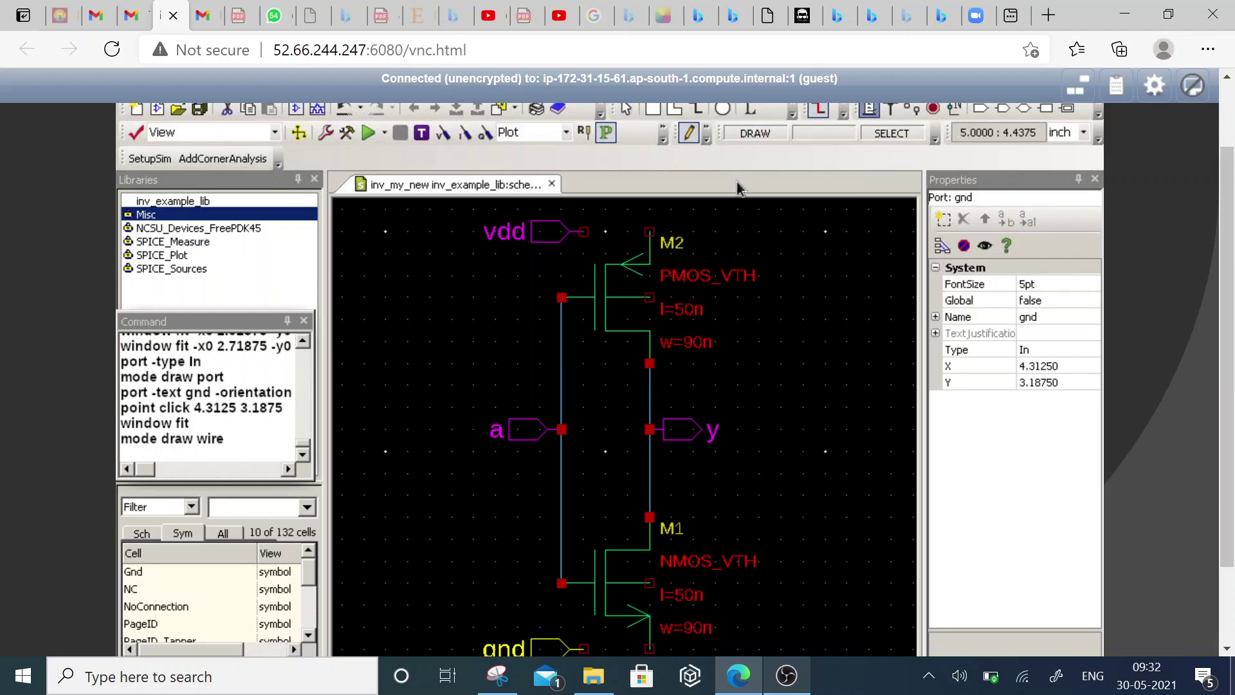
left_click(583, 231)
left_click(649, 231)
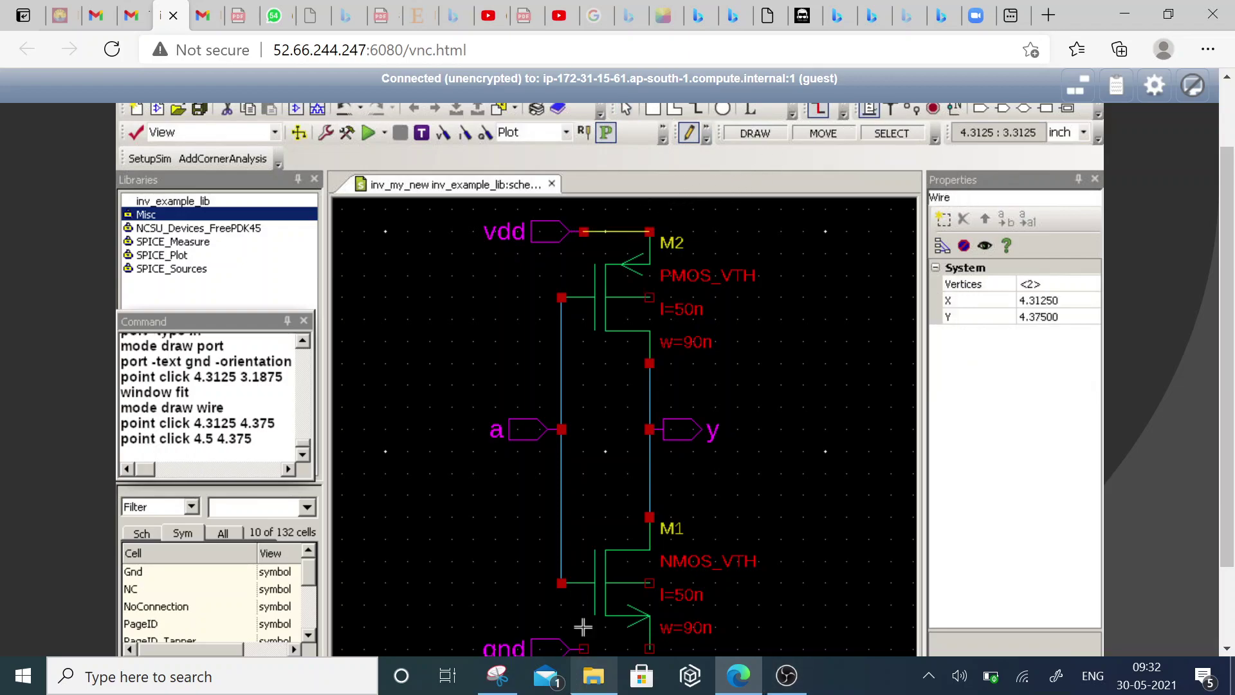
left_click(590, 683)
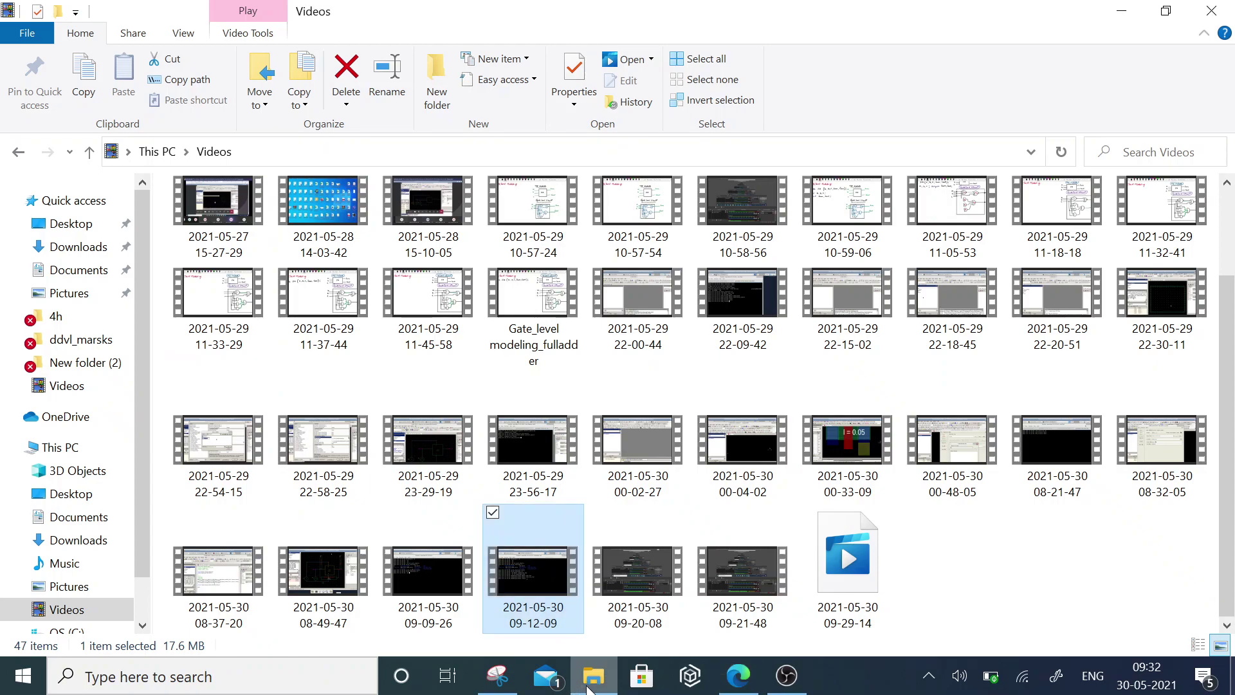
left_click(590, 683)
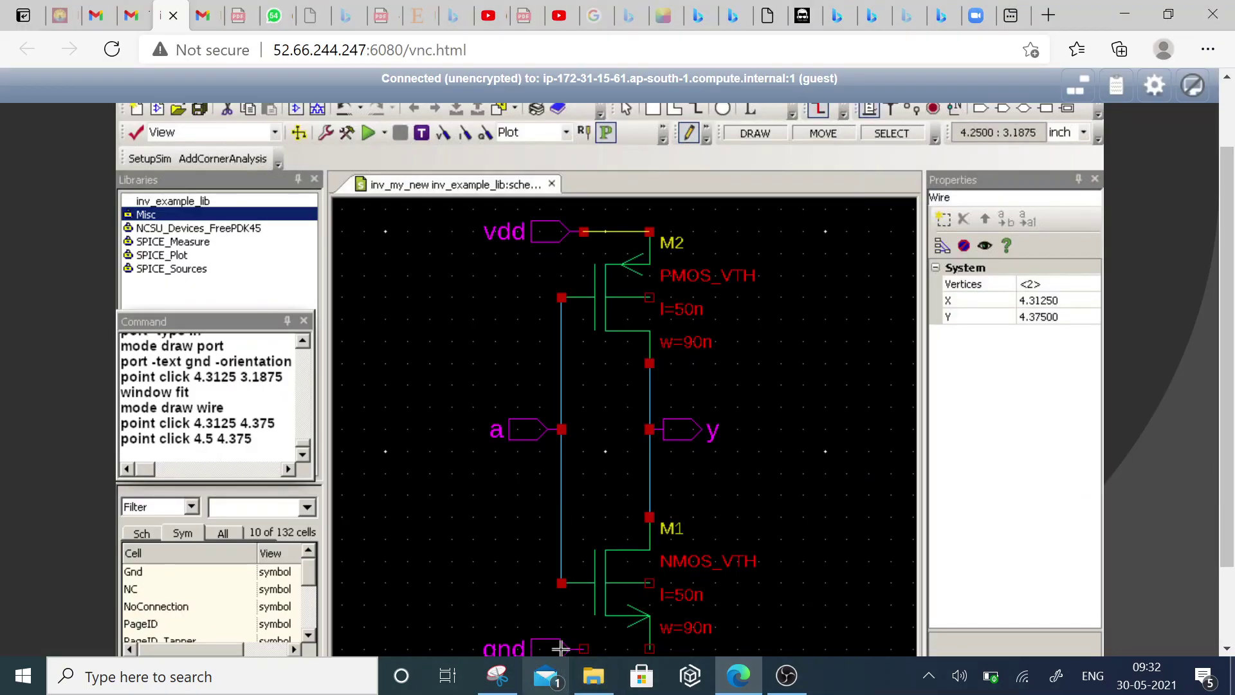
left_click(584, 648)
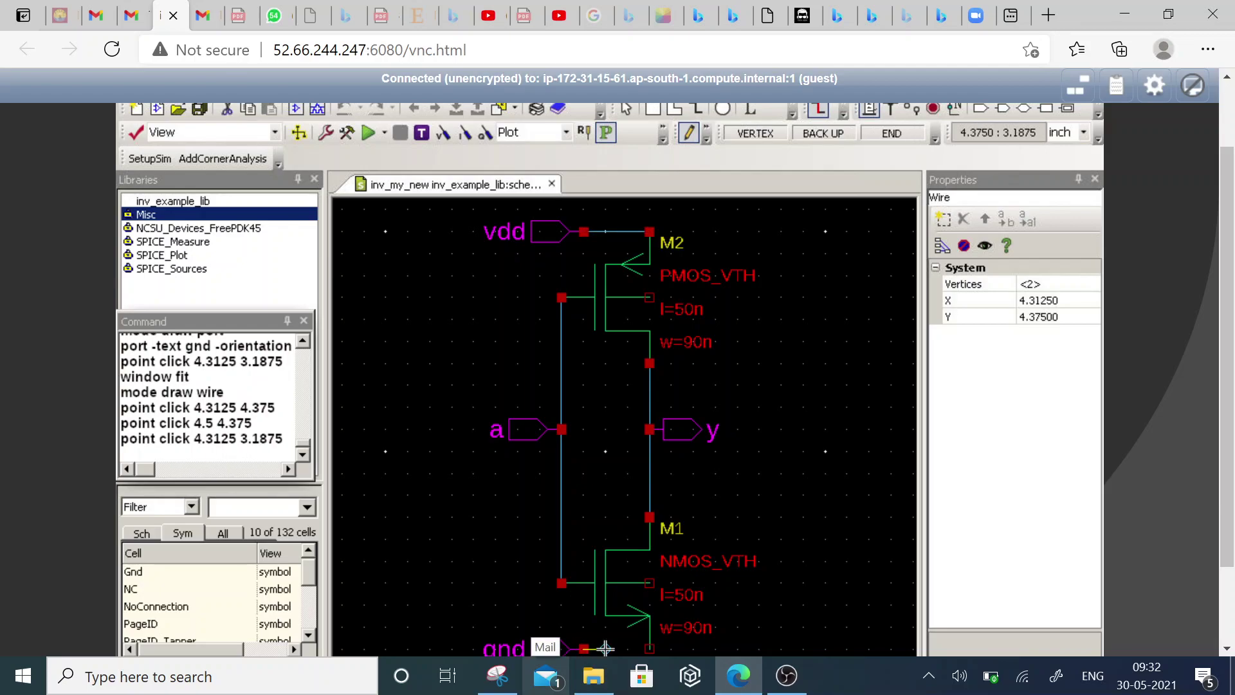
left_click(649, 648)
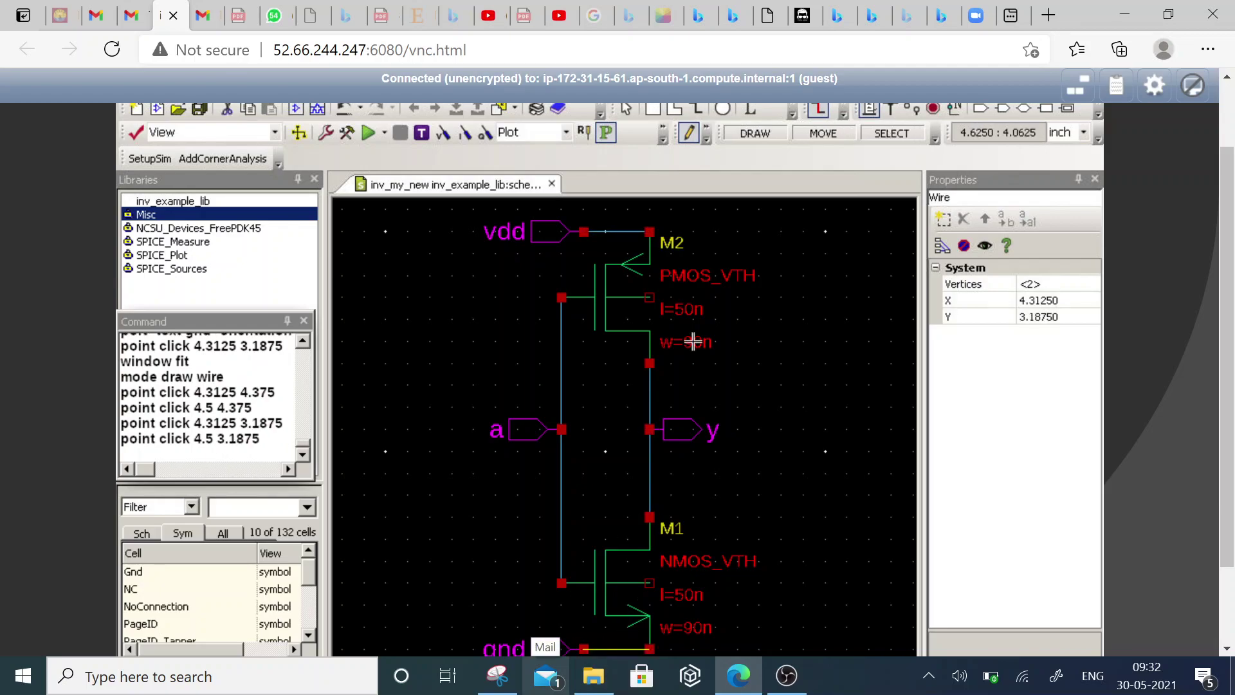
left_click(650, 297)
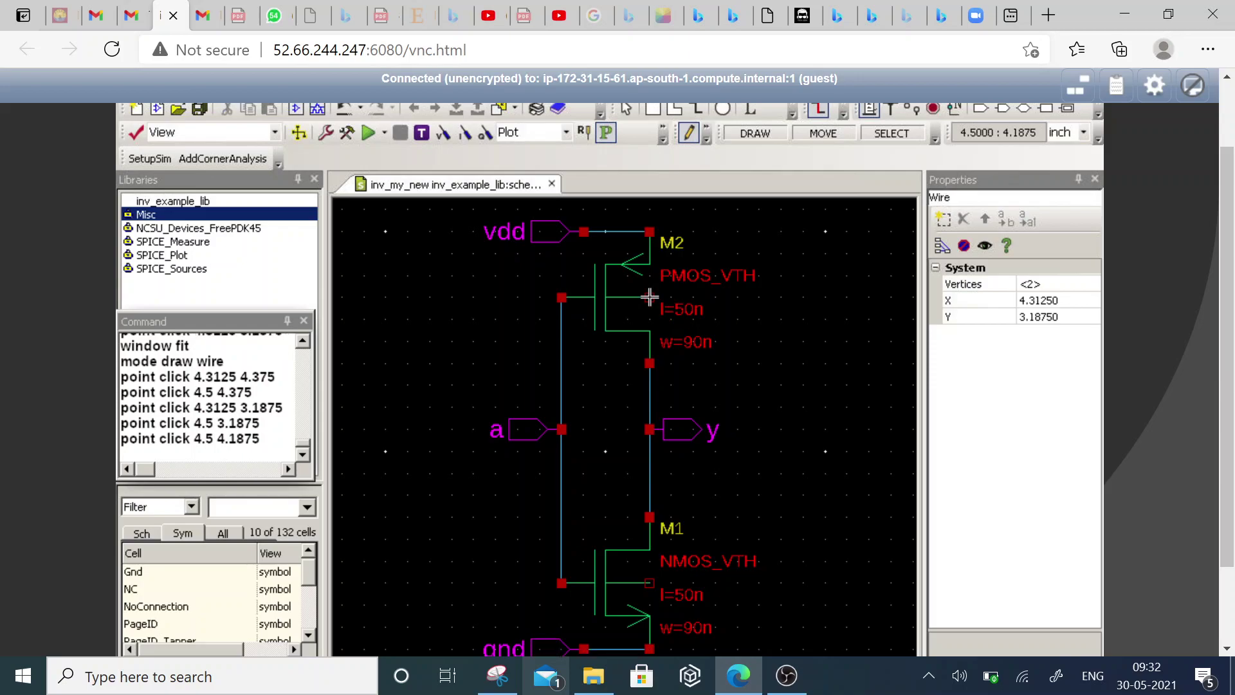
left_click(693, 296)
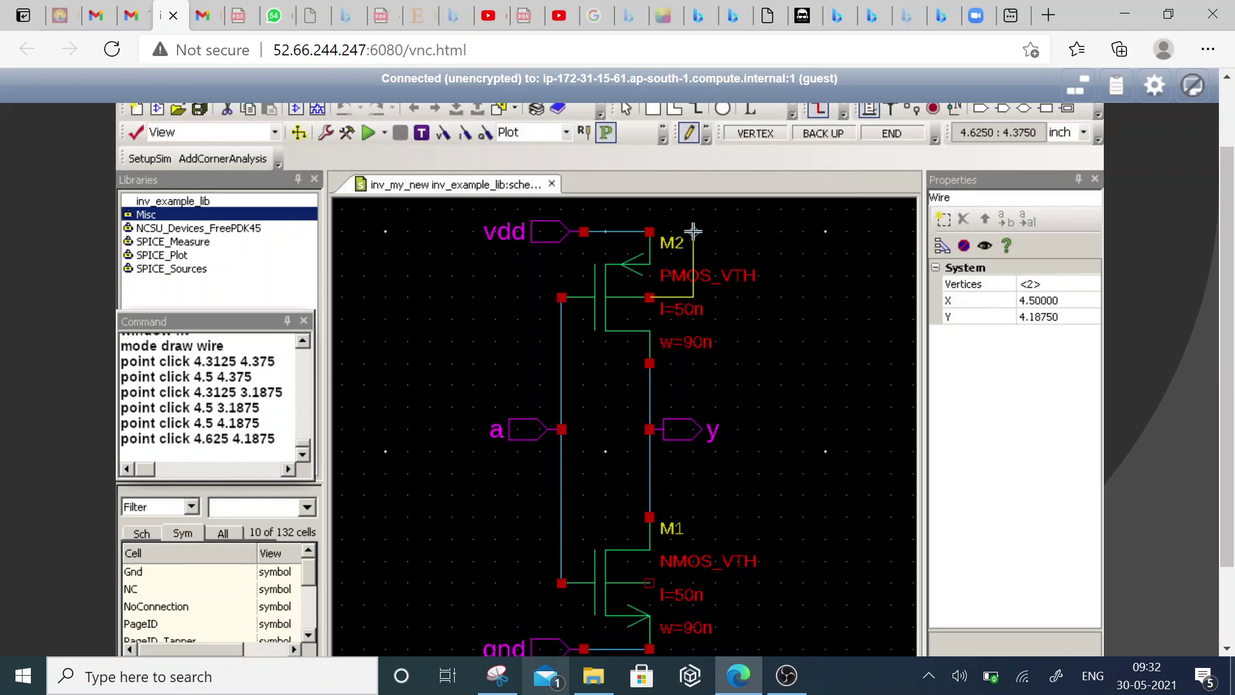
left_click_drag(692, 209, 693, 253)
key("Escape")
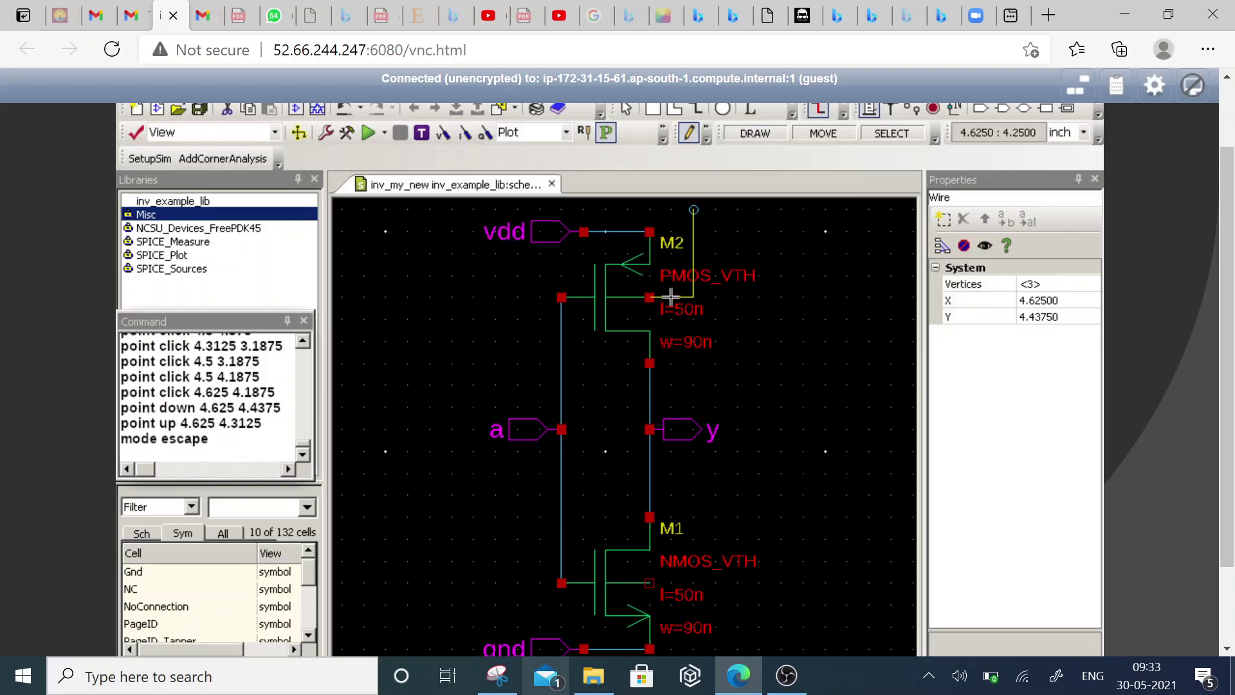
key("Escape")
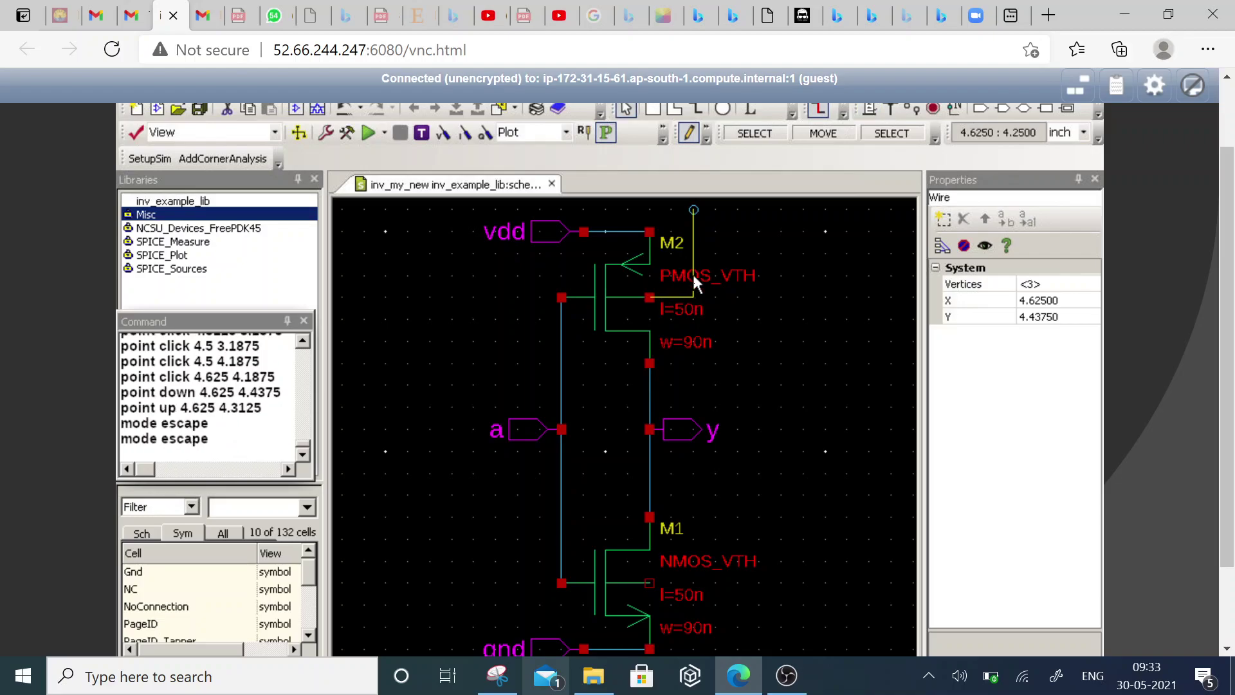
key("Delete")
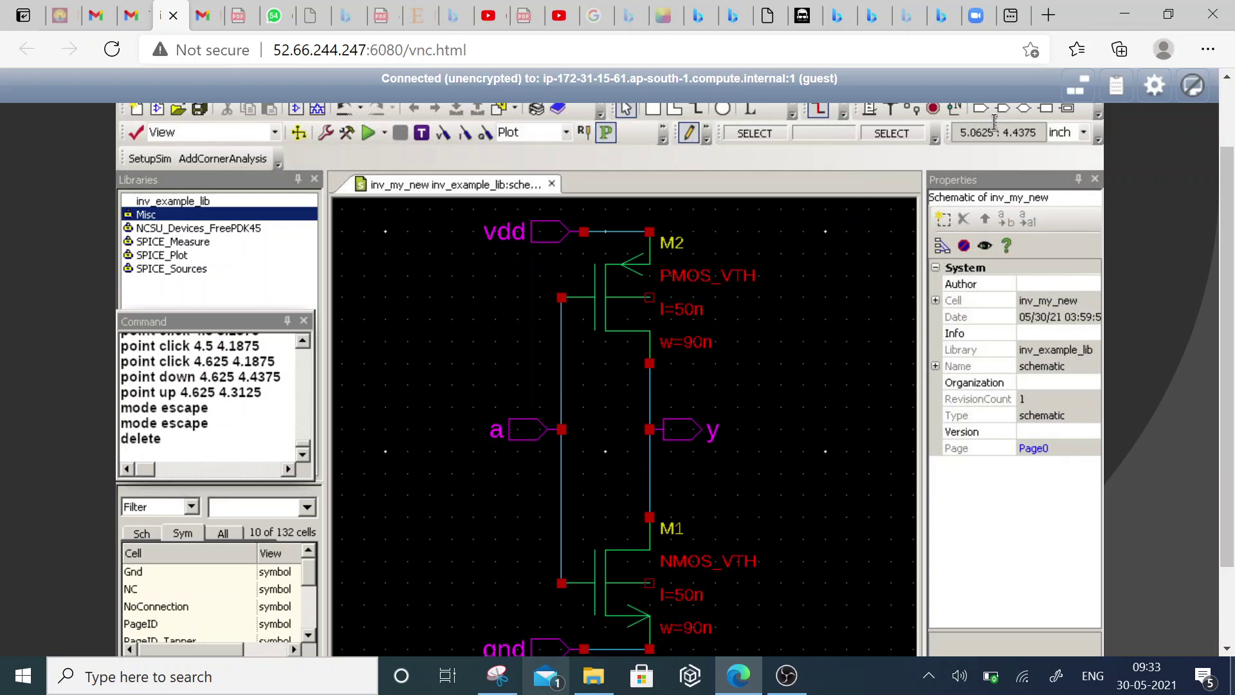
- Wire the PMOS body terminal around to its source on the vdd net
left_click(870, 108)
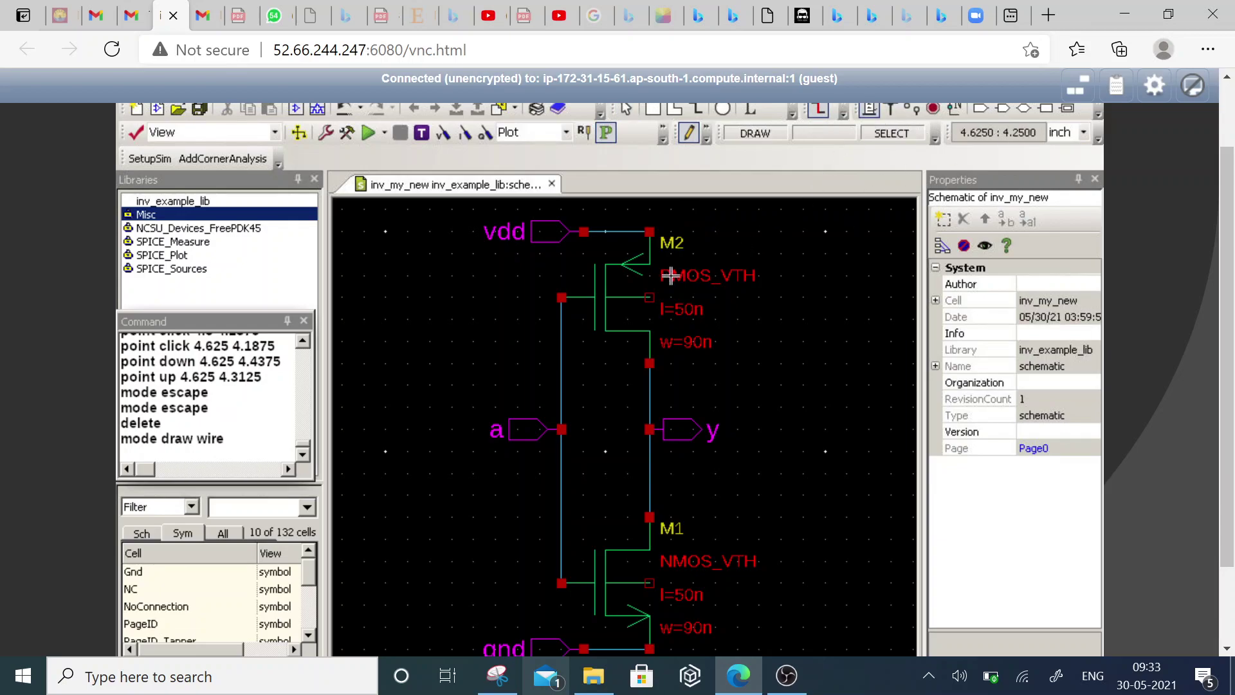
left_click(649, 297)
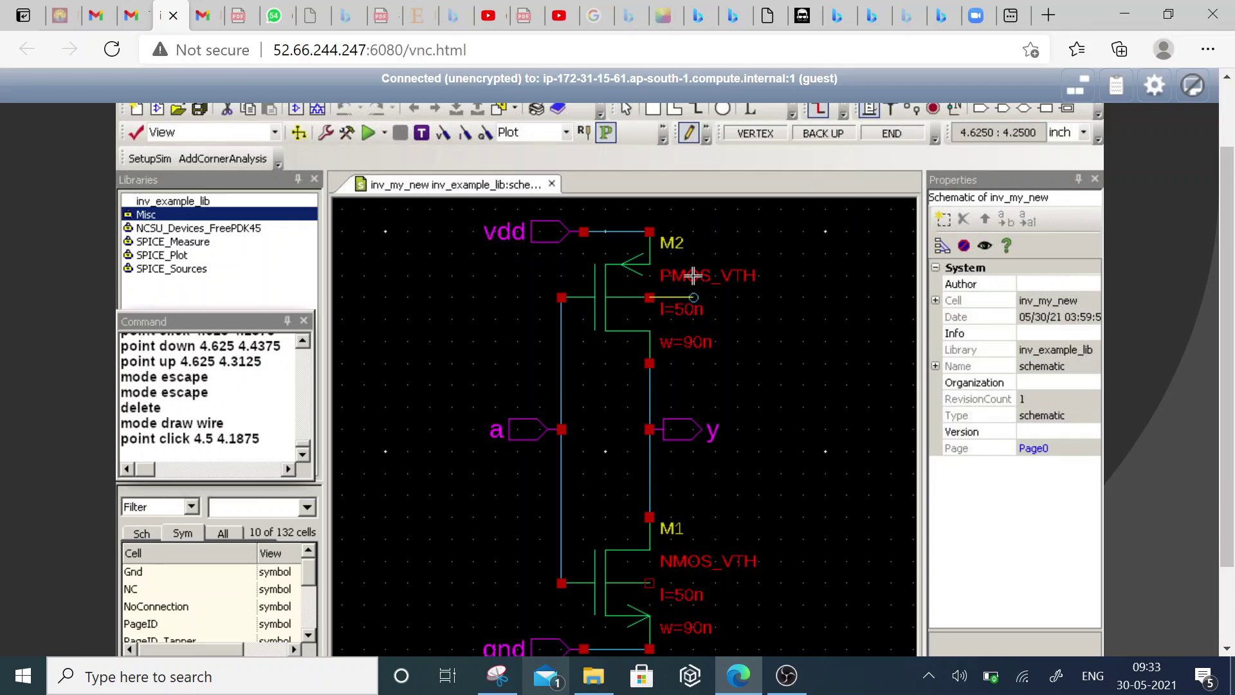
left_click(692, 275)
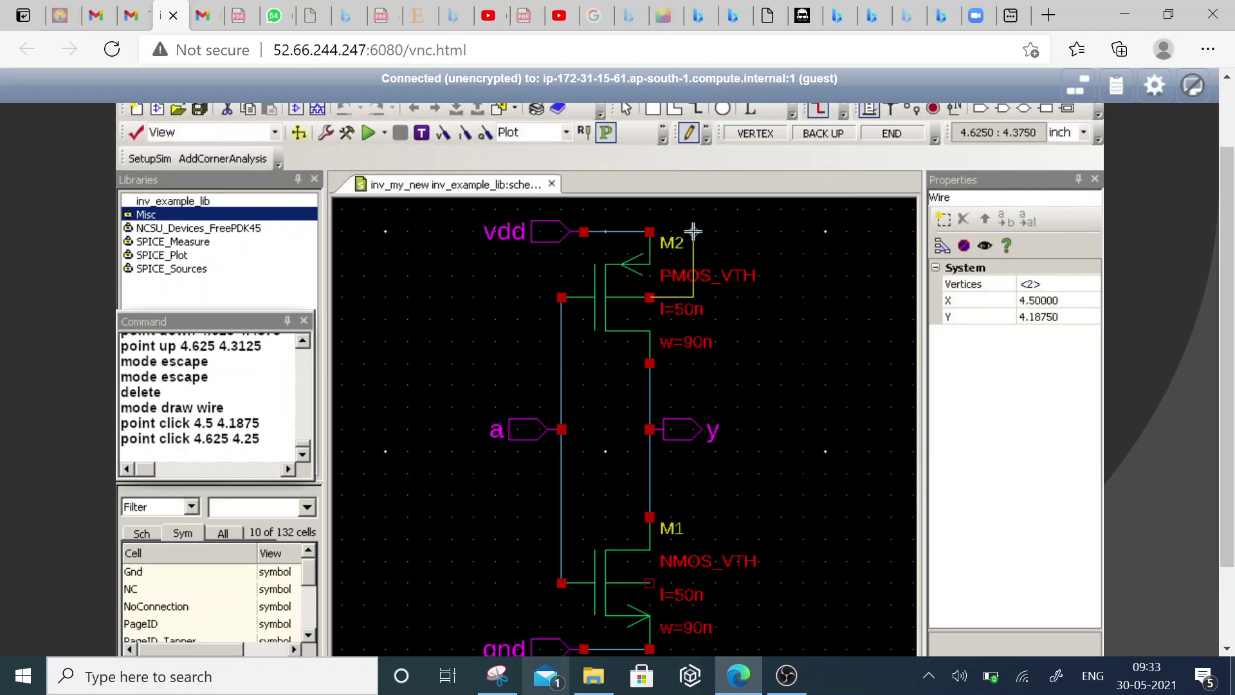
left_click(693, 231)
left_click(649, 231)
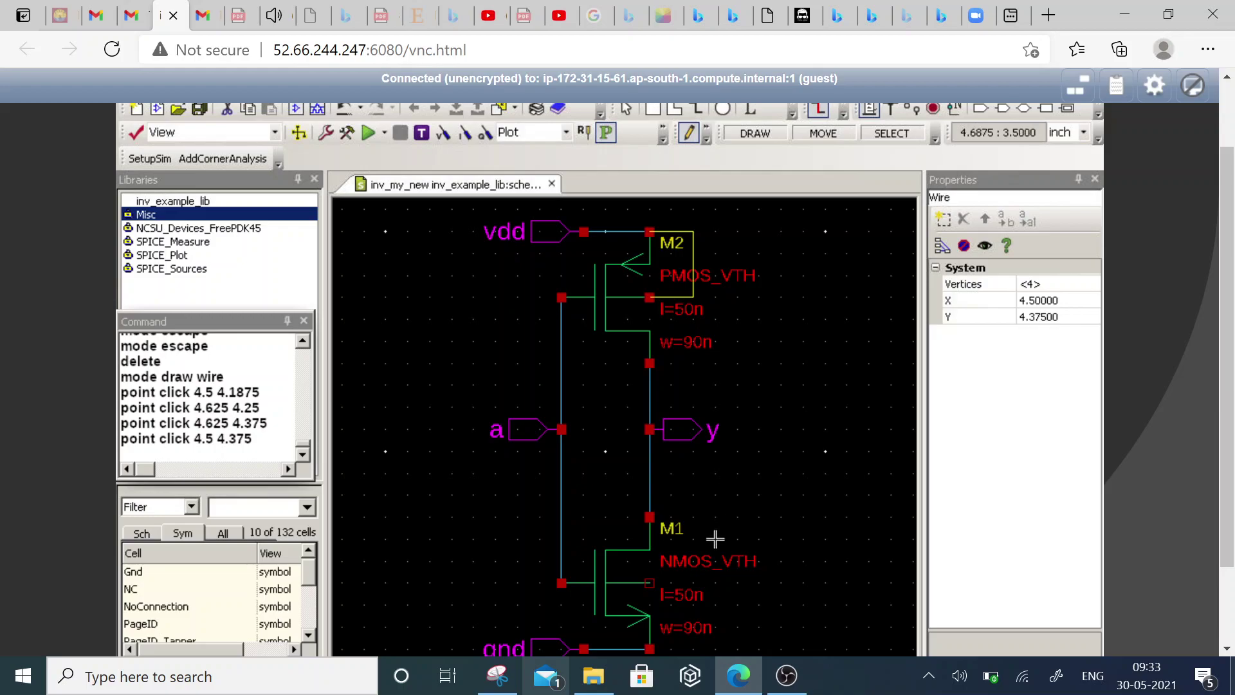
- Wire the NMOS body terminal around to its source on the gnd net and save the design
left_click(649, 583)
left_click(693, 583)
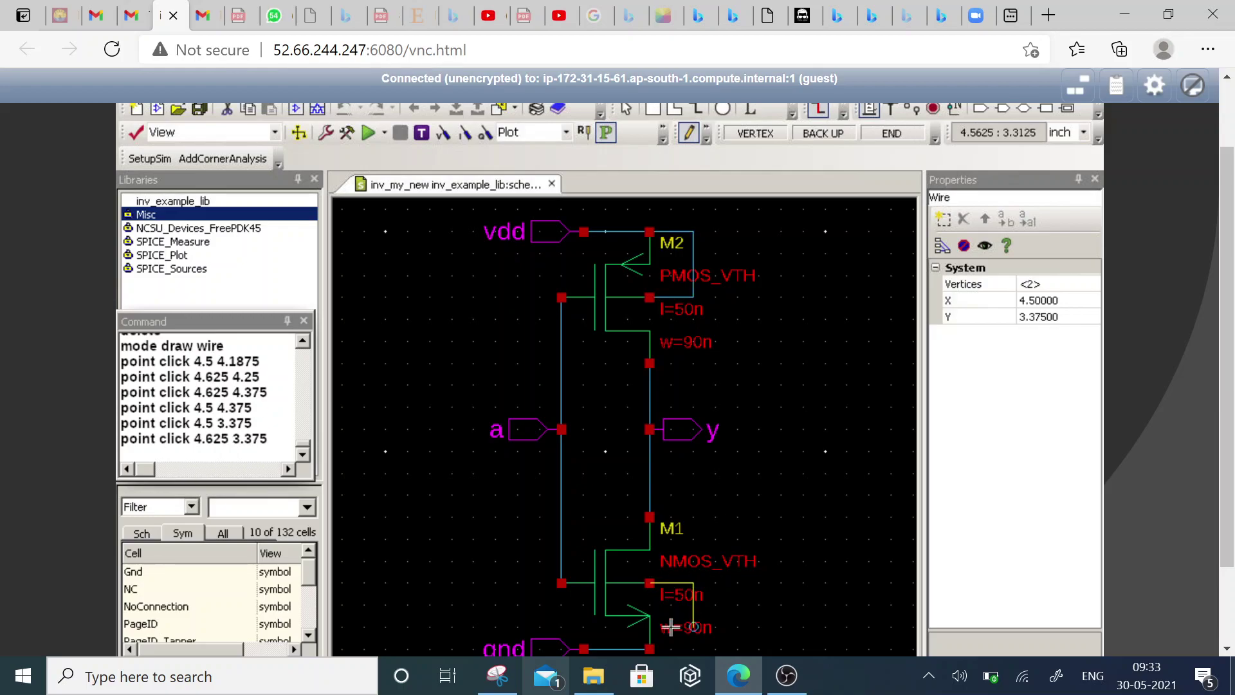
left_click(693, 649)
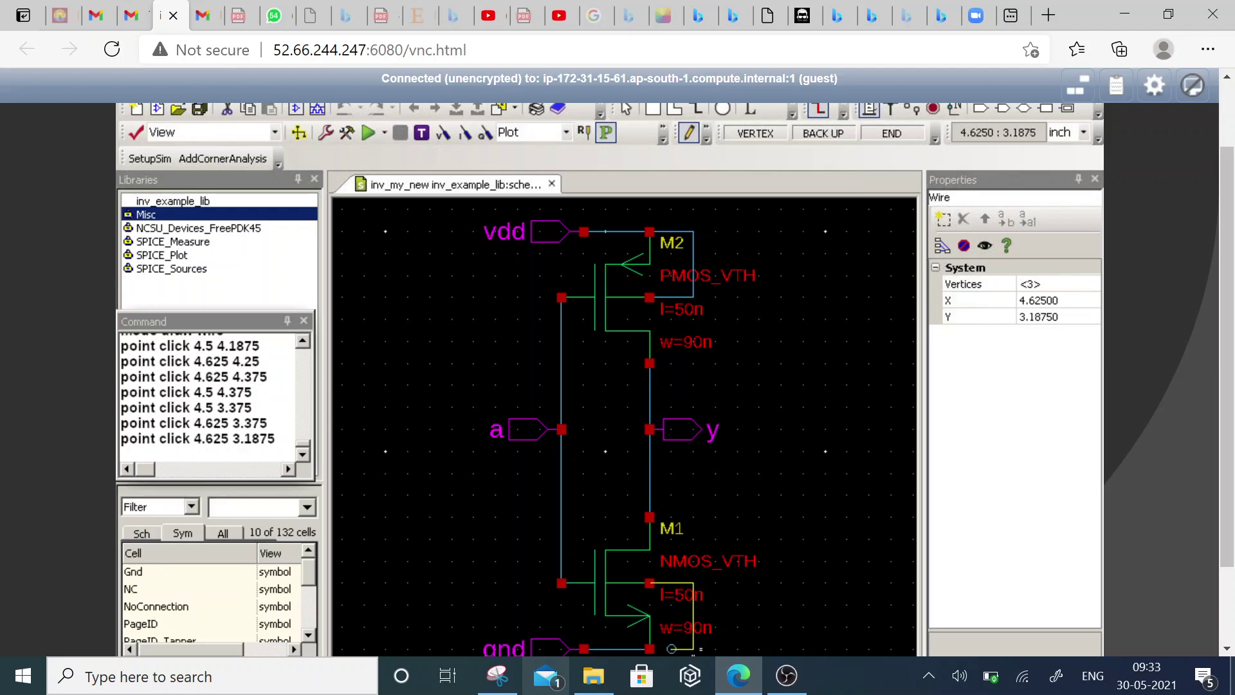
left_click(649, 649)
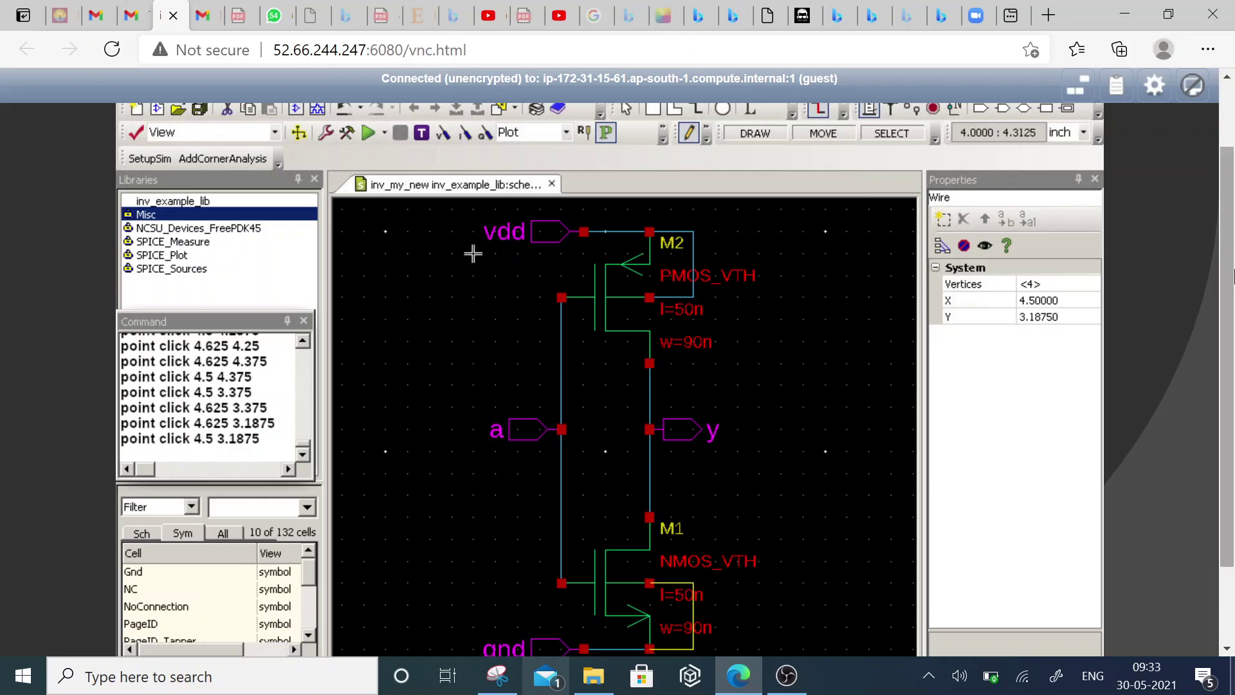
left_click_drag(1231, 373, 1230, 297)
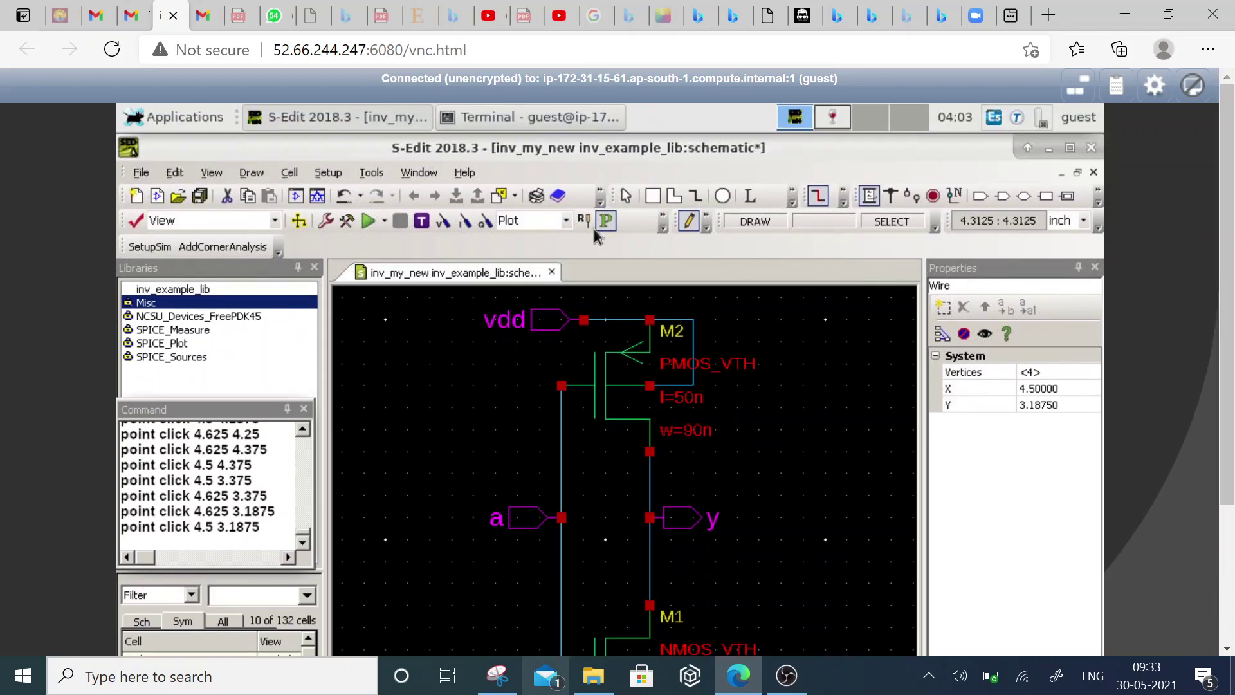
left_click(199, 196)
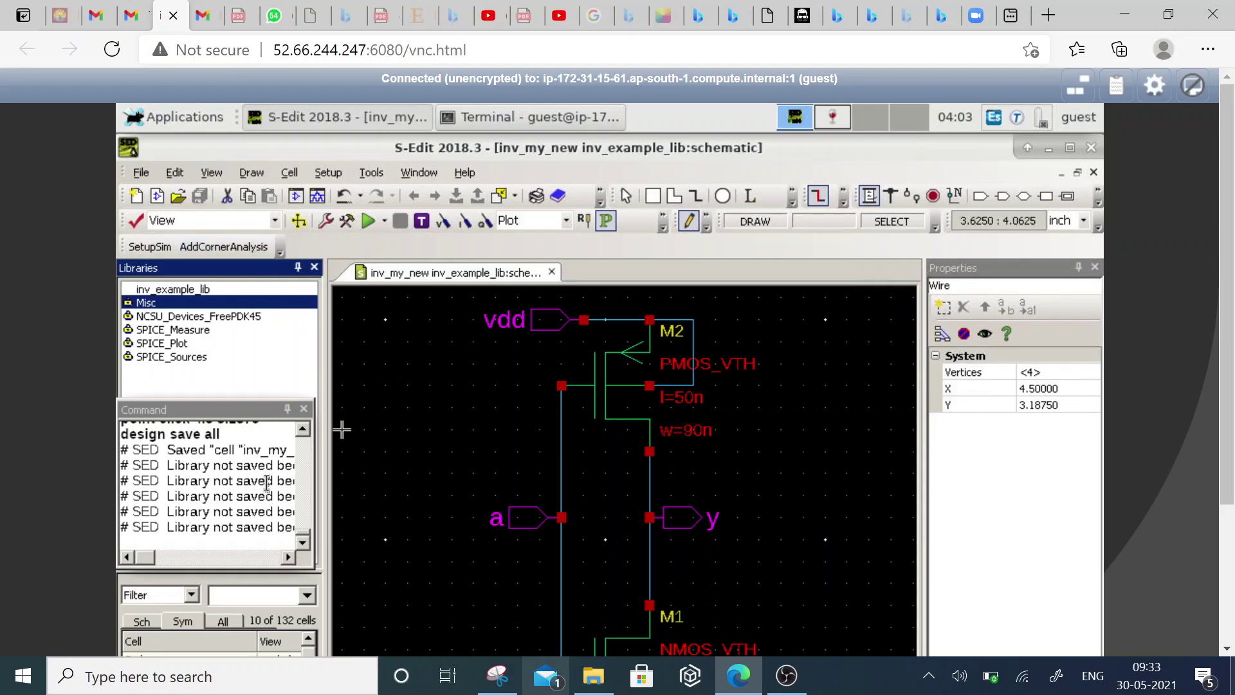
- Start a new view in library inv_example_lib and set its view type to symbol
left_click_drag(1232, 382, 1231, 410)
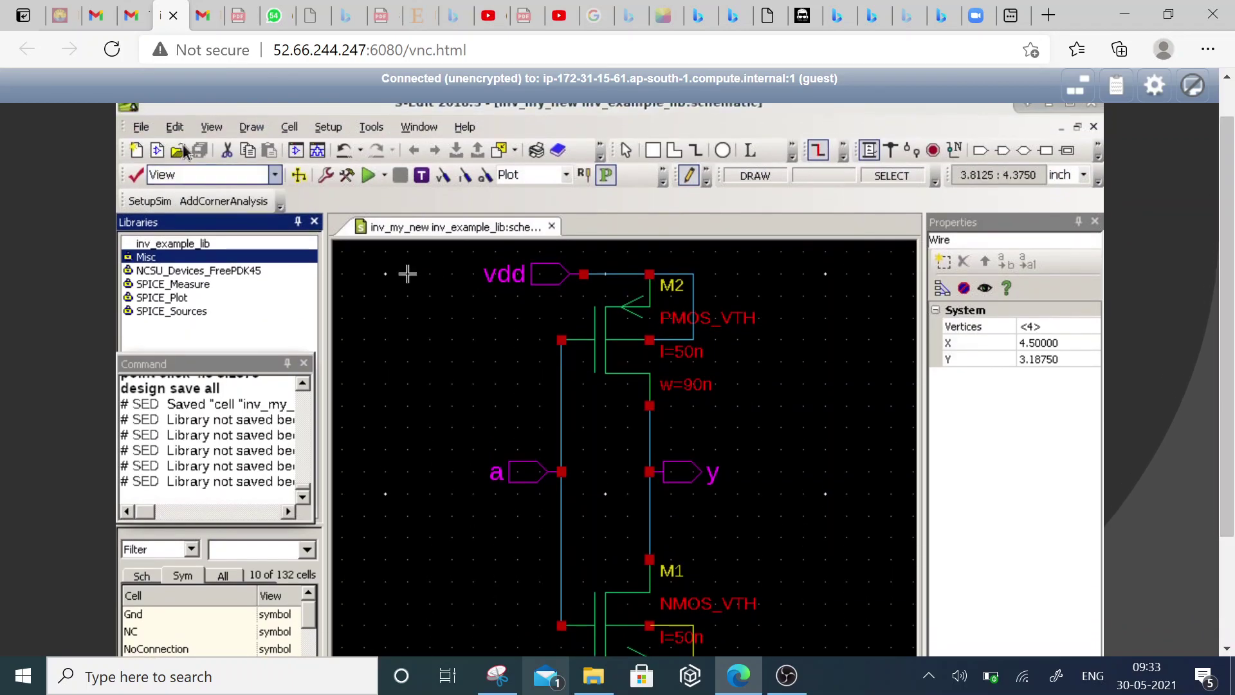
left_click(290, 128)
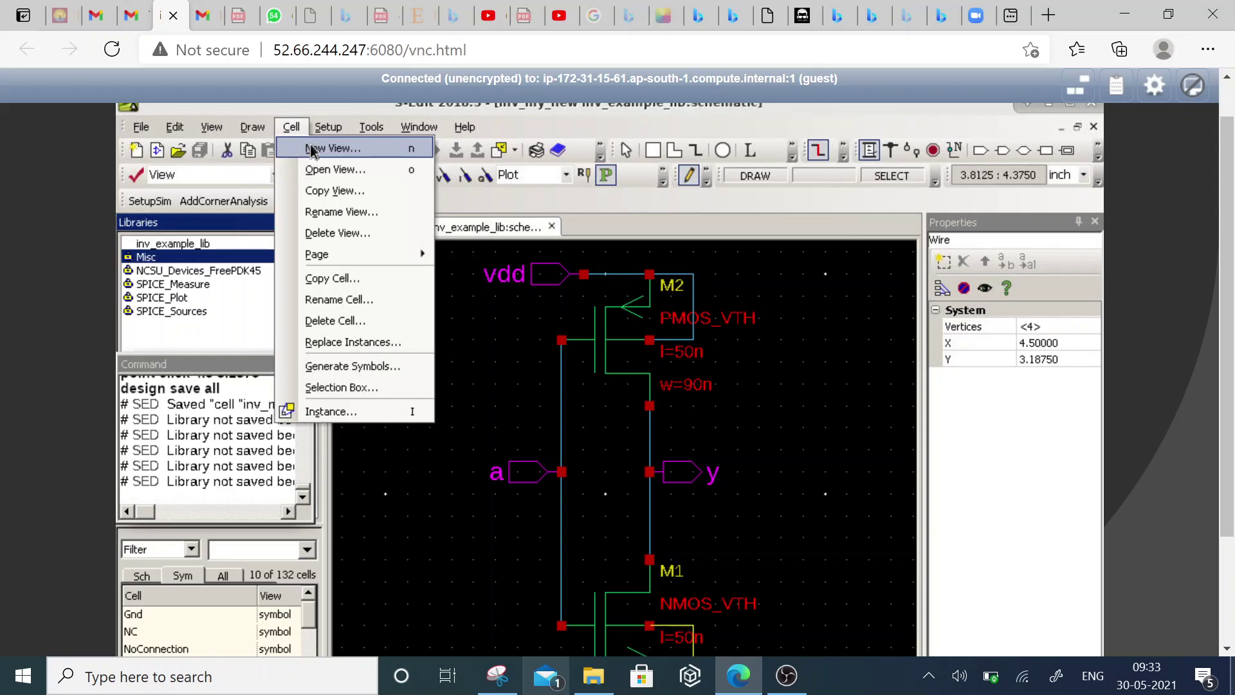
left_click(311, 149)
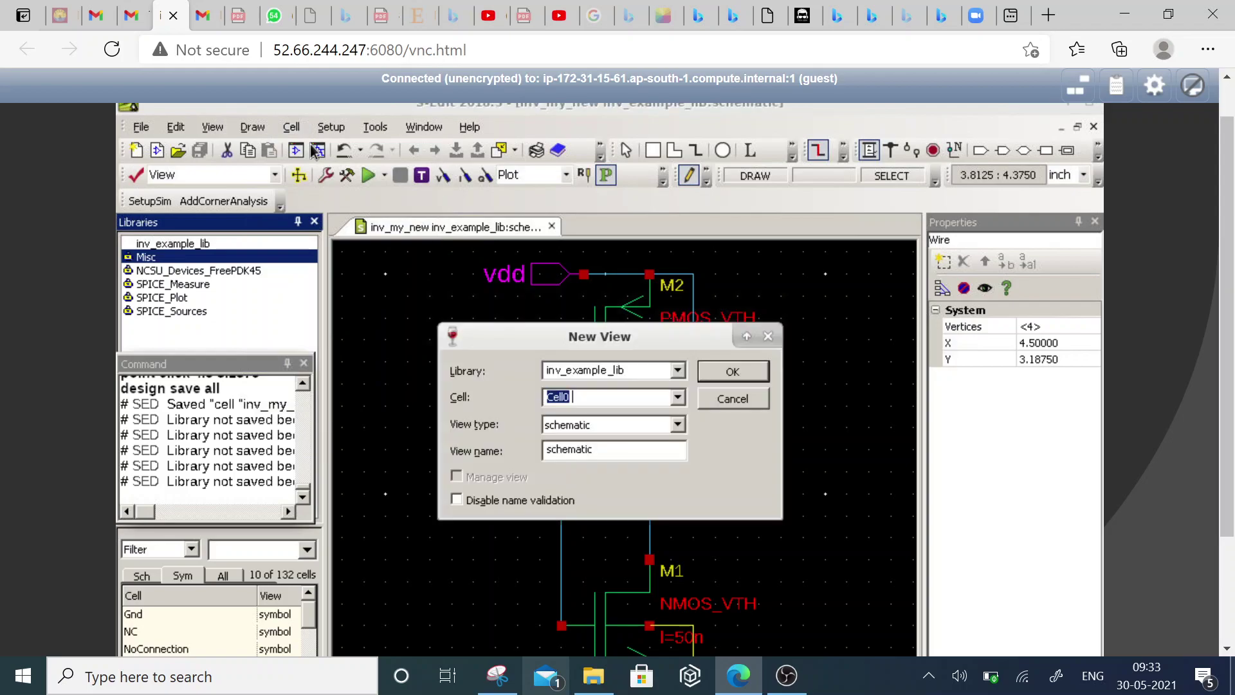
left_click(623, 426)
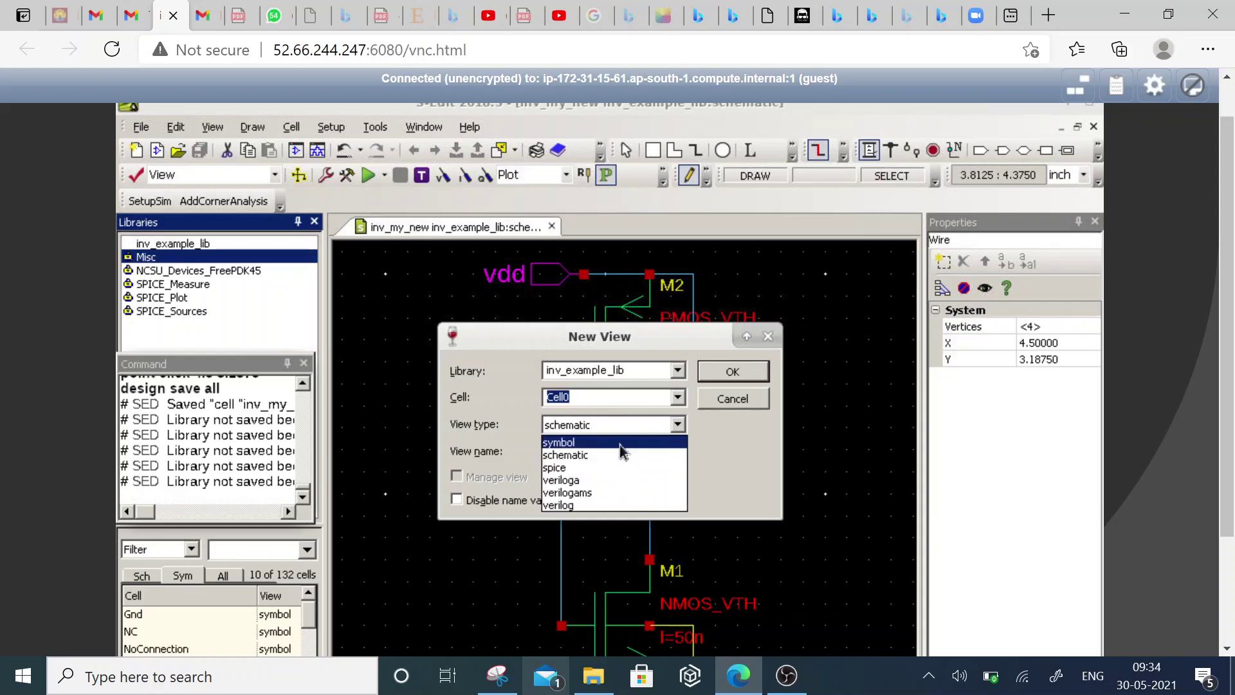
left_click(619, 442)
- Try to create the symbol view under the cell name inv-my_new_sym
left_click(611, 403)
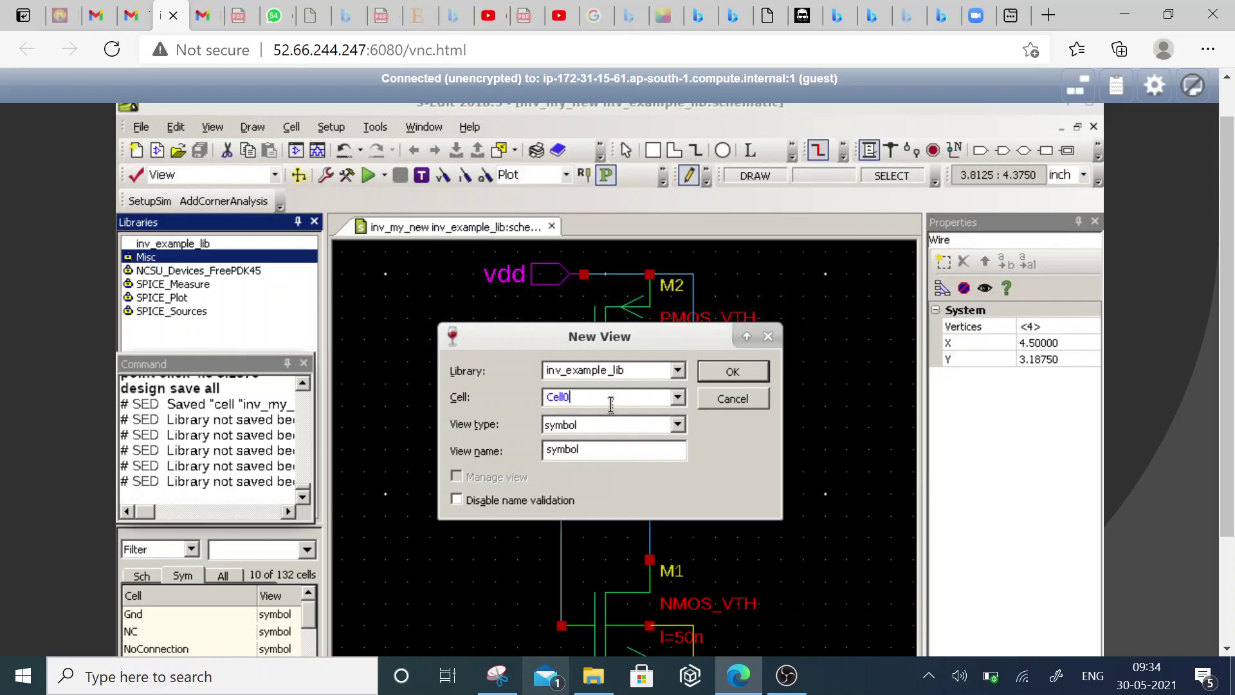
key("BackSpace")
key("BackSpace")
key("BackSpace")
key("BackSpace")
key("BackSpace")
type("inv_ex")
key("BackSpace")
key("BackSpace")
key("BackSpace")
key("BackSpace")
key("BackSpace")
type("nv-my_new_sym")
left_click(725, 378)
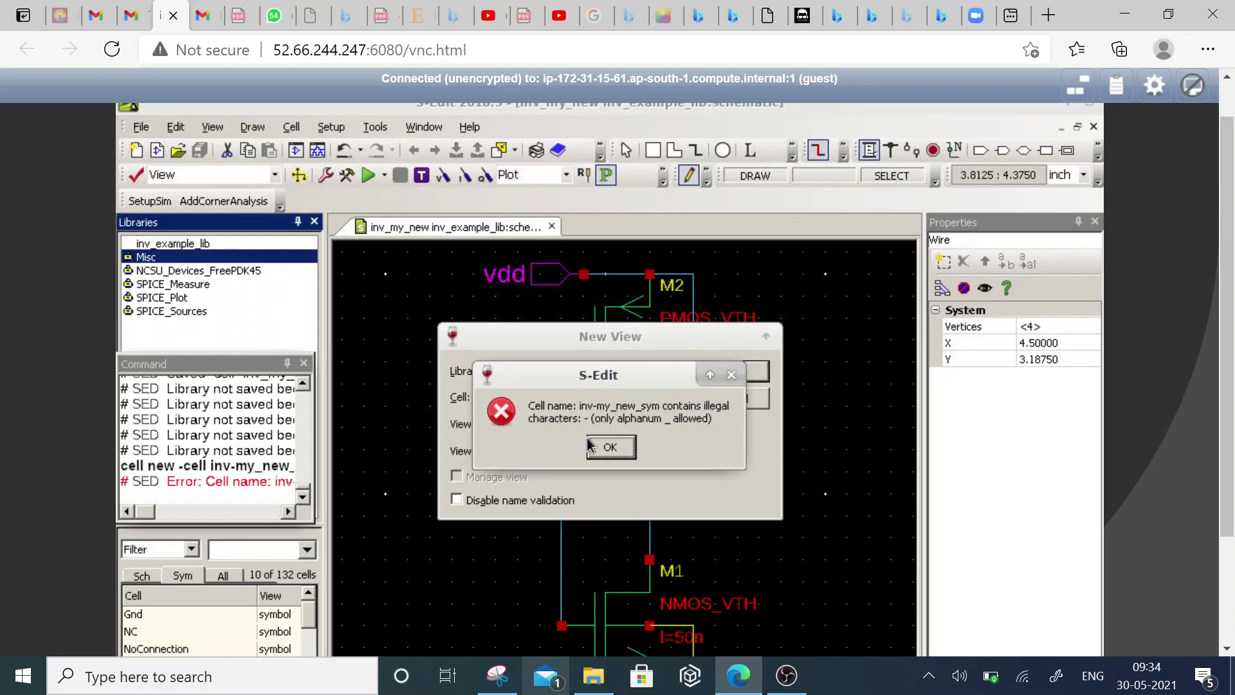
left_click(609, 448)
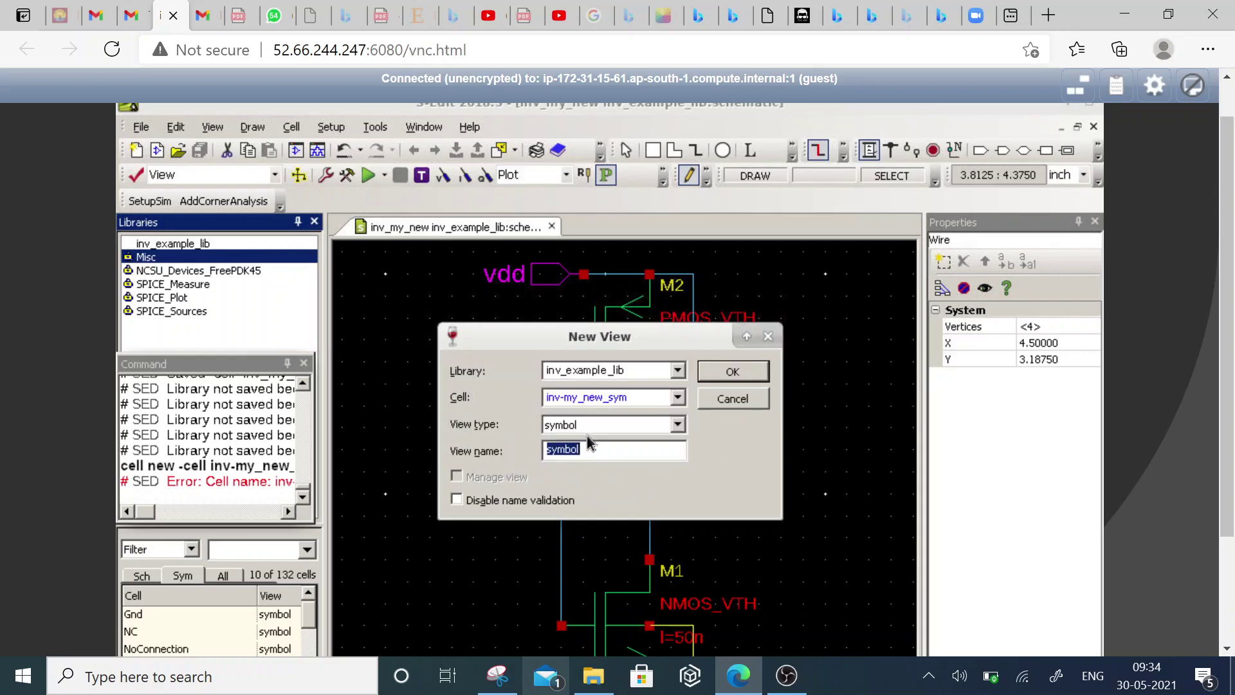
- Correct the cell name to inv_my_new_sym and create the symbol view
left_click(565, 398)
key("BackSpace")
type("_")
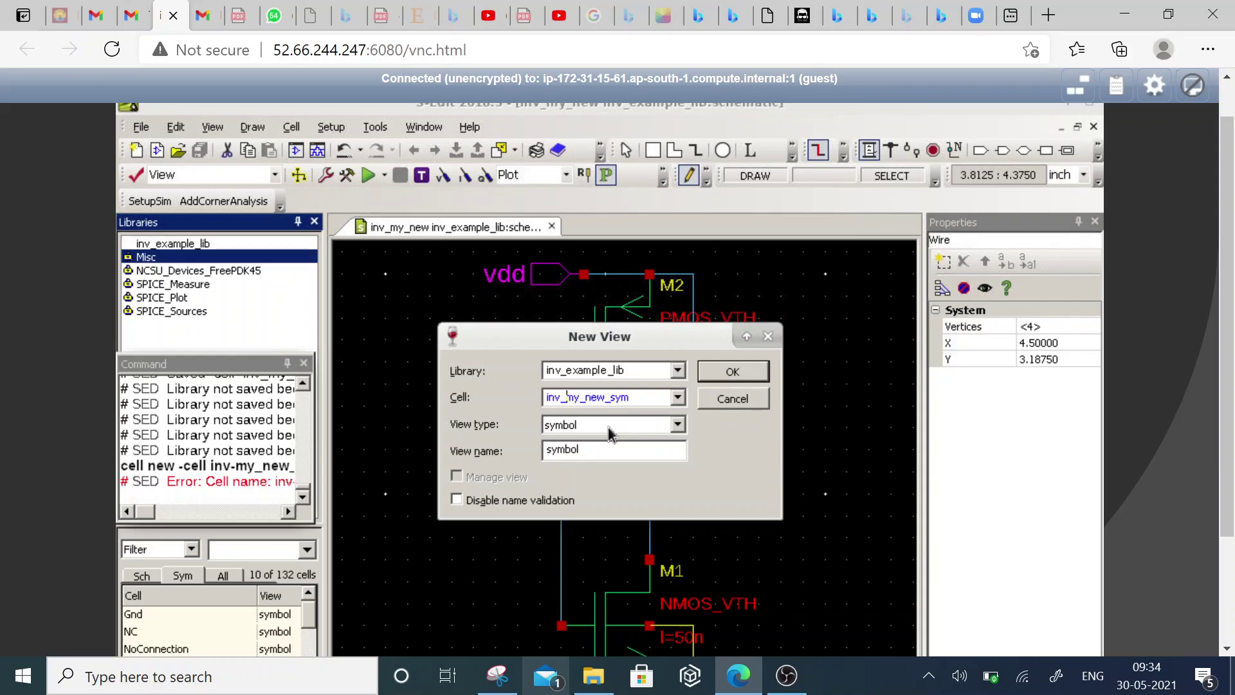
left_click(733, 377)
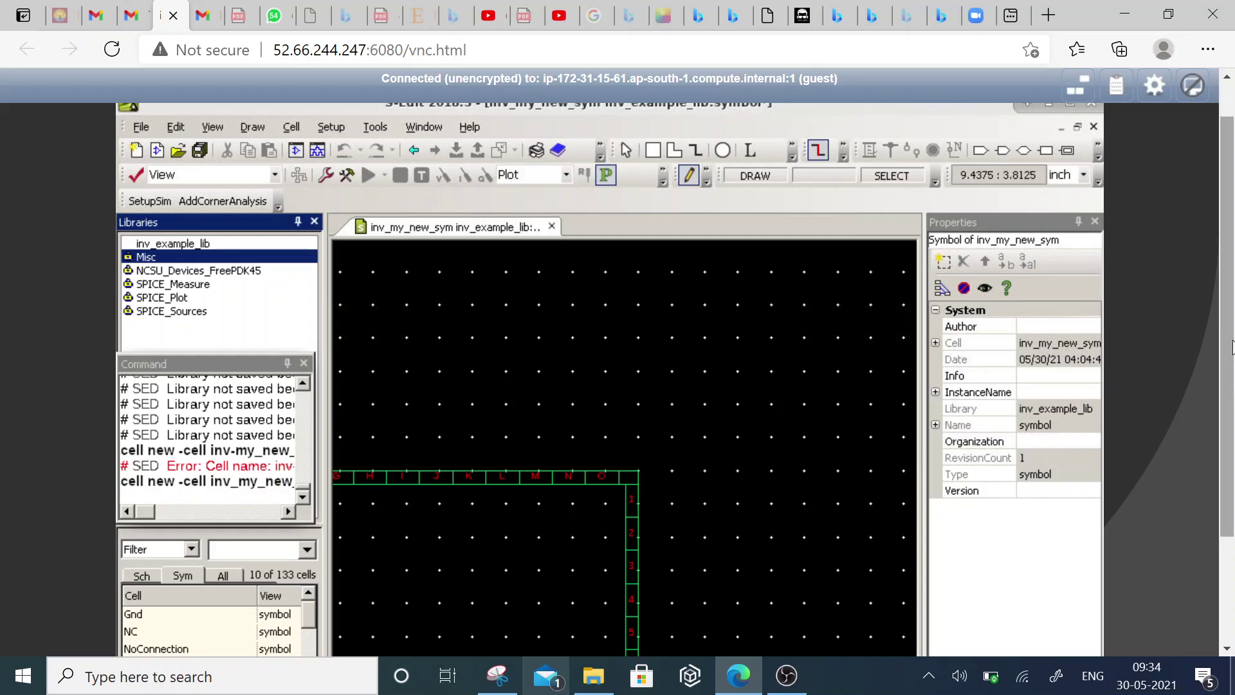
scroll(558, 458, "down", 2)
left_click(554, 433)
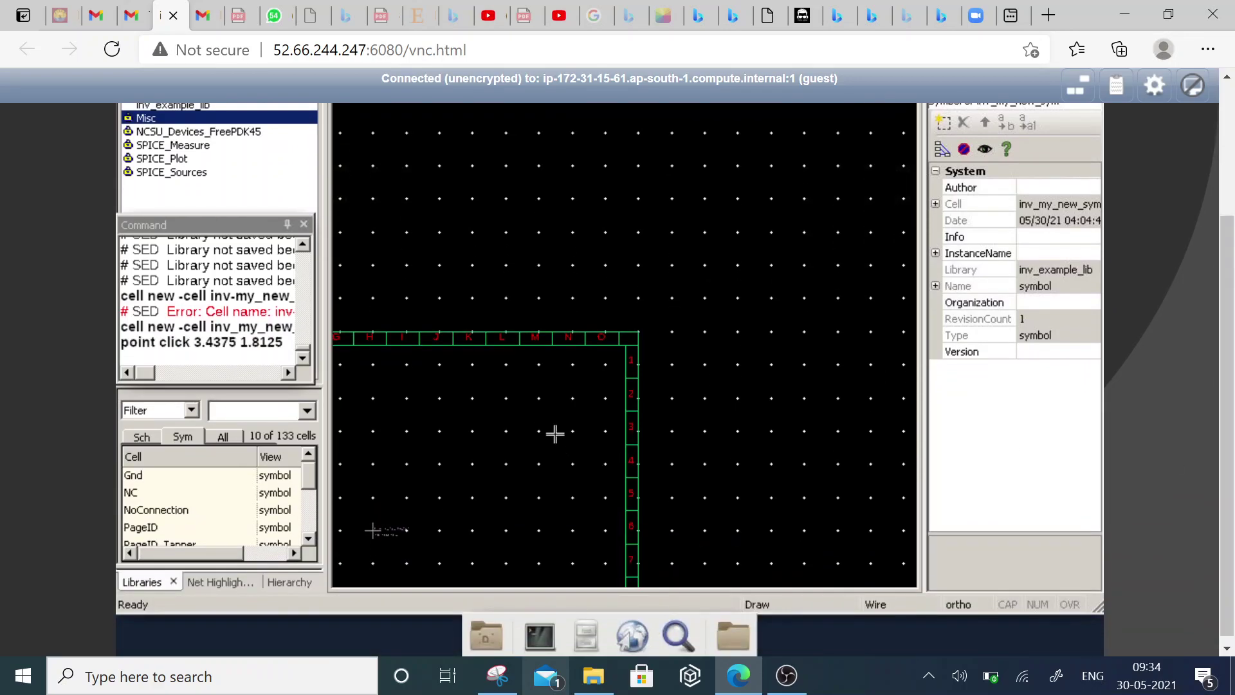
key("Home")
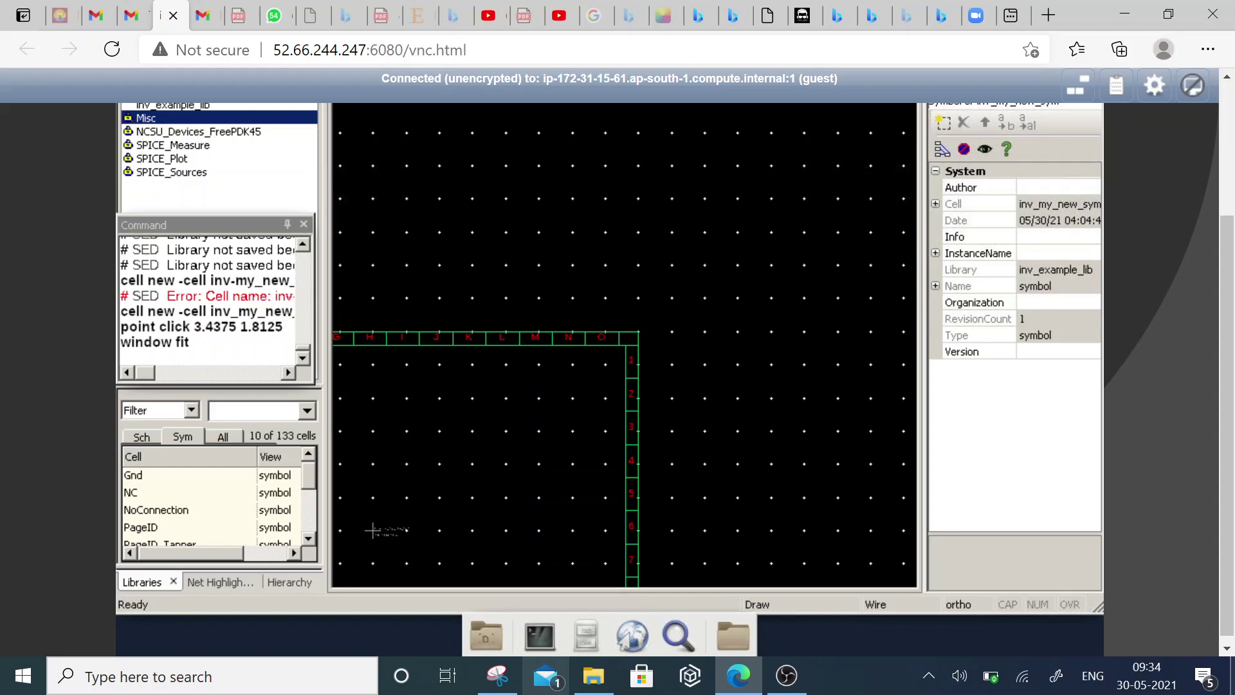
left_click(183, 302)
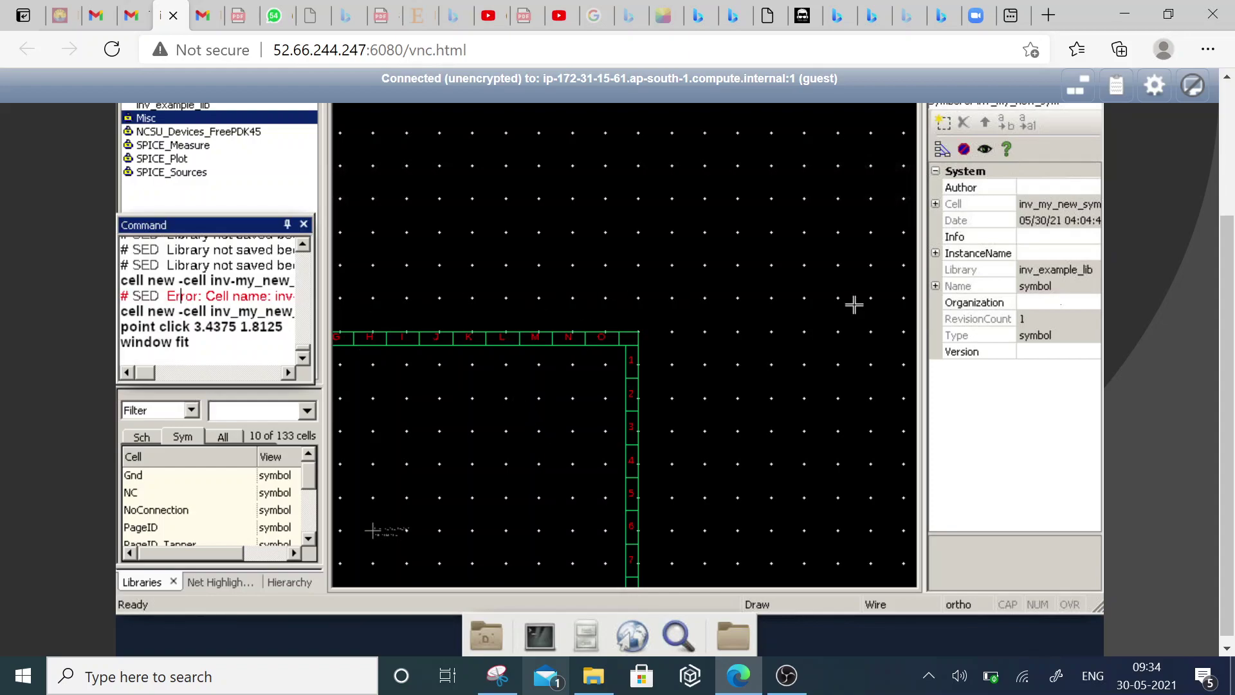
- Create a symbol view for cell inv_my_new in library inv_example_lib and close its window
scroll(1230, 328, "up", 3)
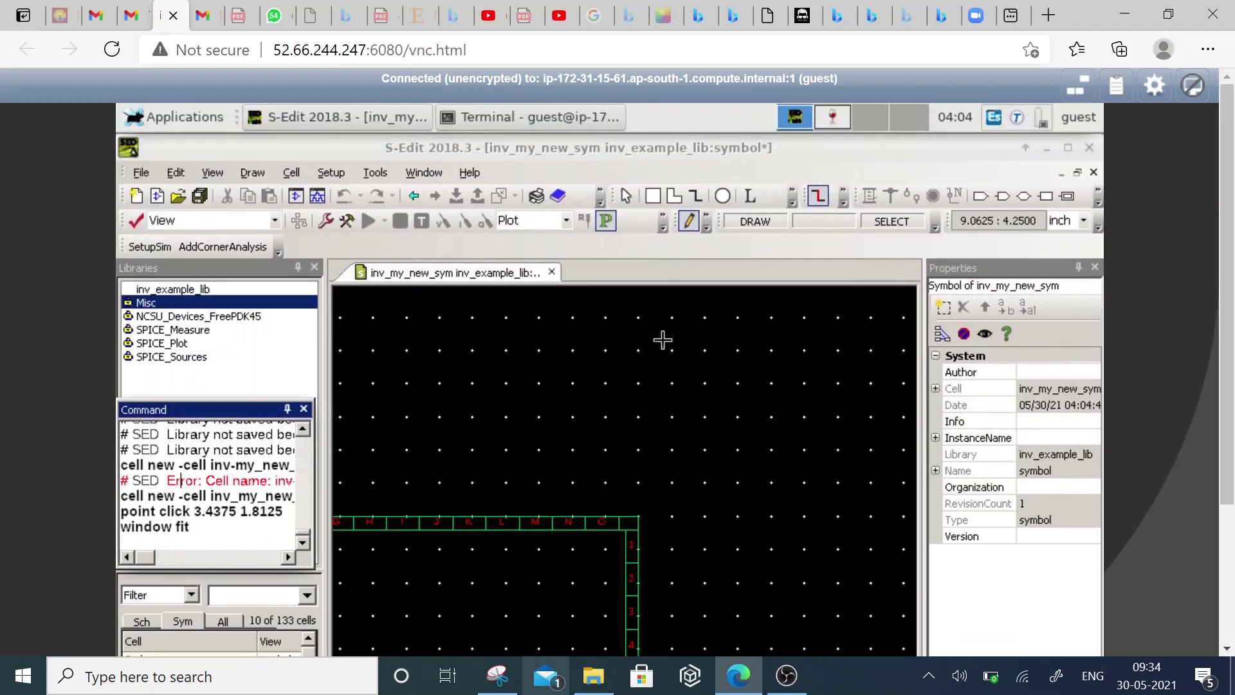
left_click(288, 176)
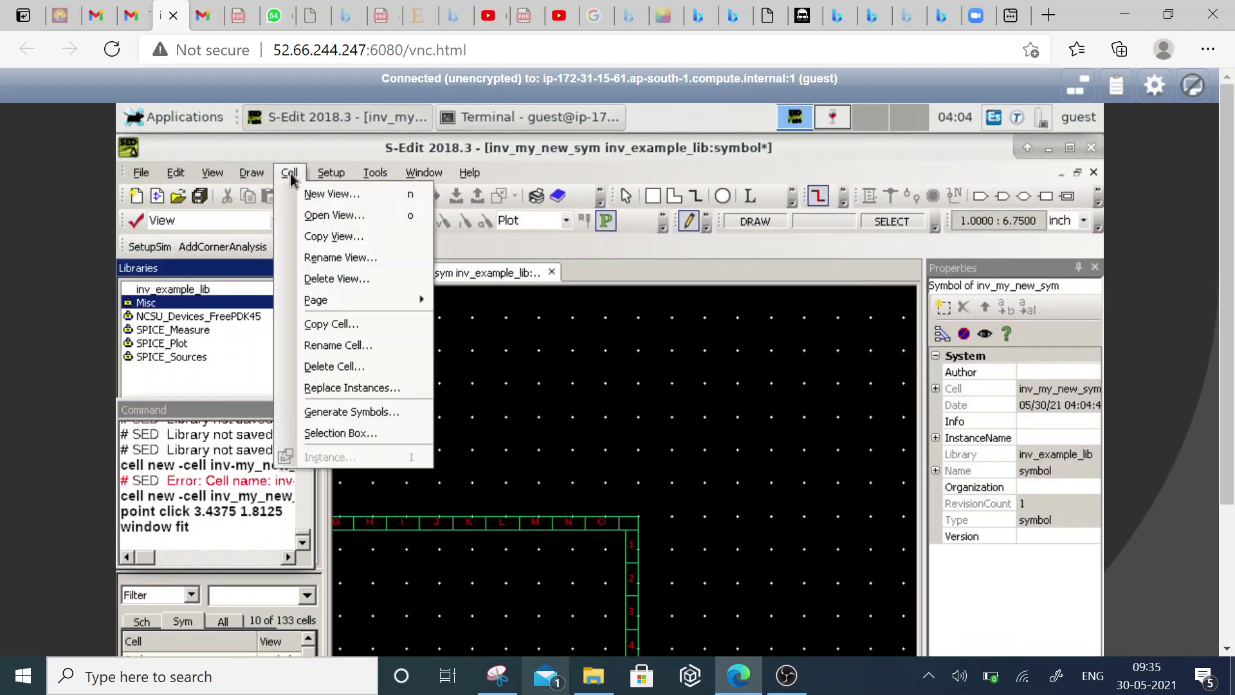
left_click(328, 194)
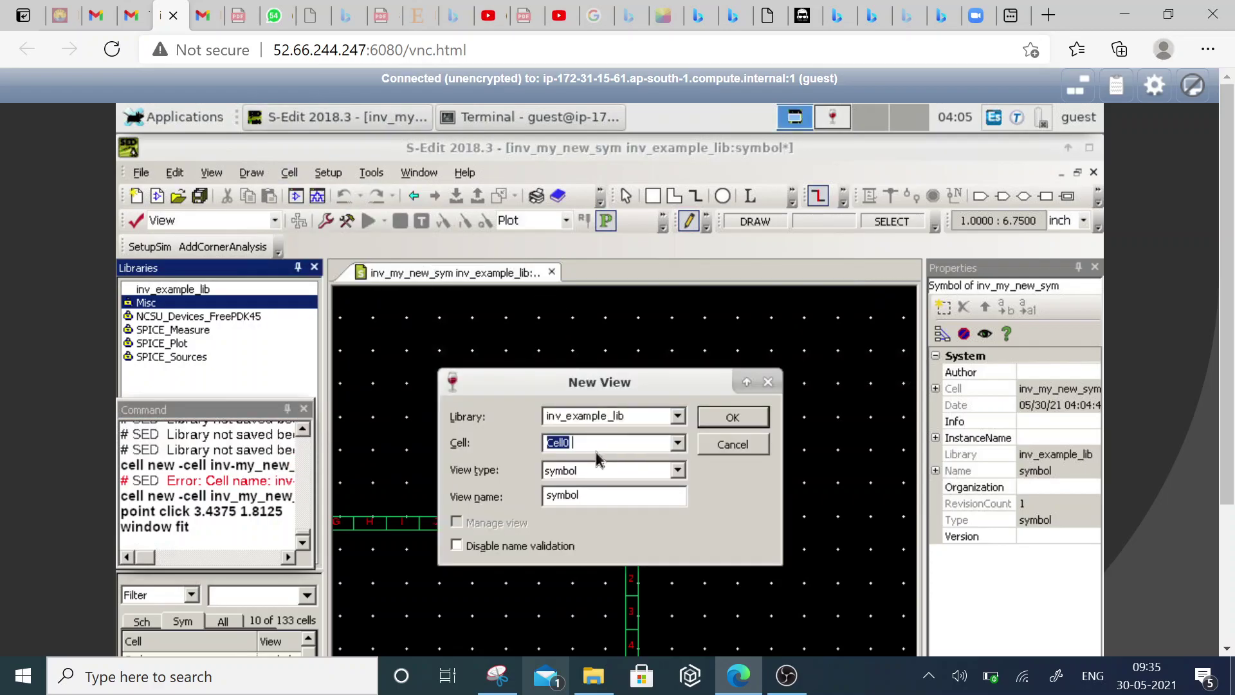
type("inv_my_new")
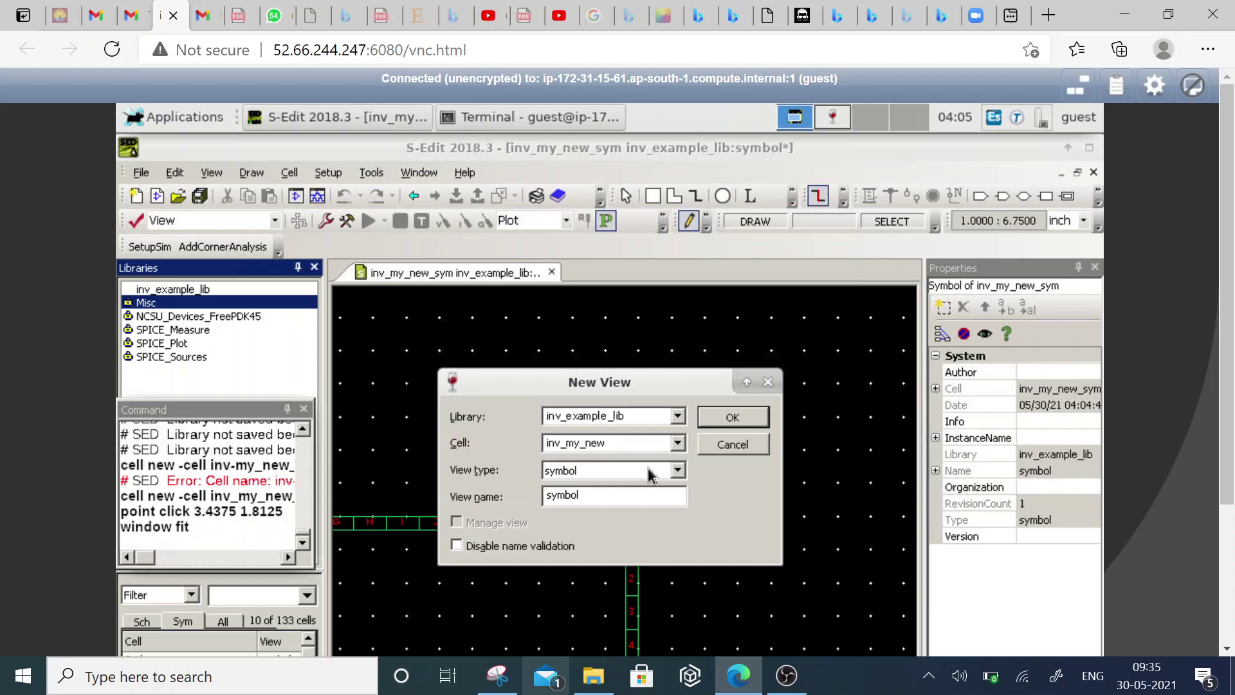
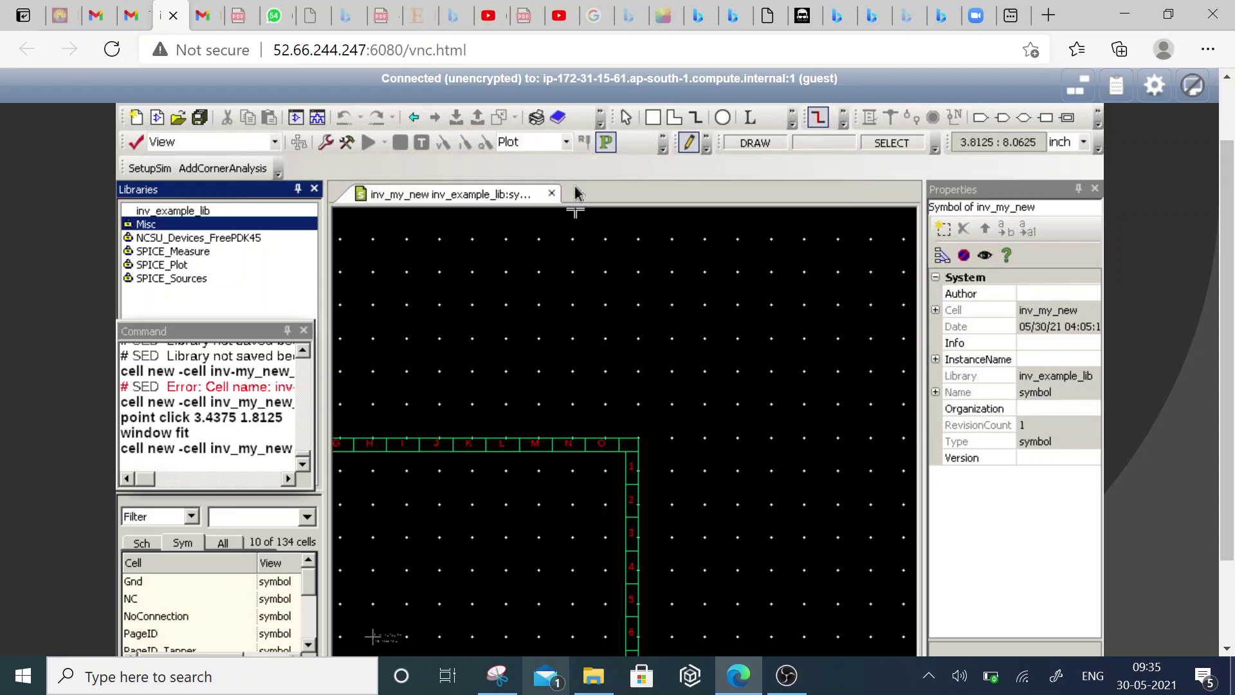
left_click(553, 193)
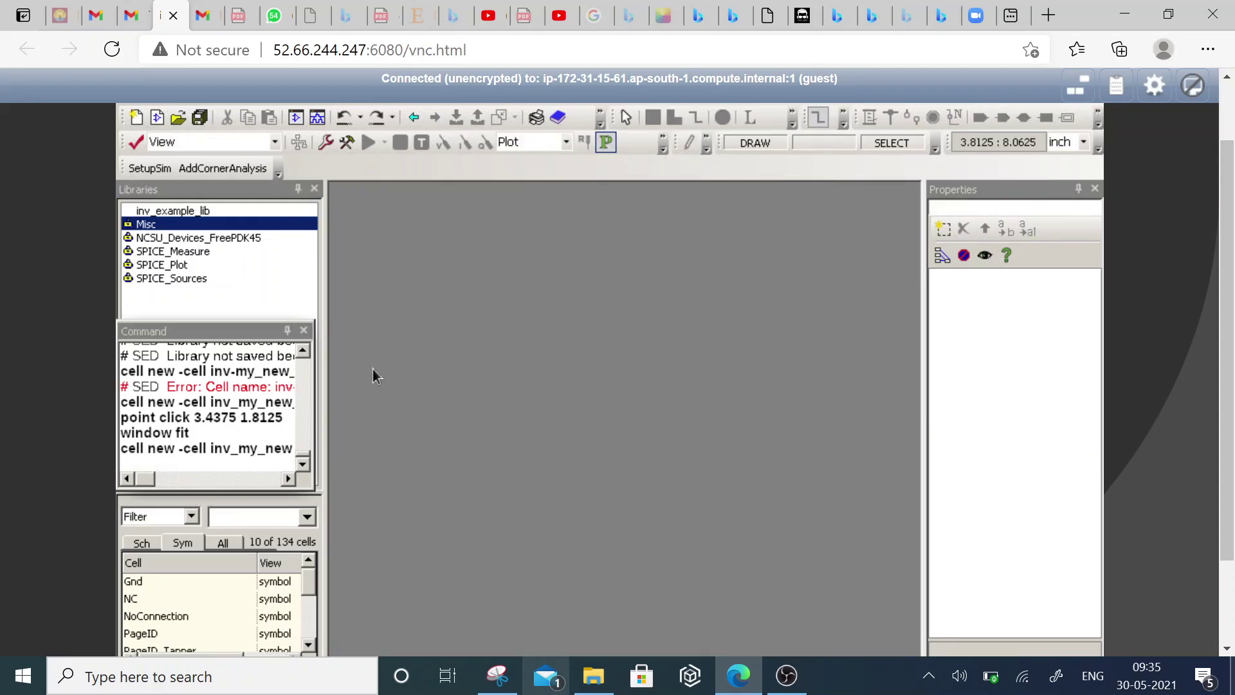
- Open the symbol view of cell inv_my_new_sym from inv_example_lib and maximize its window
scroll(836, 309, "down", 1)
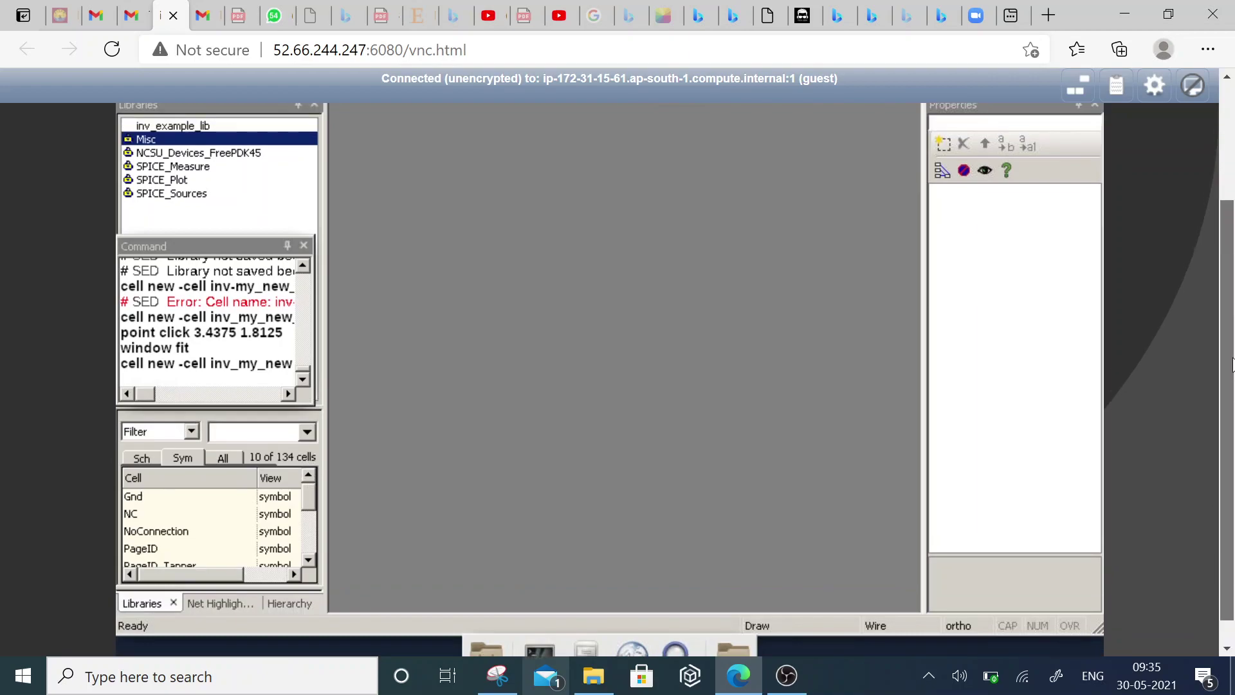
left_click(158, 139)
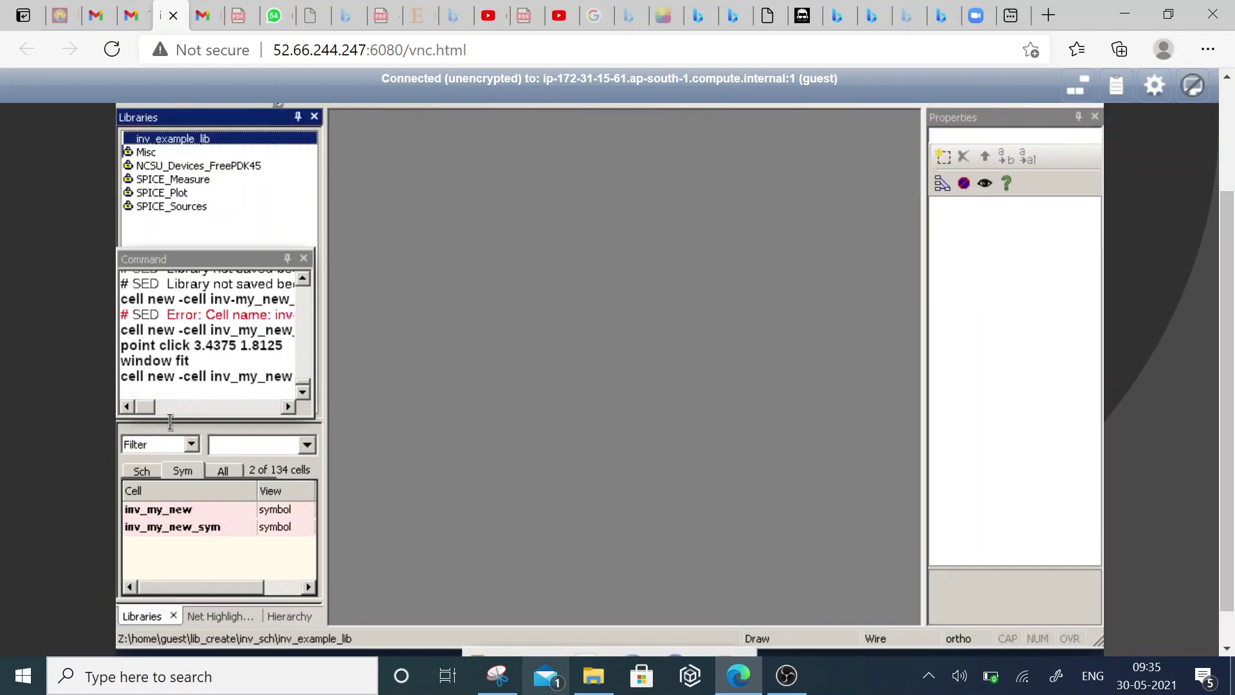
left_click(175, 529)
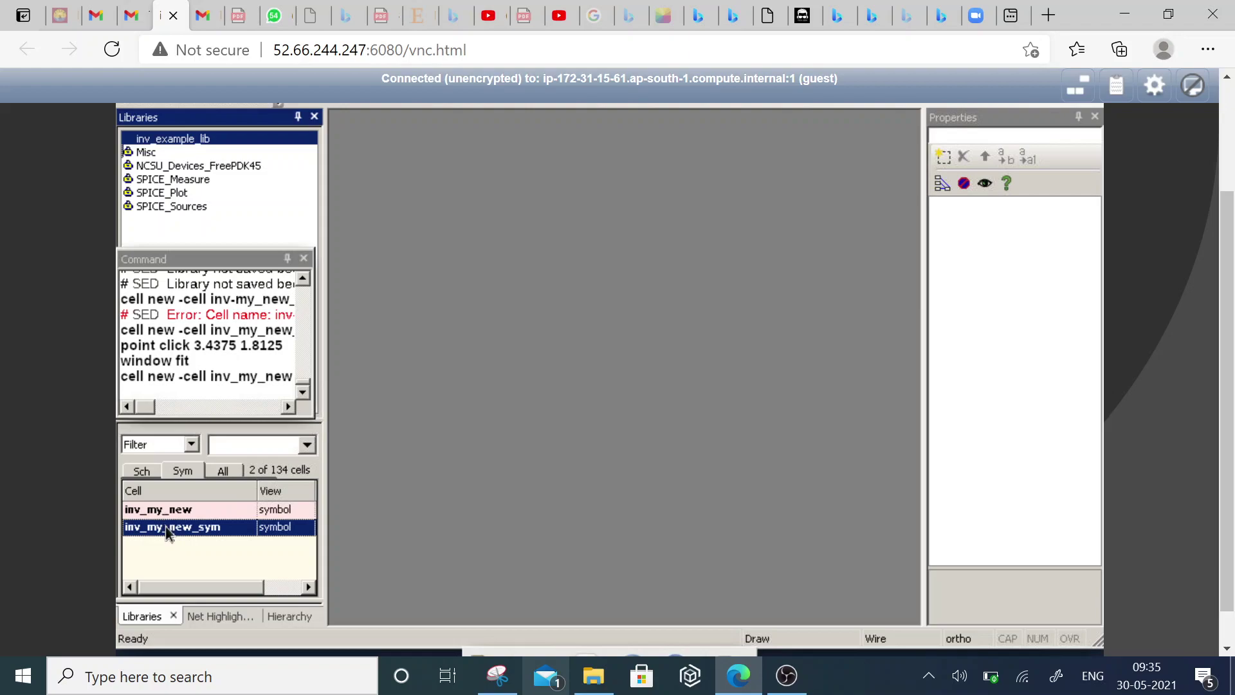
double_click(165, 526)
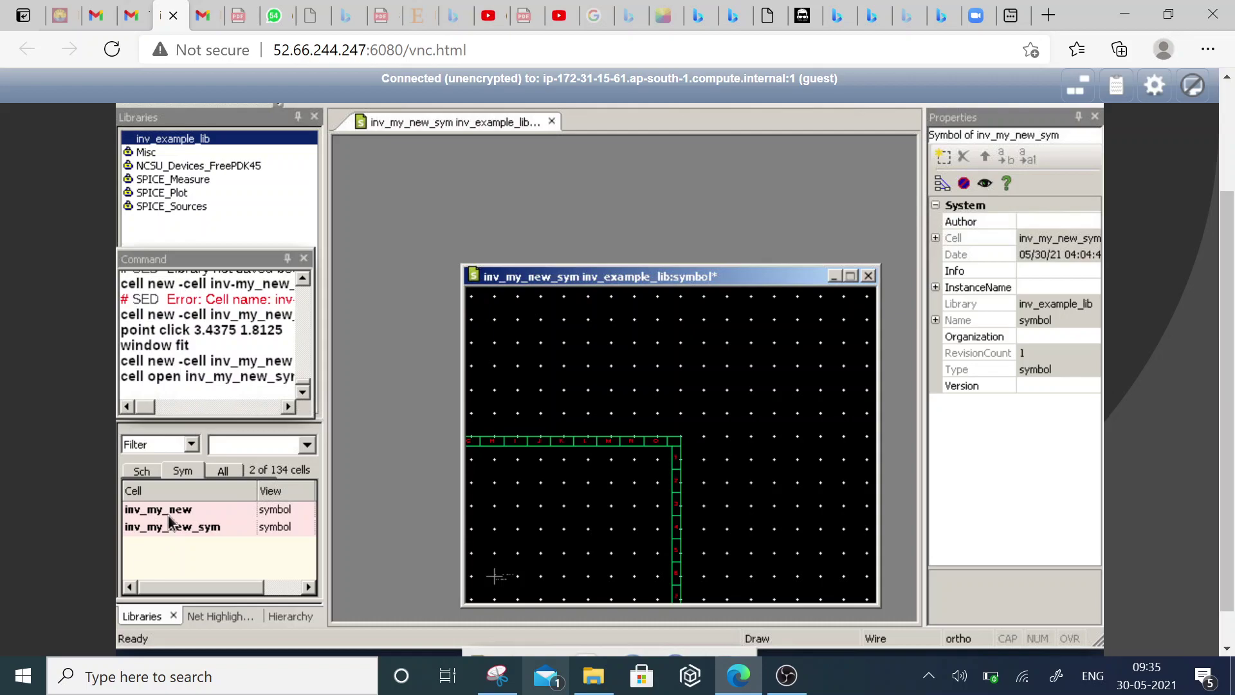
left_click(851, 276)
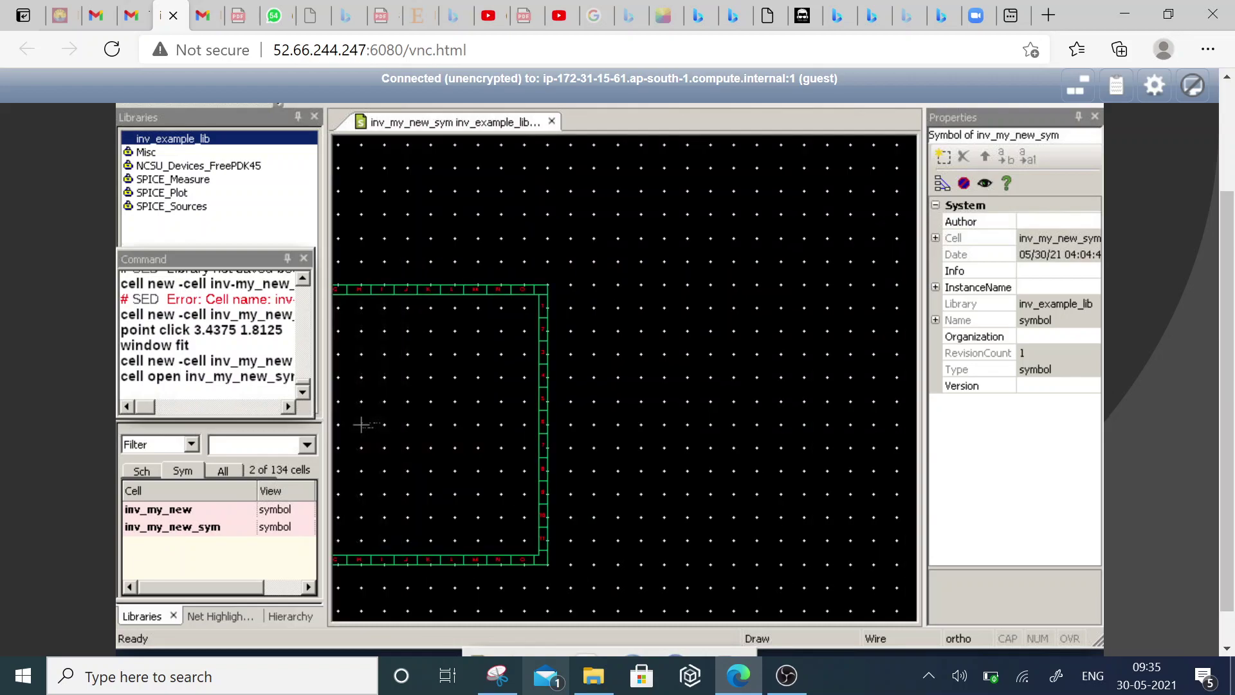
key("f")
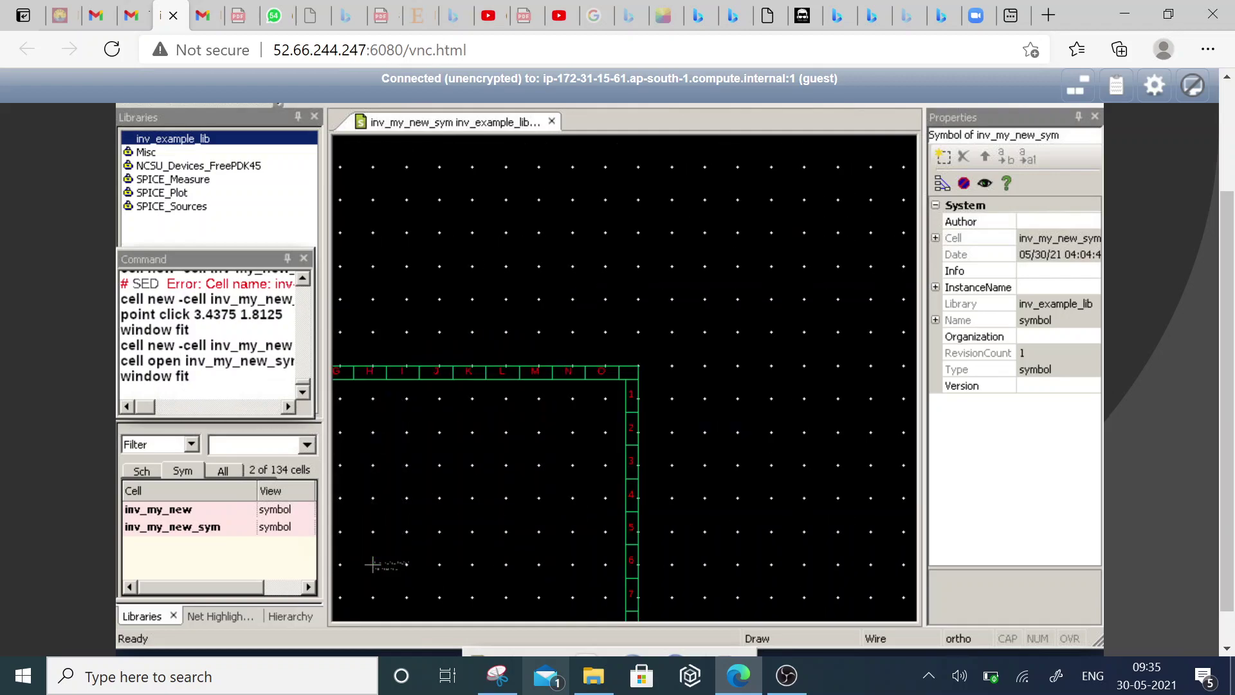
- Open the symbol view of cell inv_my_new from inv_example_lib and fit it to the window
double_click(165, 511)
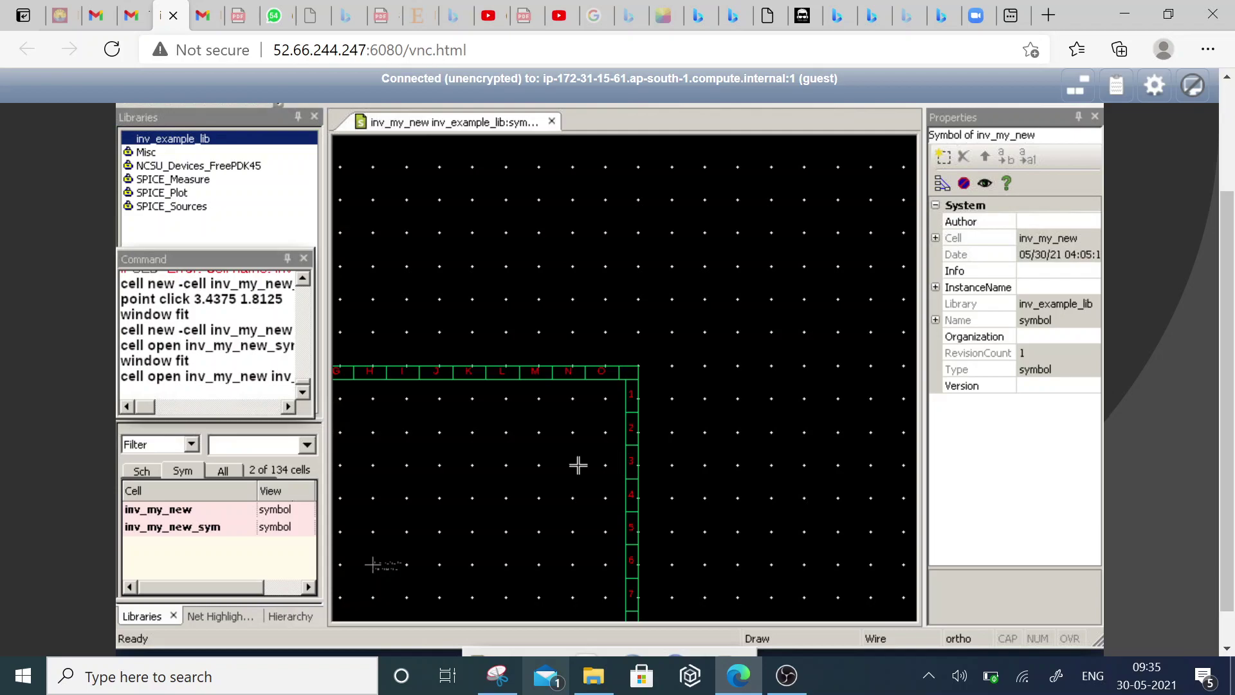
double_click(165, 511)
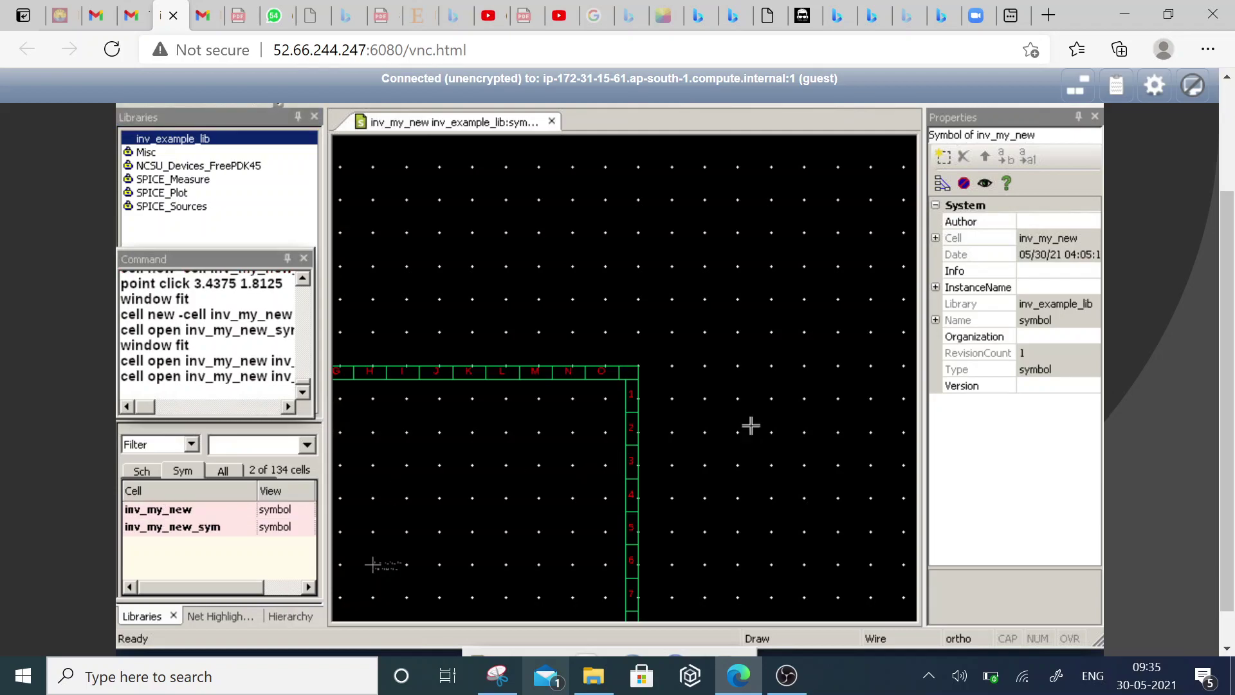
key("f")
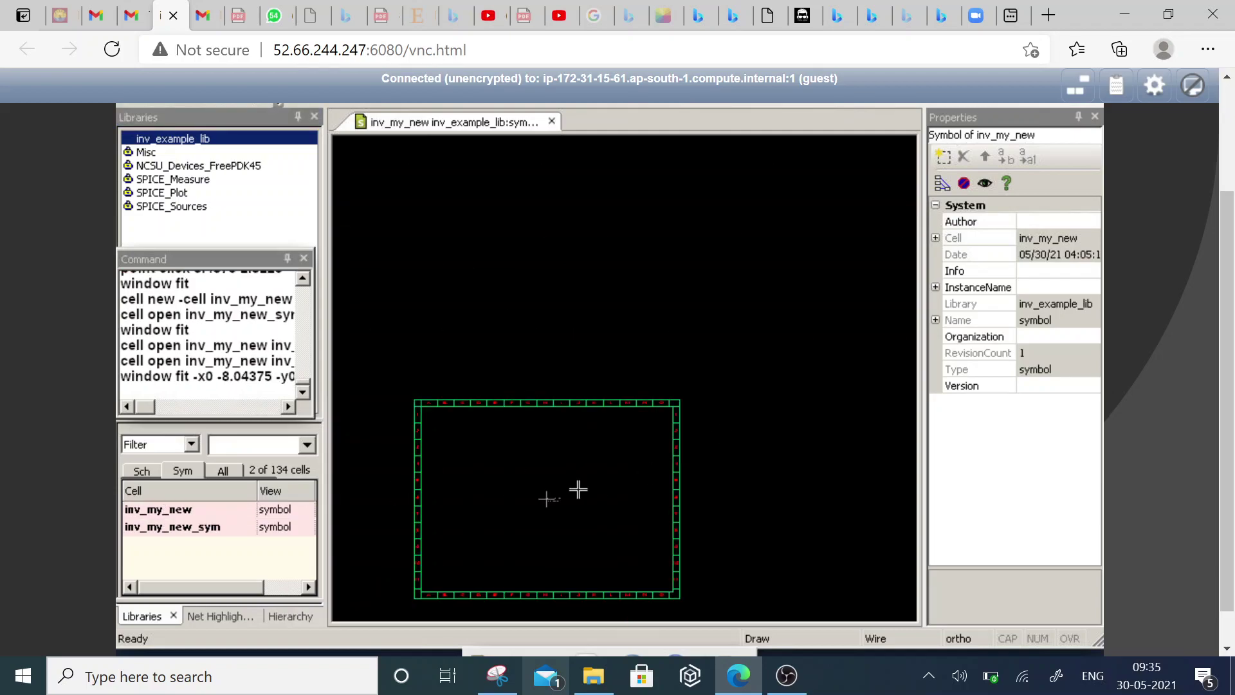
key("z")
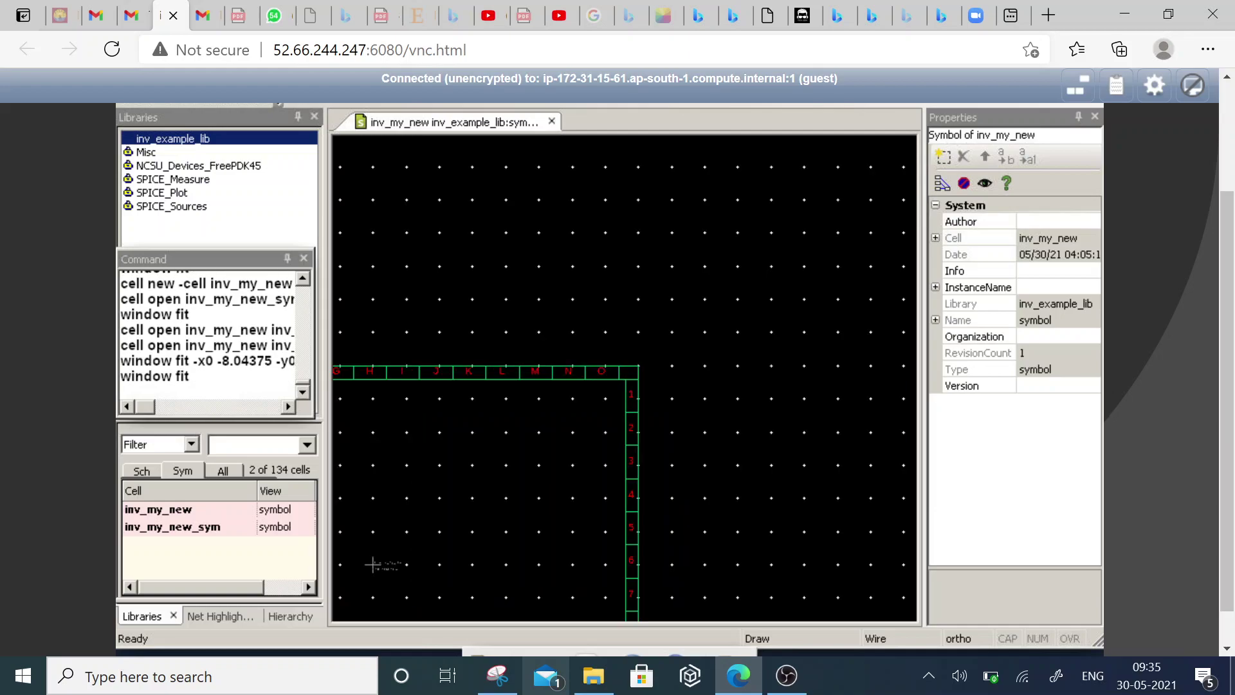
scroll(579, 488, "down", 3)
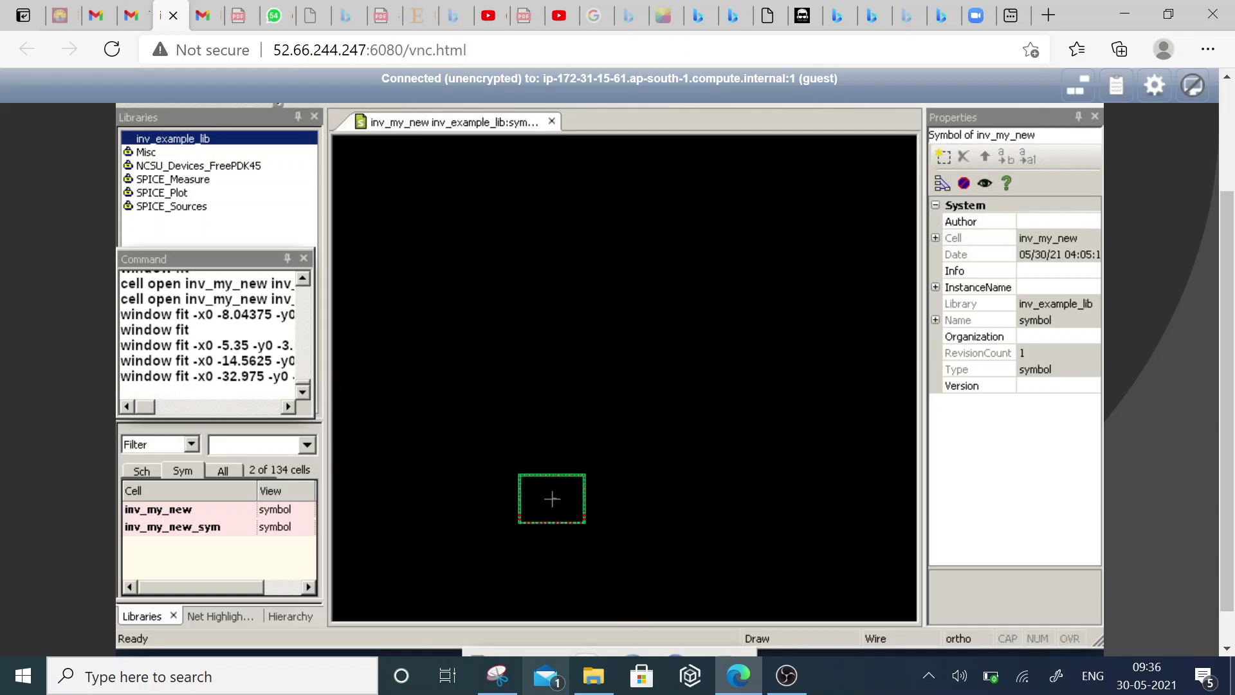
mouse_move(430, 422)
left_mouse_down()
mouse_move(416, 417)
mouse_move(604, 545)
left_mouse_up()
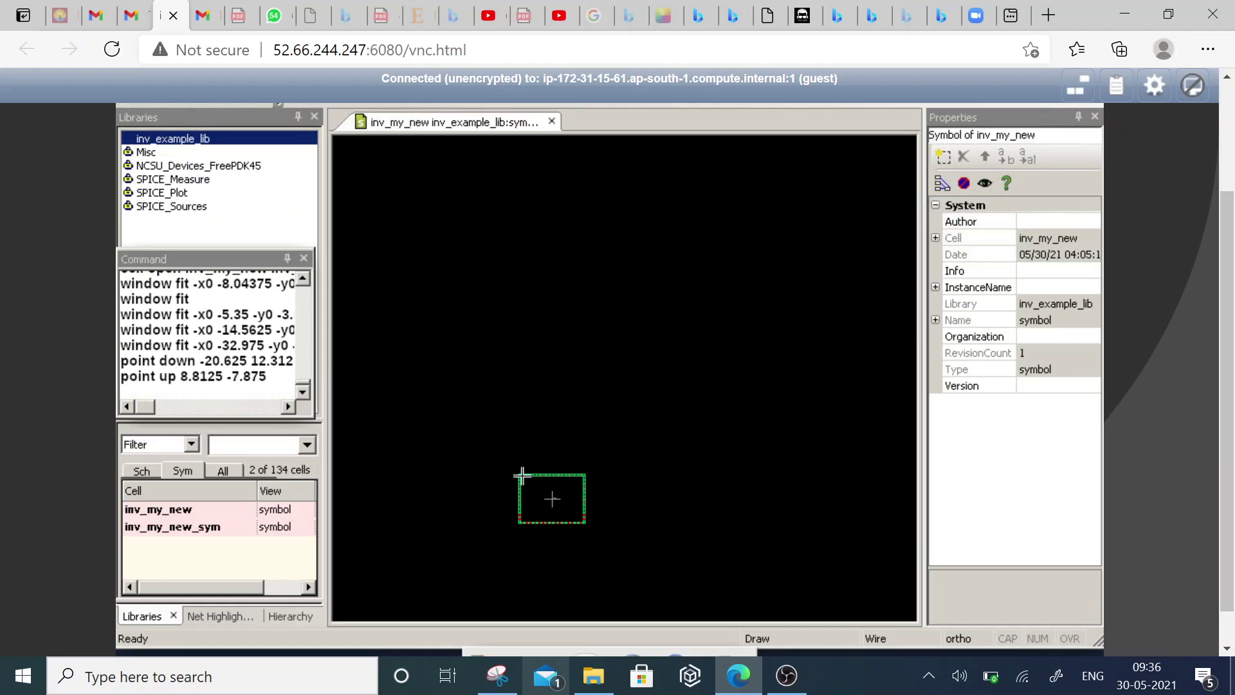
mouse_move(526, 477)
left_mouse_down()
mouse_move(577, 528)
mouse_move(602, 527)
left_mouse_up()
left_click(545, 508)
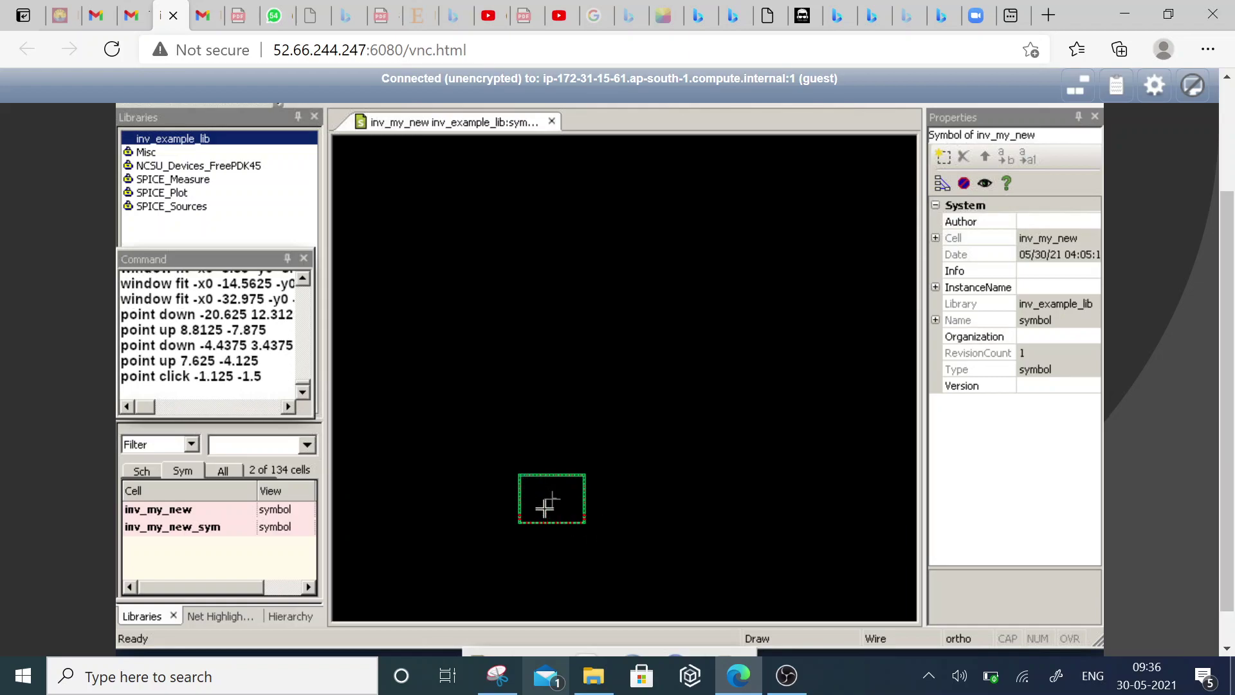
key("f")
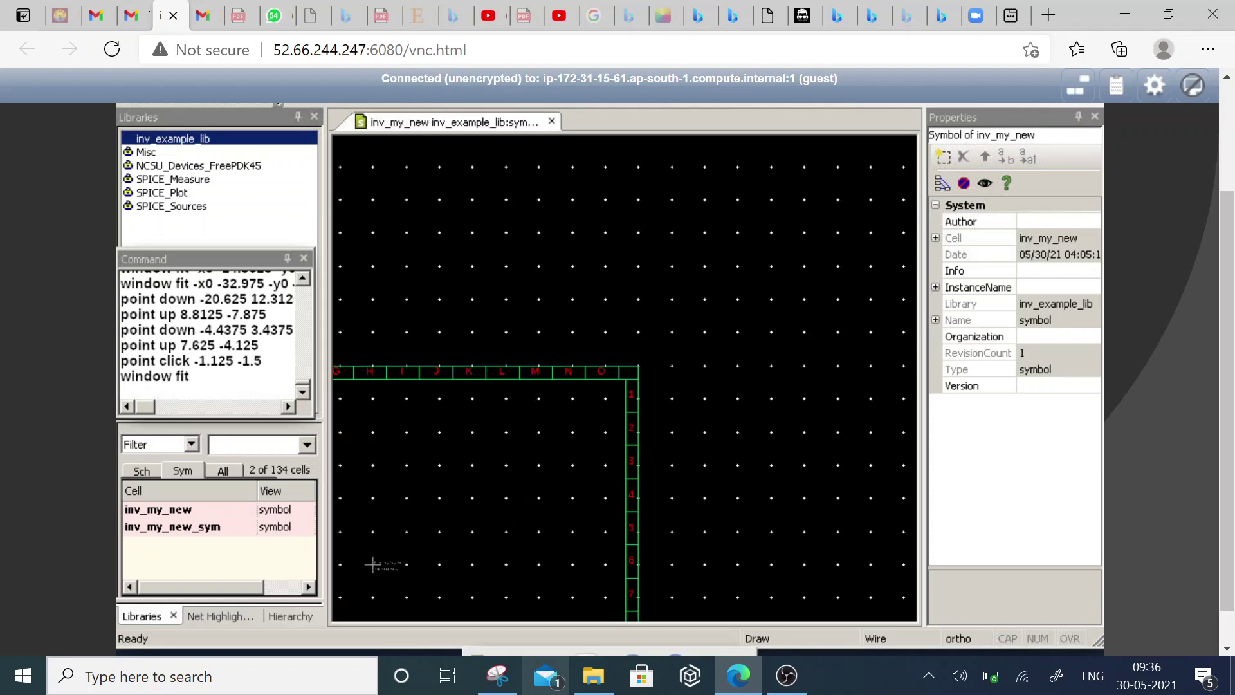
- Delete the symbol view of cell inv_my_new from inv_example_lib, including instances of the view in all libraries
scroll(1209, 354, "down", 2)
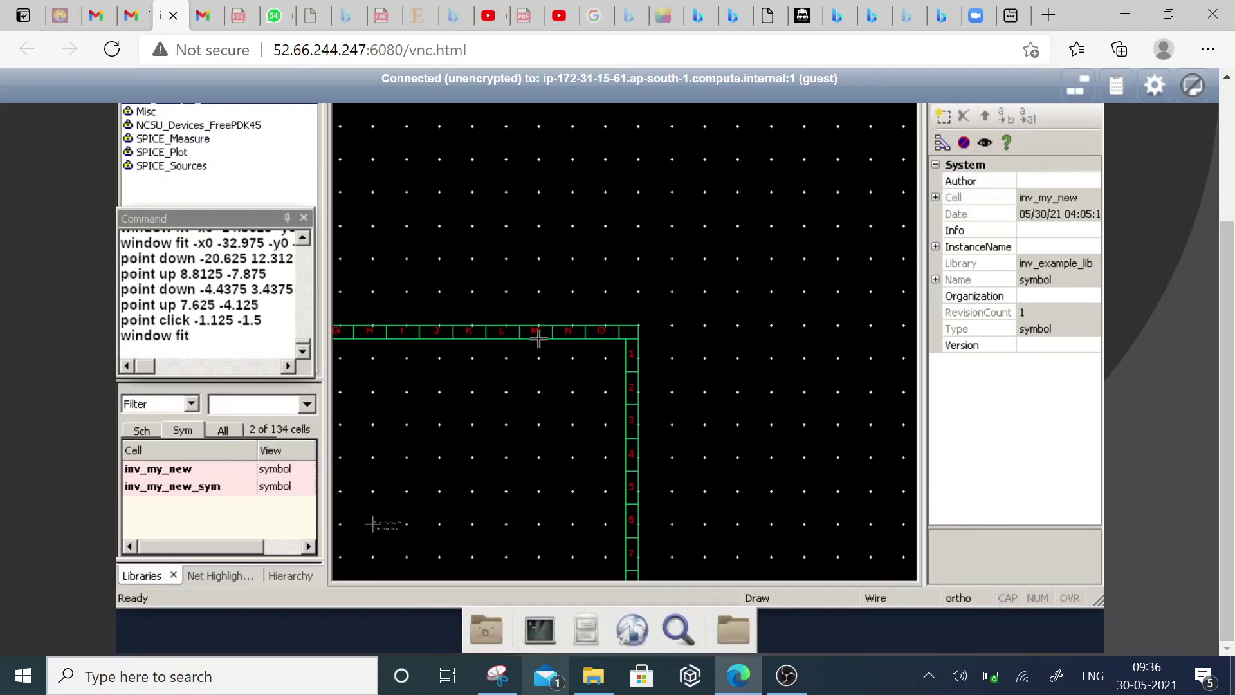
right_click(165, 476)
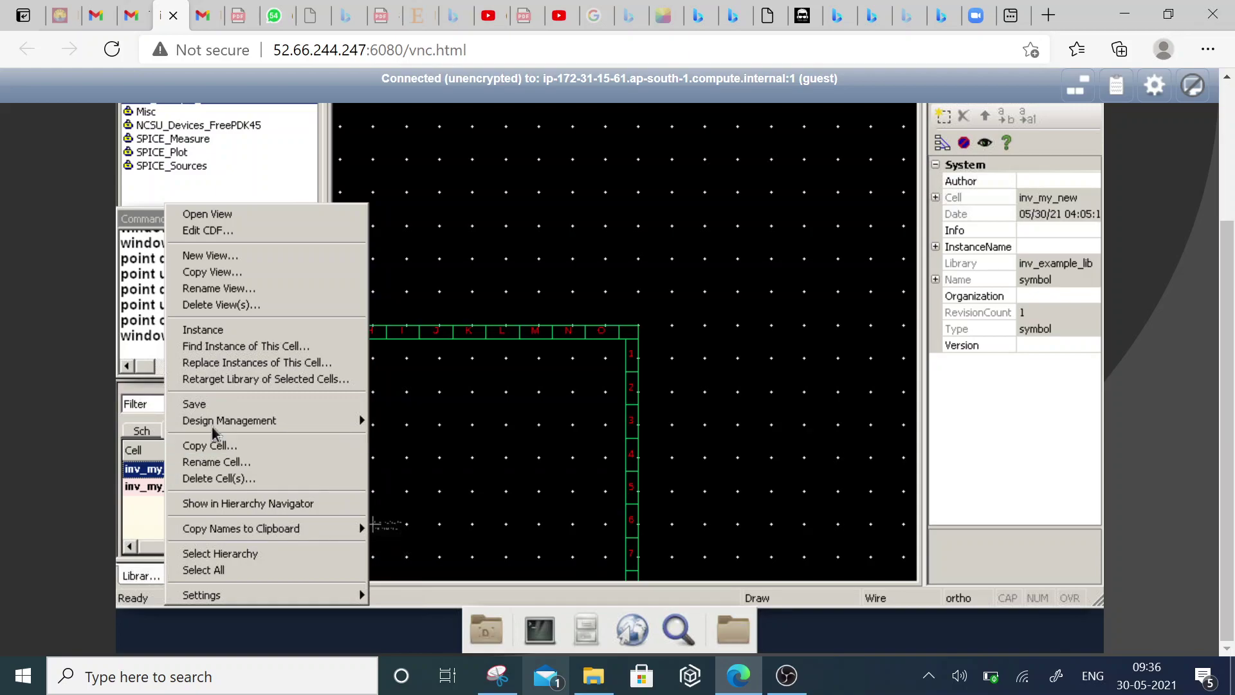
mouse_move(220, 420)
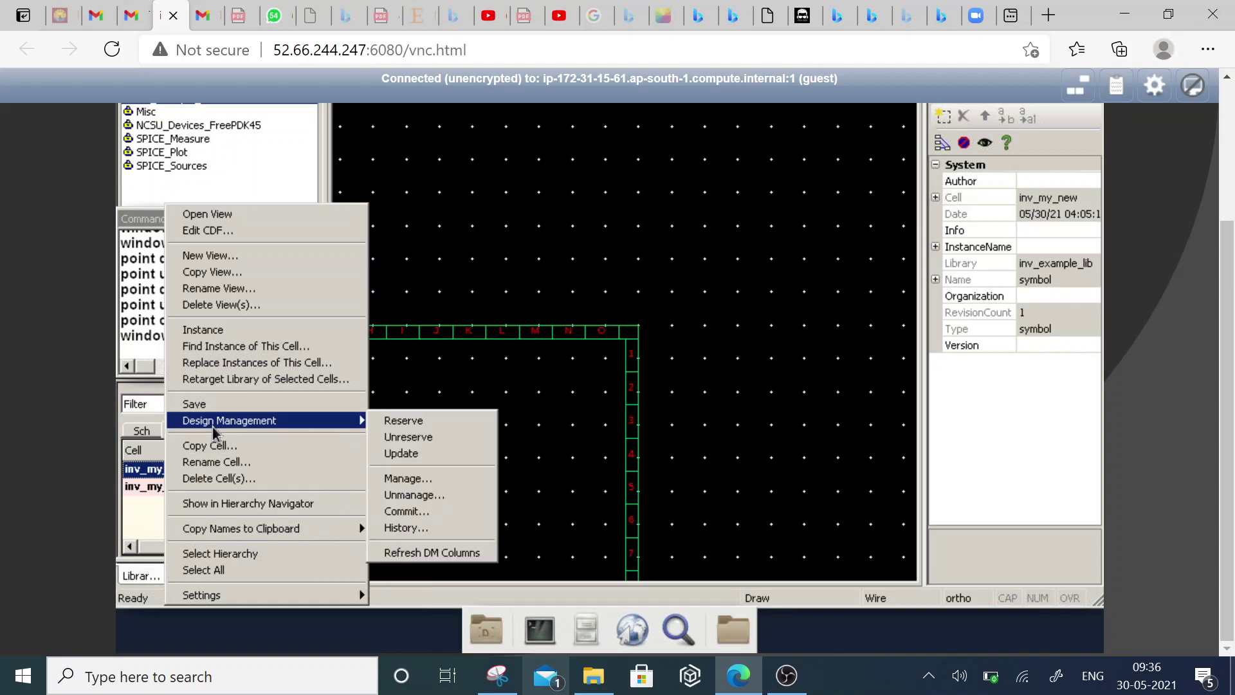
left_click(239, 308)
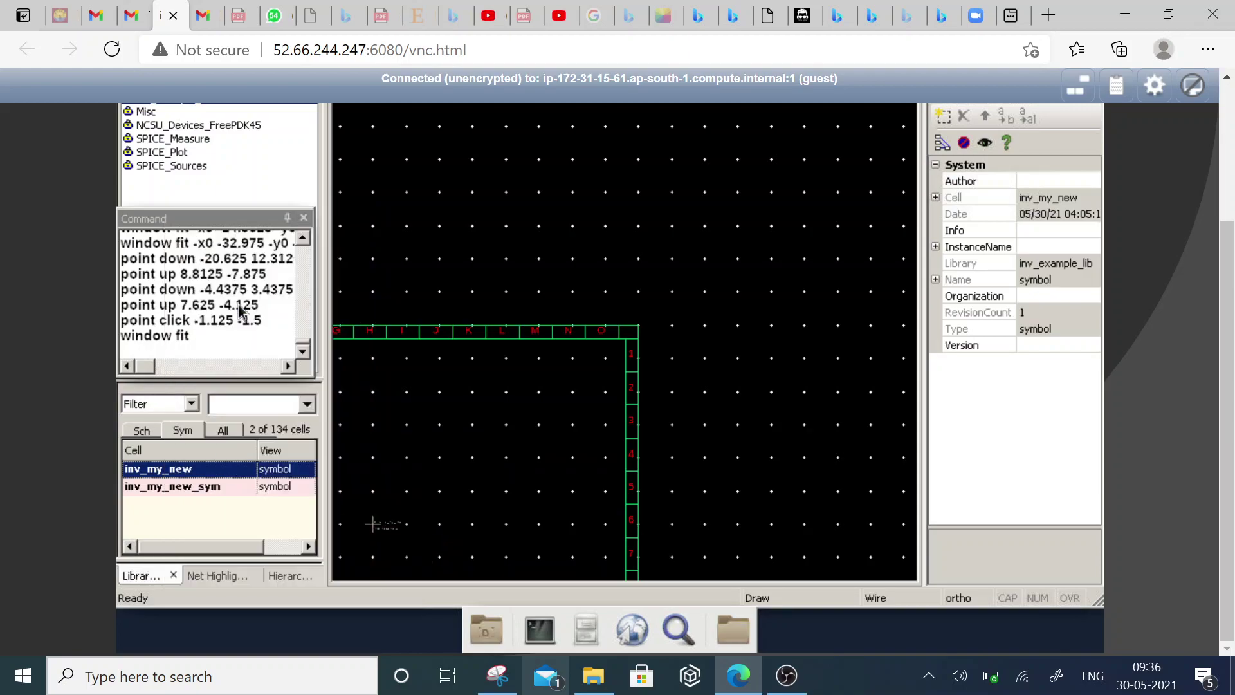
left_click(536, 259)
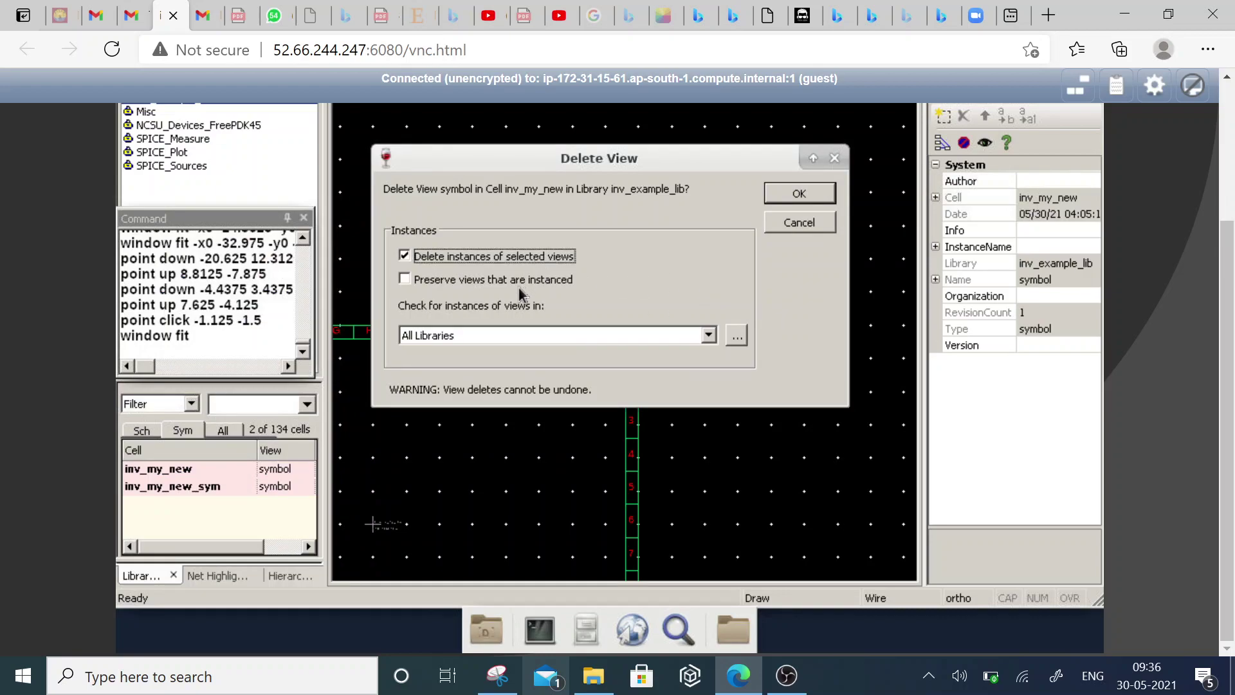
left_click(520, 283)
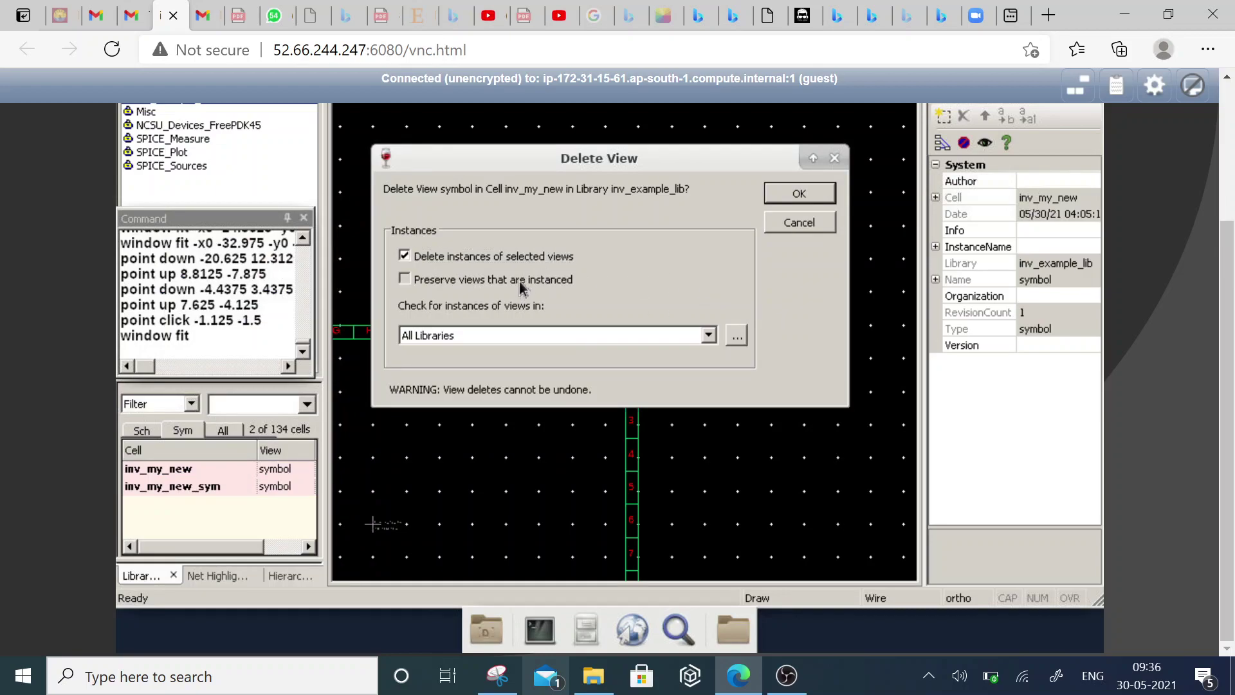
left_click(819, 200)
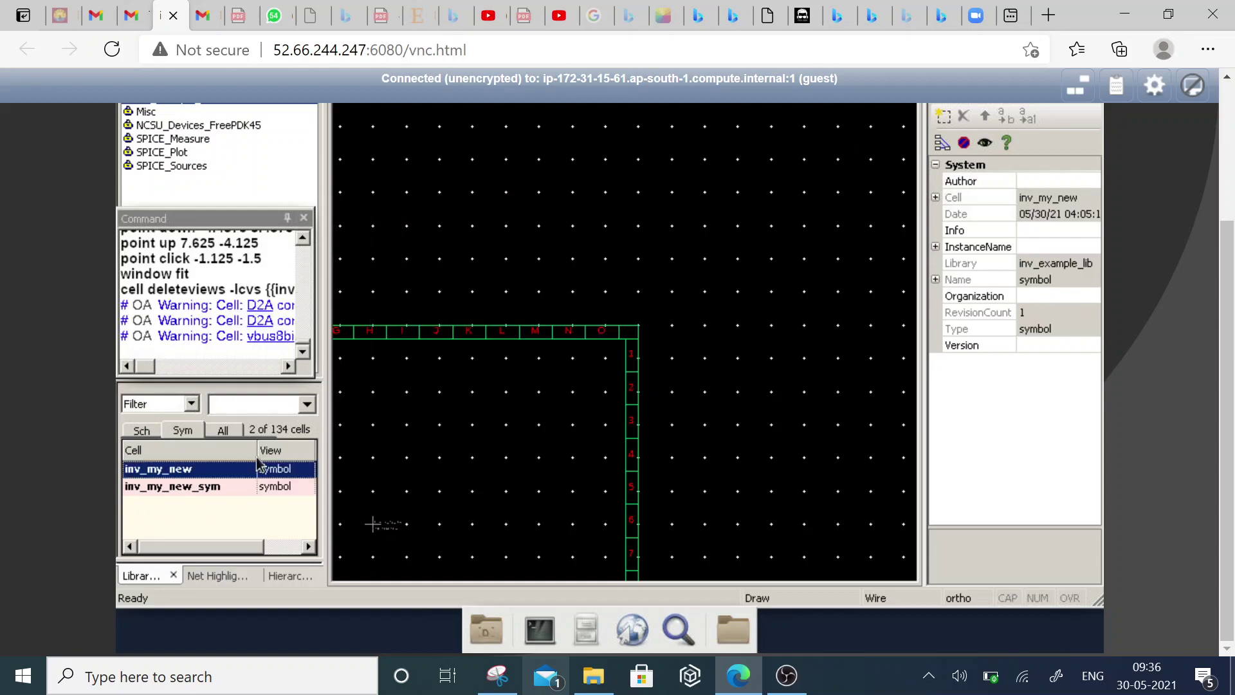
- Delete the symbol view of cell inv_my_new_sym with the options to delete instances and preserve instanced views enabled
right_click(193, 496)
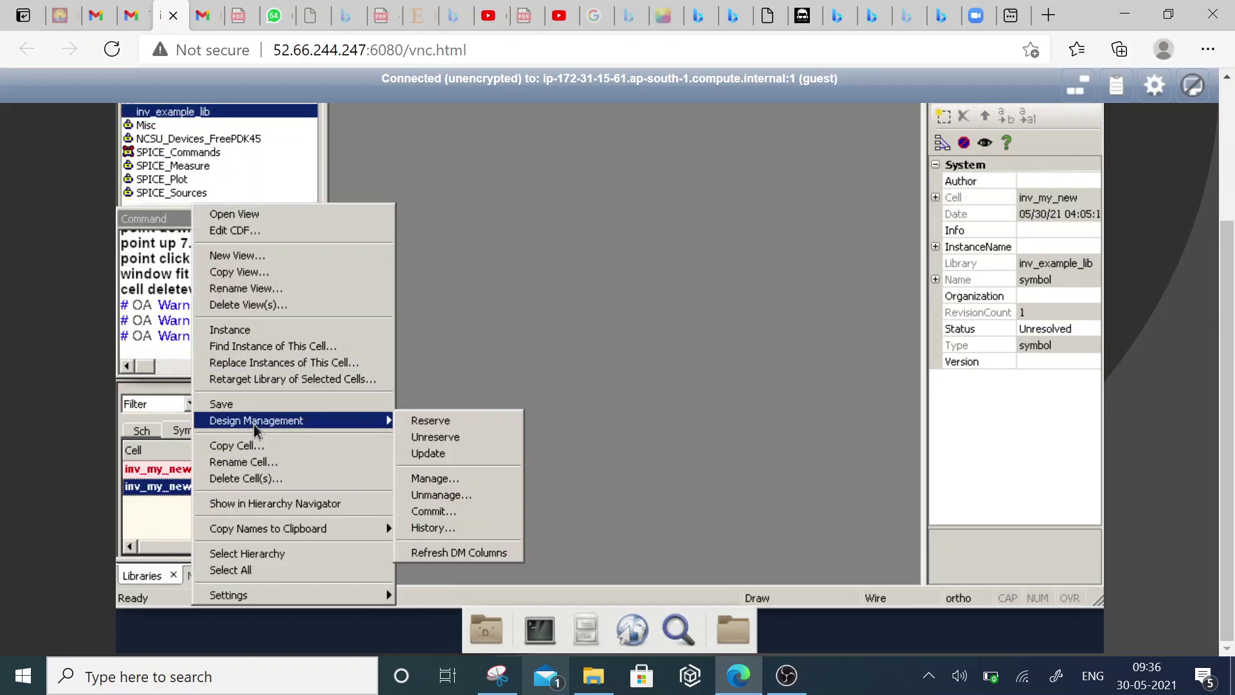
left_click(248, 305)
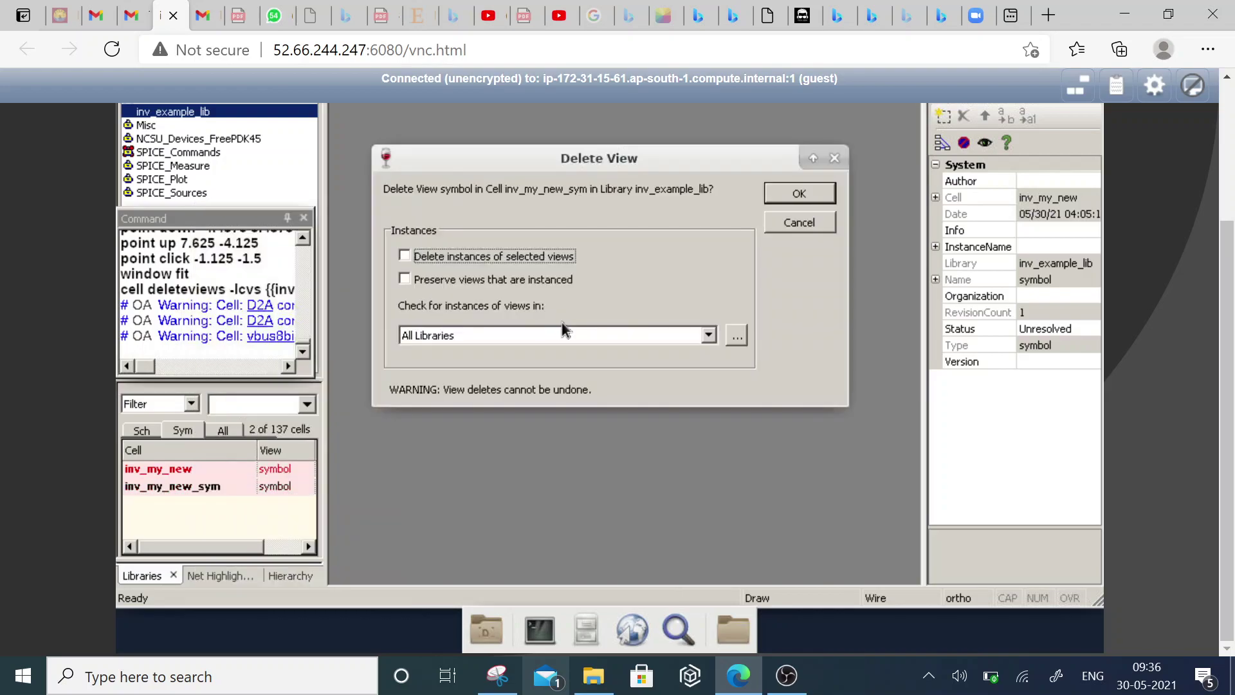
left_click(452, 257)
left_click(452, 281)
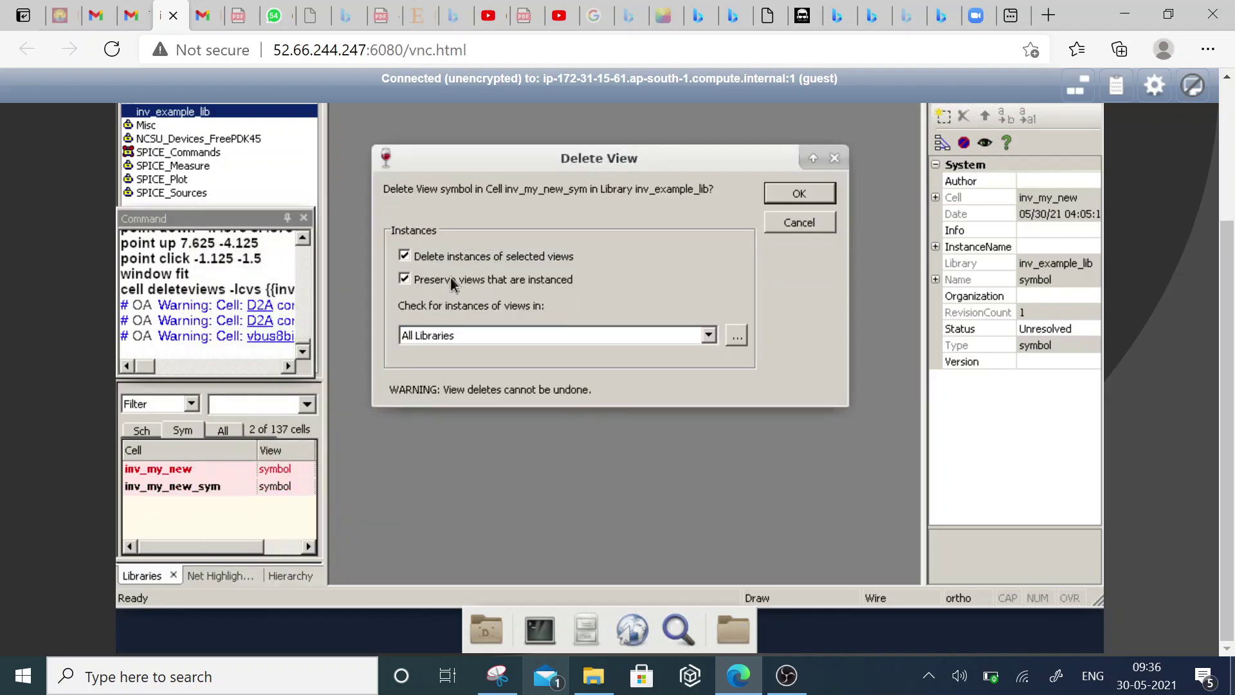
left_click(800, 195)
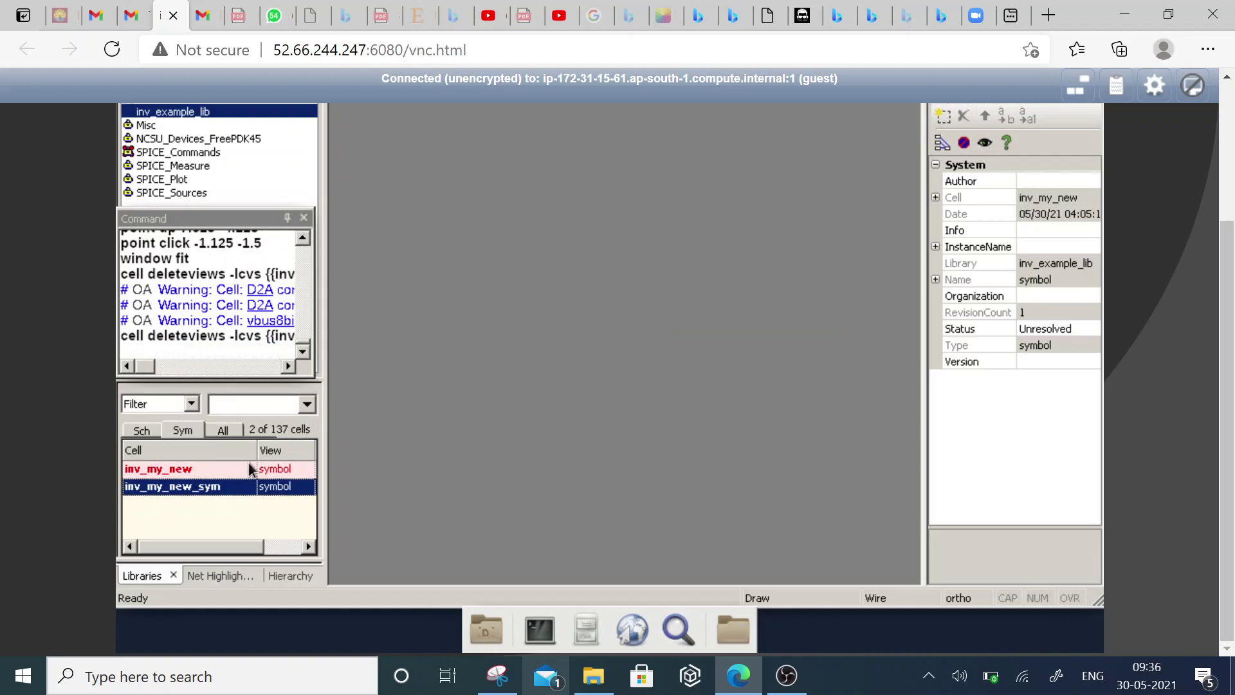
- Open the schematic view of cell inv_my_new in a maximized window and save all designs
left_click(144, 432)
left_click(154, 470)
double_click(155, 471)
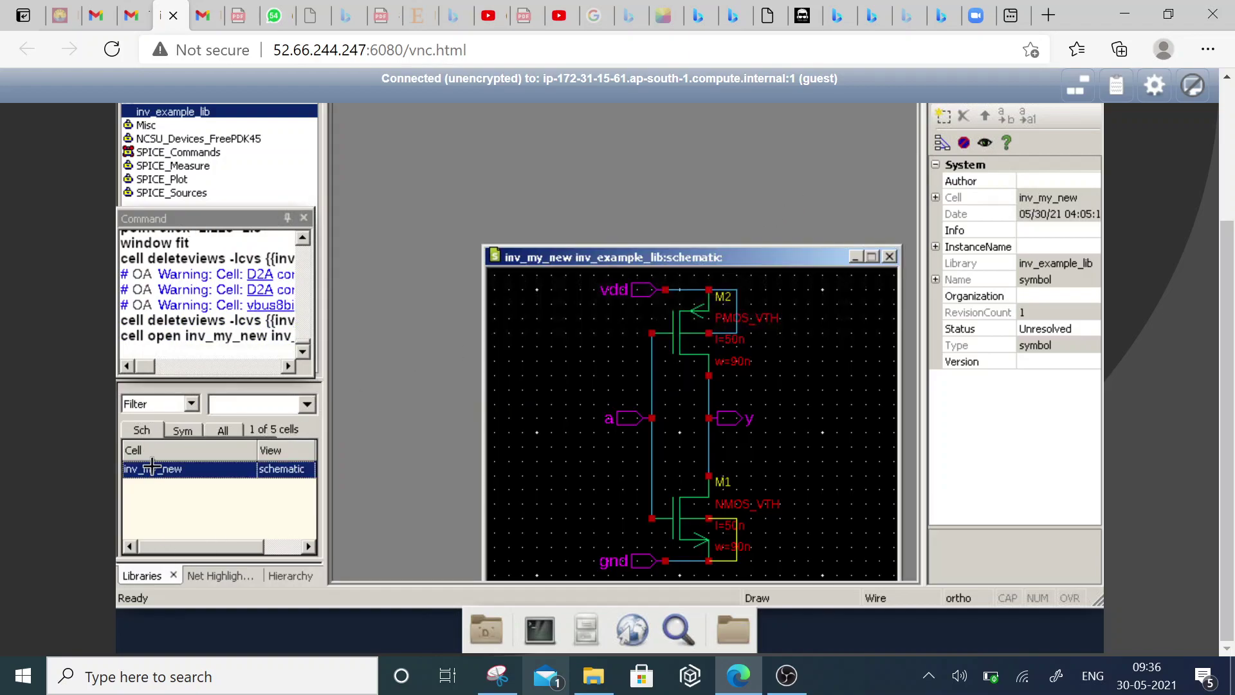
left_click(872, 256)
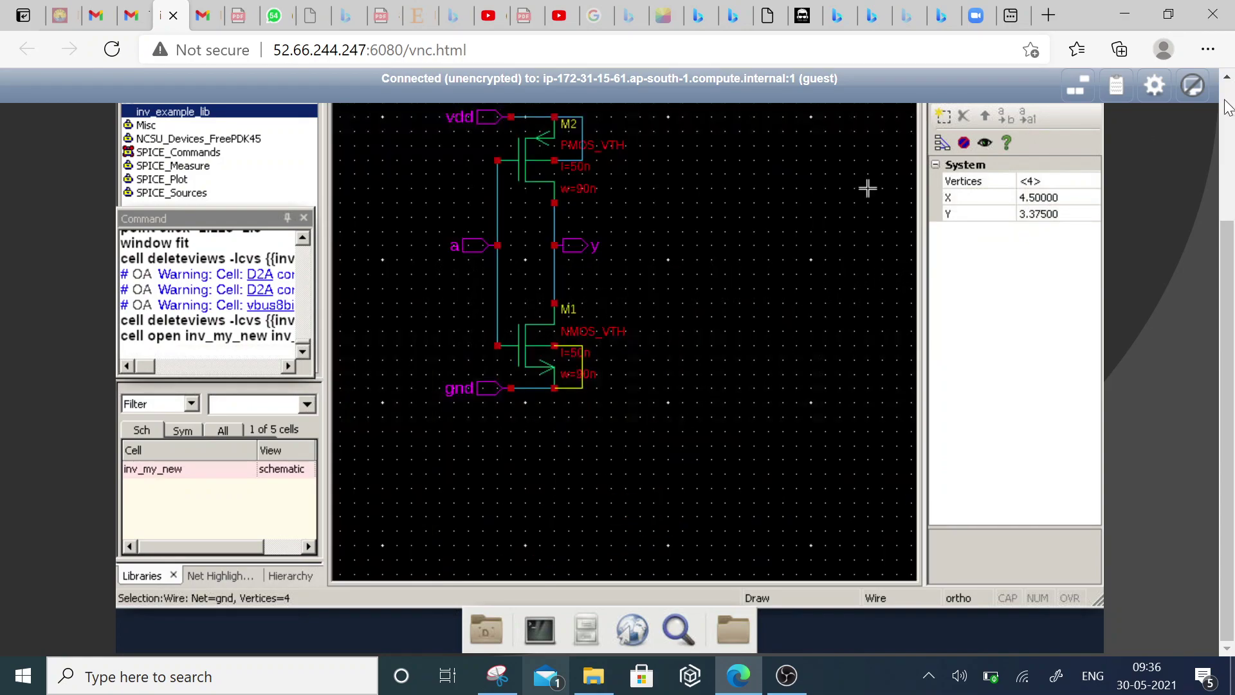
scroll(1225, 160, "up", 3)
scroll(1225, 160, "down", 1)
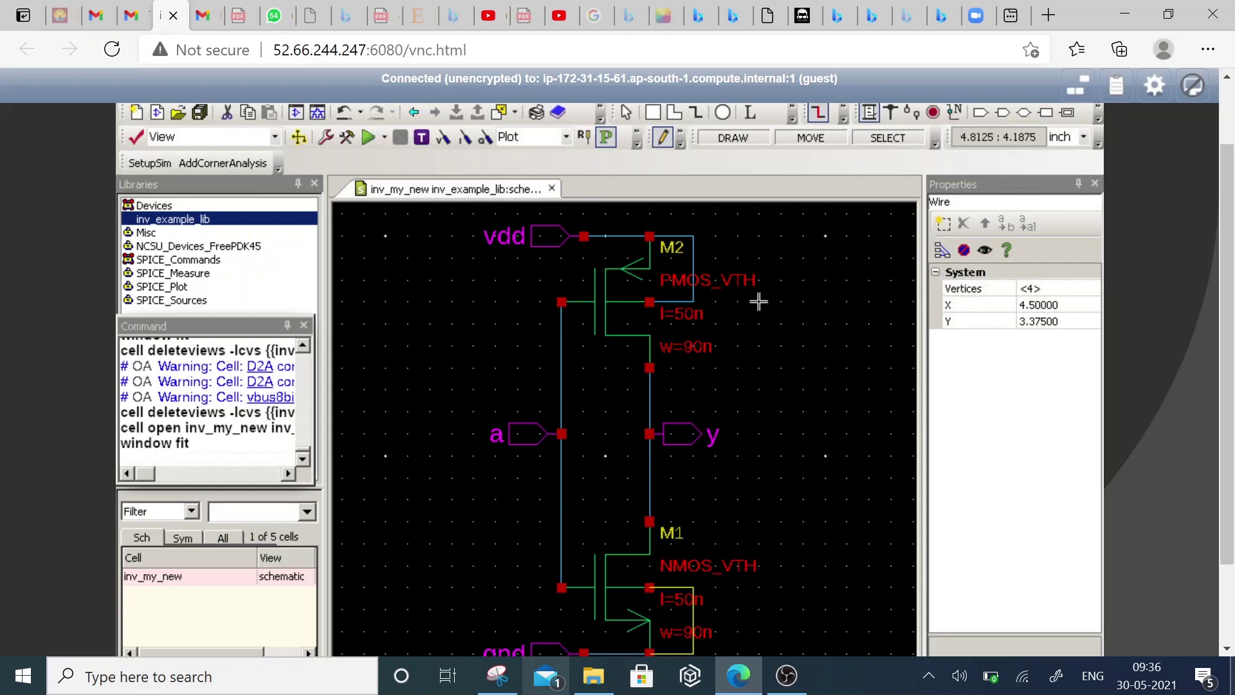
left_click(782, 323)
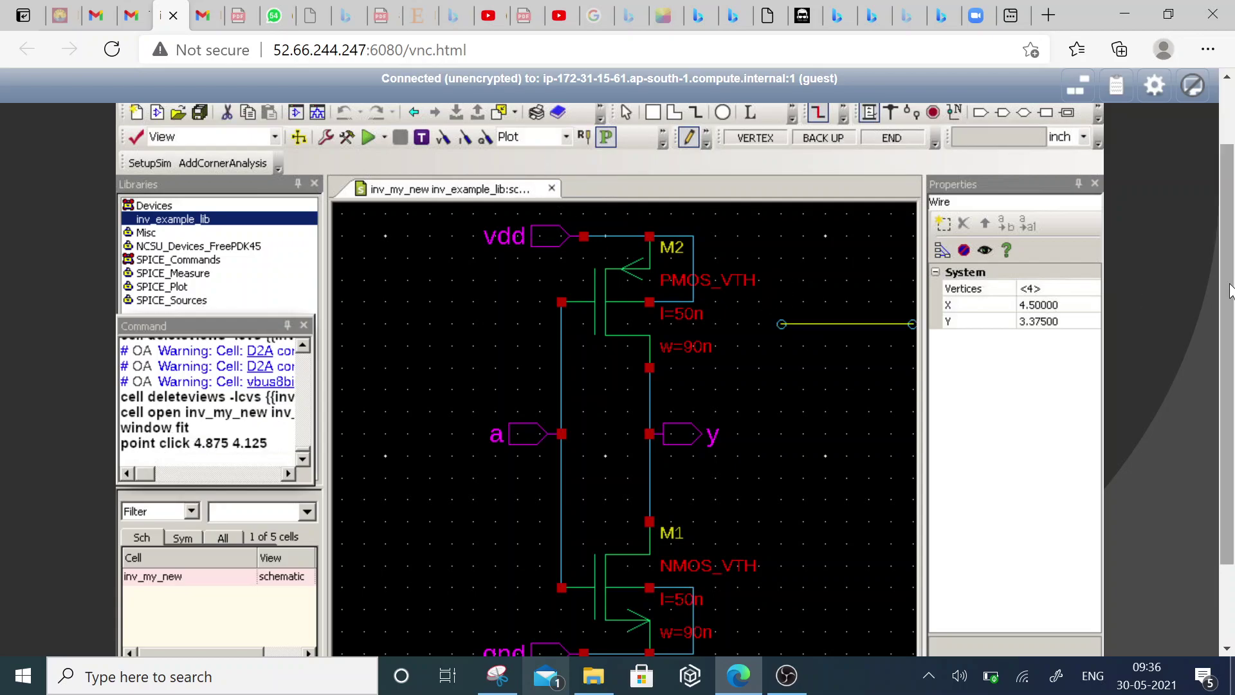
key("Escape")
scroll(1230, 291, "up", 2)
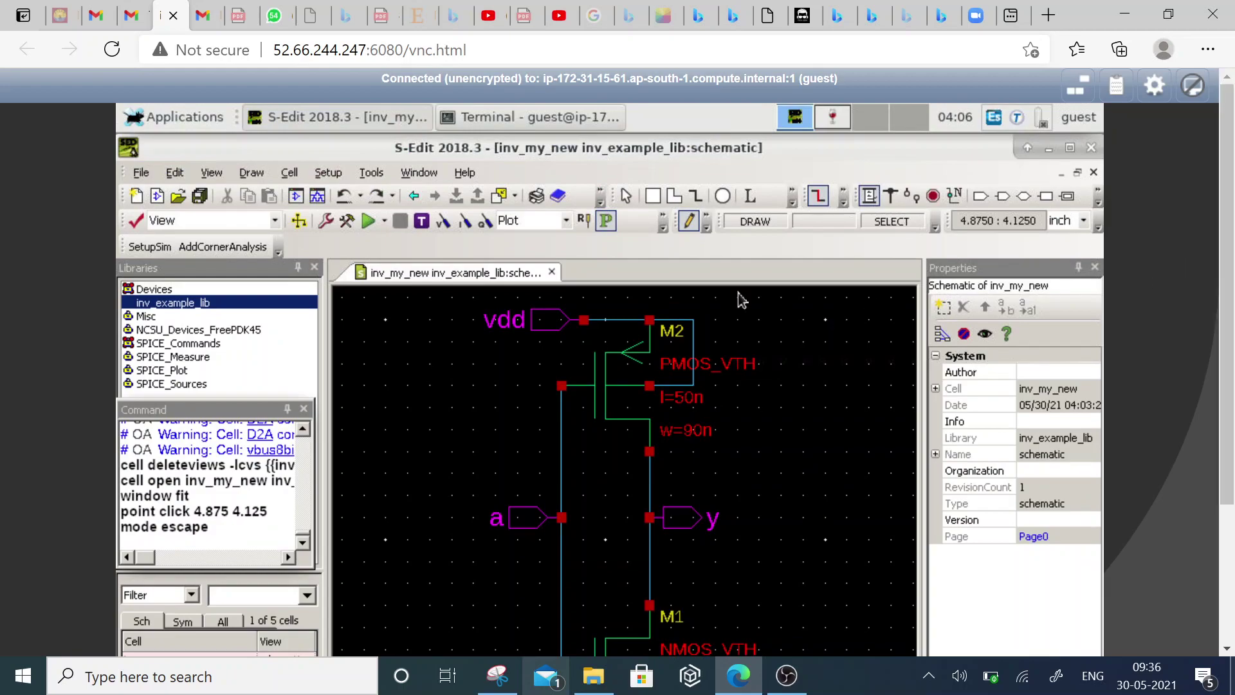
left_click(201, 195)
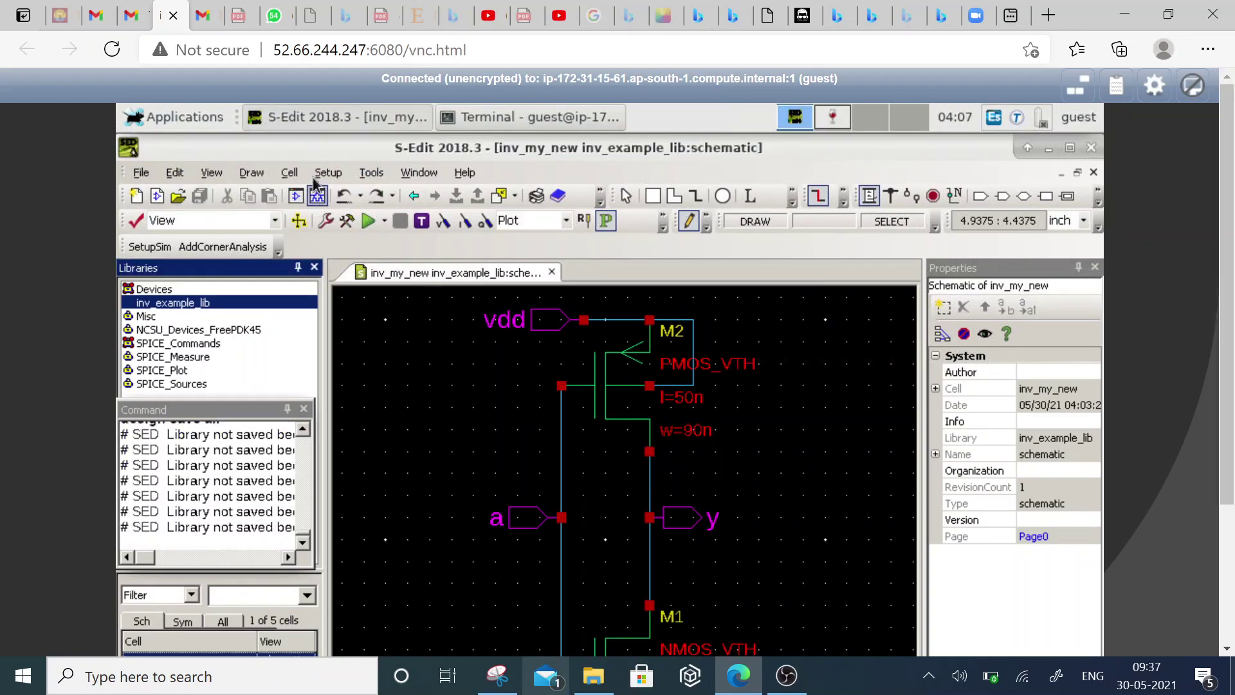
- Start Generate Symbols with the schematic view of cell inv_my_new as the source and symbol as the target view
left_click(289, 173)
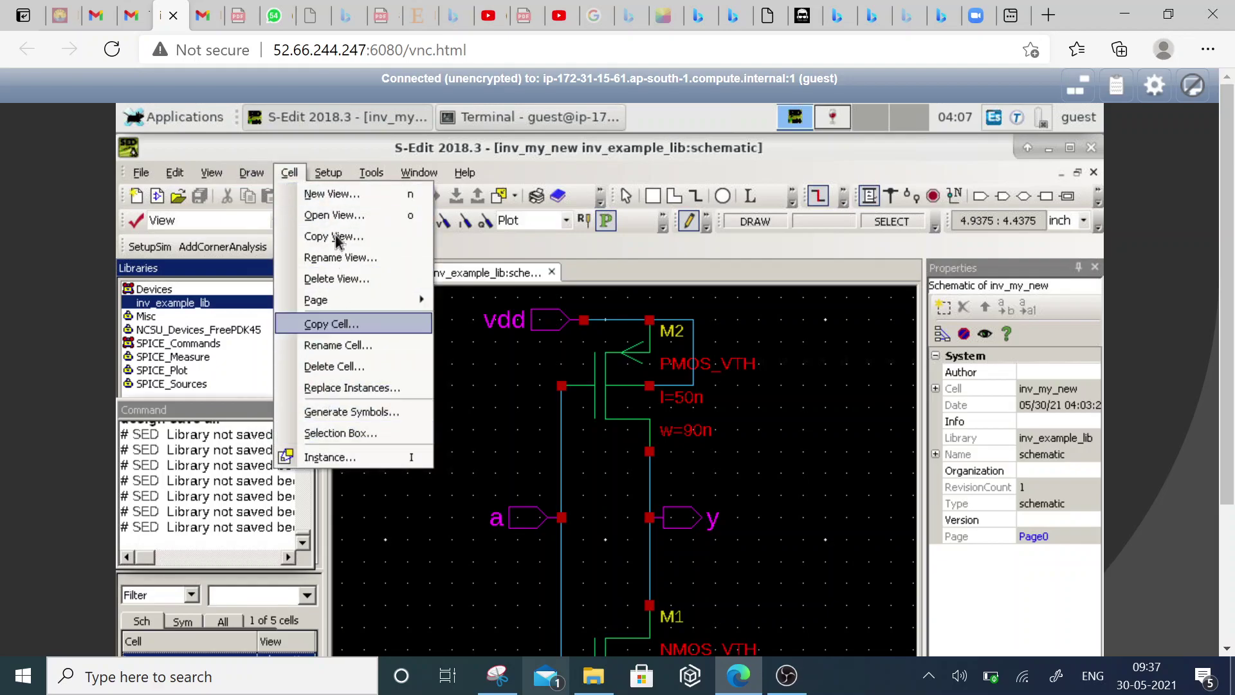
left_click(351, 412)
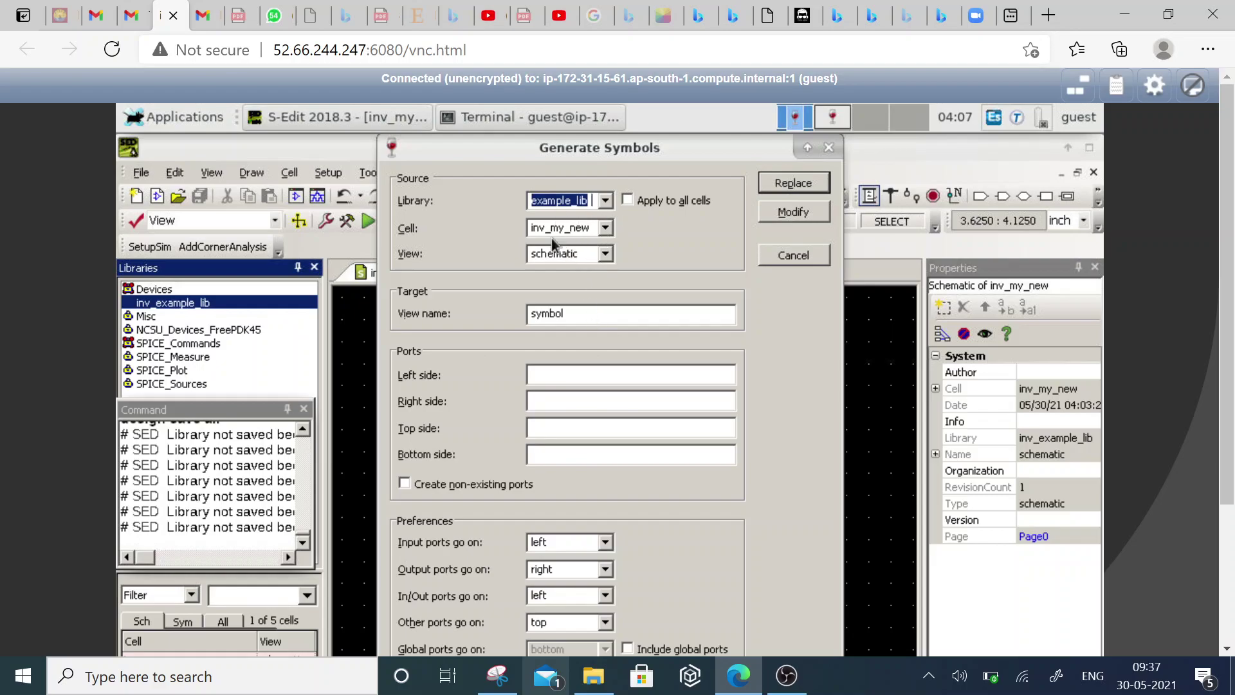
left_click(605, 229)
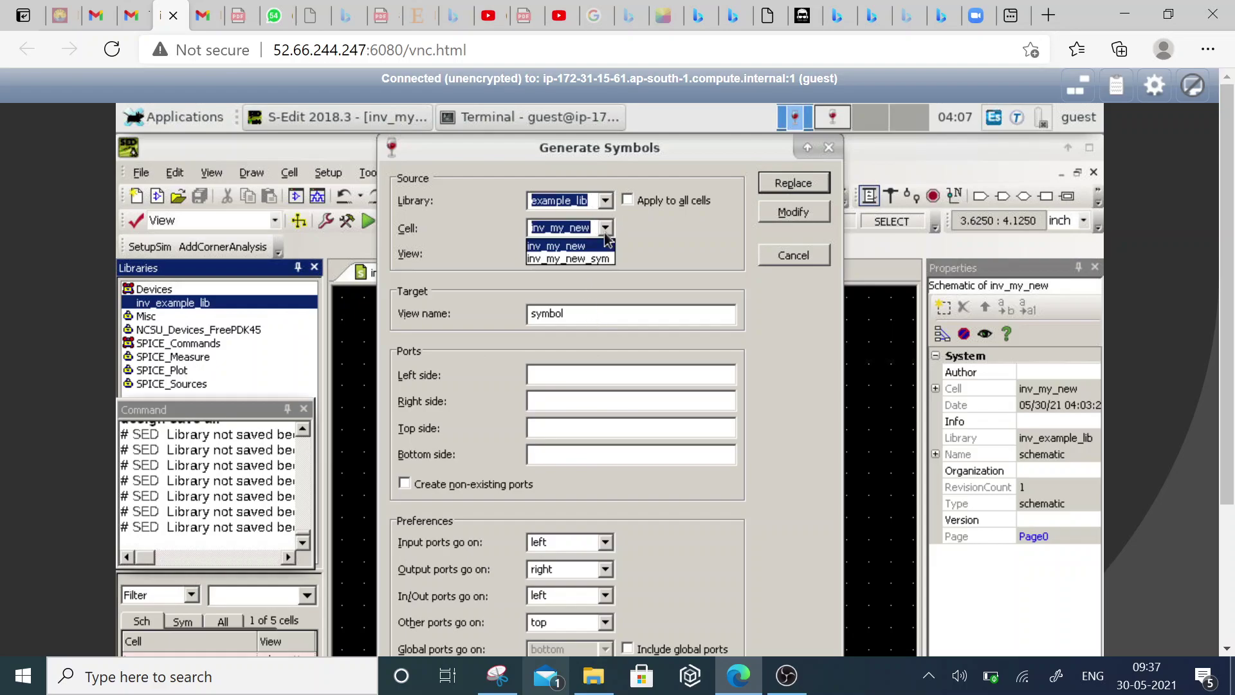
left_click(605, 235)
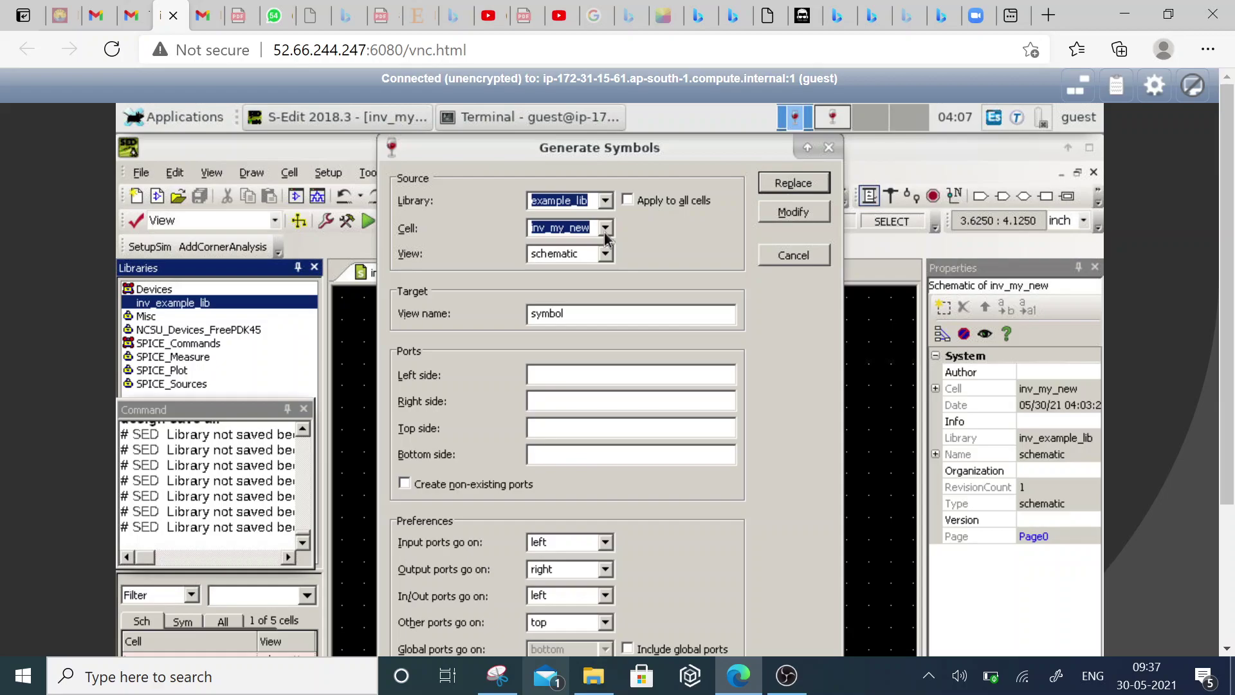
left_click(605, 230)
left_click(606, 236)
- Assign ports a to the left, y to the right, vdd to the top and gnd to the bottom side, and generate the symbol in replace mode
left_click(550, 408)
type("y")
left_click(542, 430)
type("vdd")
left_click(545, 454)
type("gnd")
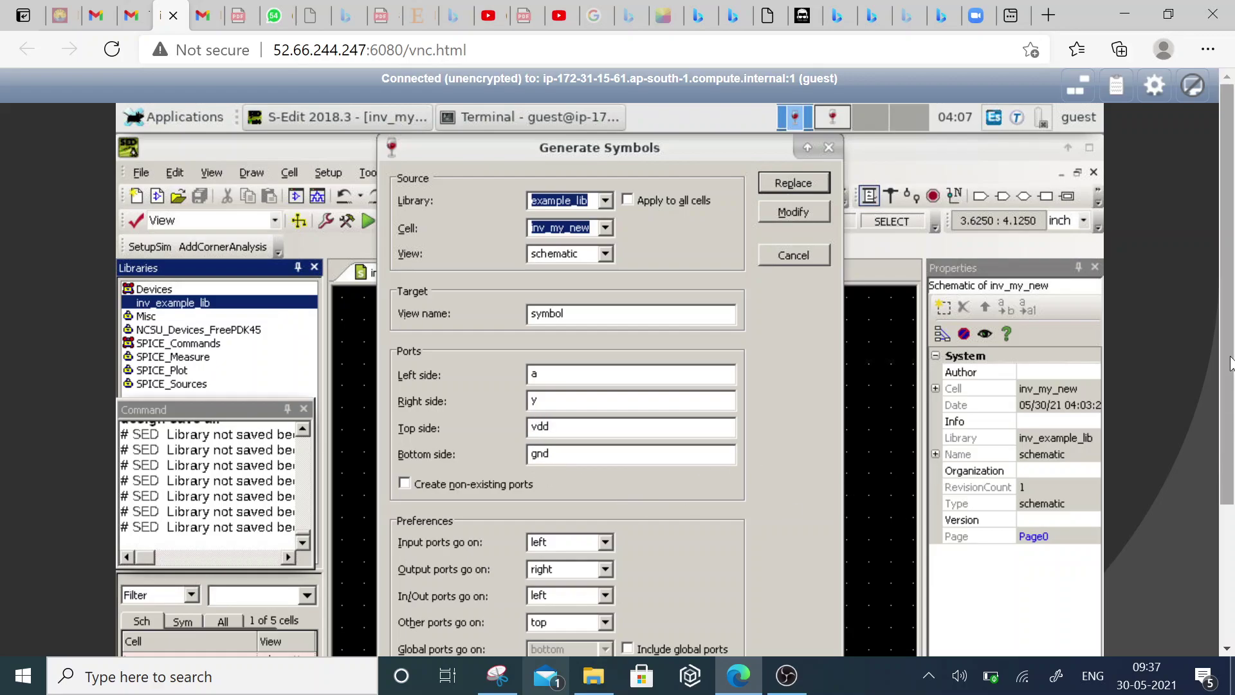
scroll(1229, 364, "down", 3)
scroll(1229, 363, "up", 3)
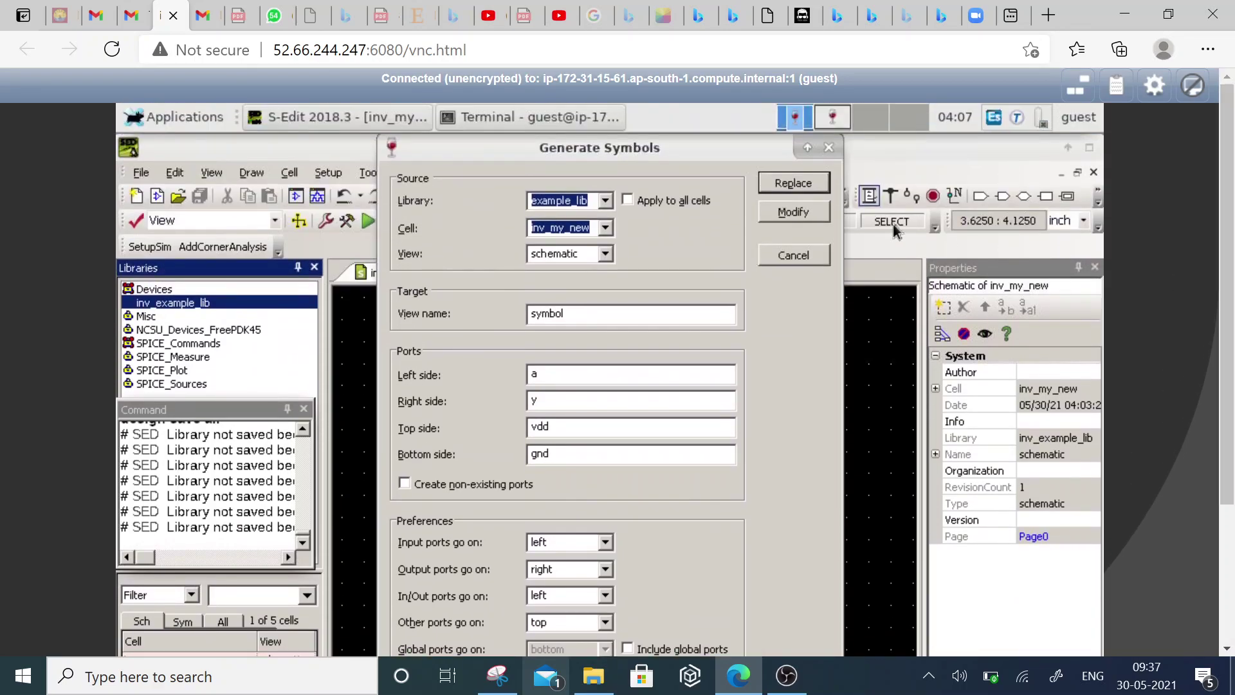
left_click(798, 188)
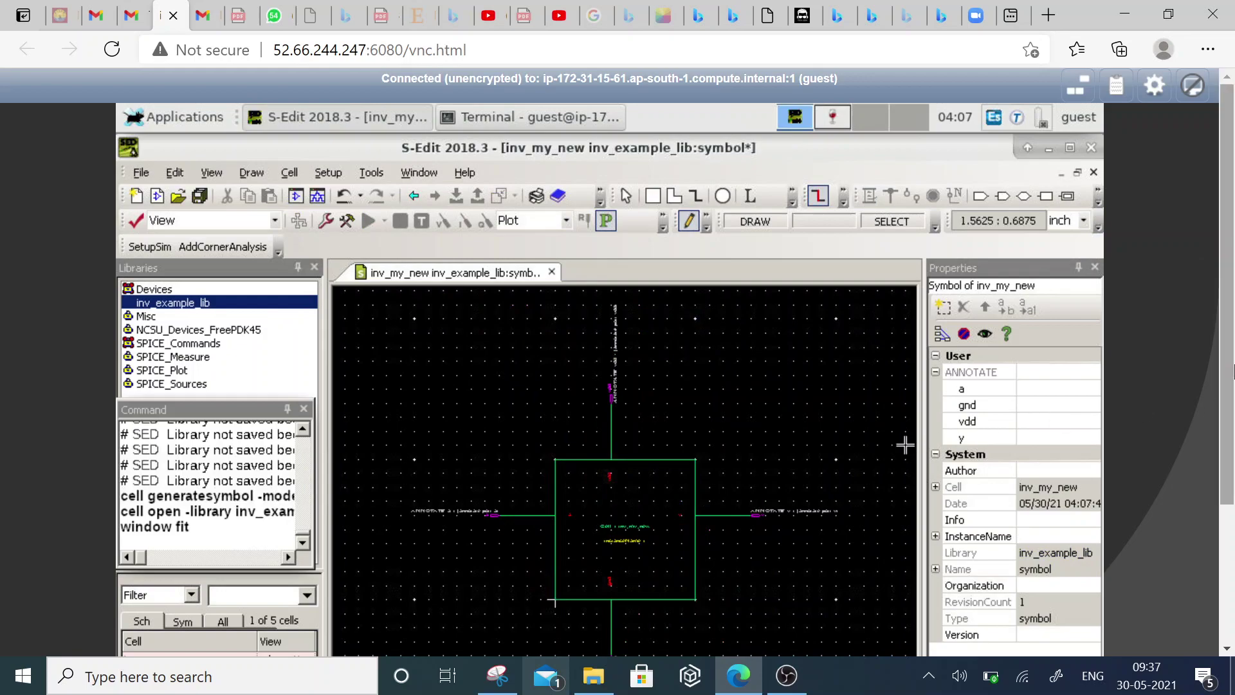
left_click_drag(1231, 368, 1232, 461)
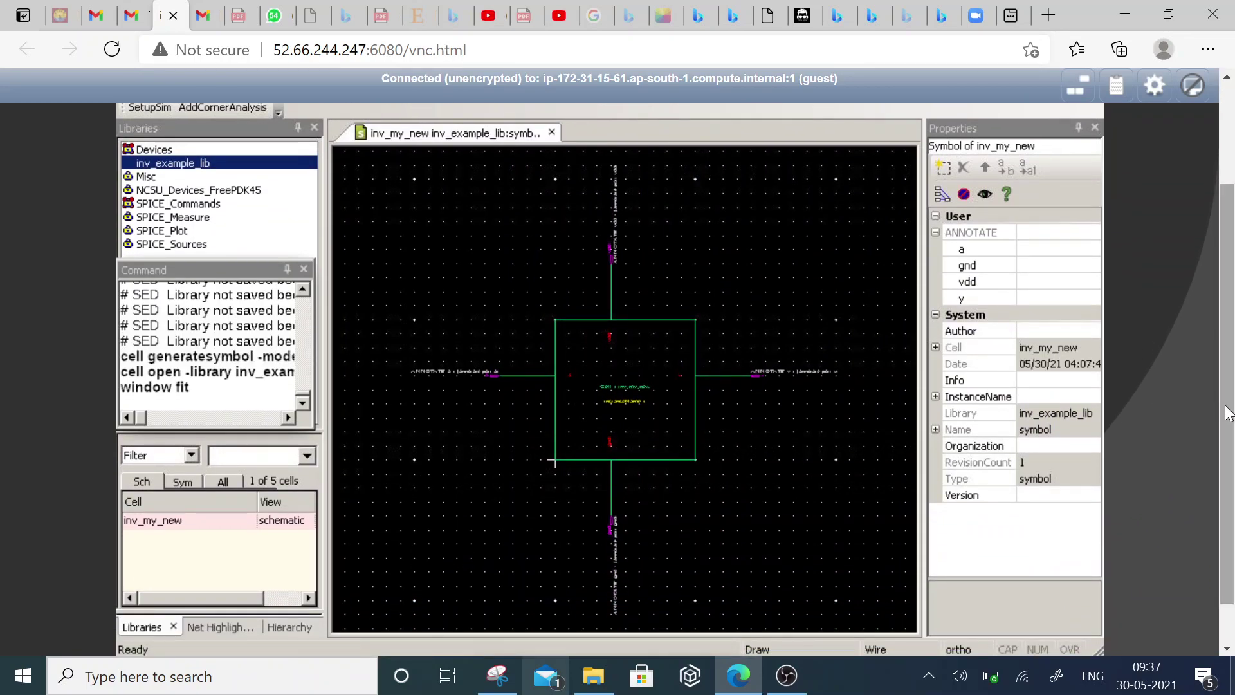
left_click_drag(1227, 407, 1227, 307)
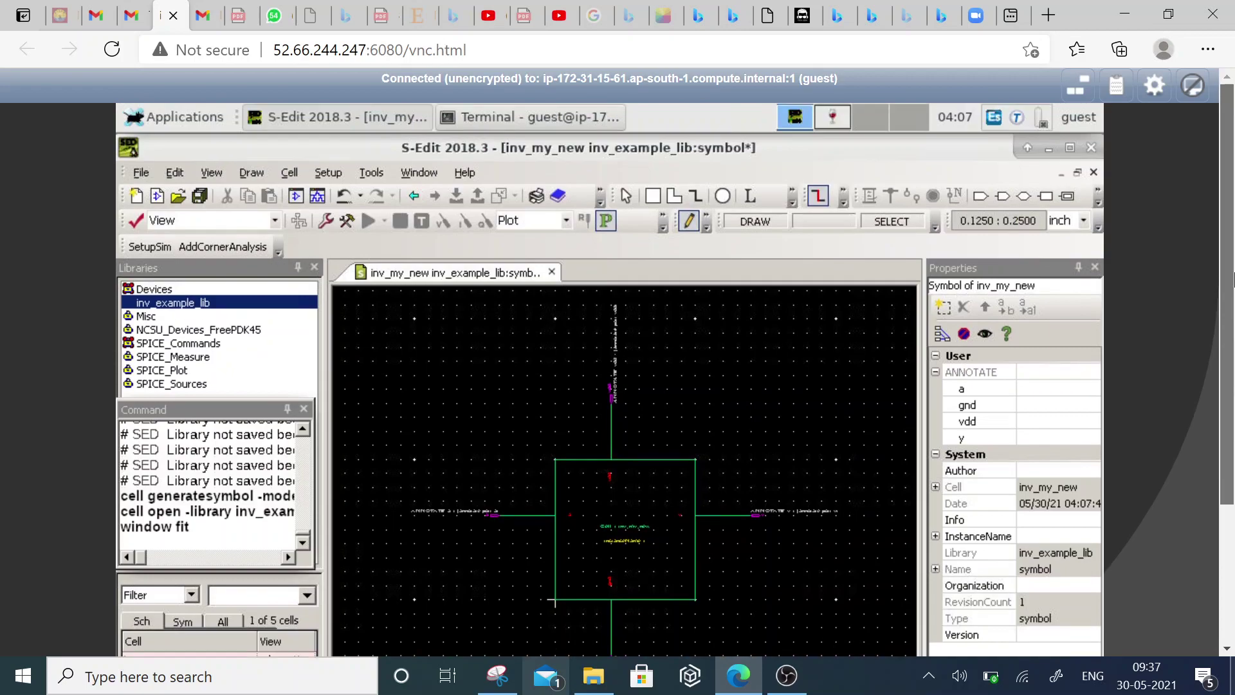
- Create a schematic view for a new cell named inv_test in library inv_example_lib
left_click(171, 306)
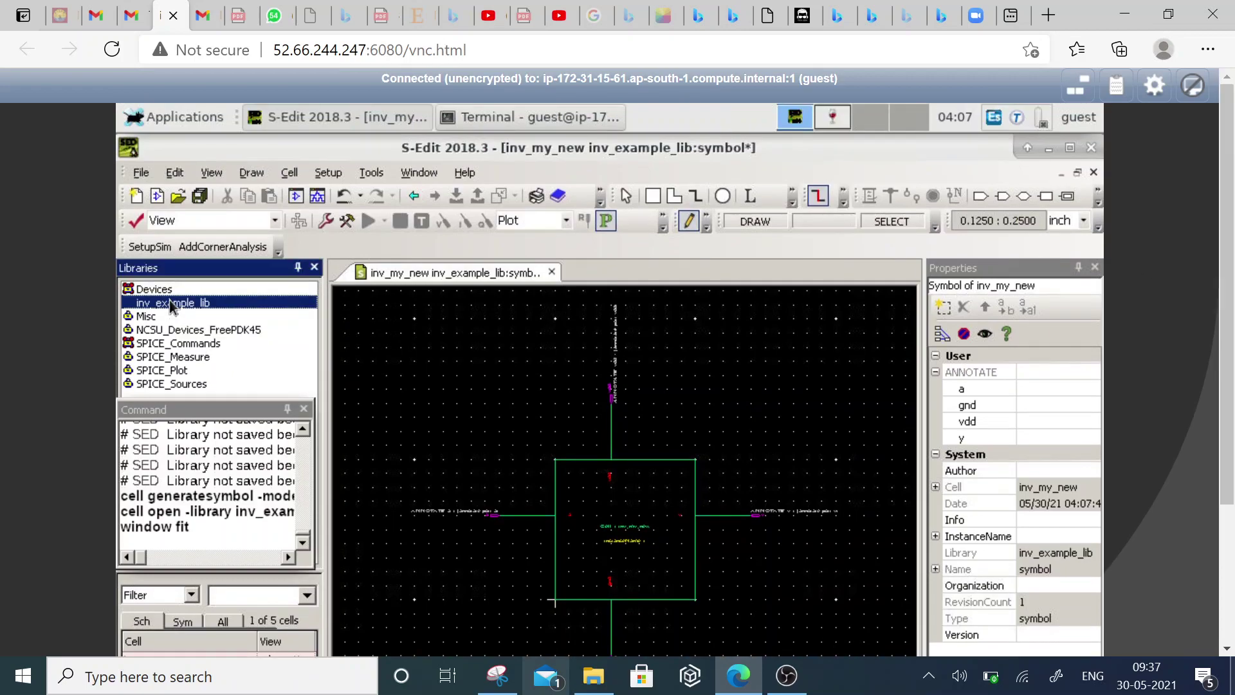
left_click(162, 291)
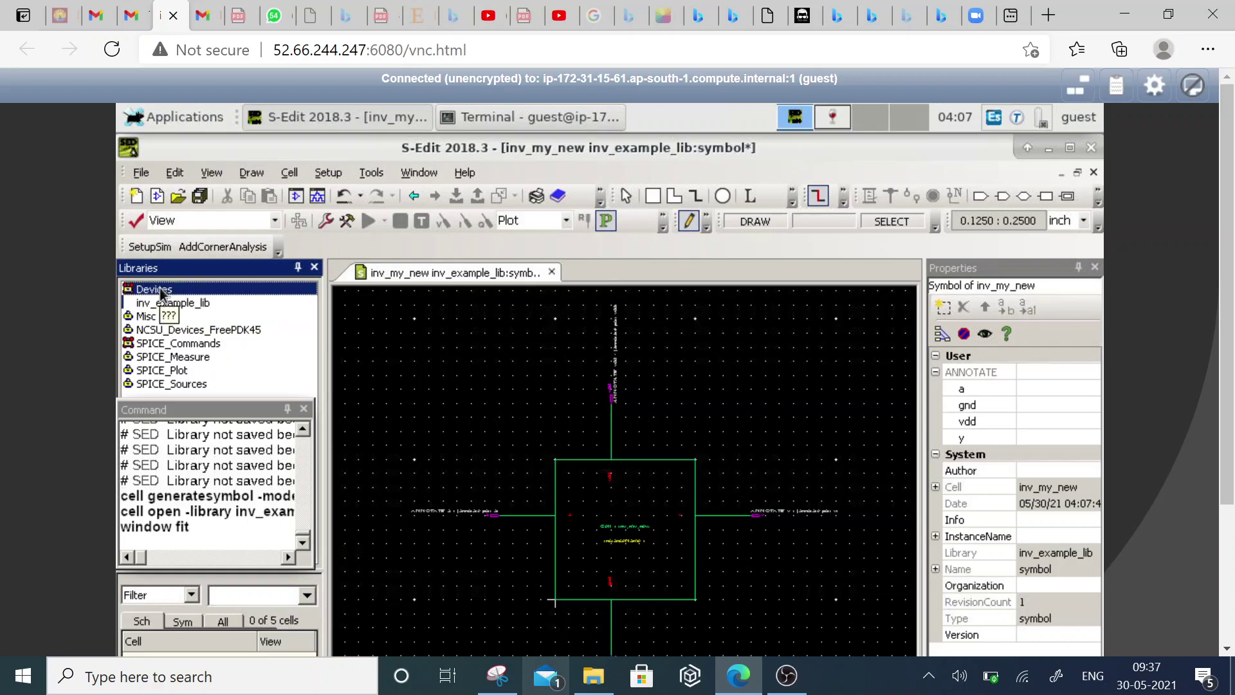
left_click(171, 305)
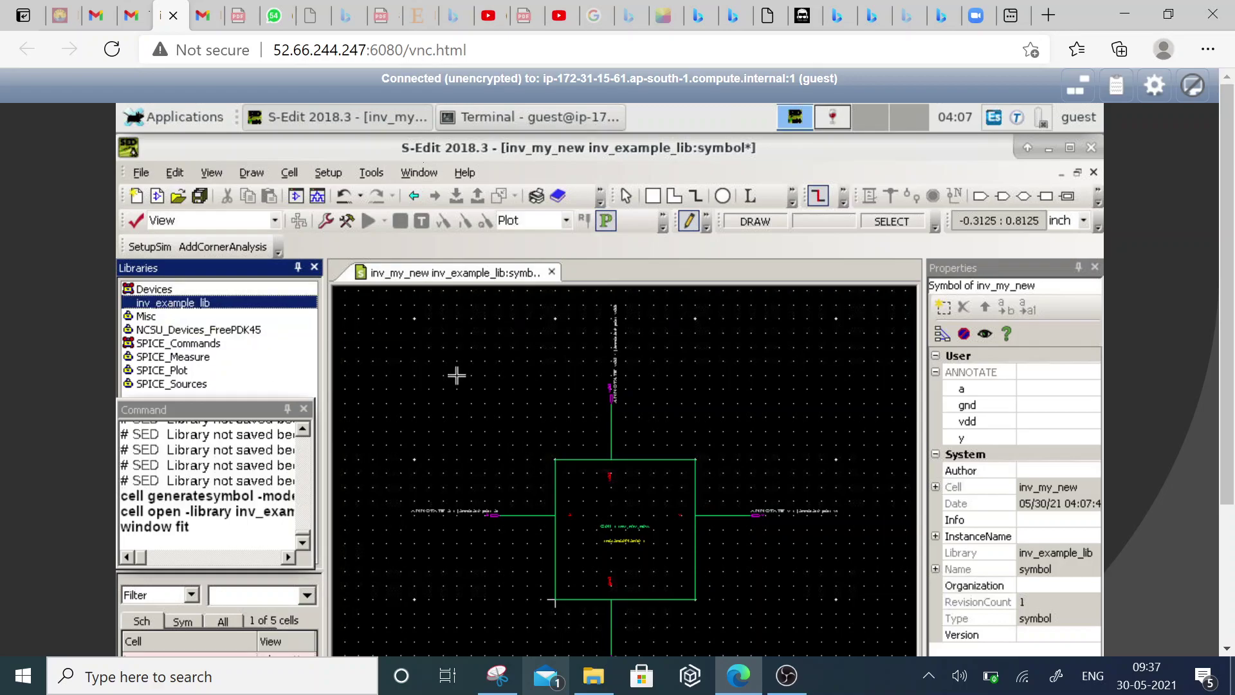
left_click(289, 173)
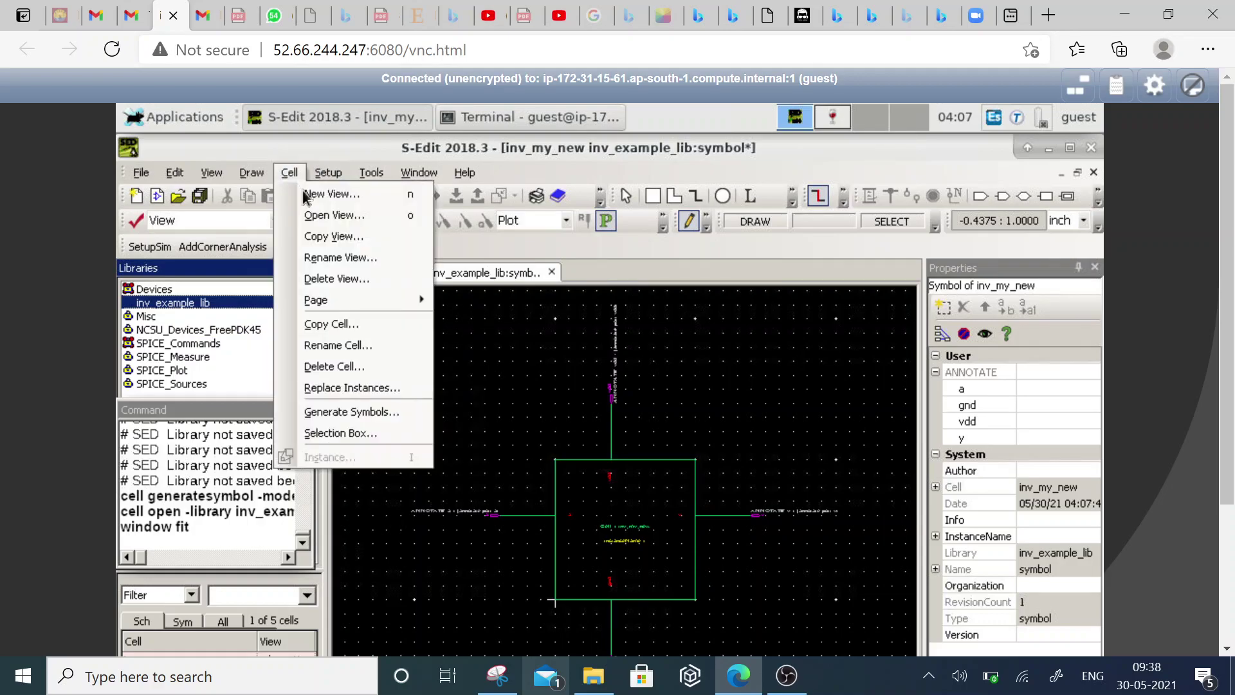
left_click(331, 193)
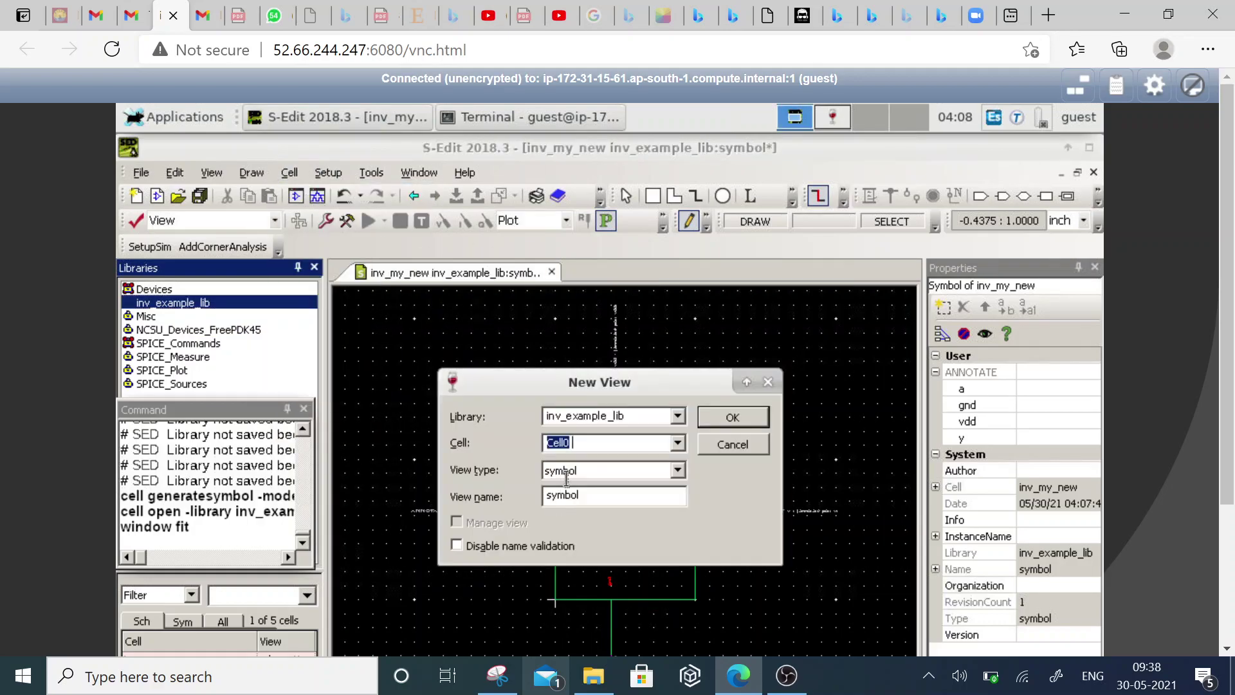
left_click(601, 471)
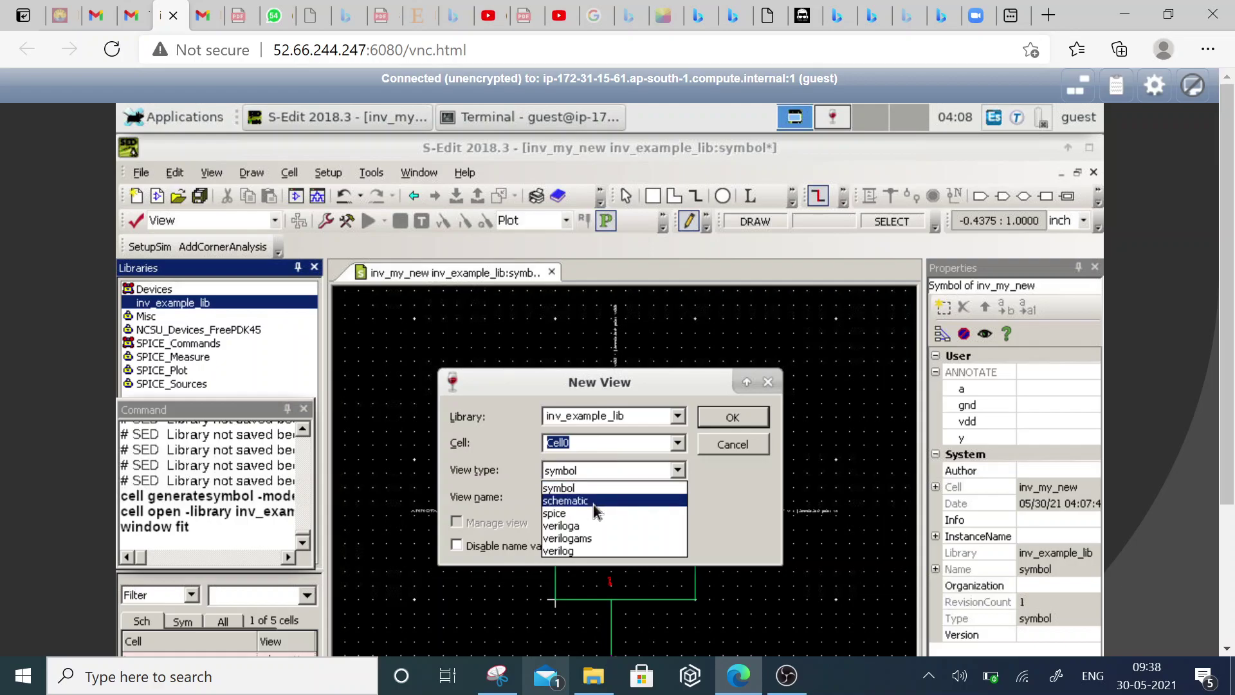
left_click(595, 511)
left_click(586, 444)
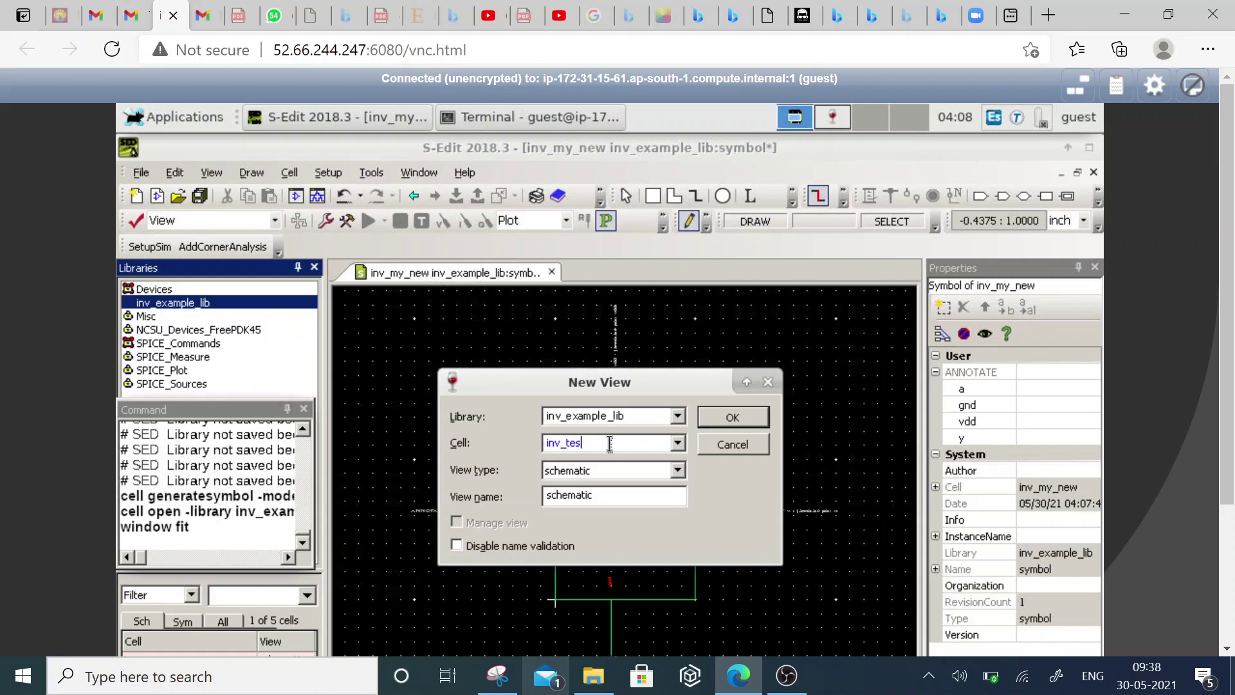
left_click(726, 419)
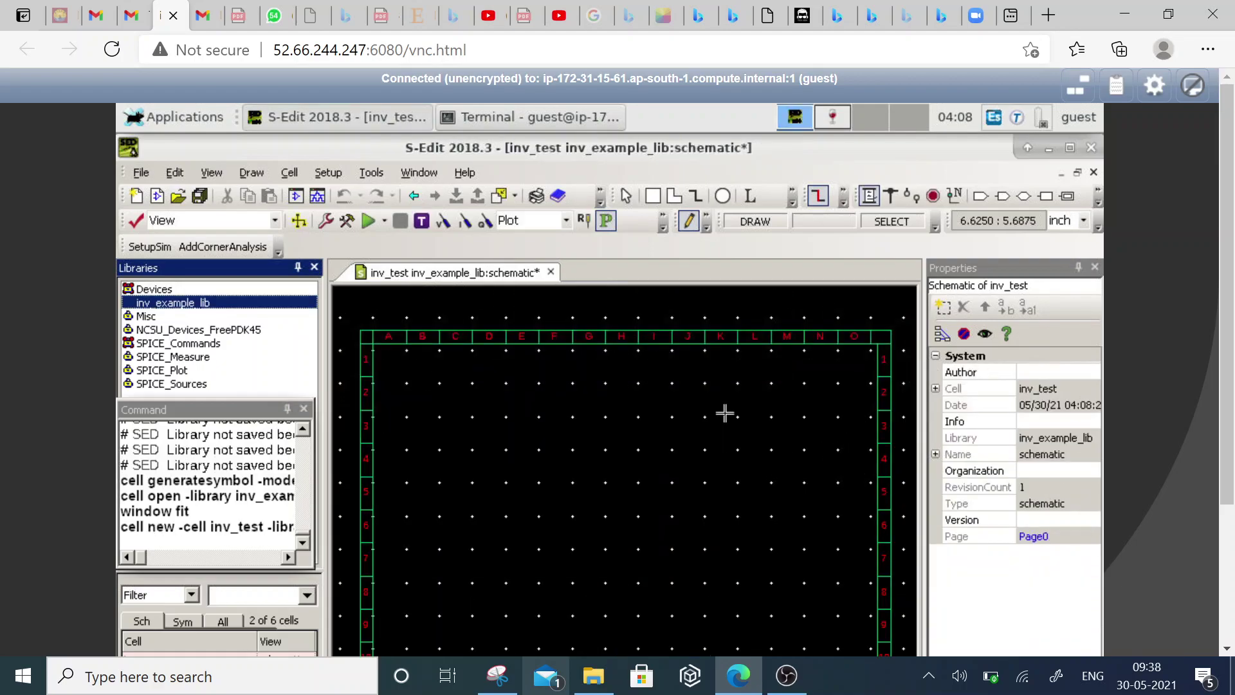
scroll(1230, 527, "down", 3)
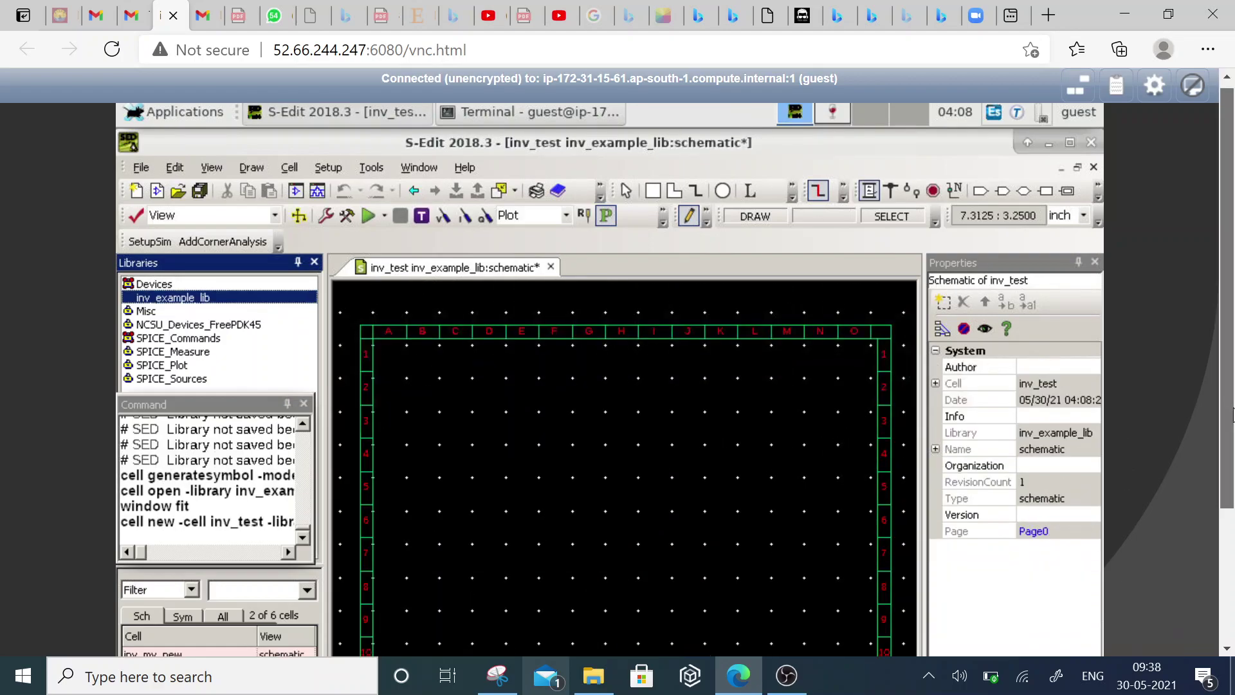
- Place one instance of the inv_my_new symbol near the middle of the inv_test schematic
scroll(1232, 527, "up", 2)
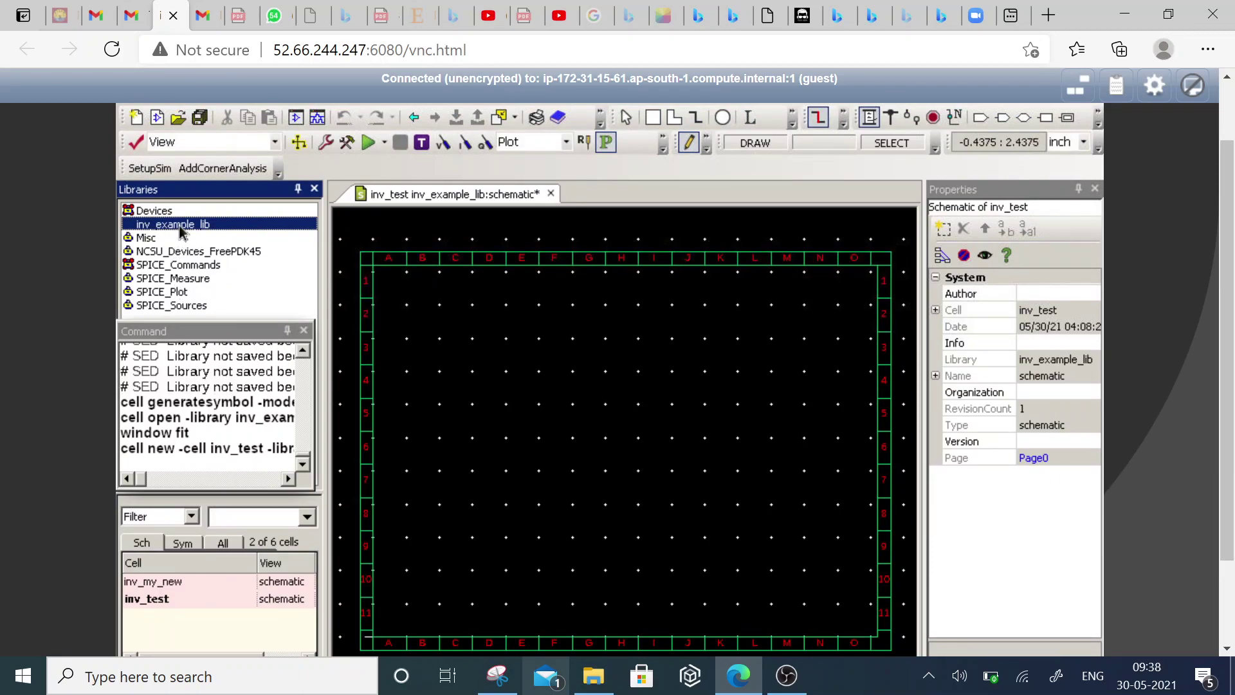
left_click(187, 545)
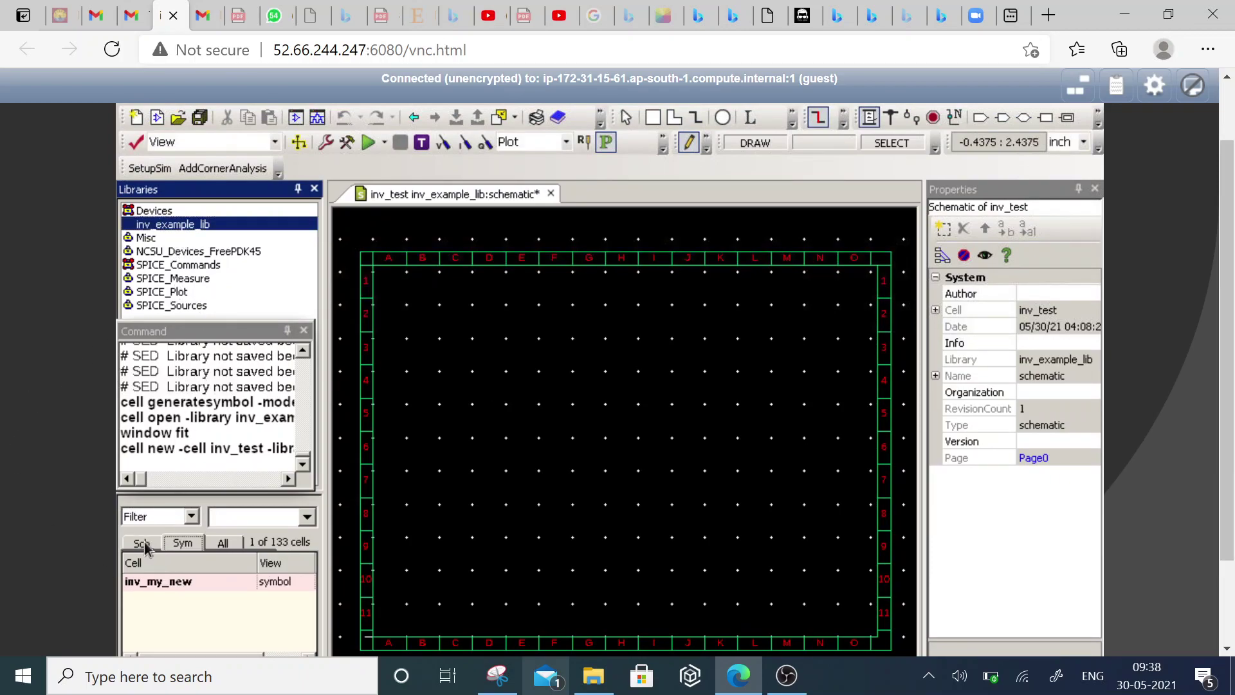
left_click(139, 544)
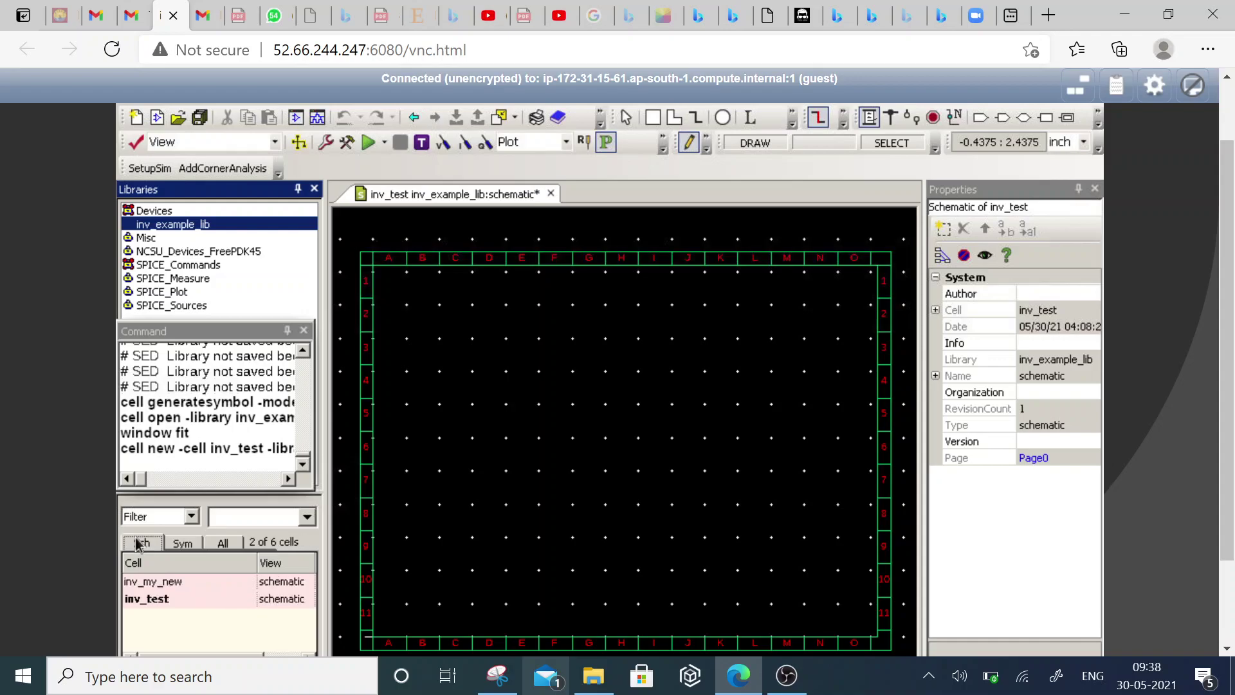
right_click(163, 584)
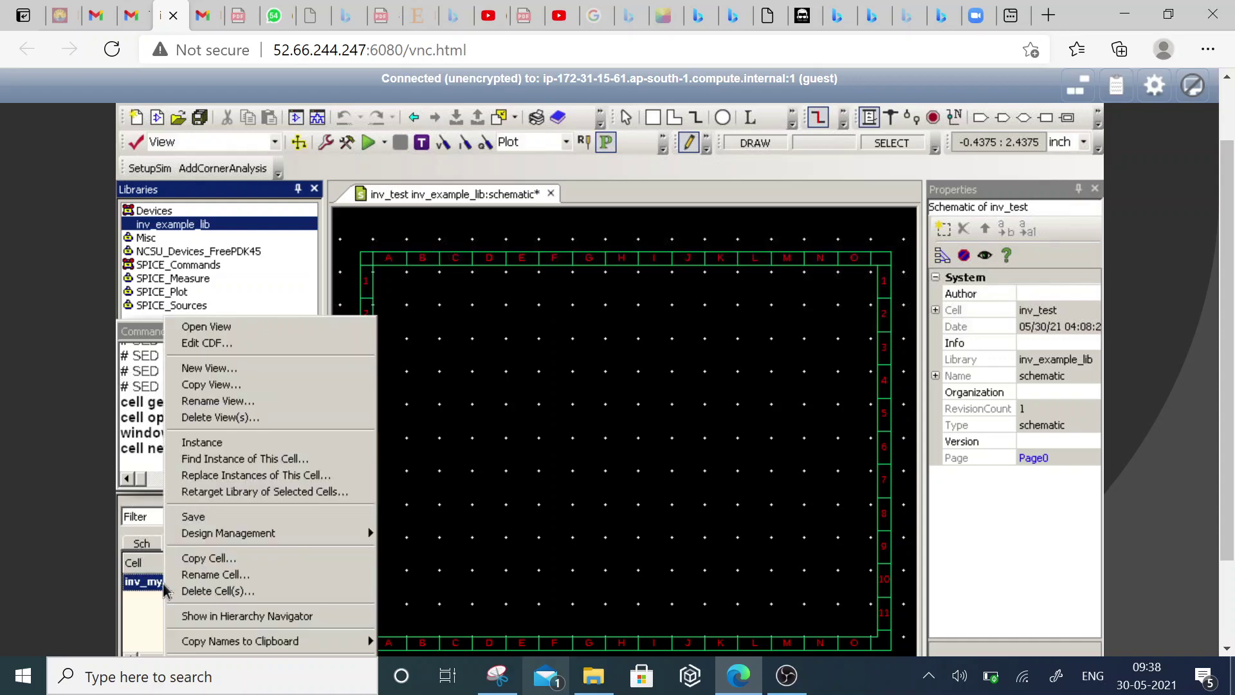
left_click(203, 443)
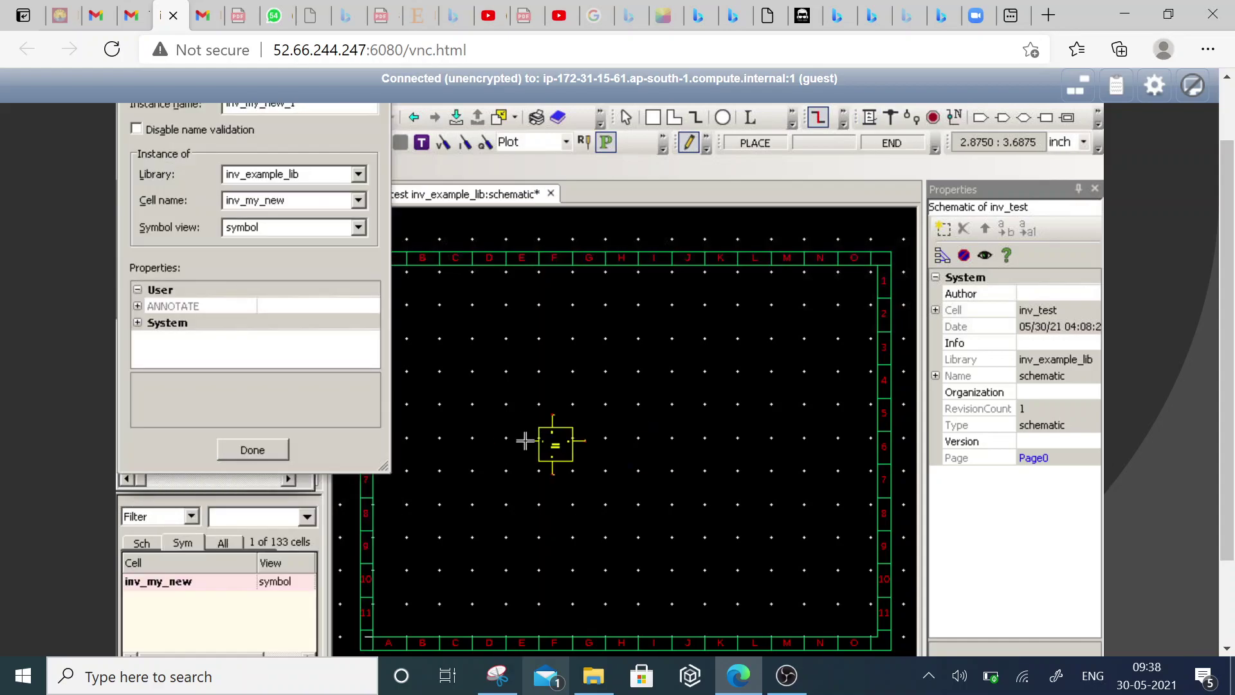
left_click(595, 427)
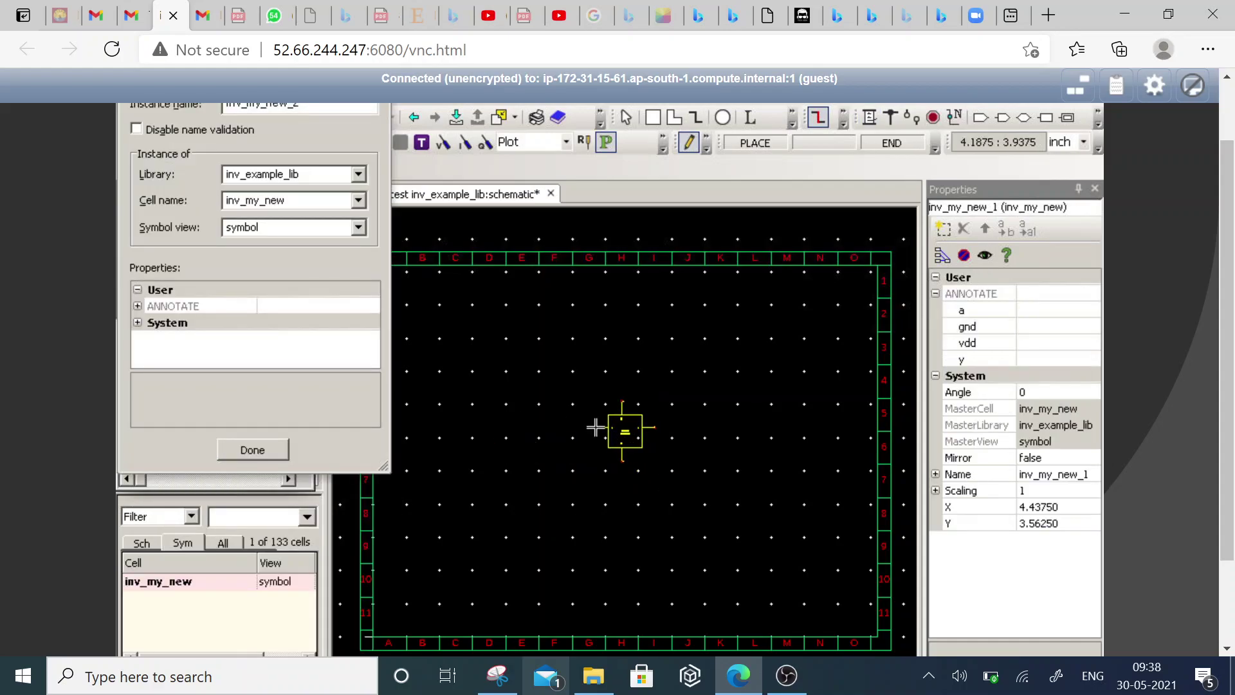
left_click(281, 457)
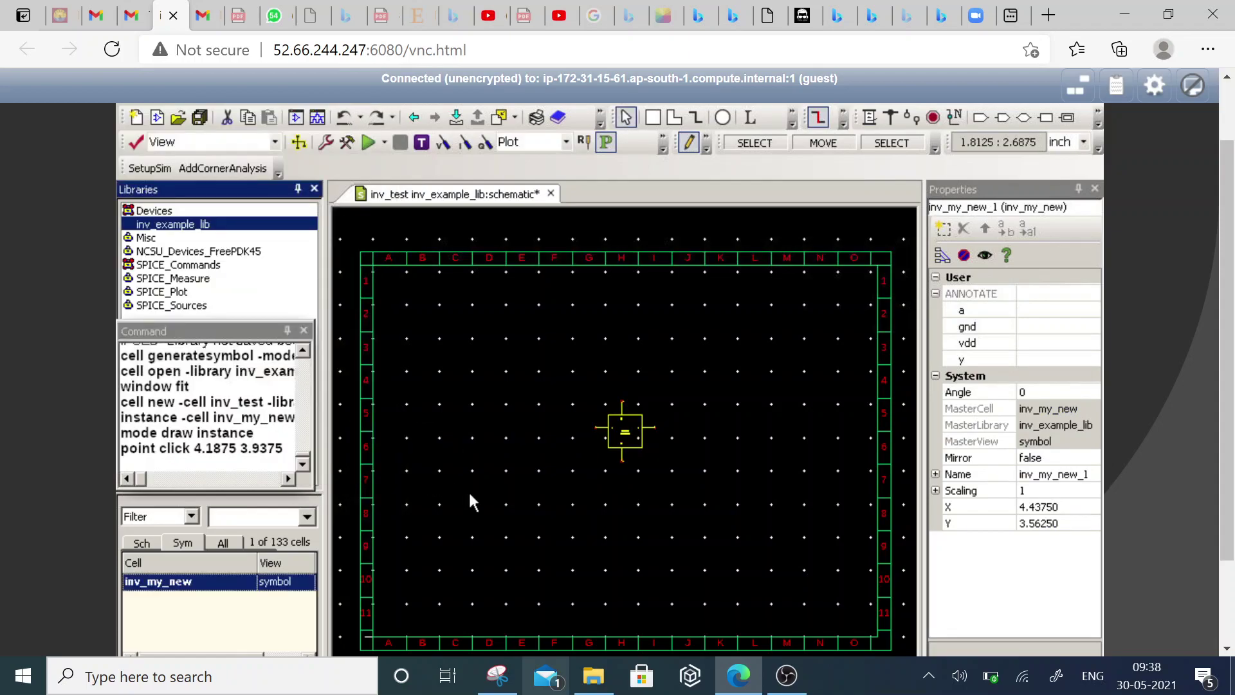
- Fit the view to the placed inverter symbol and zoom out twice to show free space around its pins
key("f")
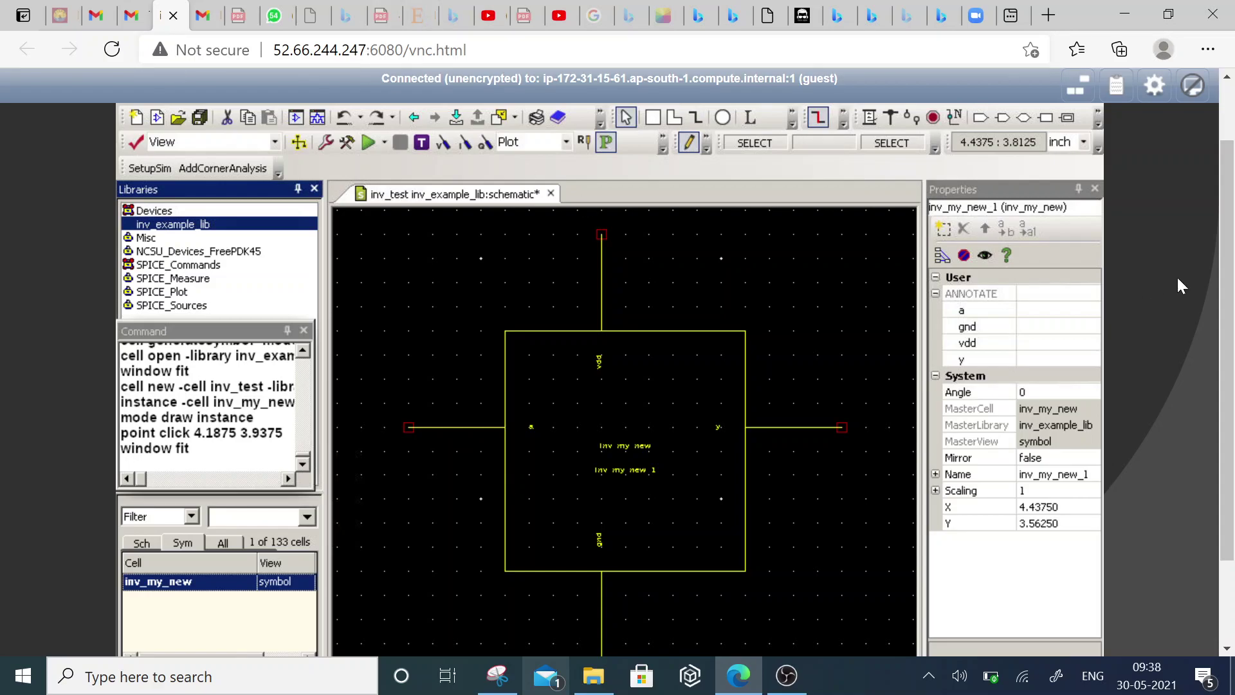
scroll(1225, 290, "up", 1)
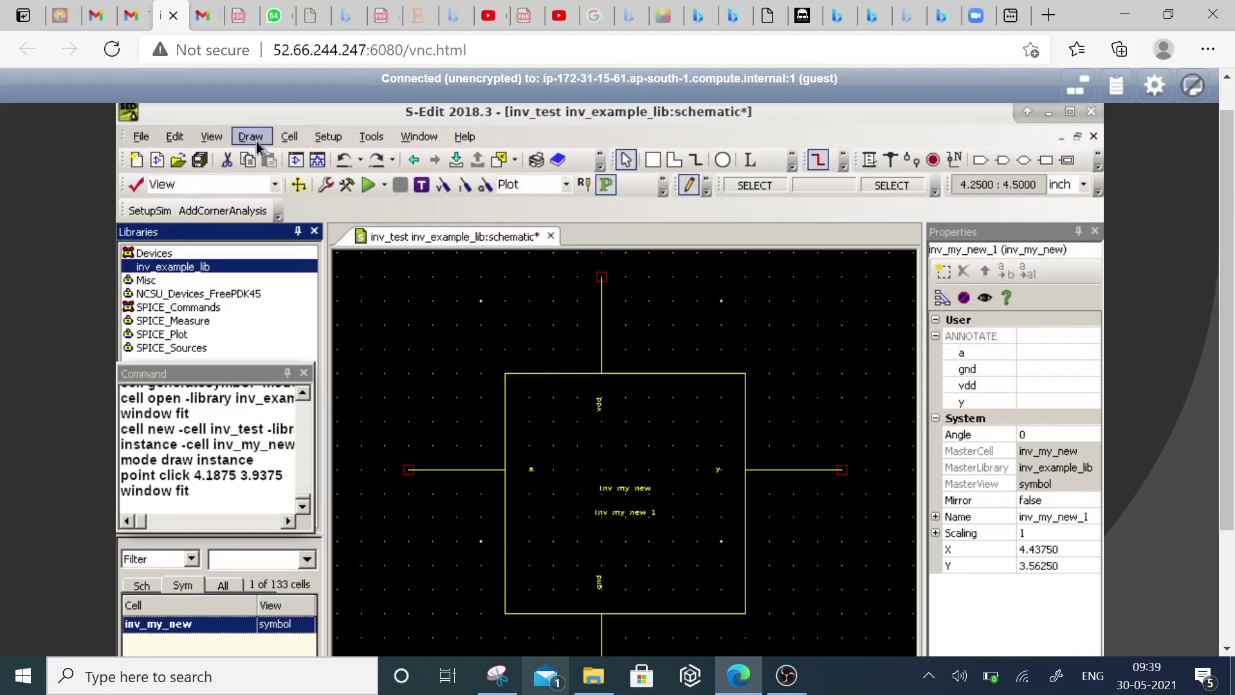
left_click(212, 137)
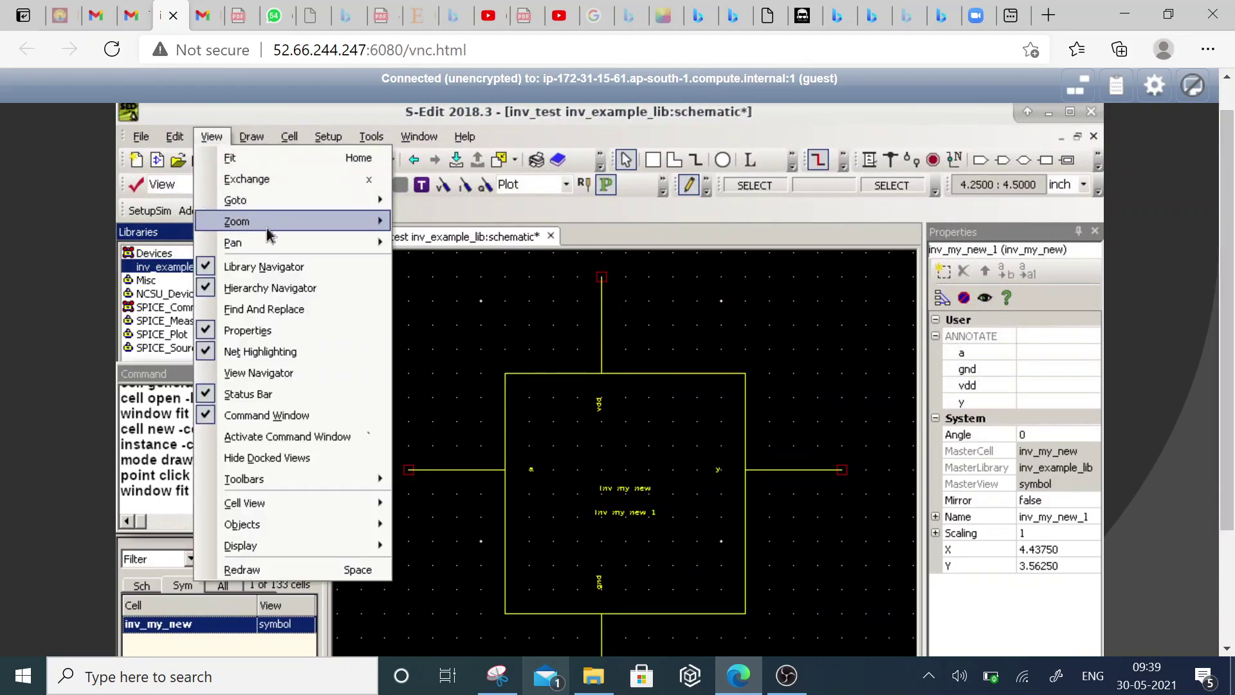
mouse_move(293, 222)
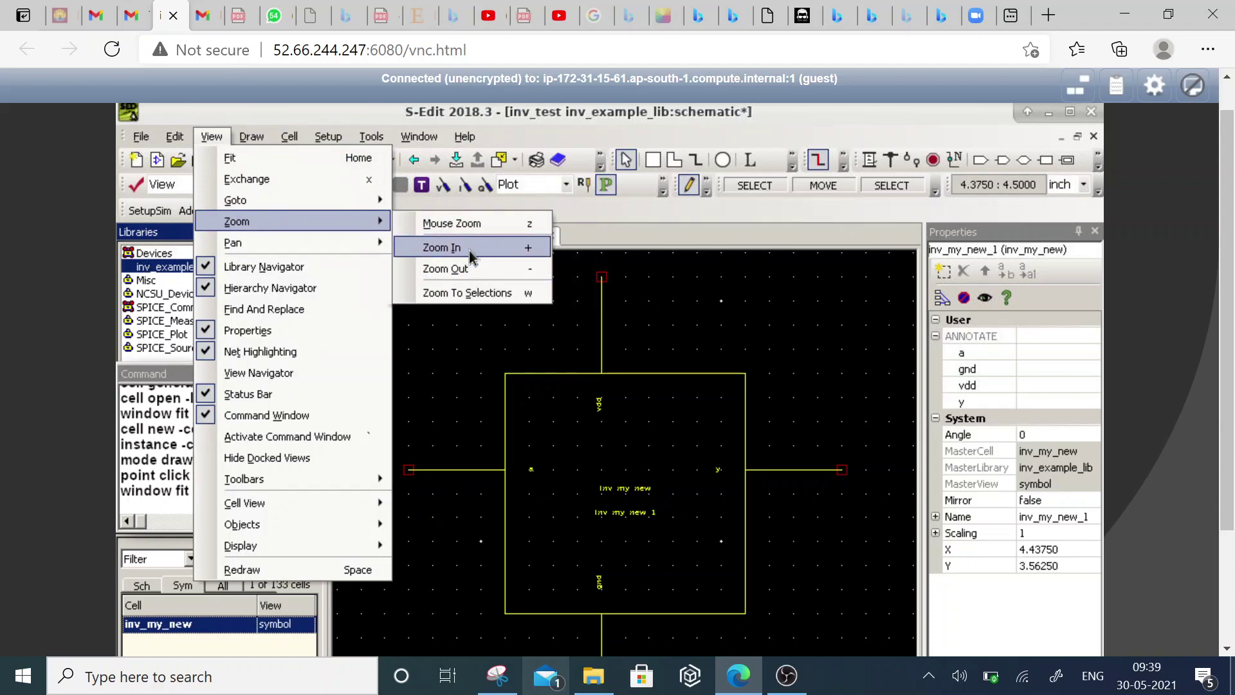
left_click(479, 269)
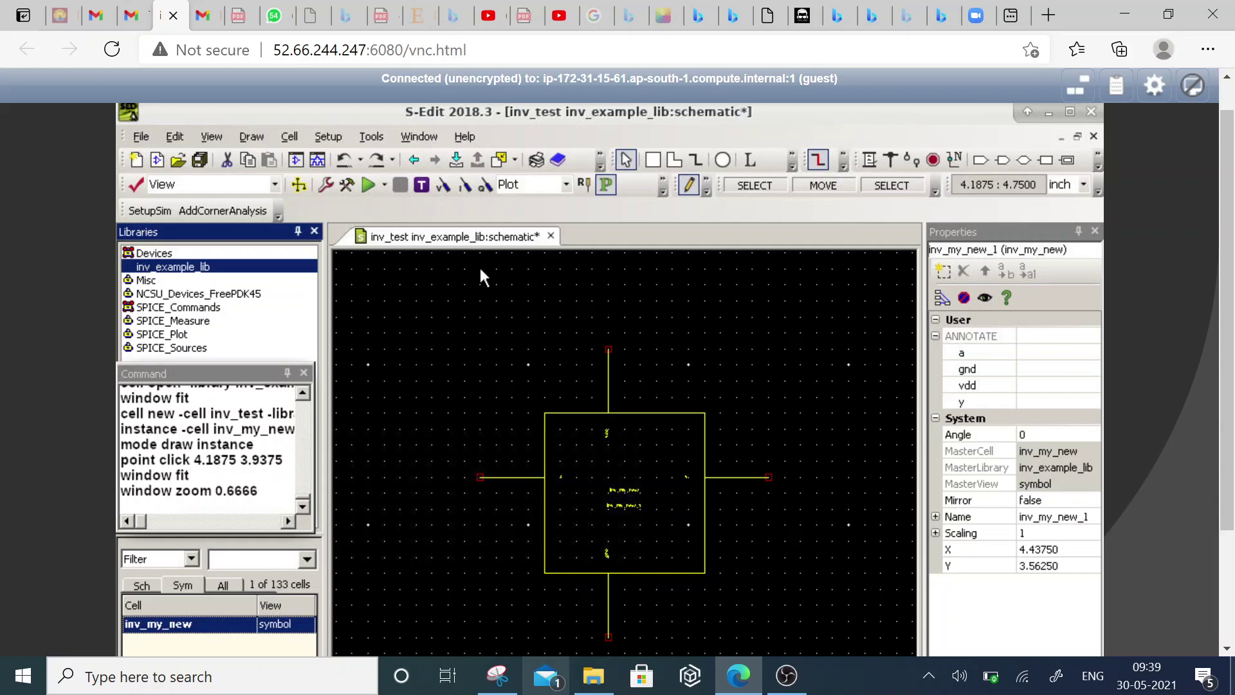
key("minus")
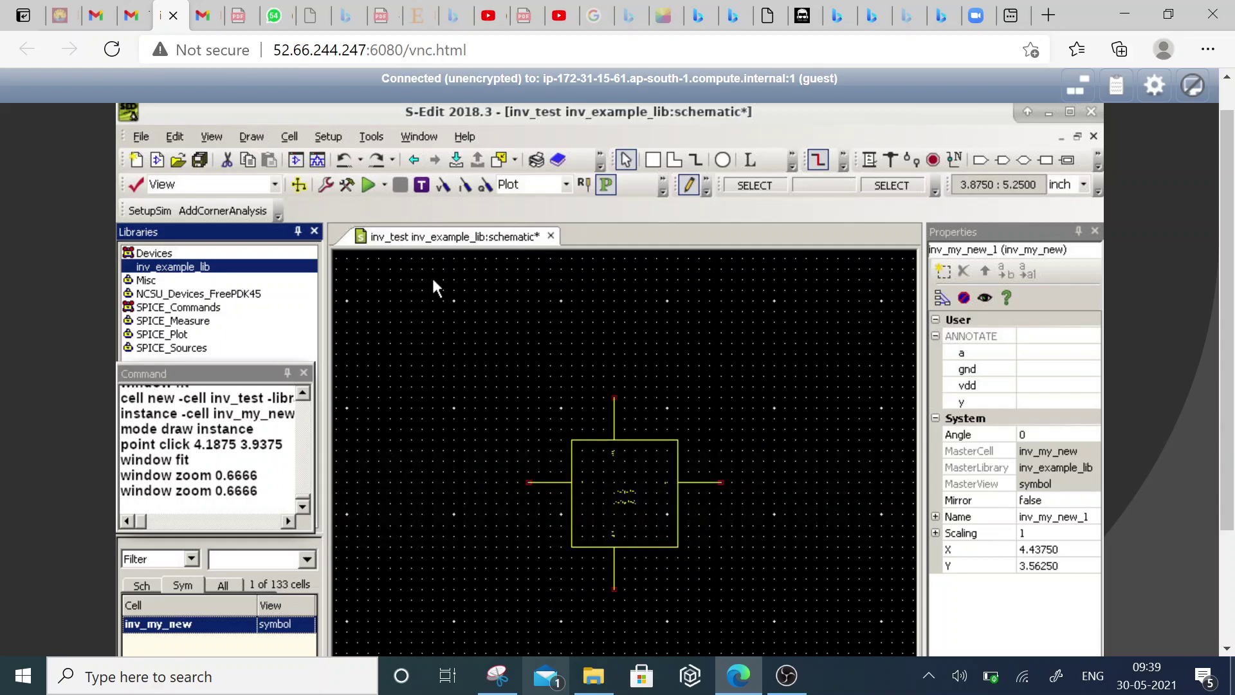
scroll(1228, 462, "down", 1)
scroll(1227, 462, "down", 3)
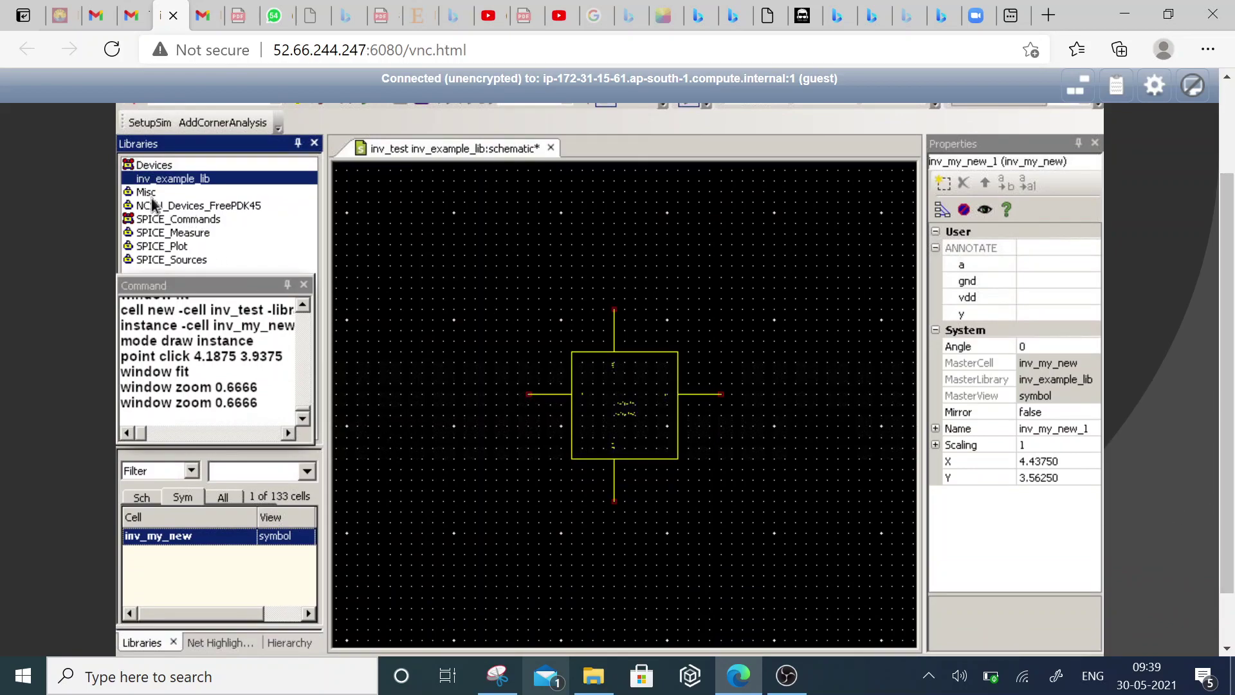
left_click(170, 260)
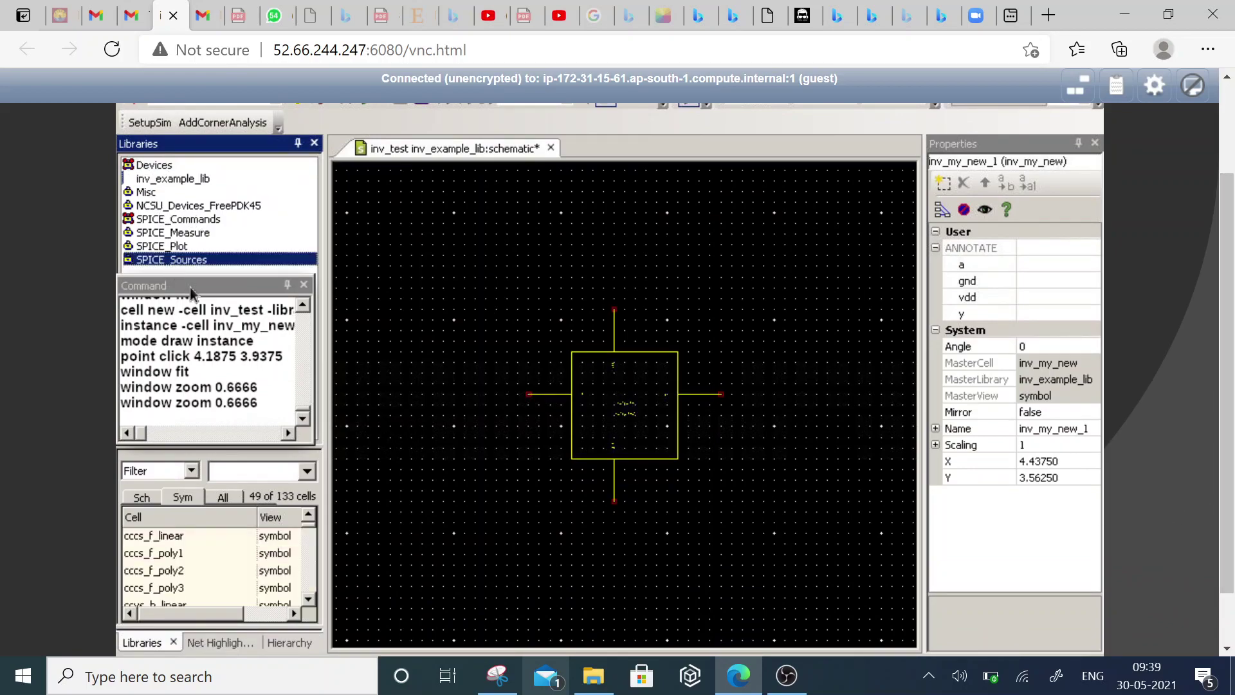
left_click(236, 476)
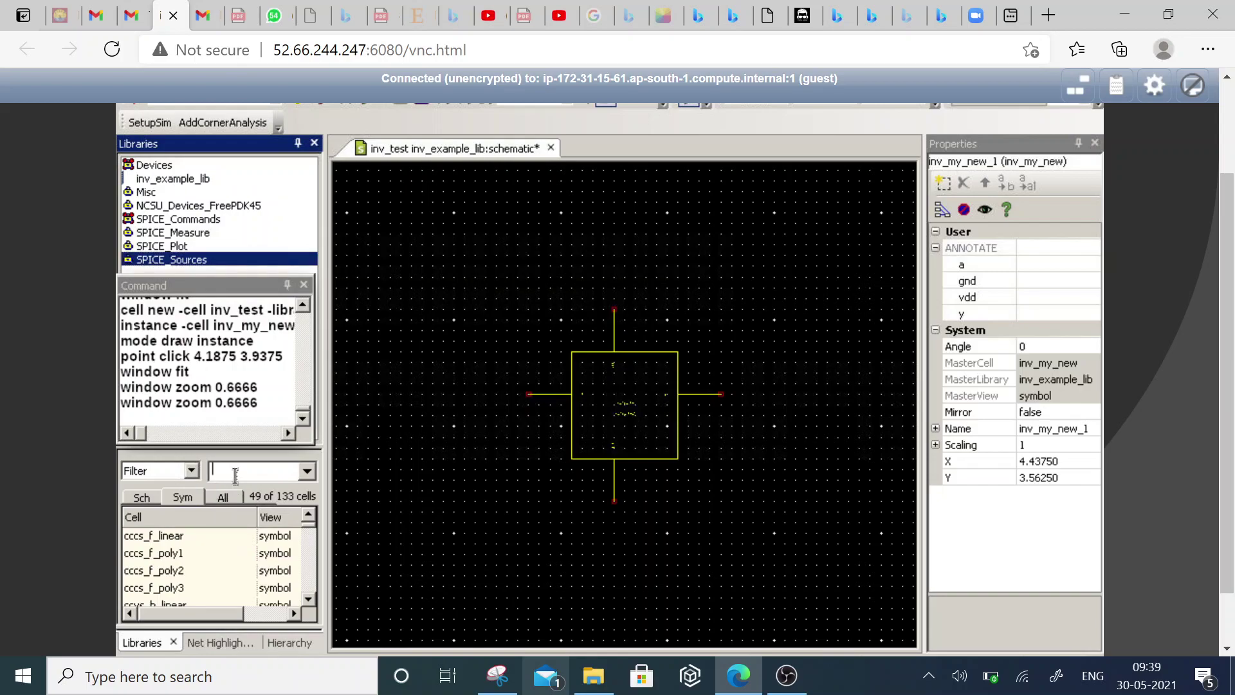
type("vpuse")
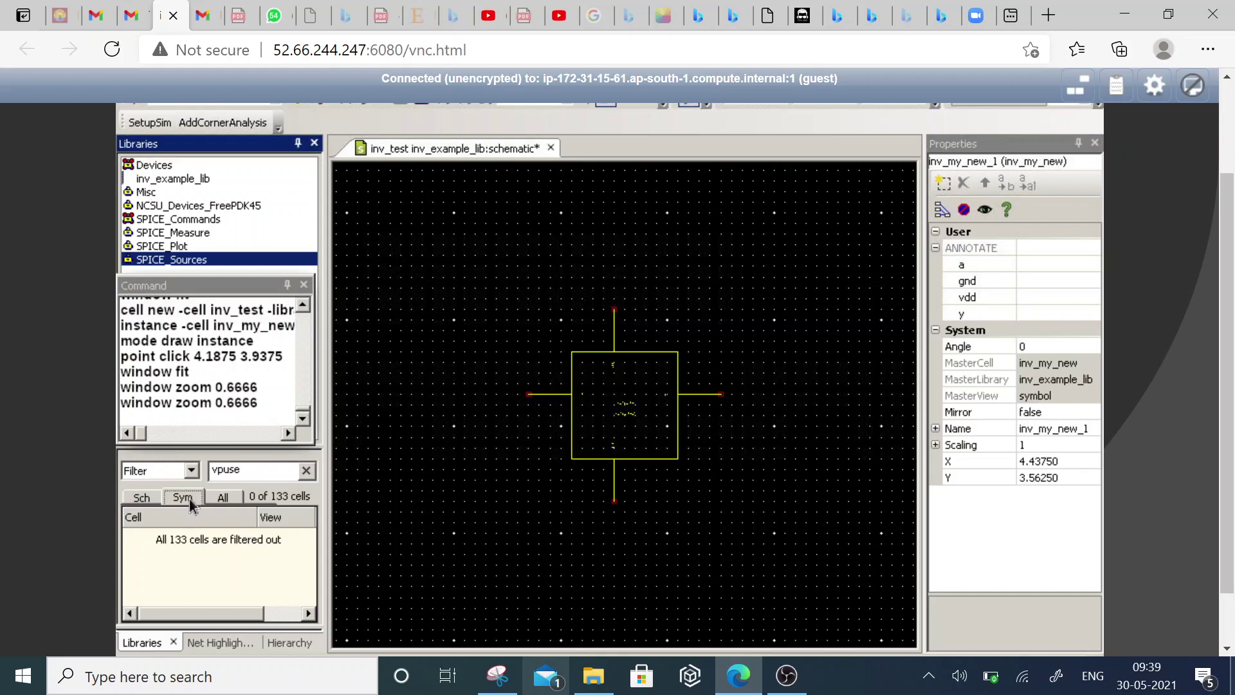
left_click(141, 499)
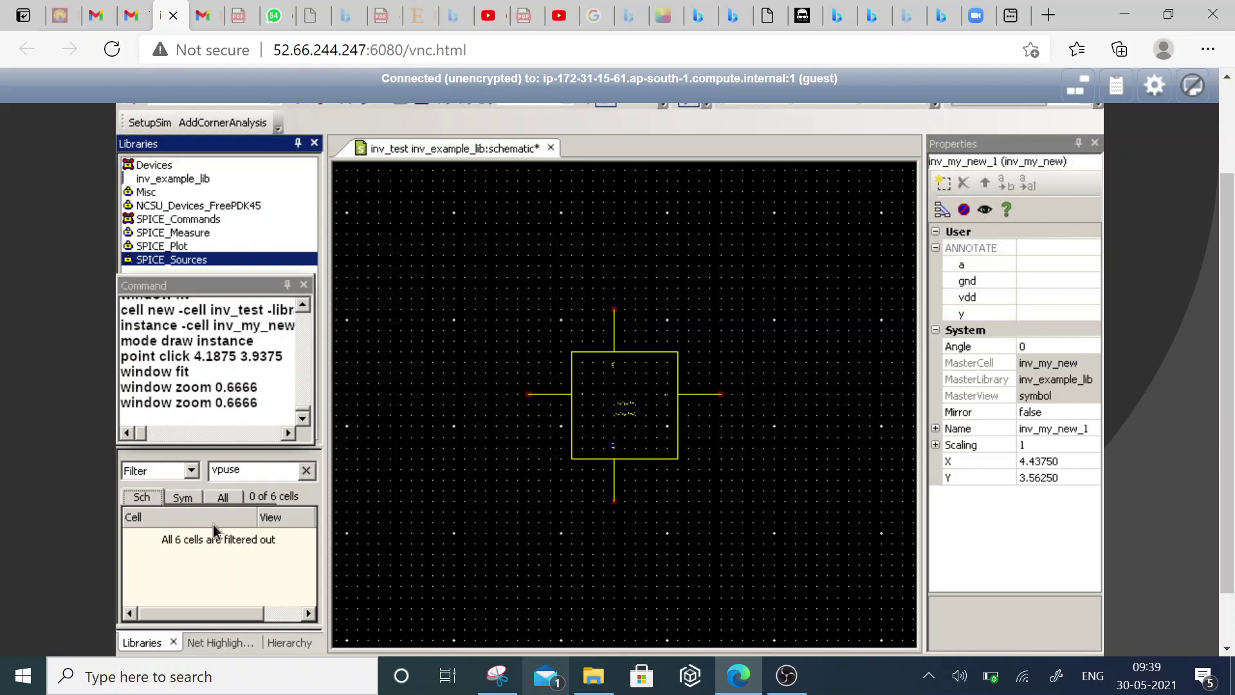
left_click(139, 194)
left_click(166, 207)
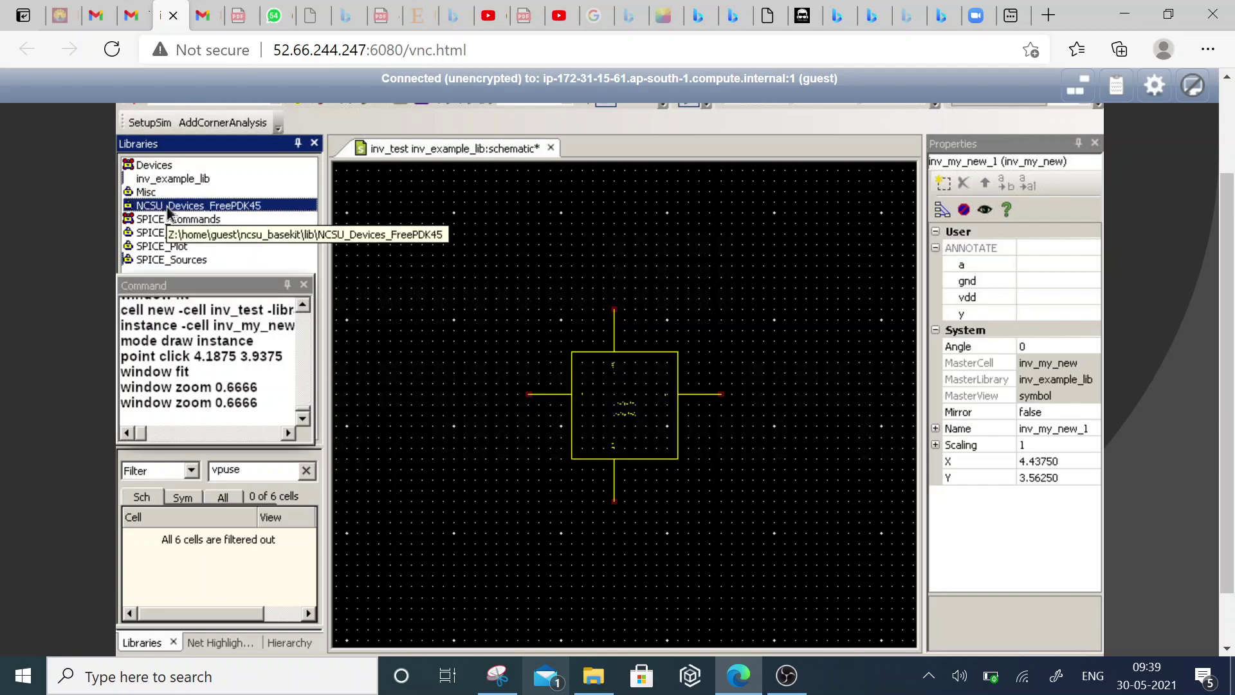
left_click(164, 247)
- Filter the symbol cells of the SPICE_Sources library by pulse
left_click(165, 259)
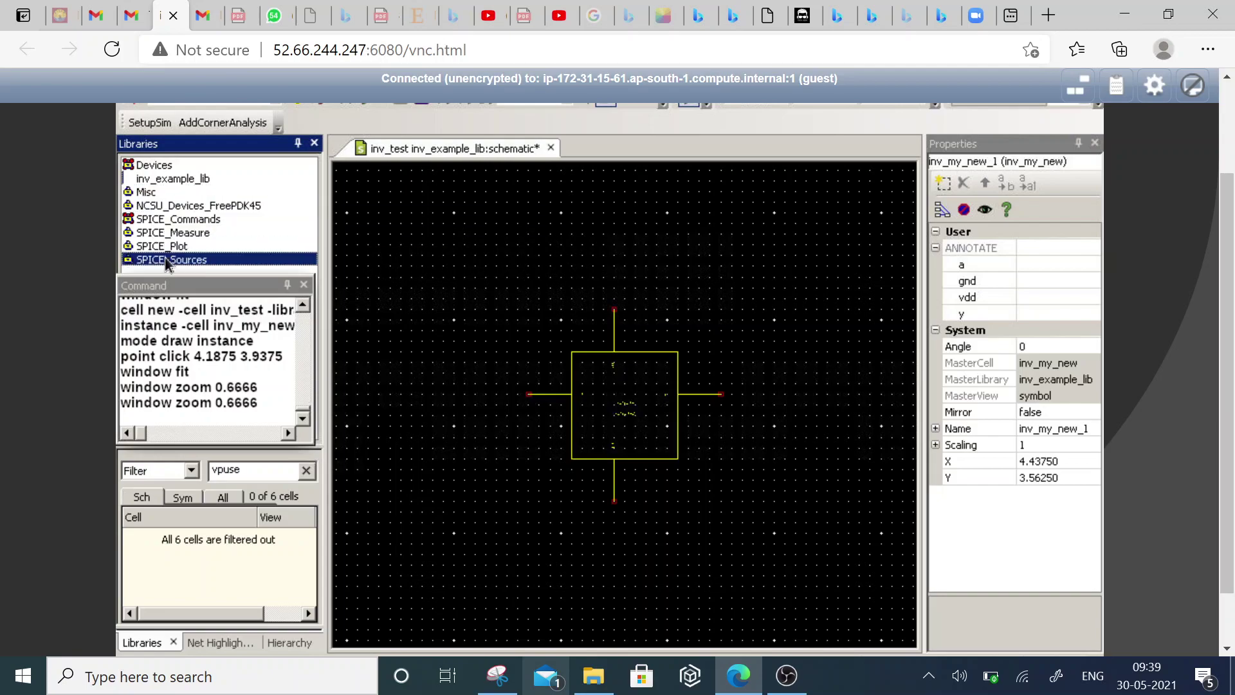
left_click(253, 470)
key("BackSpace")
key("BackSpace")
key("BackSpace")
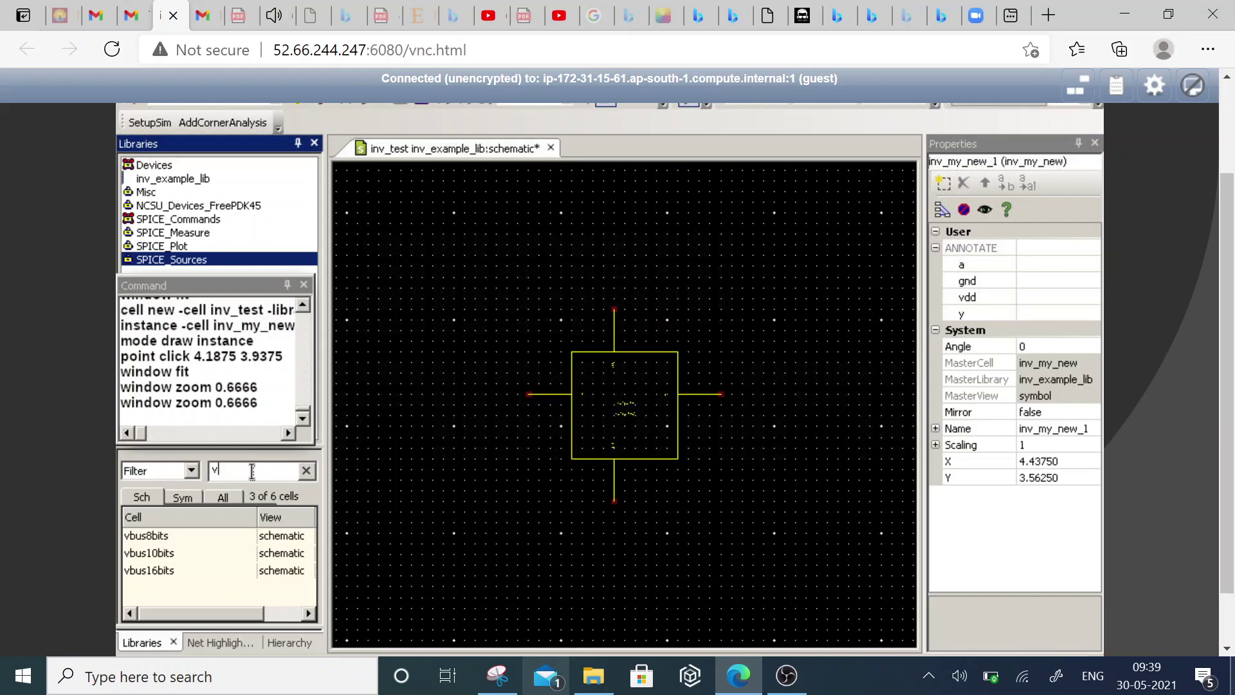
type("pulse")
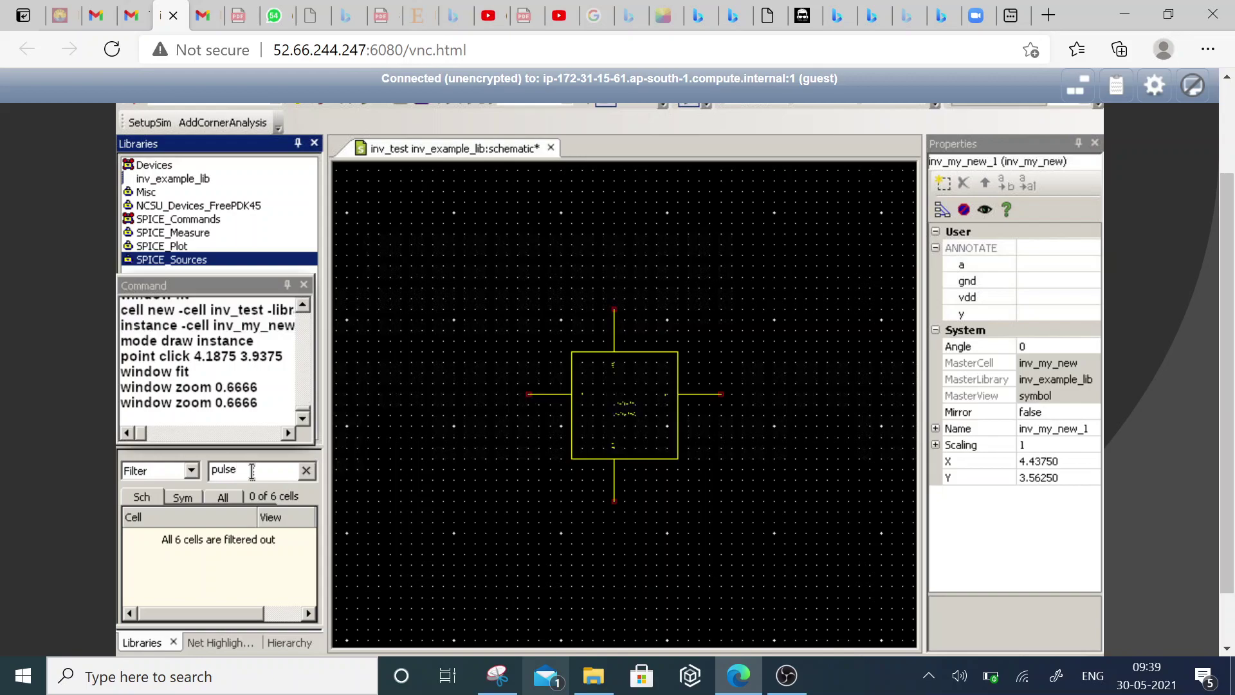
left_click(177, 503)
- Place a vpulse source directly below the inverter's input pin a, enter 2 for VHigh in the instance dialog and finish placing
left_click(160, 554)
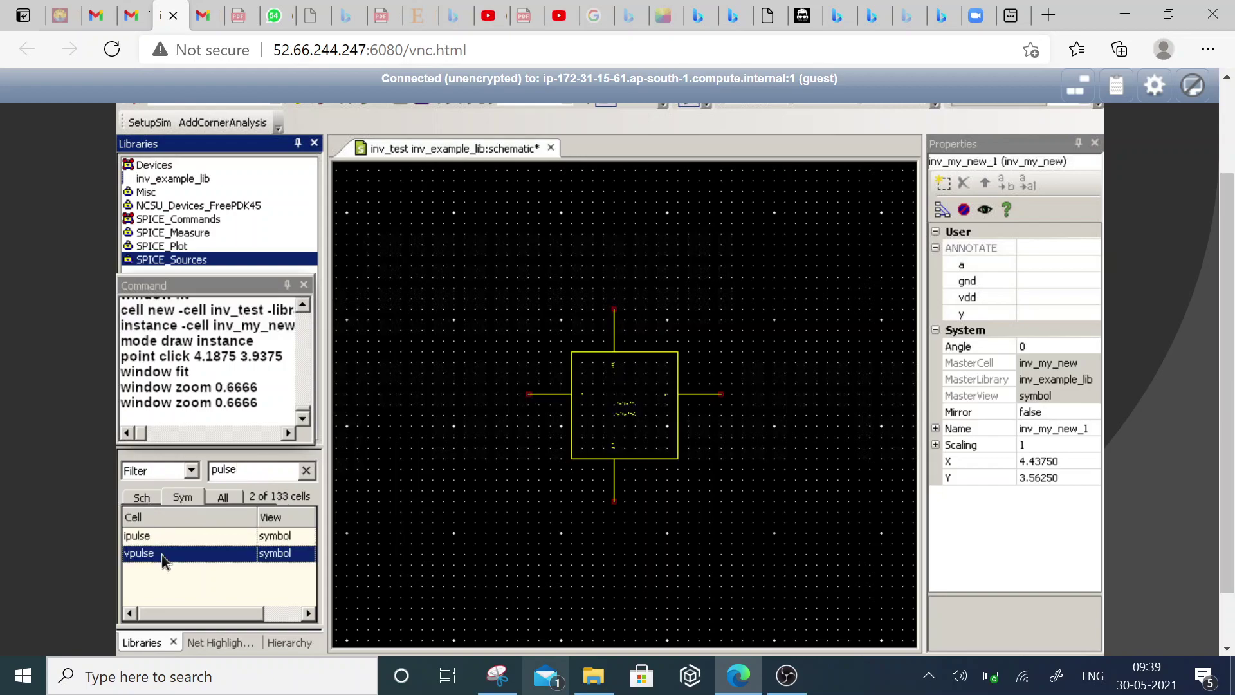
right_click(164, 554)
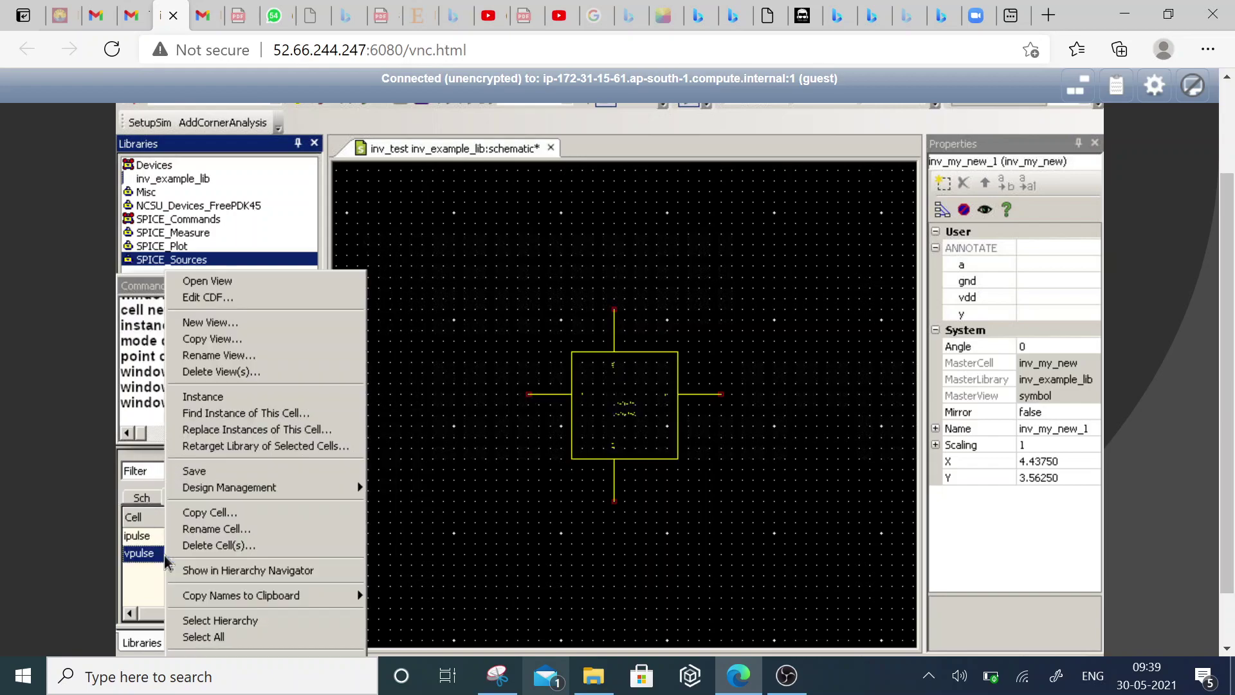
left_click(204, 398)
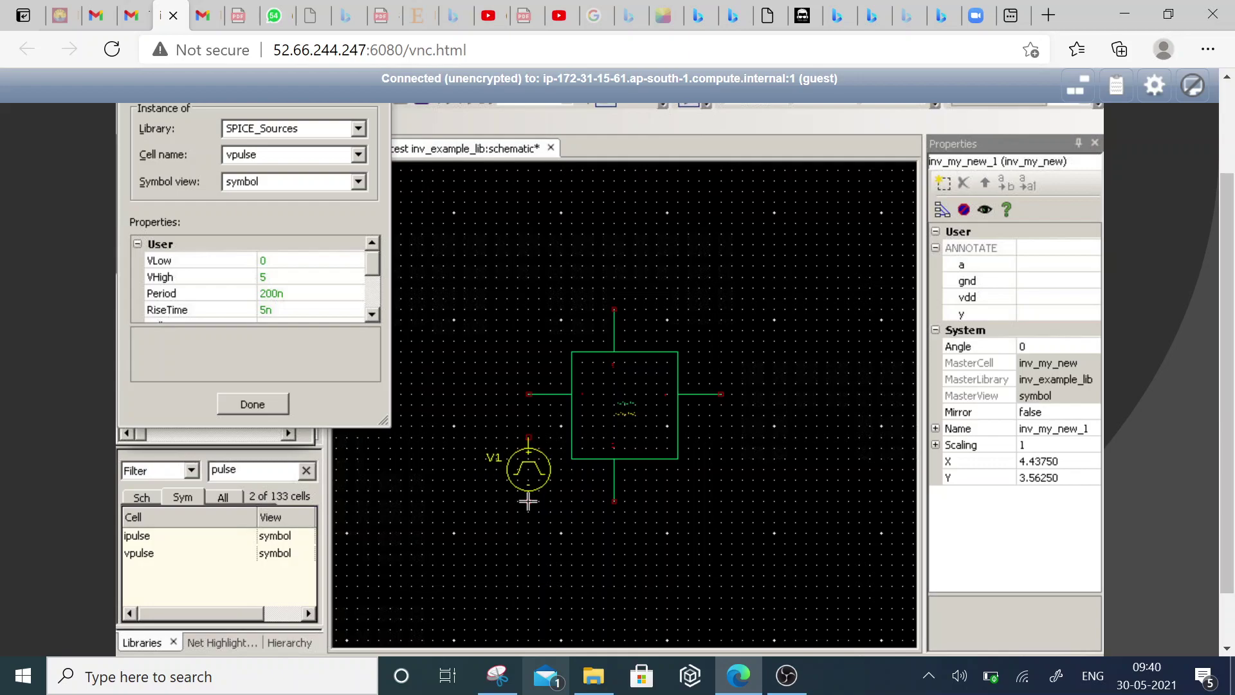
left_click(528, 501)
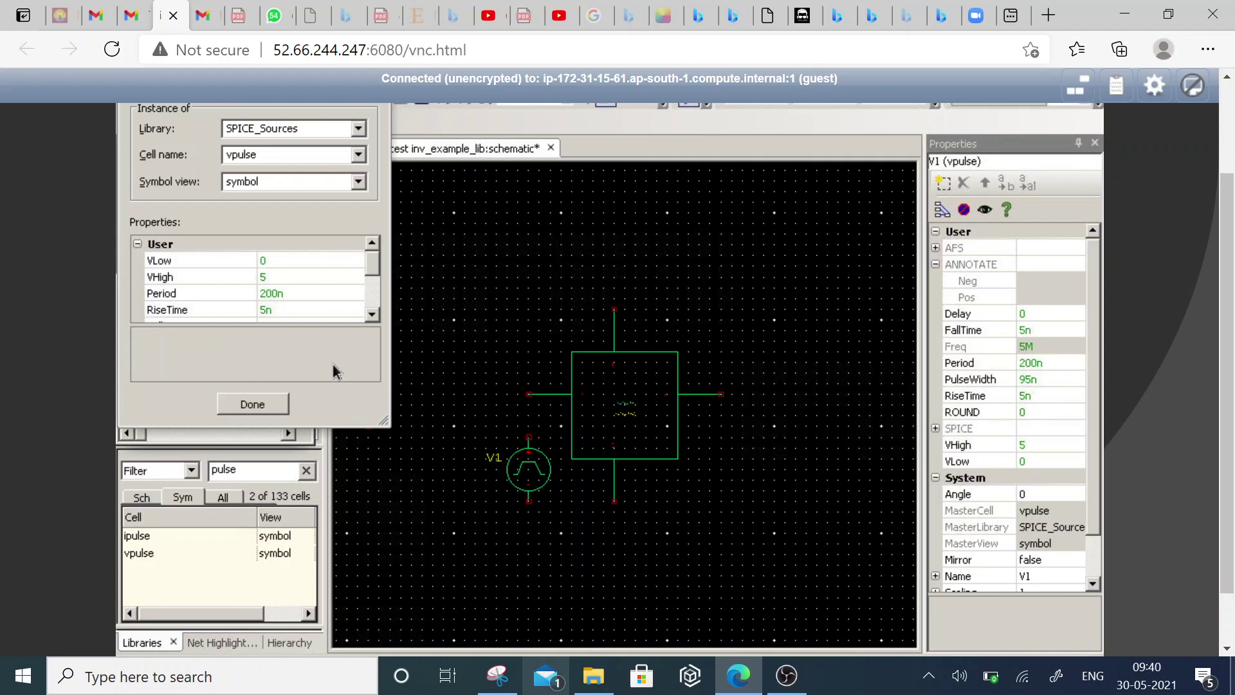
left_click(269, 278)
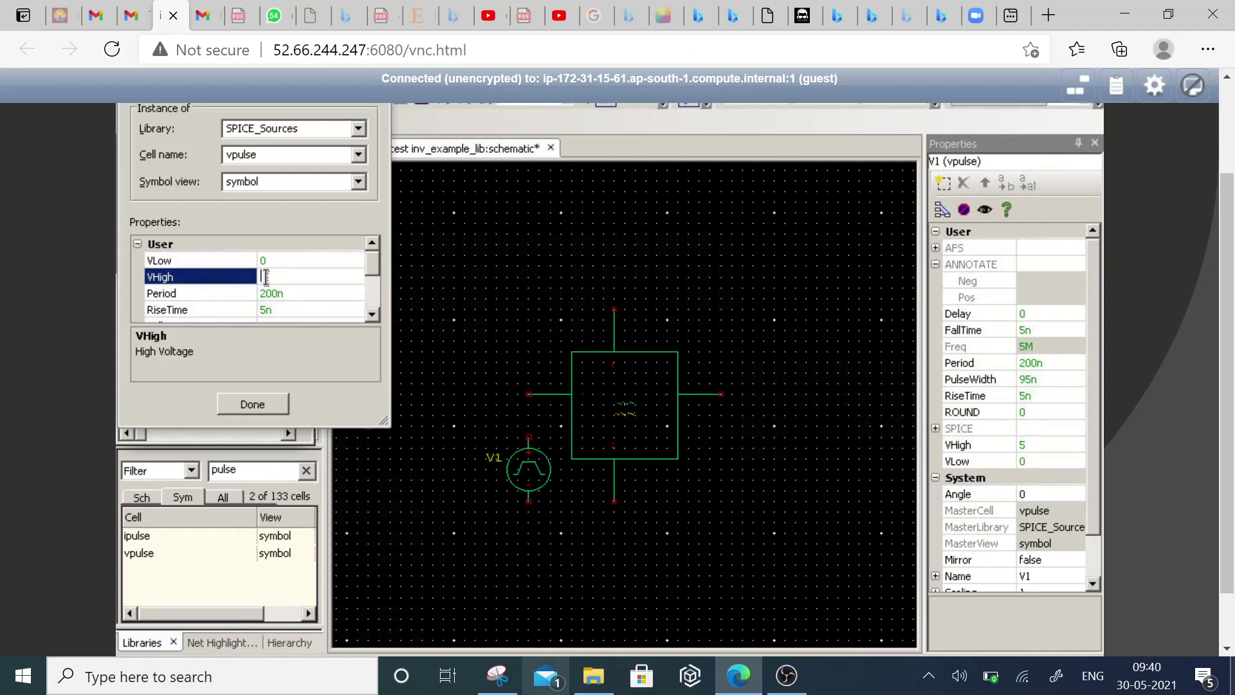
type("2")
left_click(261, 405)
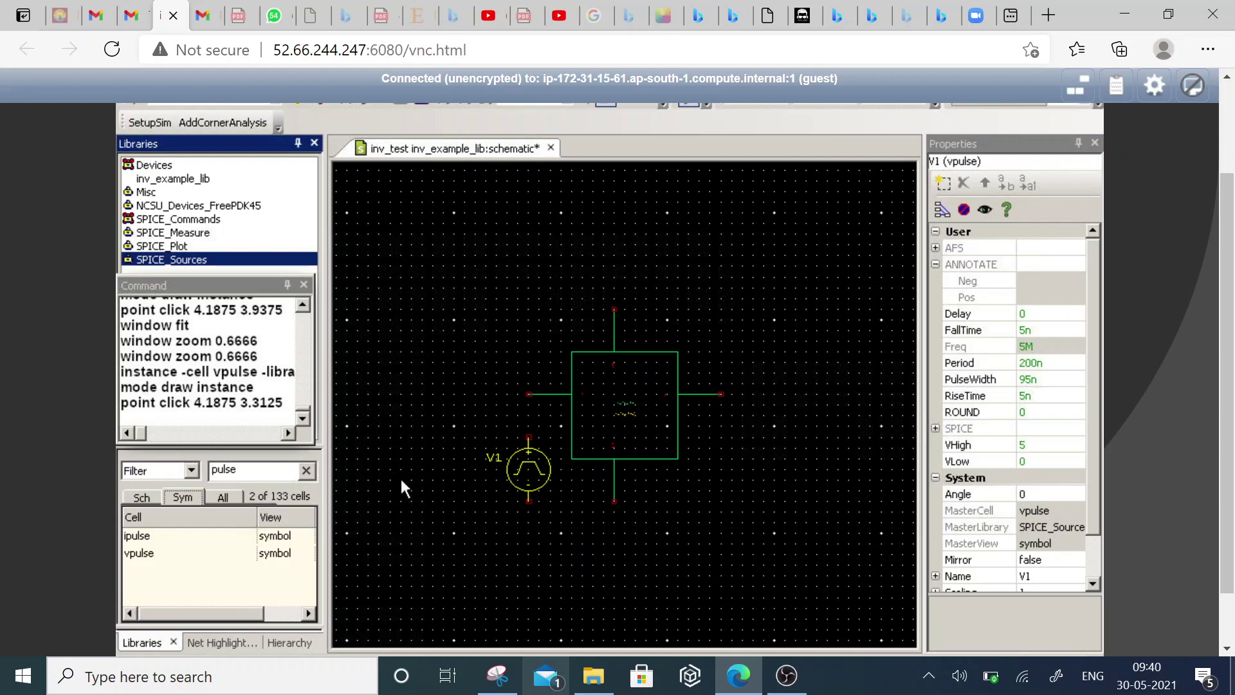
- Filter the SPICE_Sources symbol cells by vdc
left_click_drag(252, 471, 206, 471)
type("vdc")
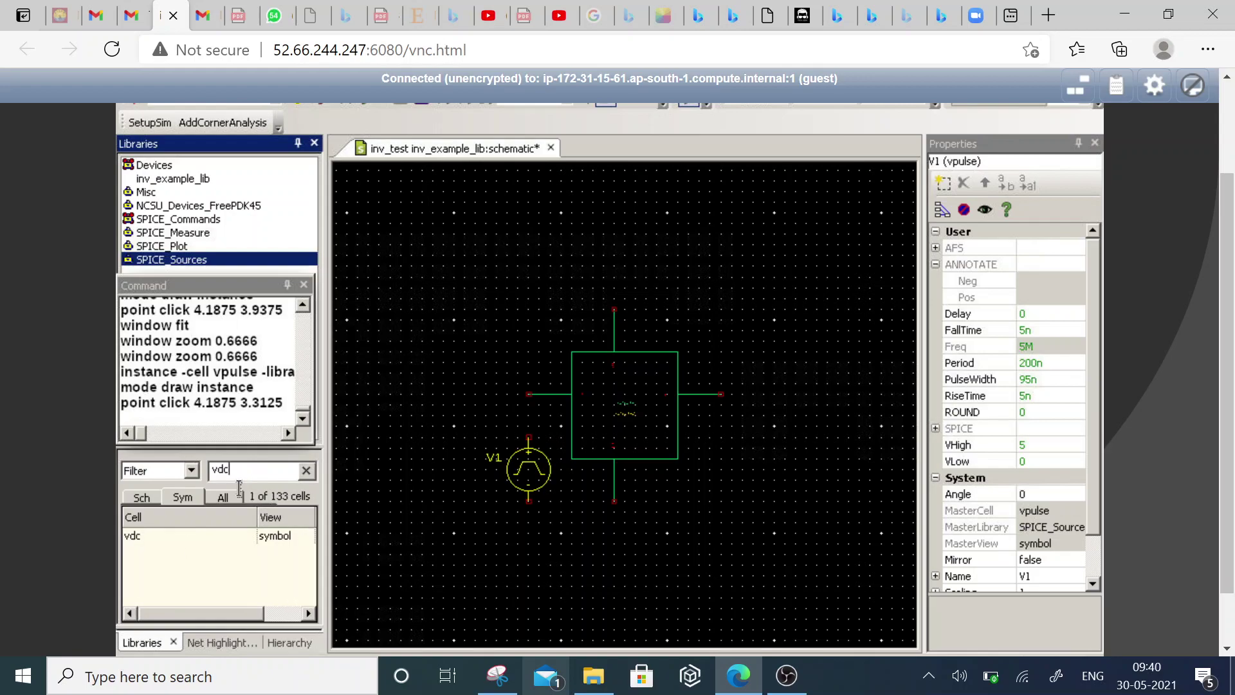
left_click(251, 538)
right_click(251, 540)
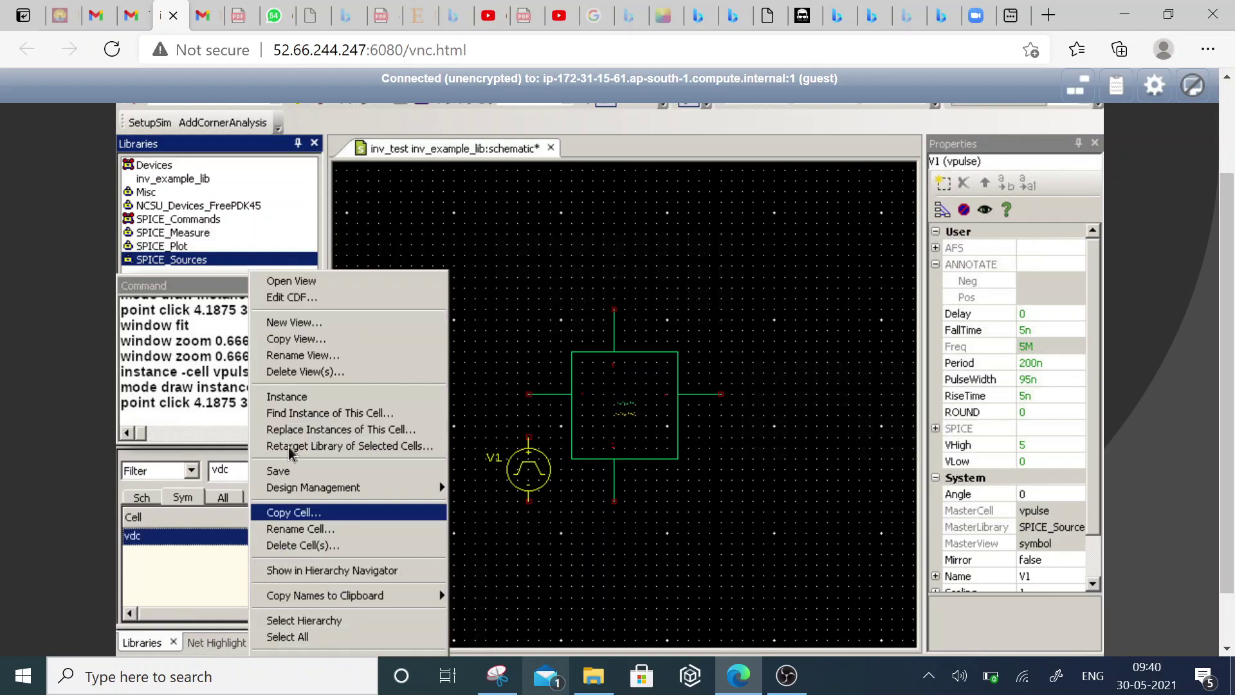
left_click(293, 397)
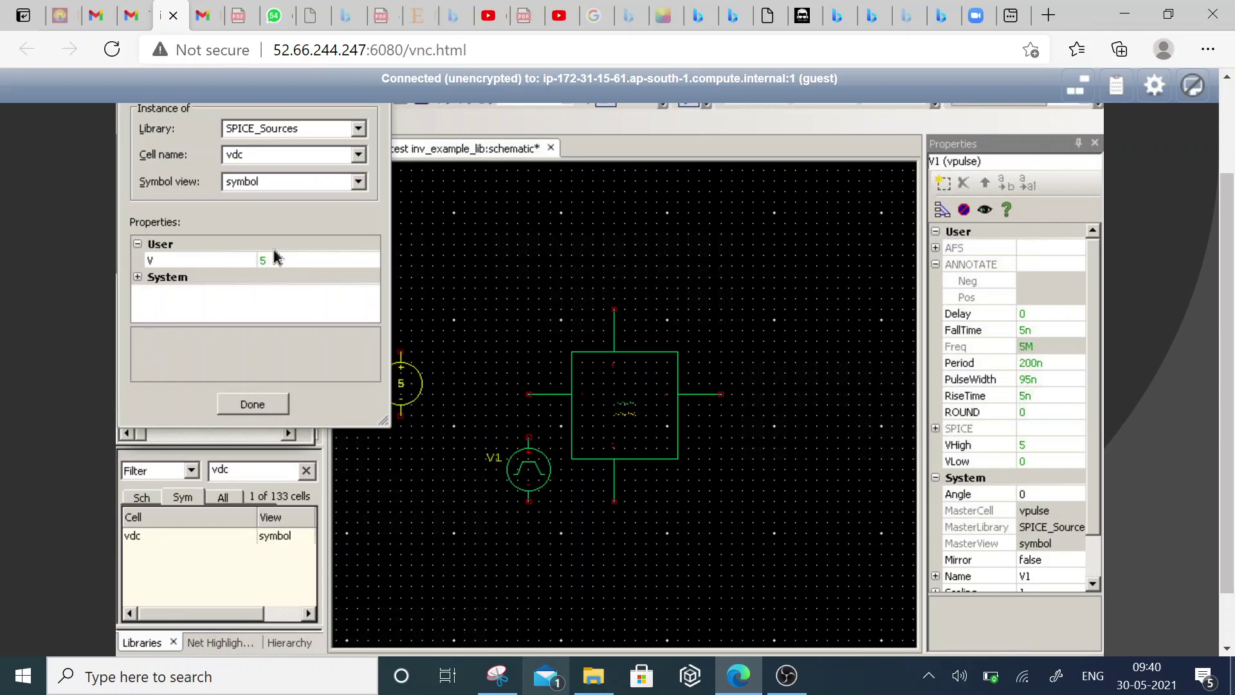
left_click(276, 260)
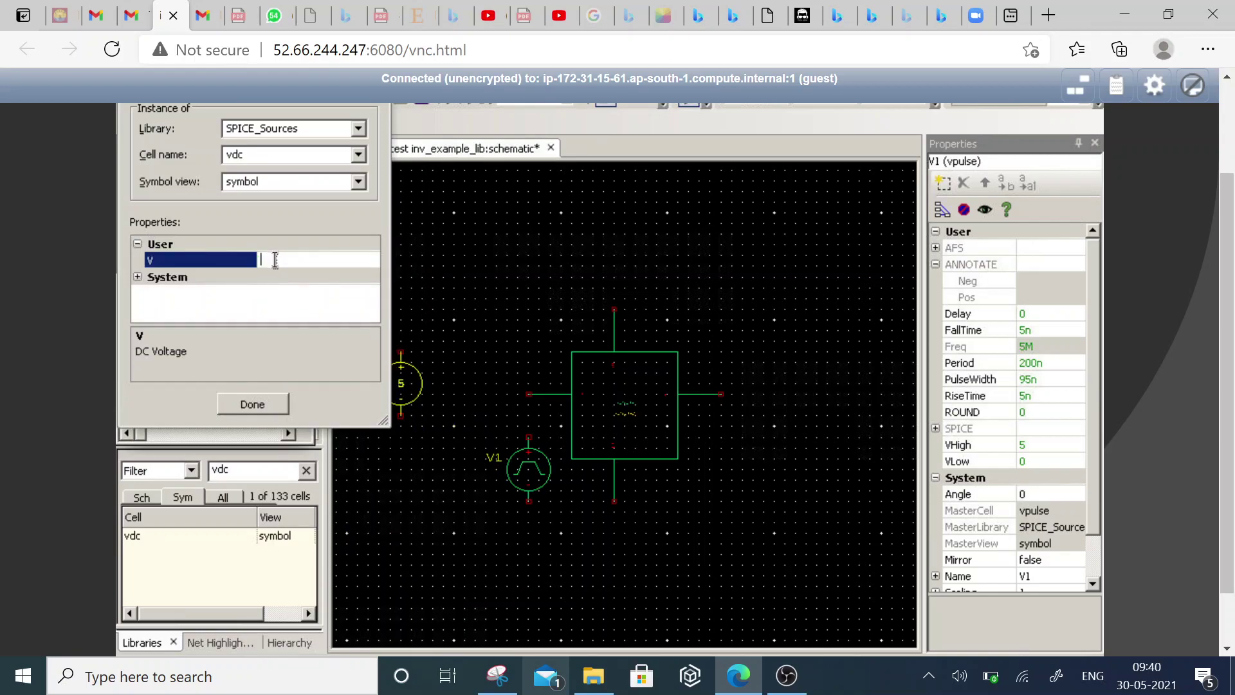
type("2")
key("Return")
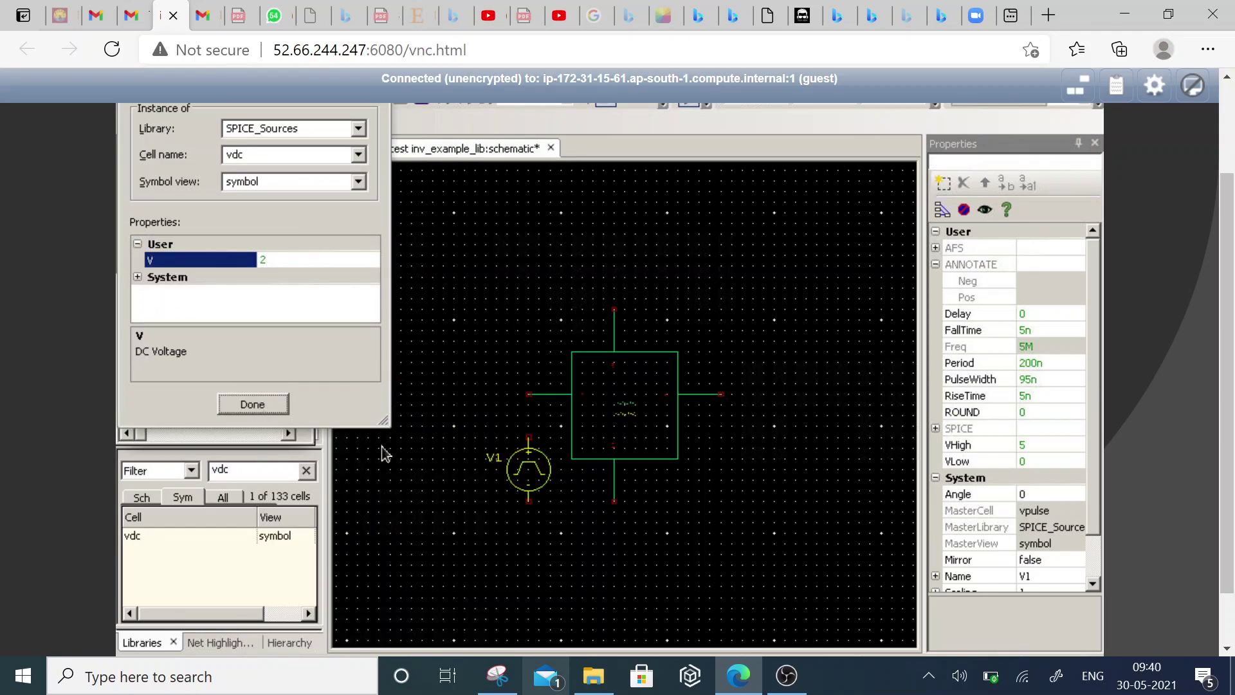
key("Return")
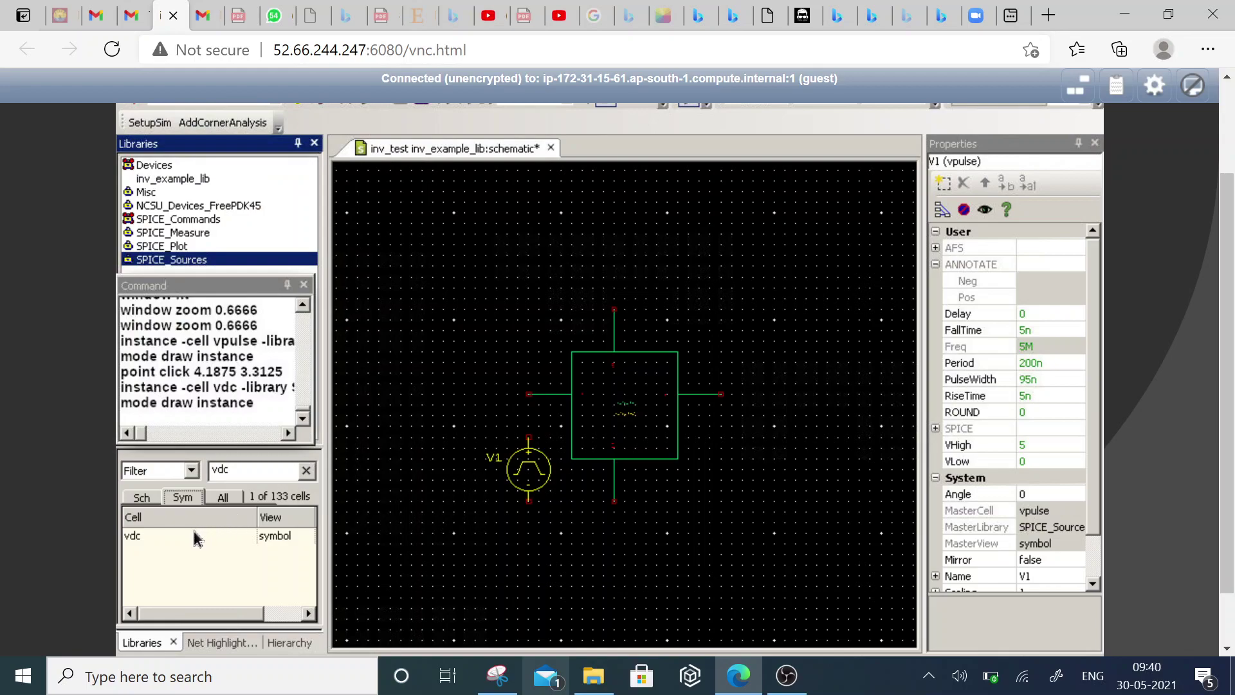
- Place a vdc source beside the vpulse source, on its far side from the inverter, and enter 2 for V in the instance dialog
left_click(146, 539)
right_click(145, 539)
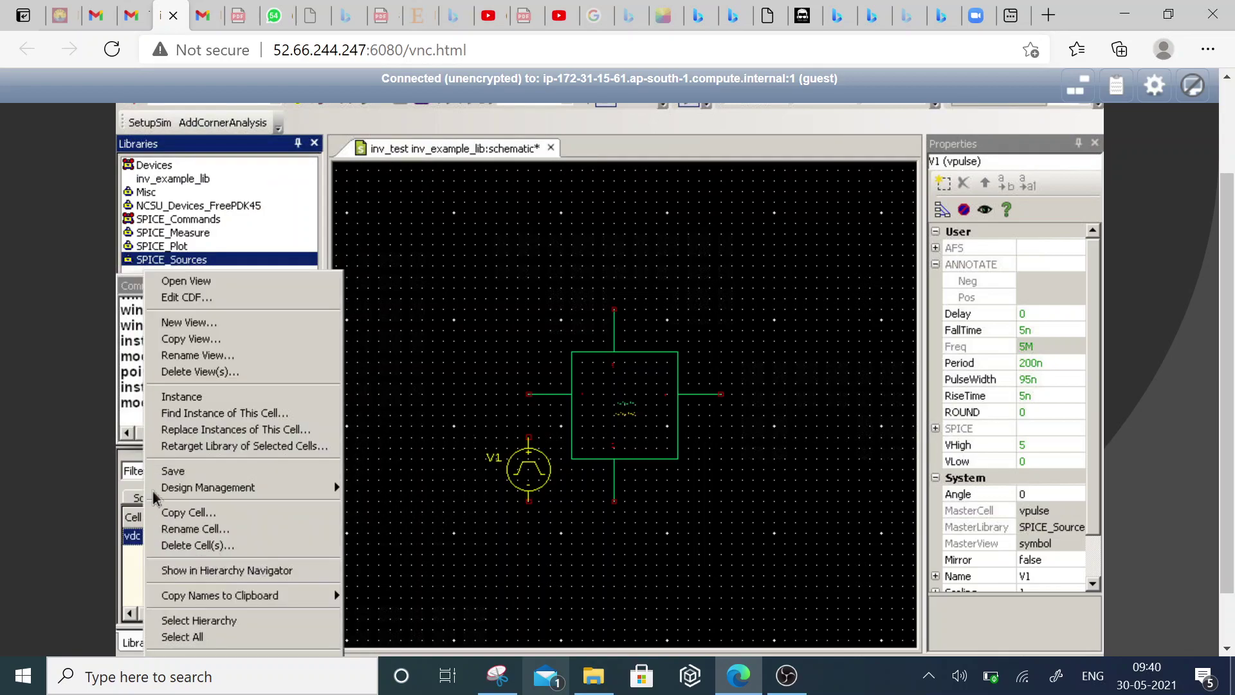
left_click(200, 396)
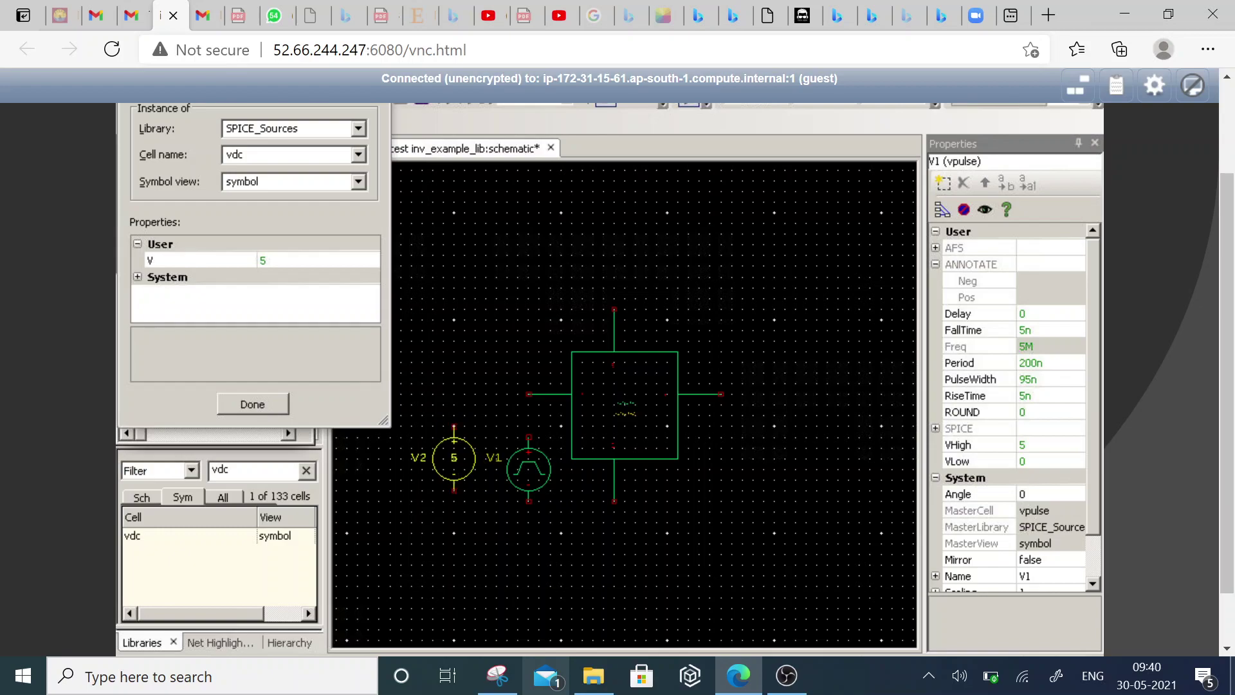
left_click(454, 502)
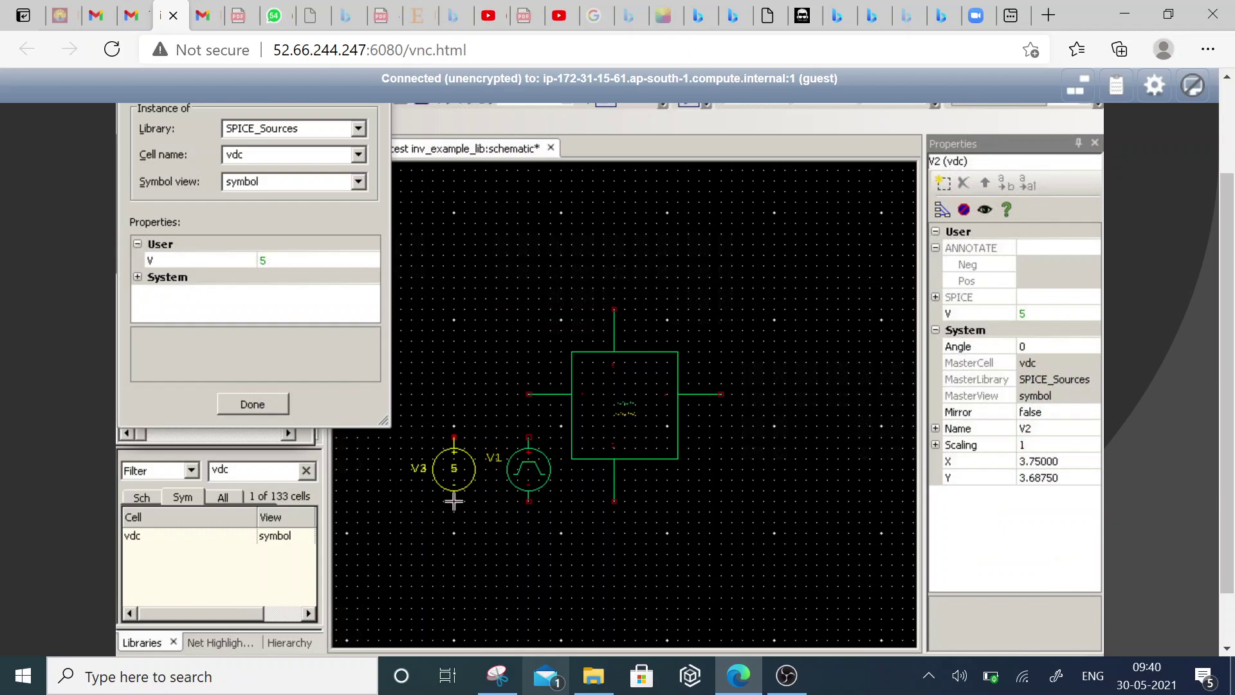
left_click(281, 260)
type("2")
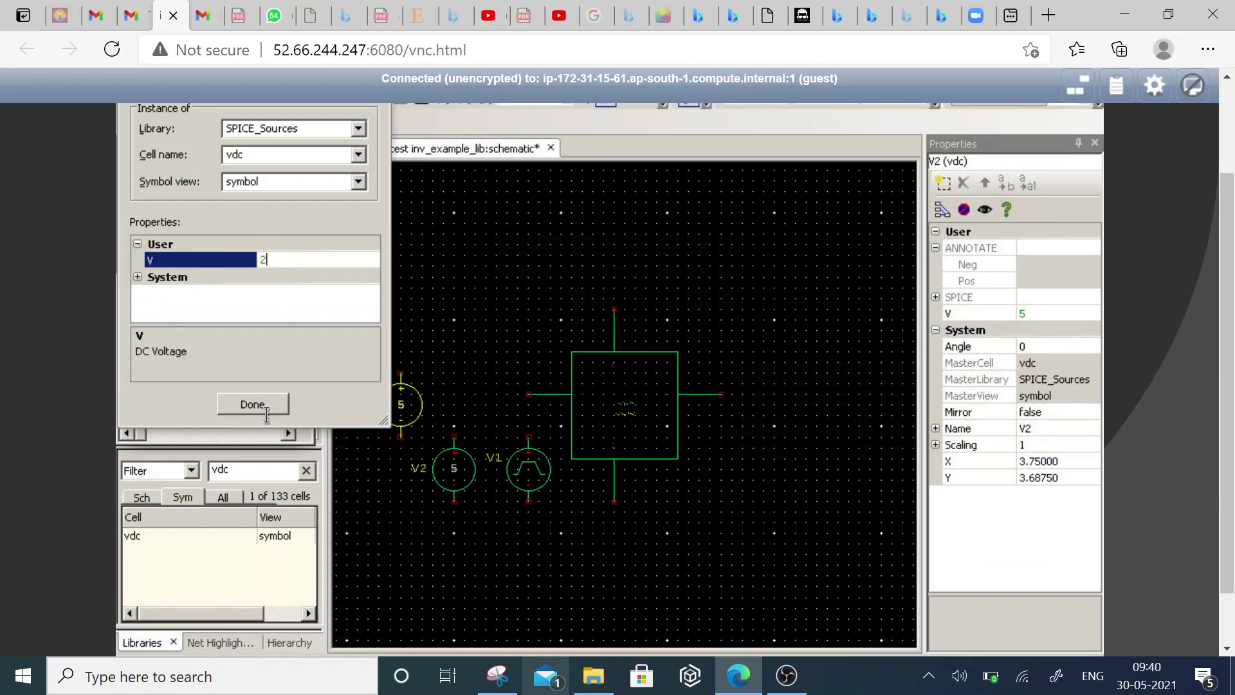
left_click(260, 406)
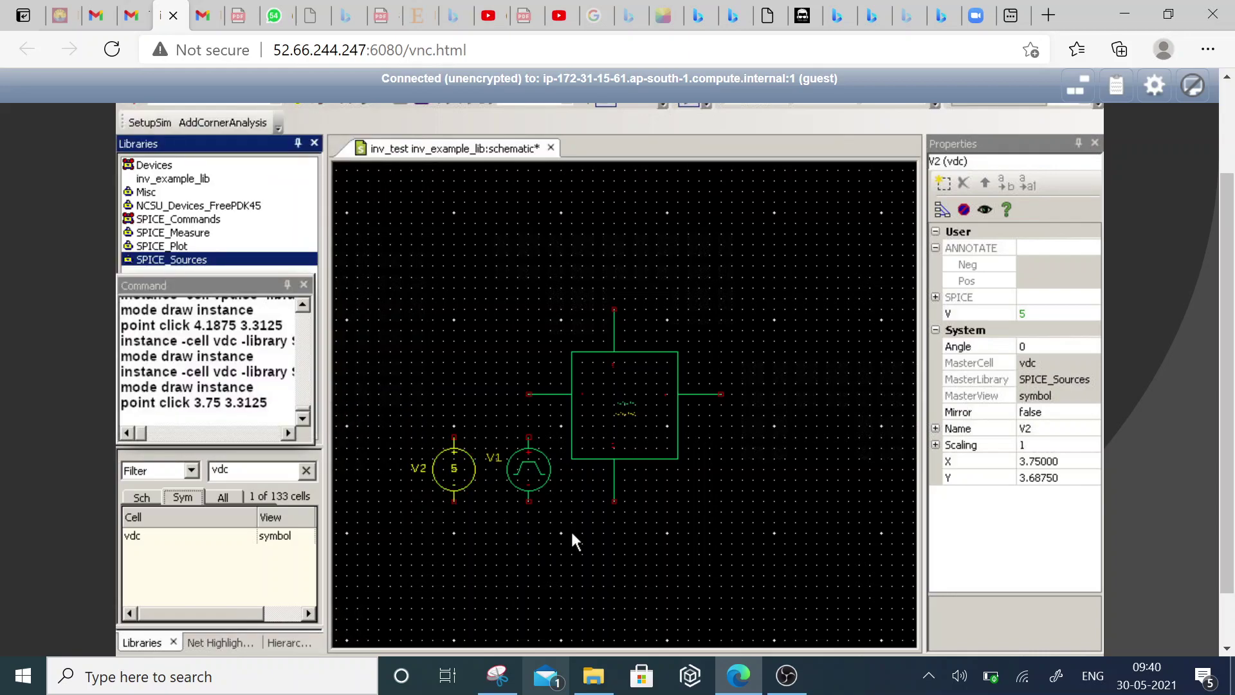
- Filter the Misc library's symbol cells by gnd and place one Gnd symbol directly below the inverter's lower pin
left_click(161, 191)
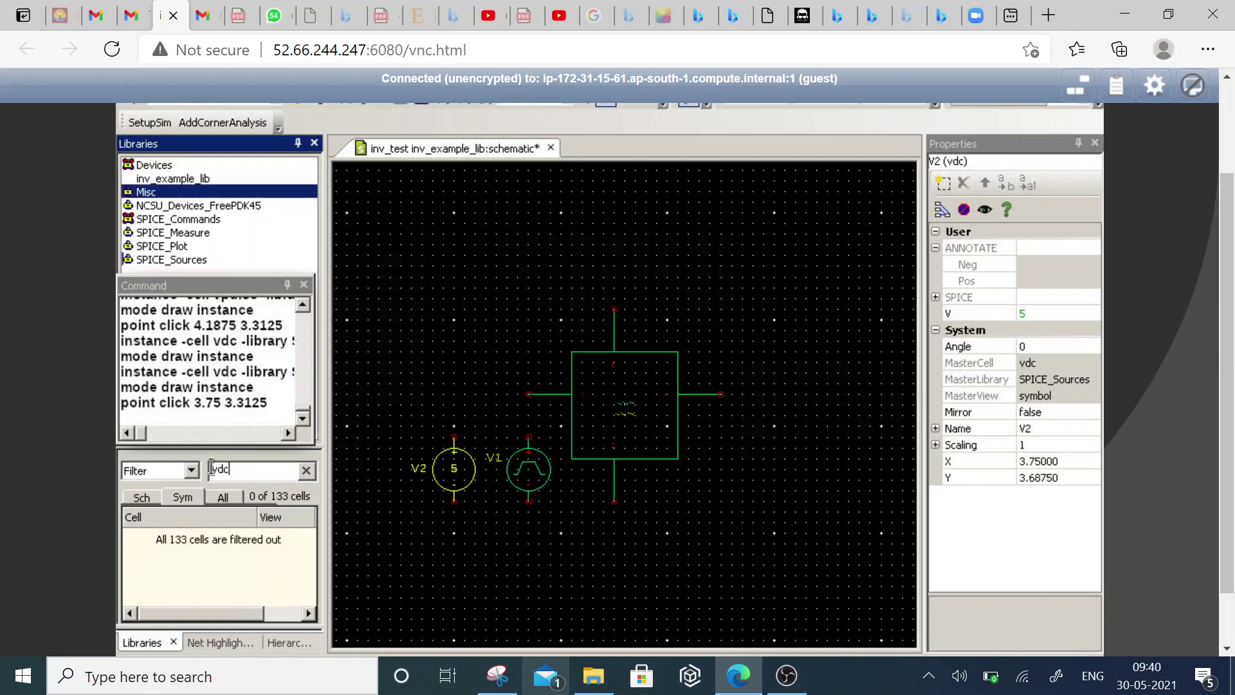
double_click(256, 472)
type("gnd")
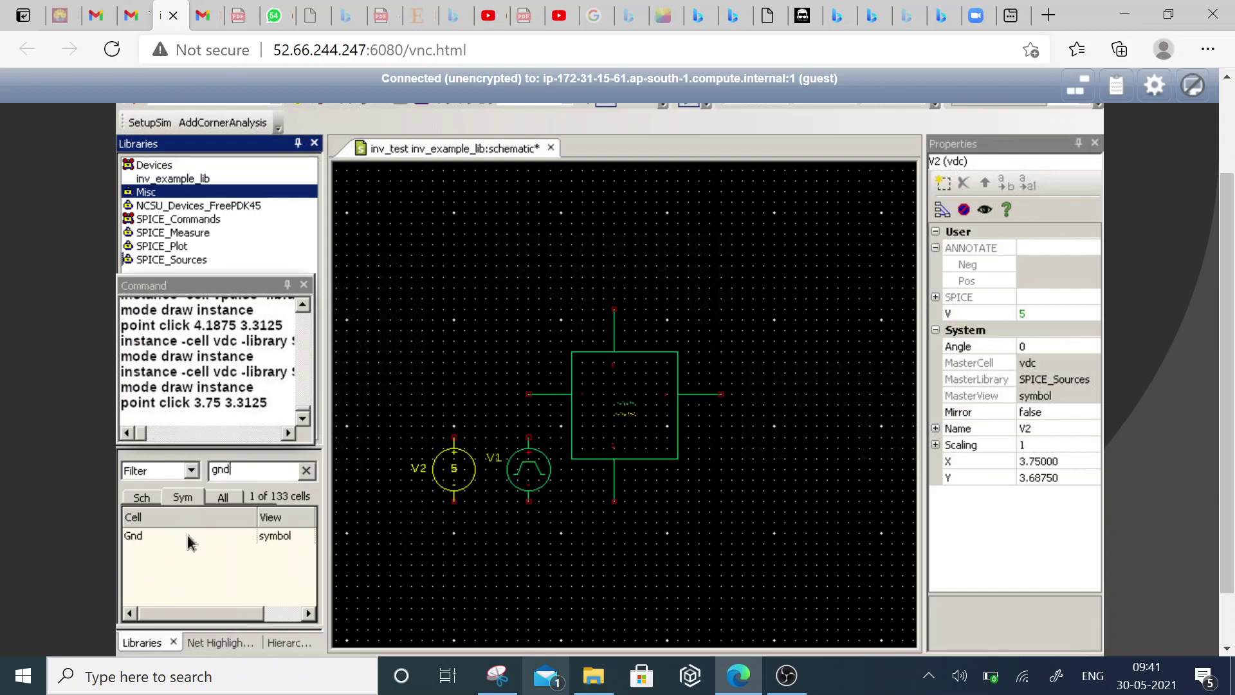
left_click(187, 536)
right_click(187, 536)
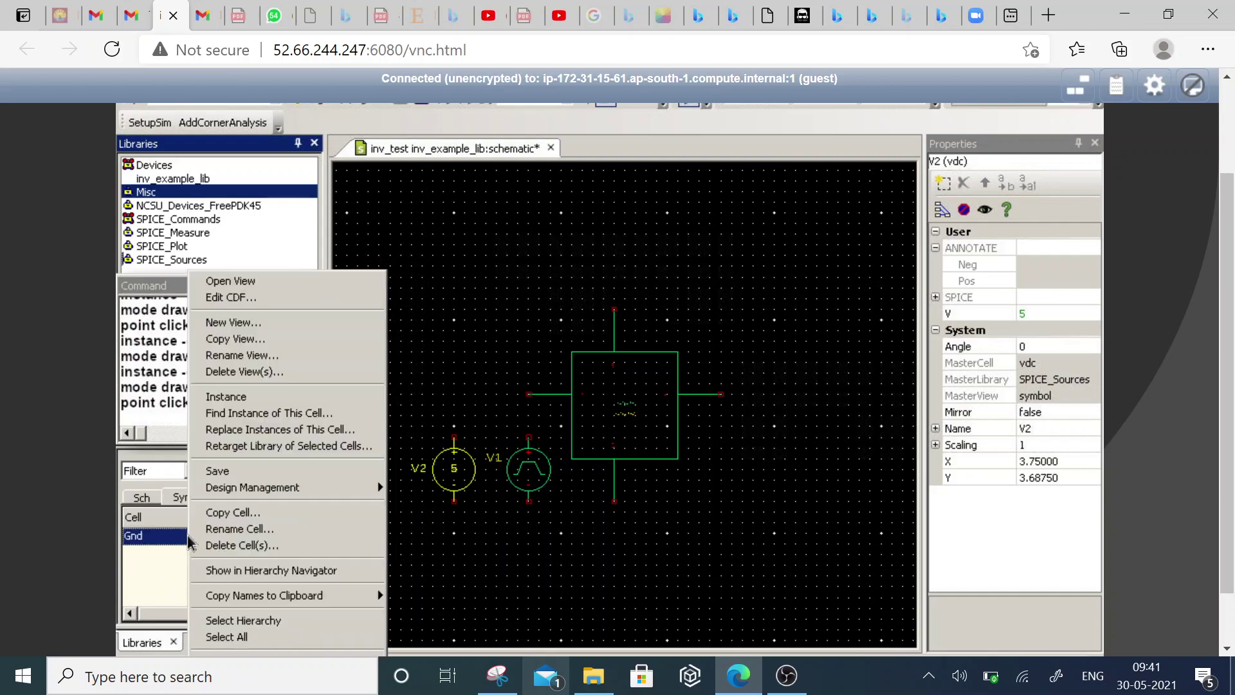
left_click(257, 401)
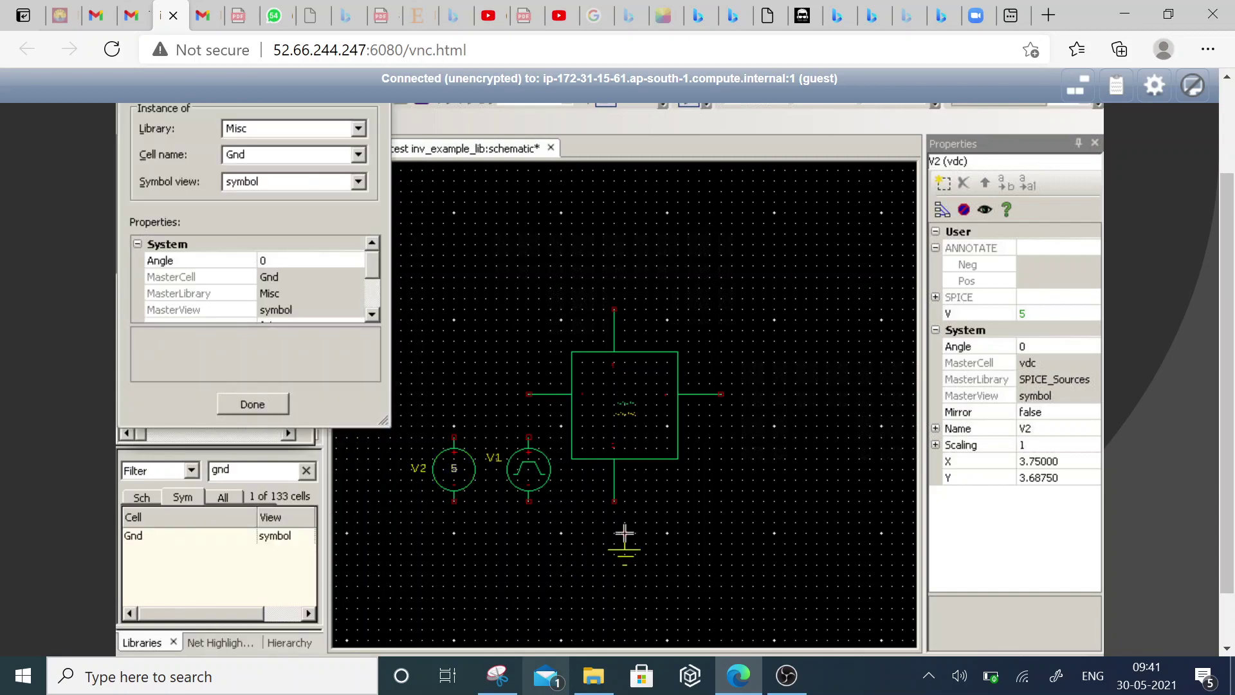
left_click(614, 534)
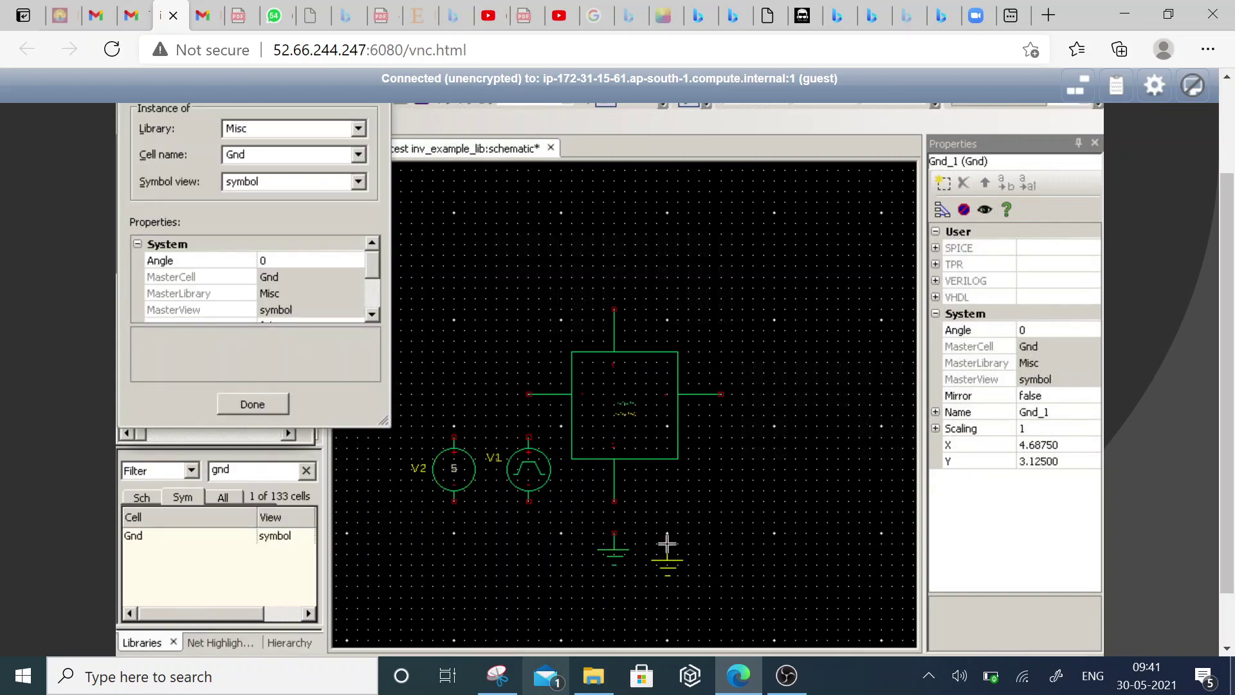
key("Escape")
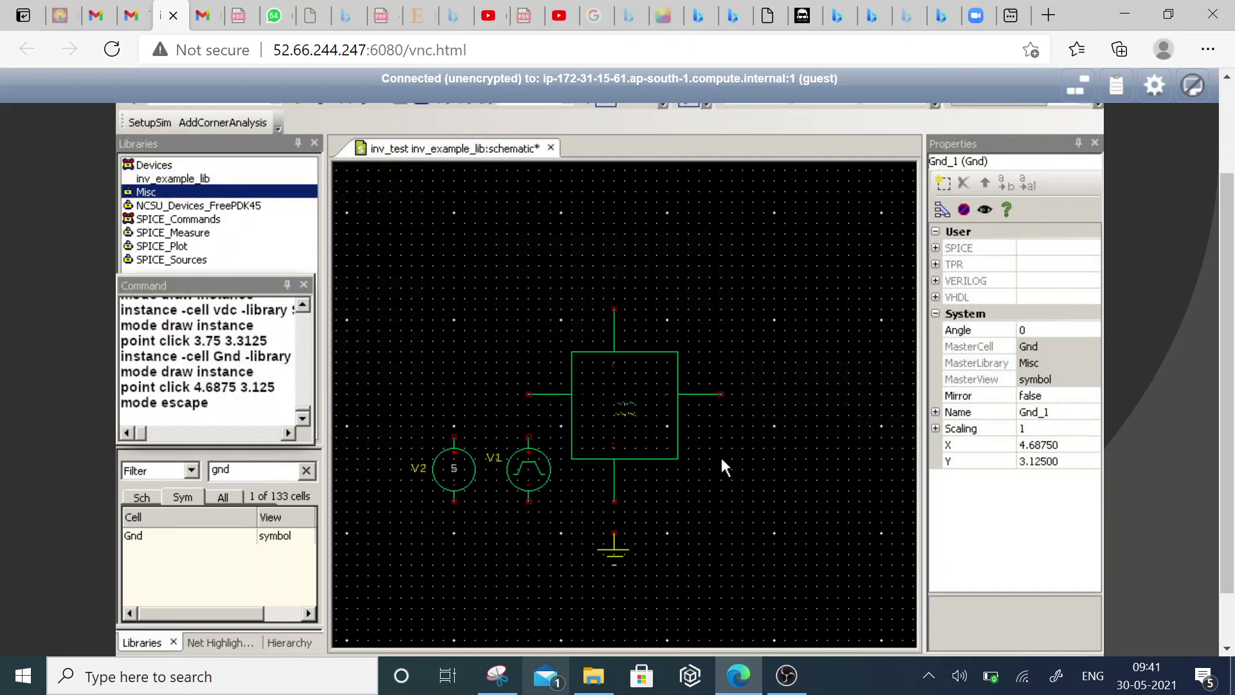
- Wire the vpulse source's positive terminal to the inverter's input pin and the vdc source's positive terminal to the inverter's upper pin
scroll(1228, 209, "up", 2)
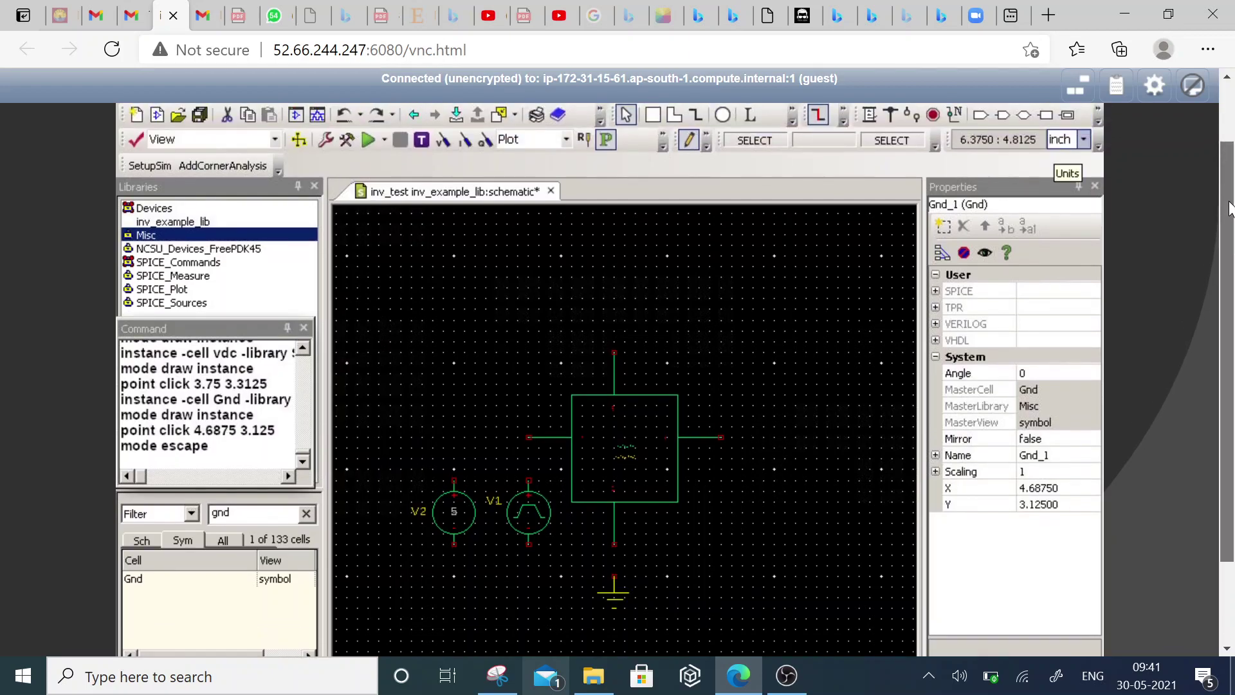
left_click(875, 119)
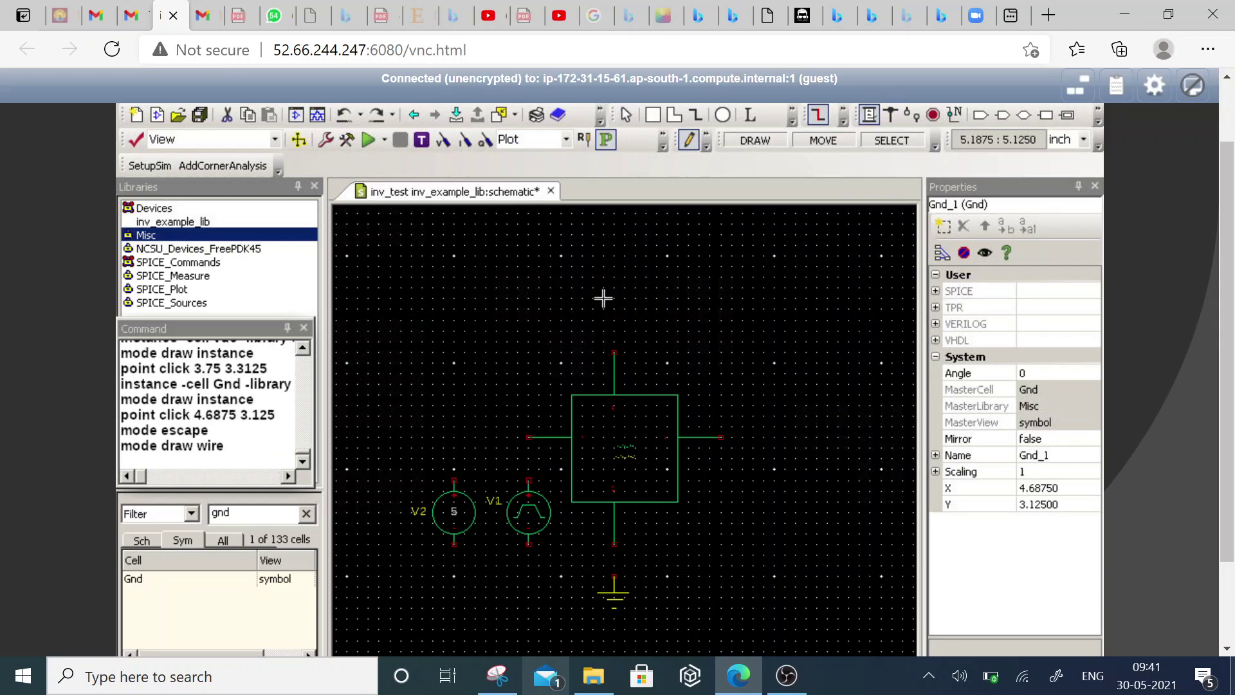
left_click(527, 480)
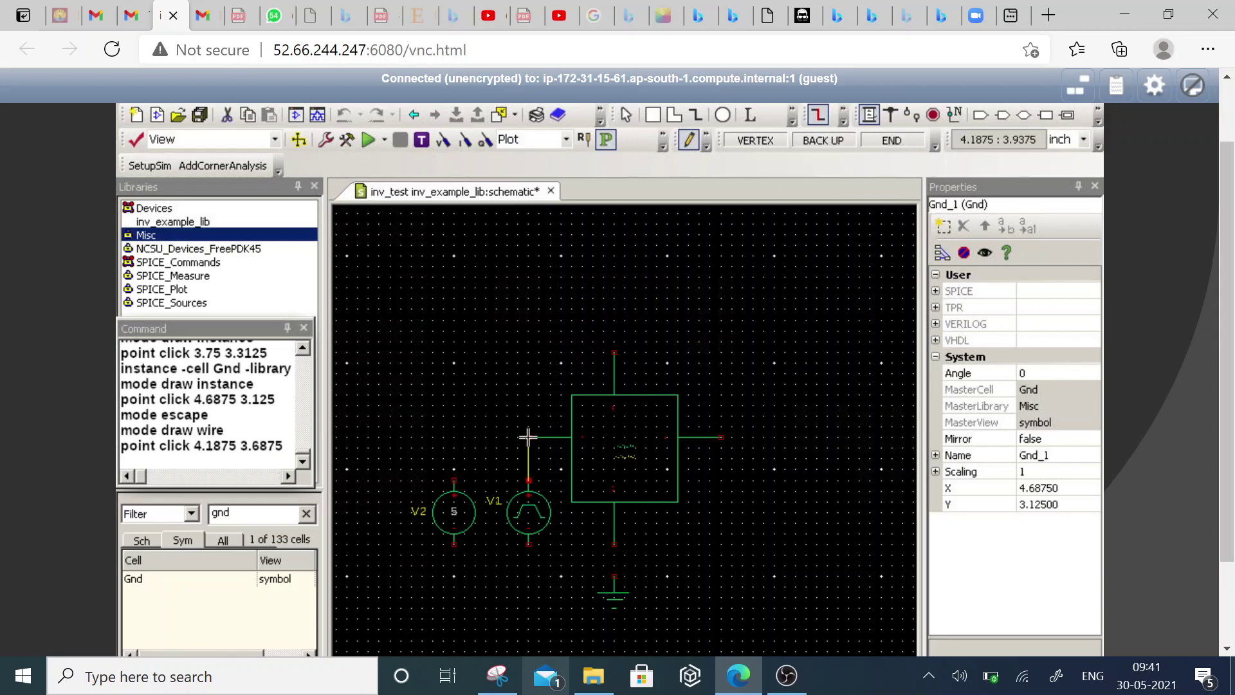
left_click(528, 437)
left_click(453, 480)
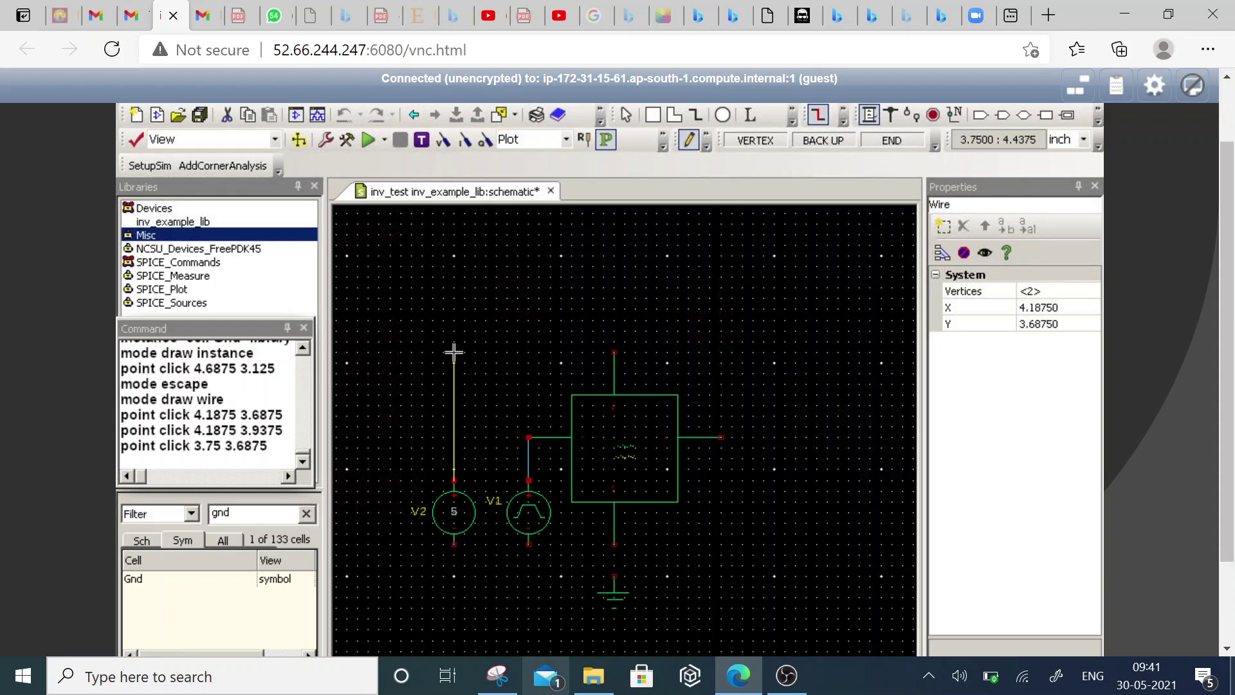
left_click(453, 351)
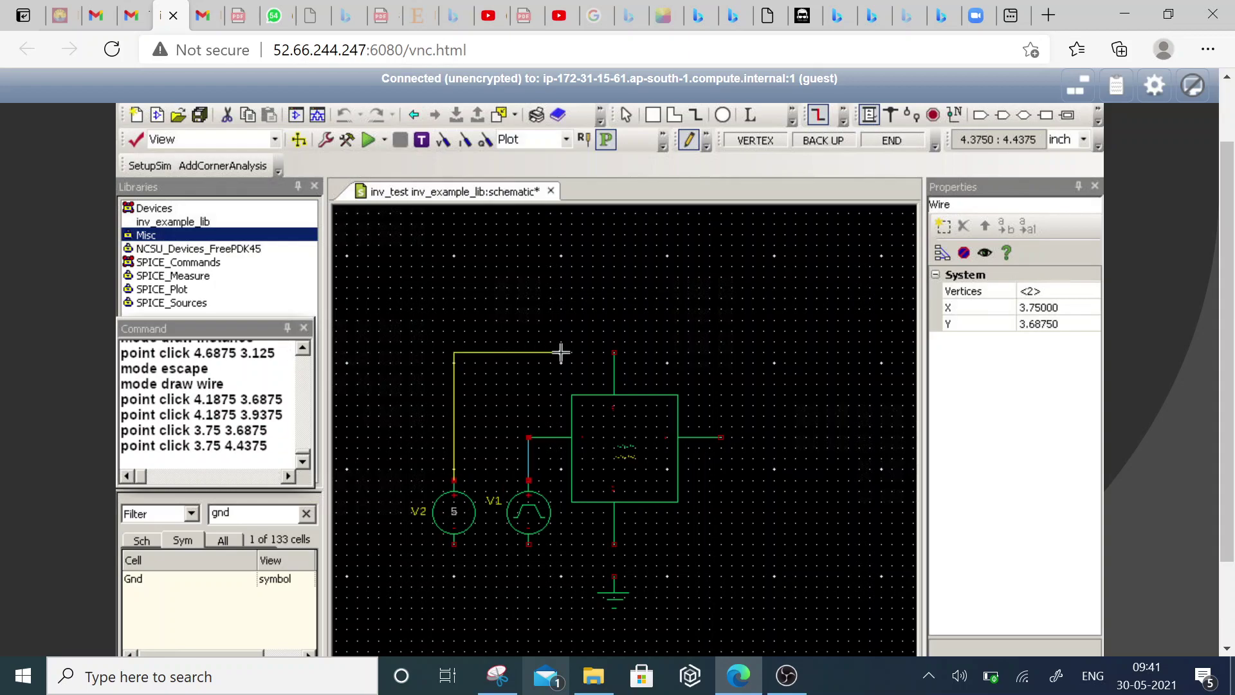
left_click(615, 352)
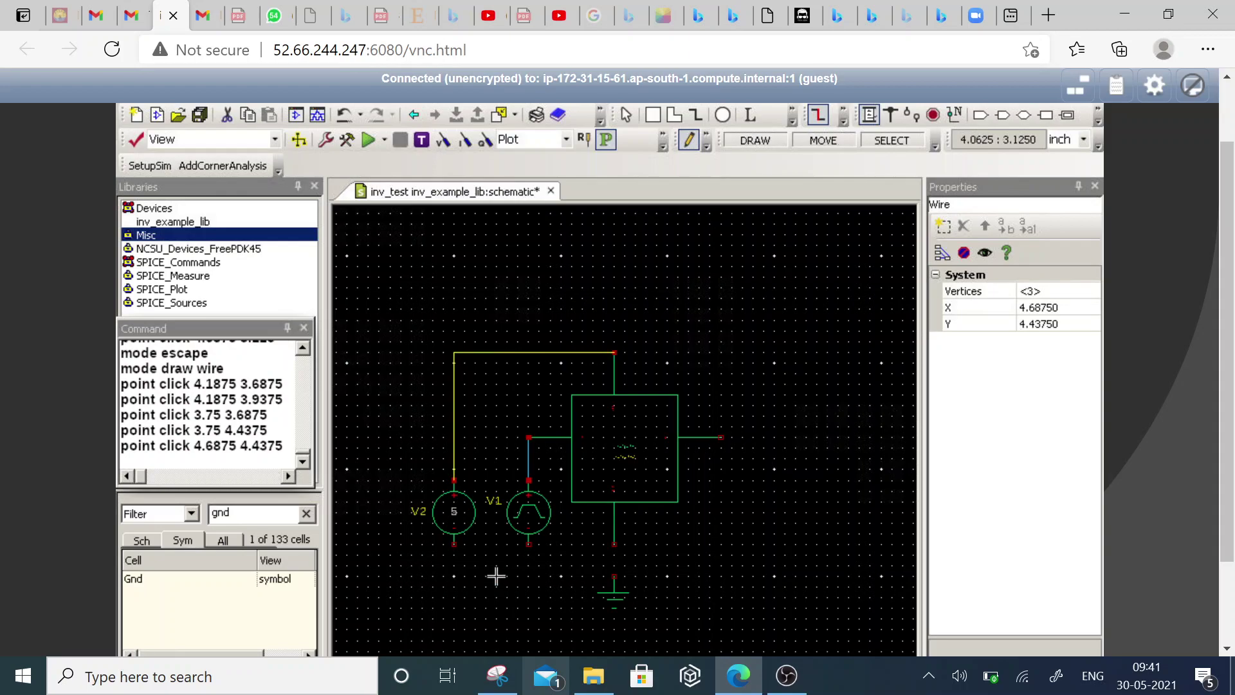
- Wire the negative terminals of both sources to the inverter's lower pin and connect that pin to the Gnd symbol
left_click(454, 544)
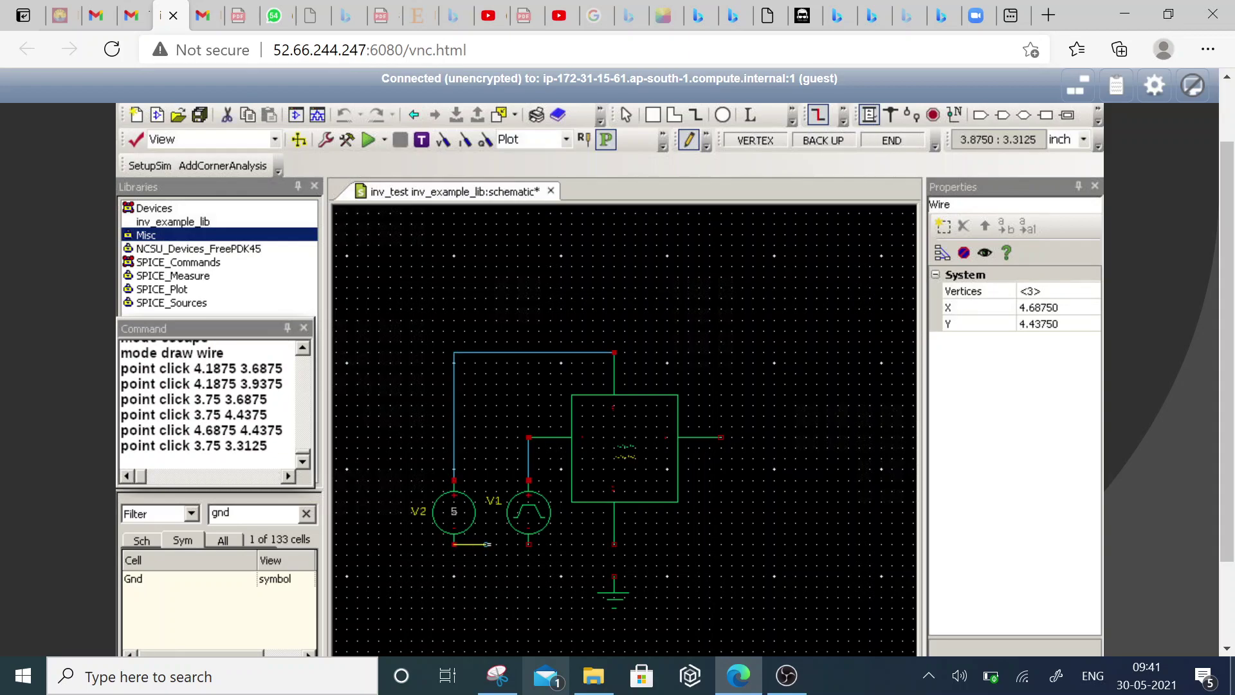
left_click(529, 544)
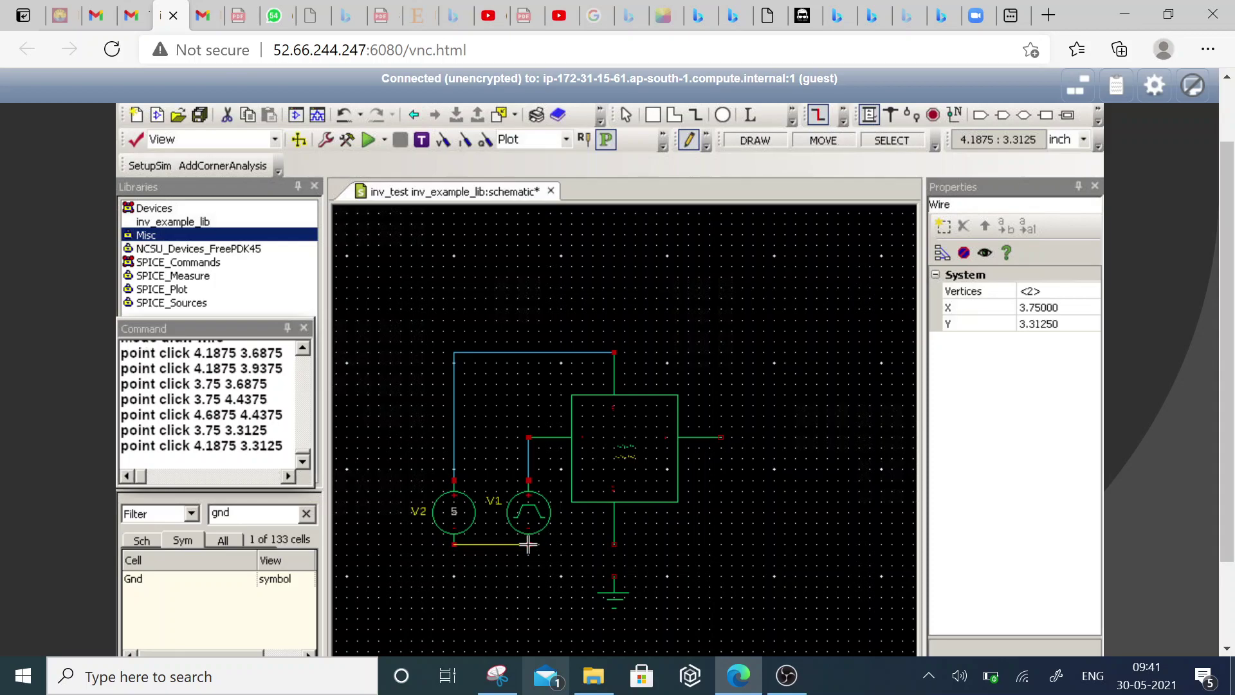
left_click(614, 544)
left_click(529, 544)
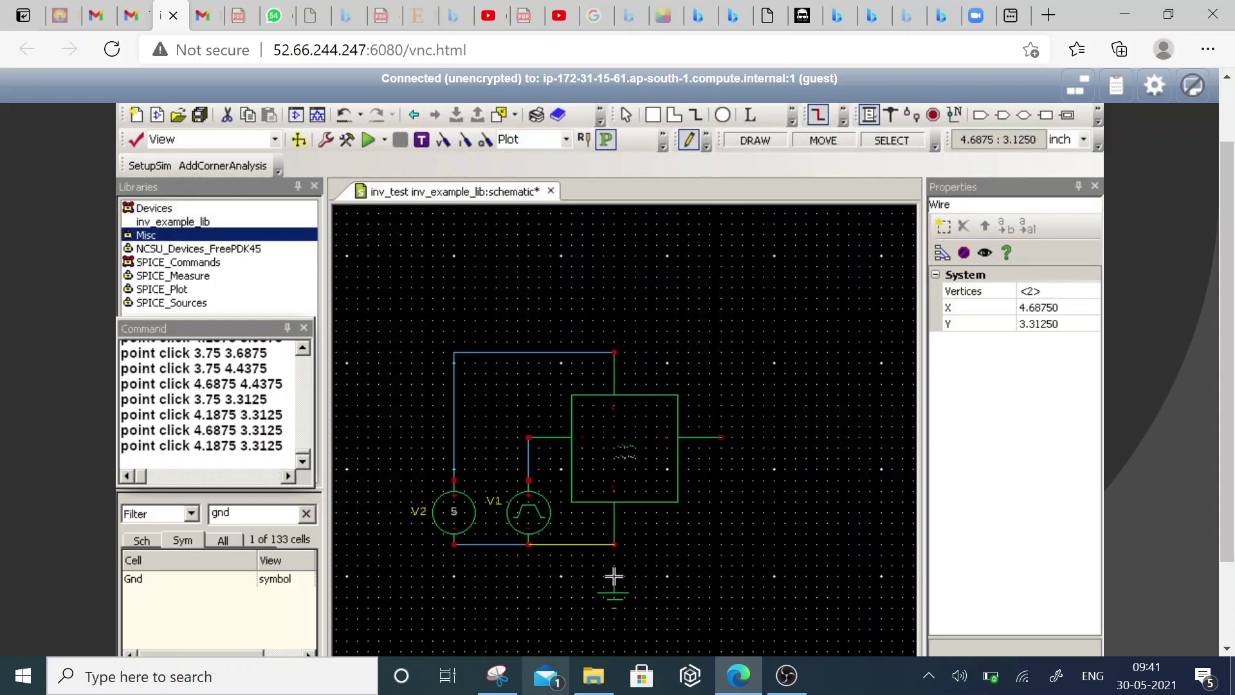
left_click(614, 576)
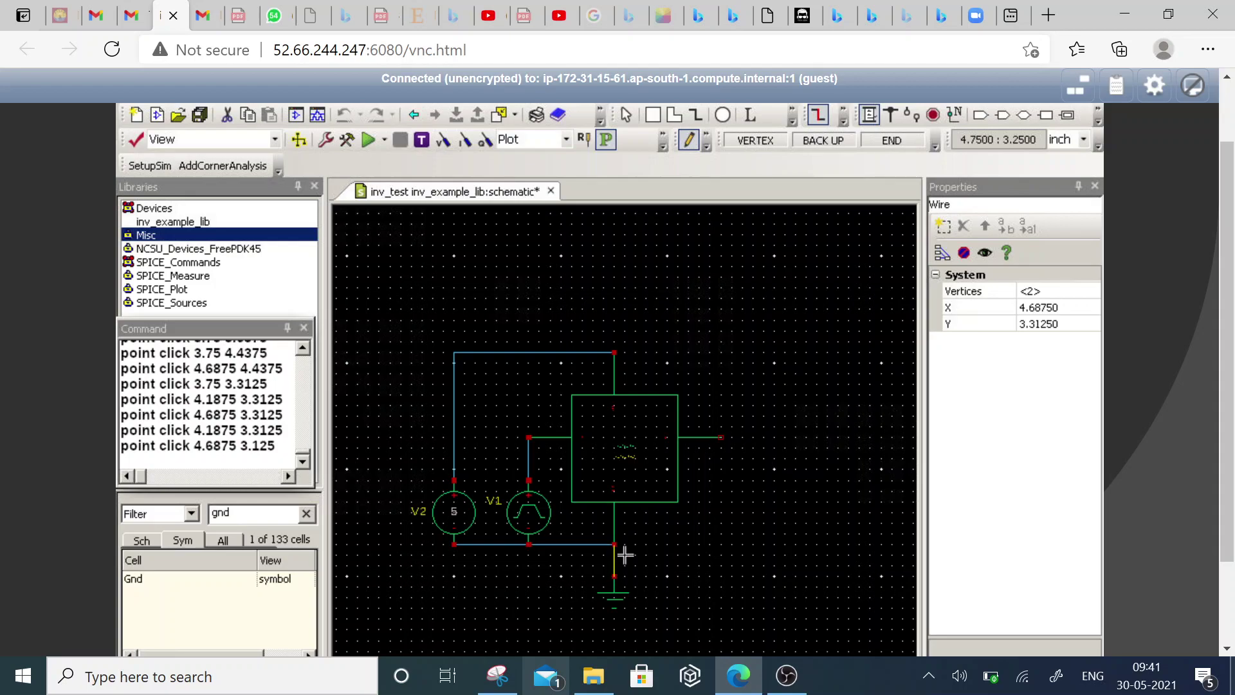
left_click(613, 544)
right_click(614, 545)
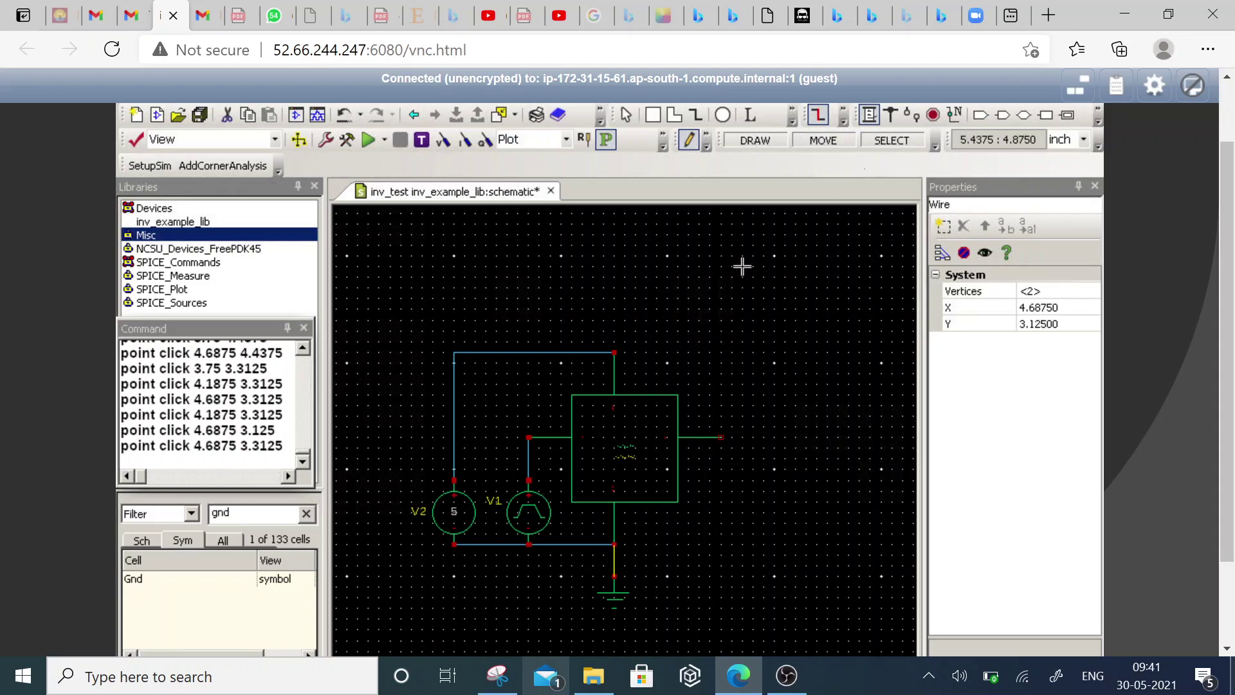
- Place an input port named a on the wire between the vpulse source and the inverter's input pin
left_click(981, 116)
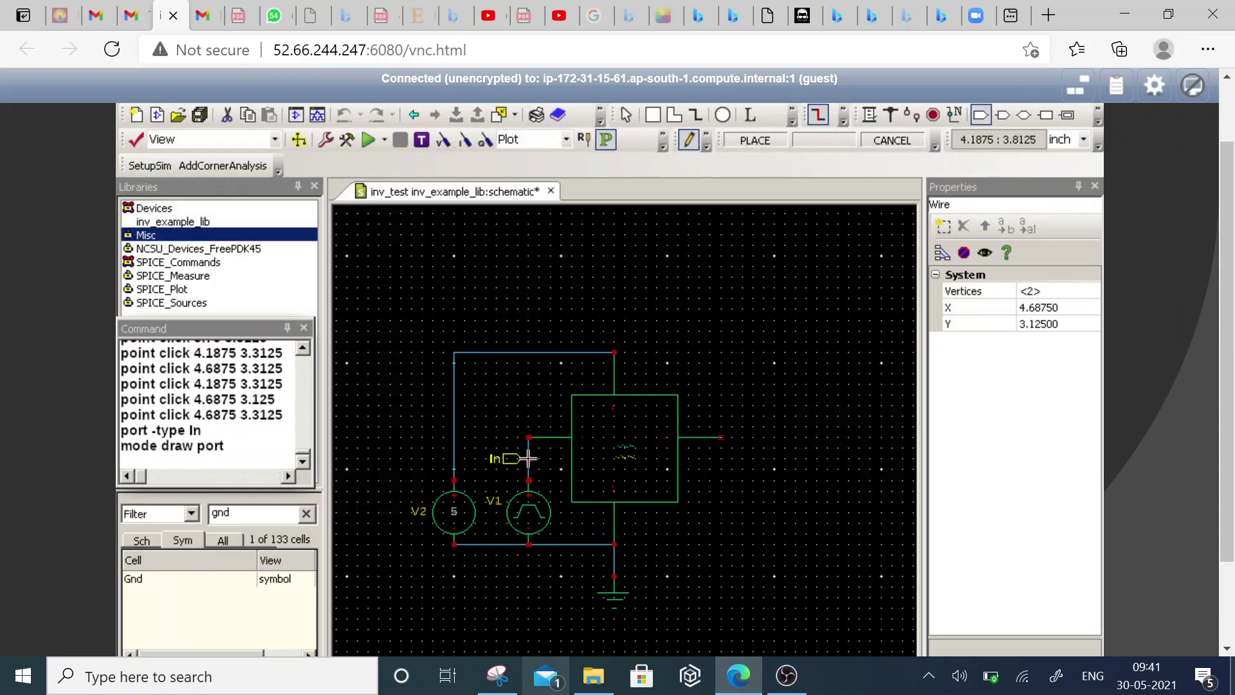
left_click(528, 458)
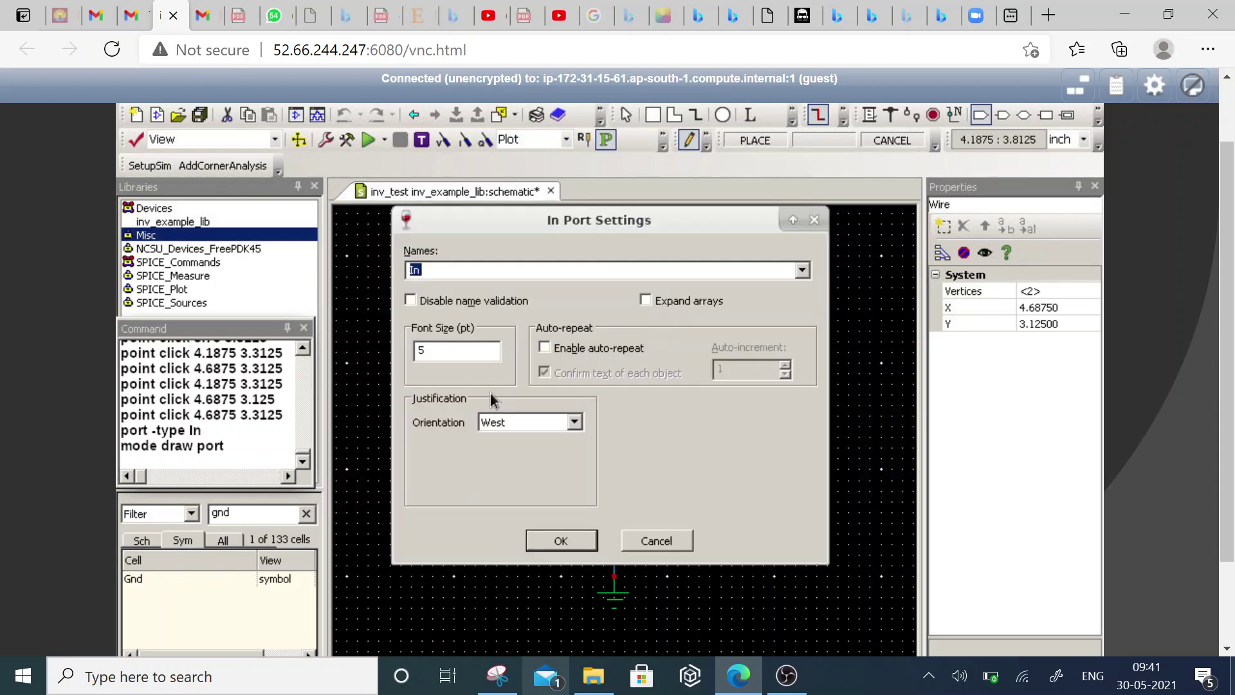
type("a")
left_click(561, 540)
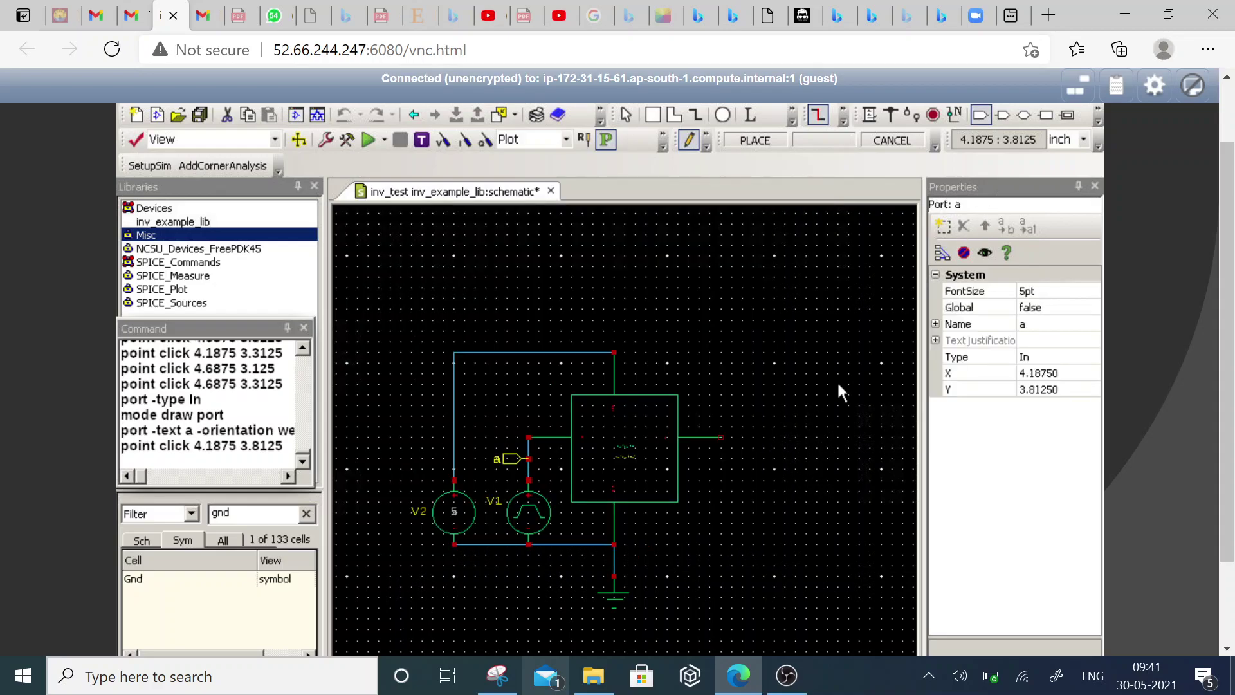
- Place an output port named y a short gap beyond the inverter's output pin, level with it
left_click(1002, 115)
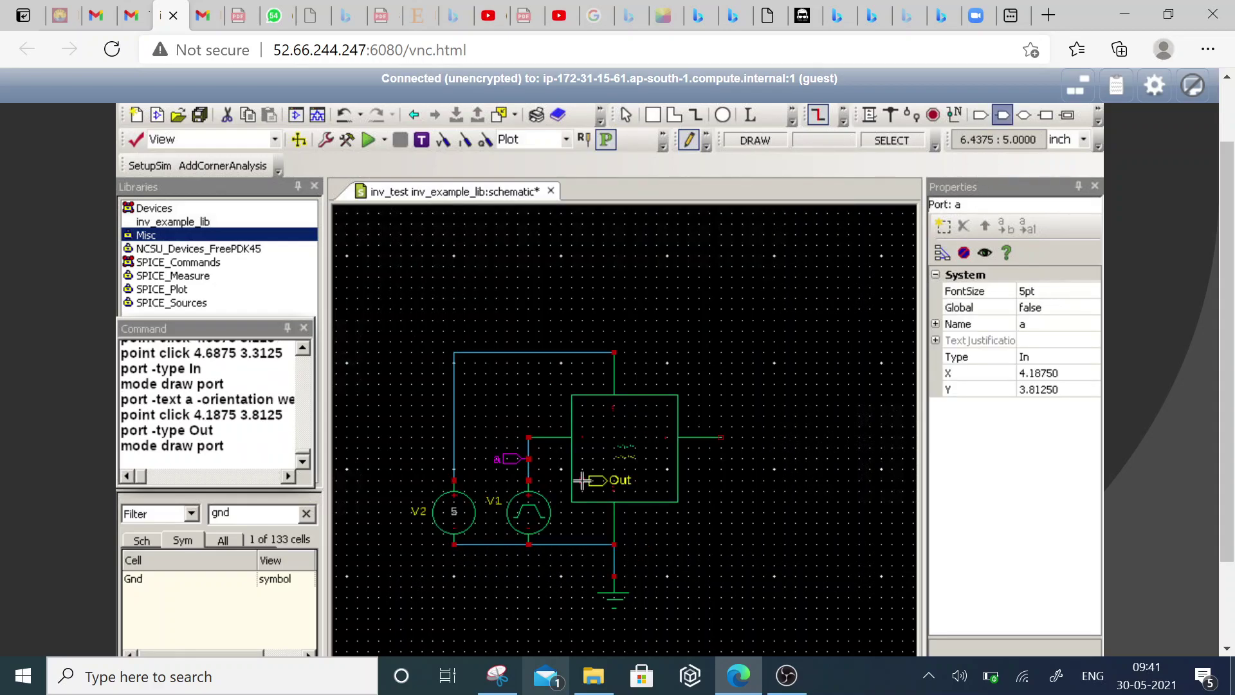
left_click(754, 438)
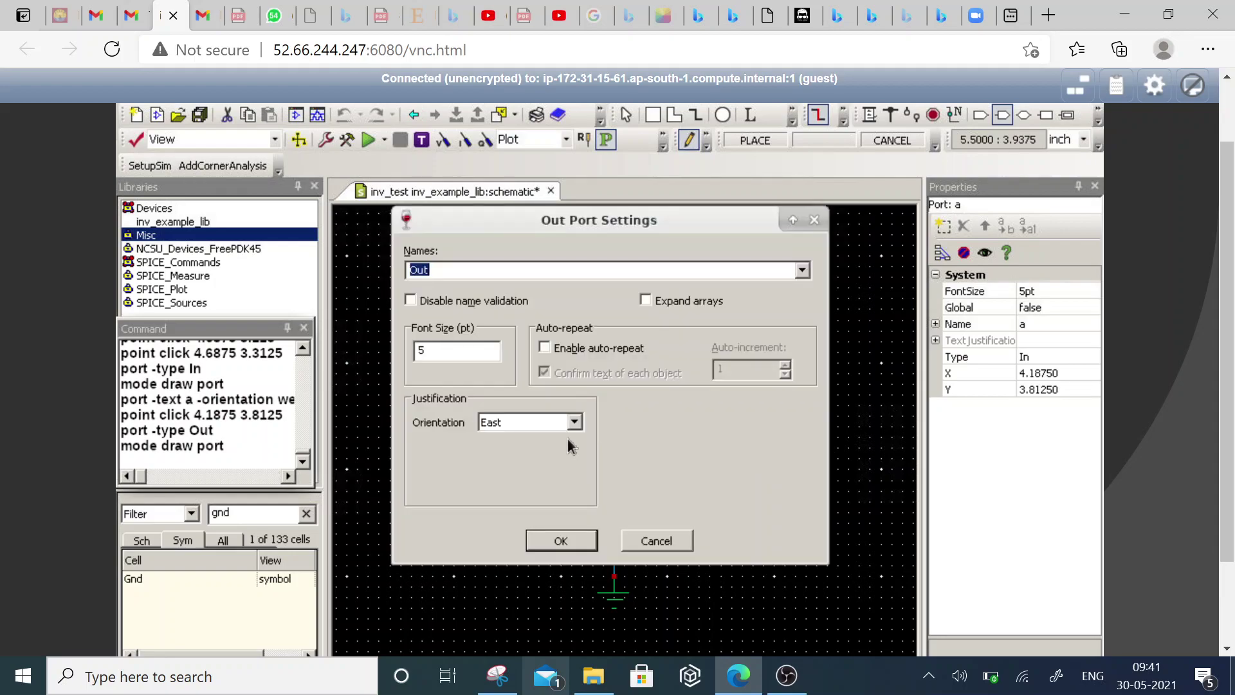
left_click(566, 539)
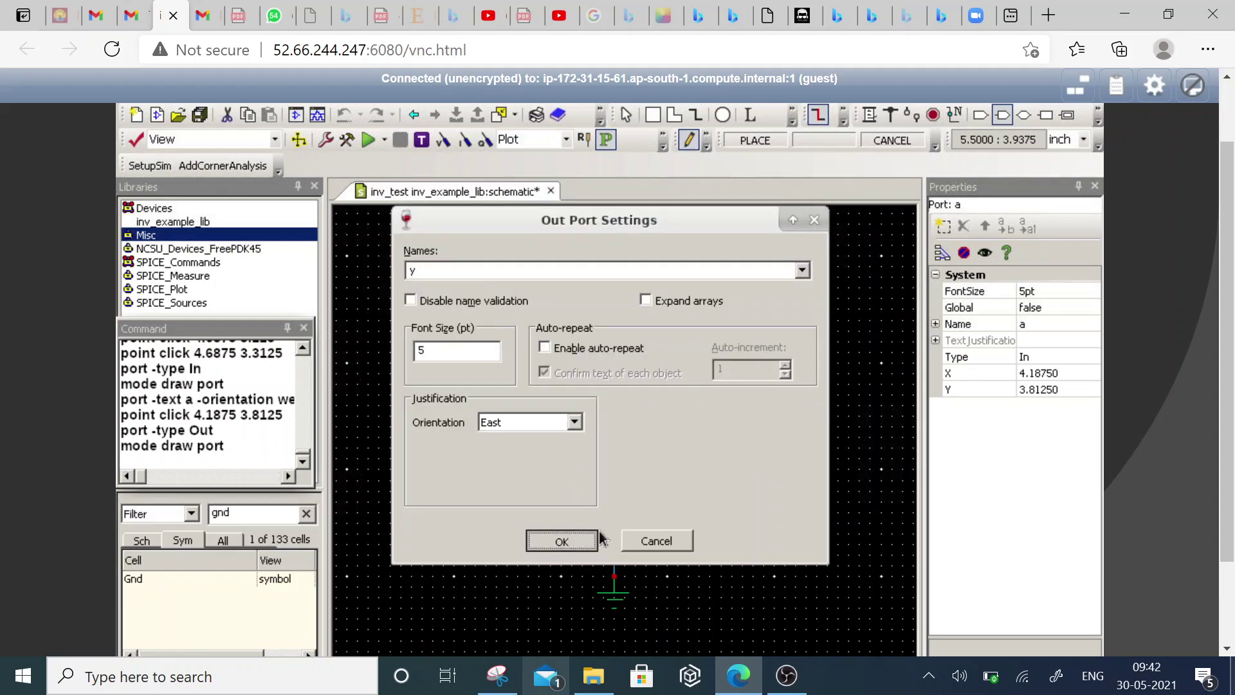
- Wire the inverter's output pin to output port y
left_click(869, 116)
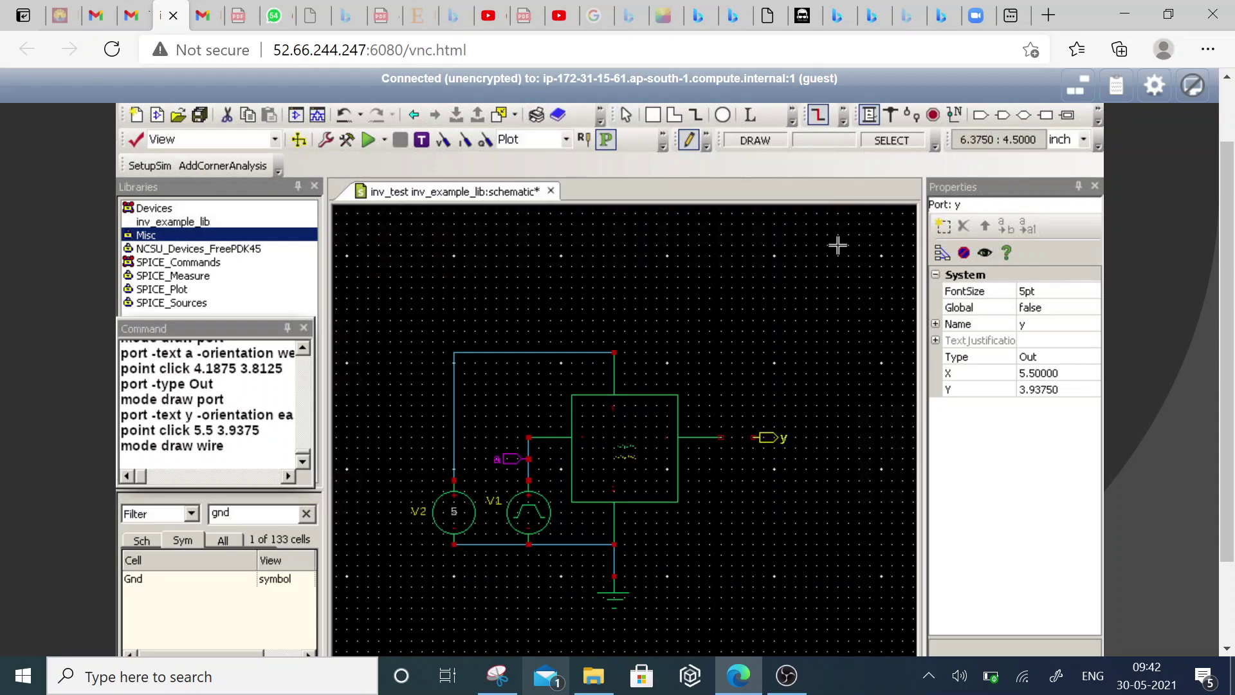
- Wire the inverter block's output pin to output port y
left_click(721, 438)
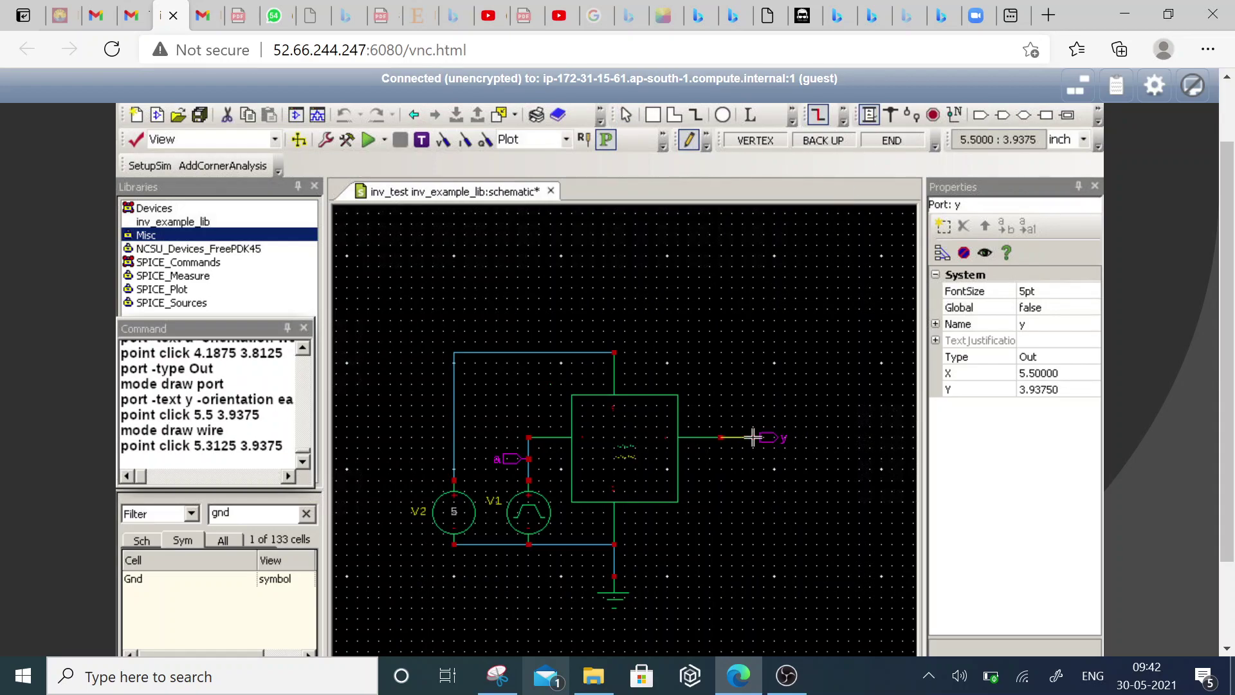
left_click(752, 437)
key("Escape")
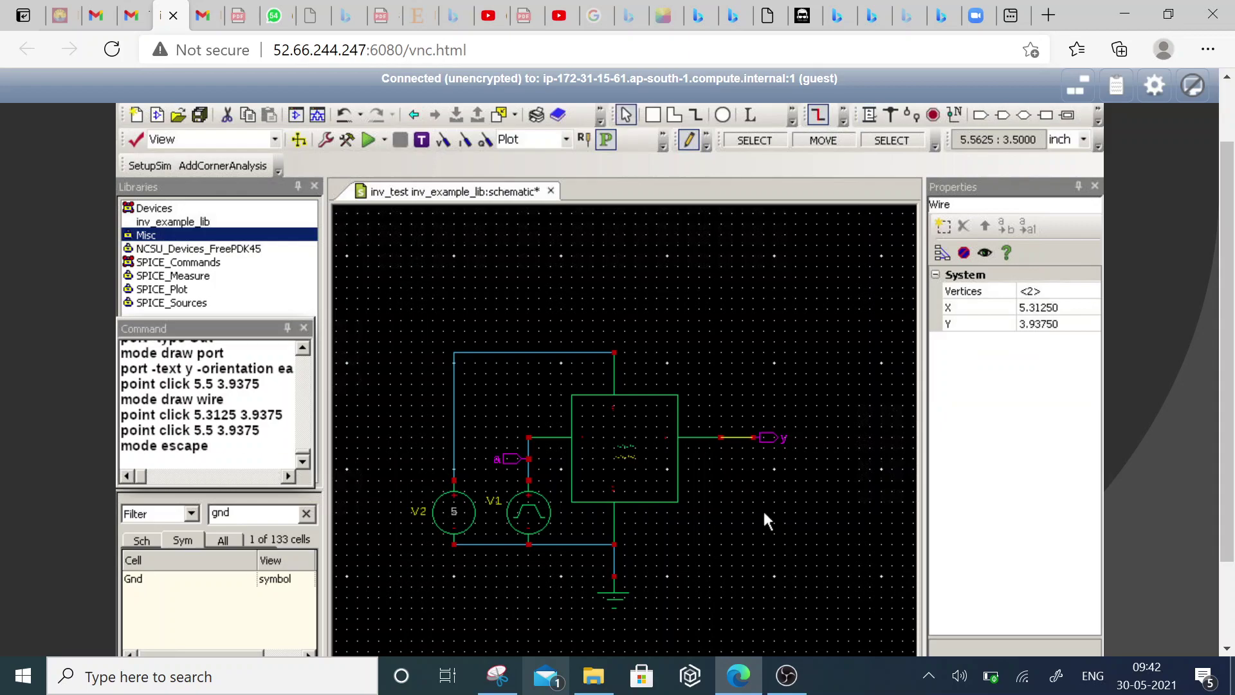
left_click(765, 514)
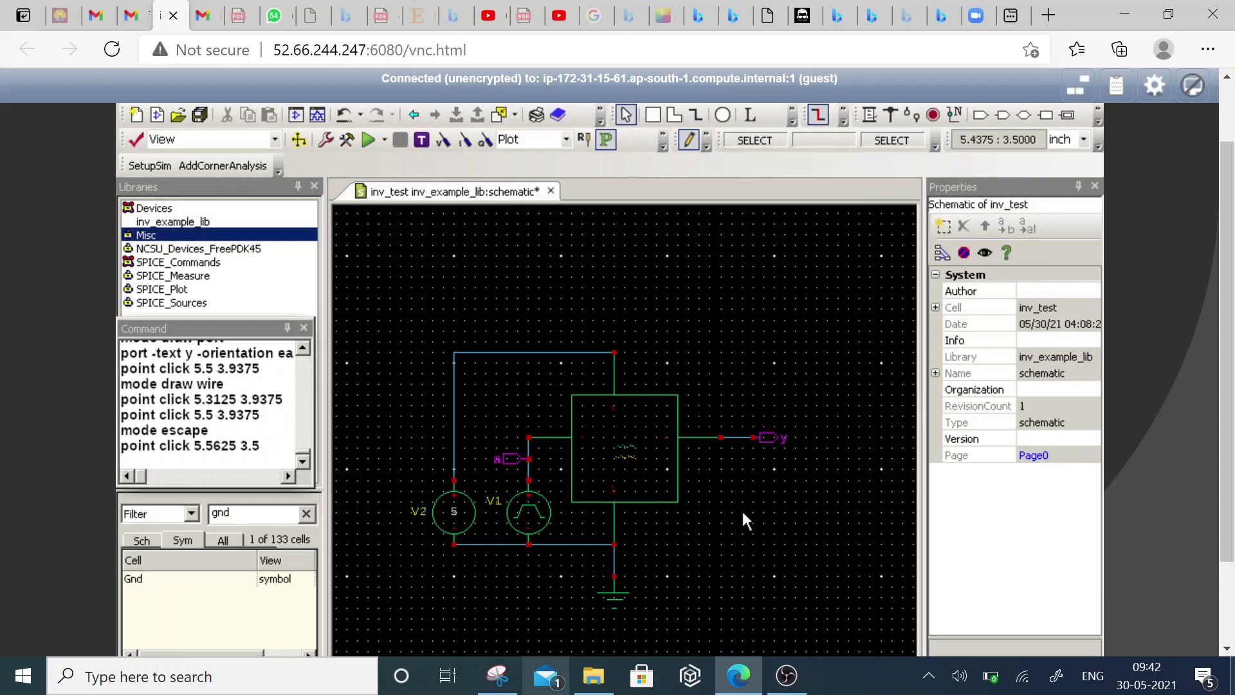
- Descend into the inverter block to examine its transistor-level schematic, then return to the inv_test schematic
double_click(623, 433)
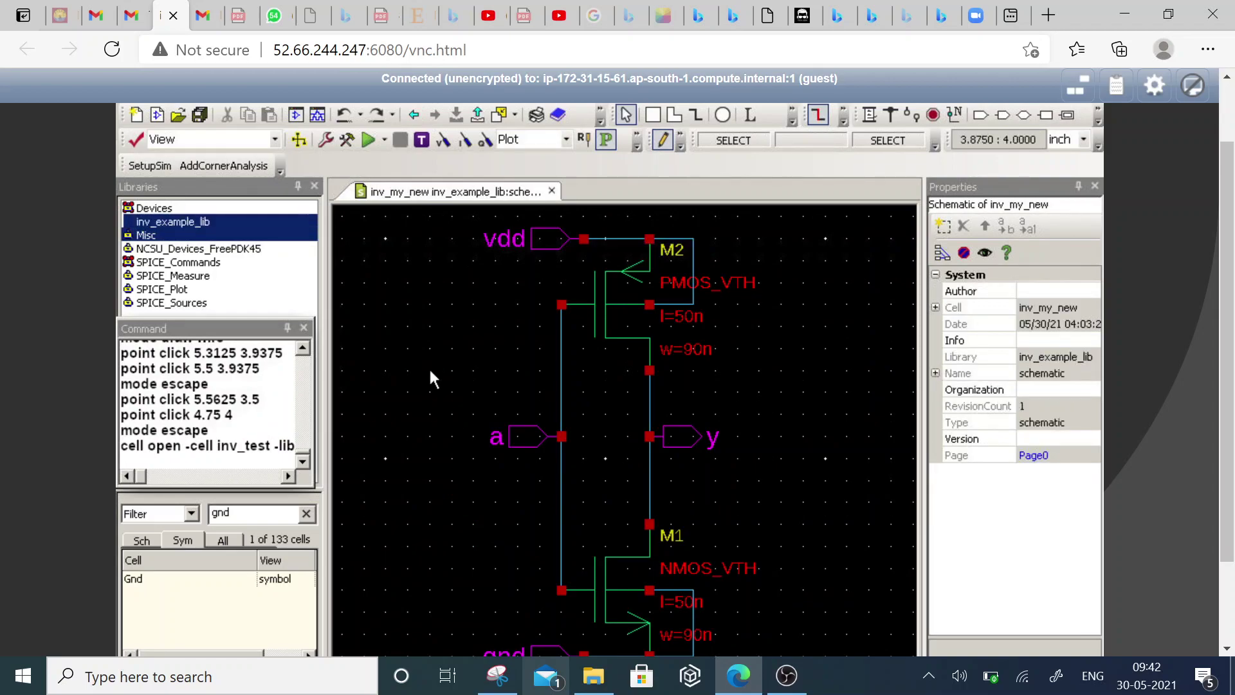
left_click(428, 345)
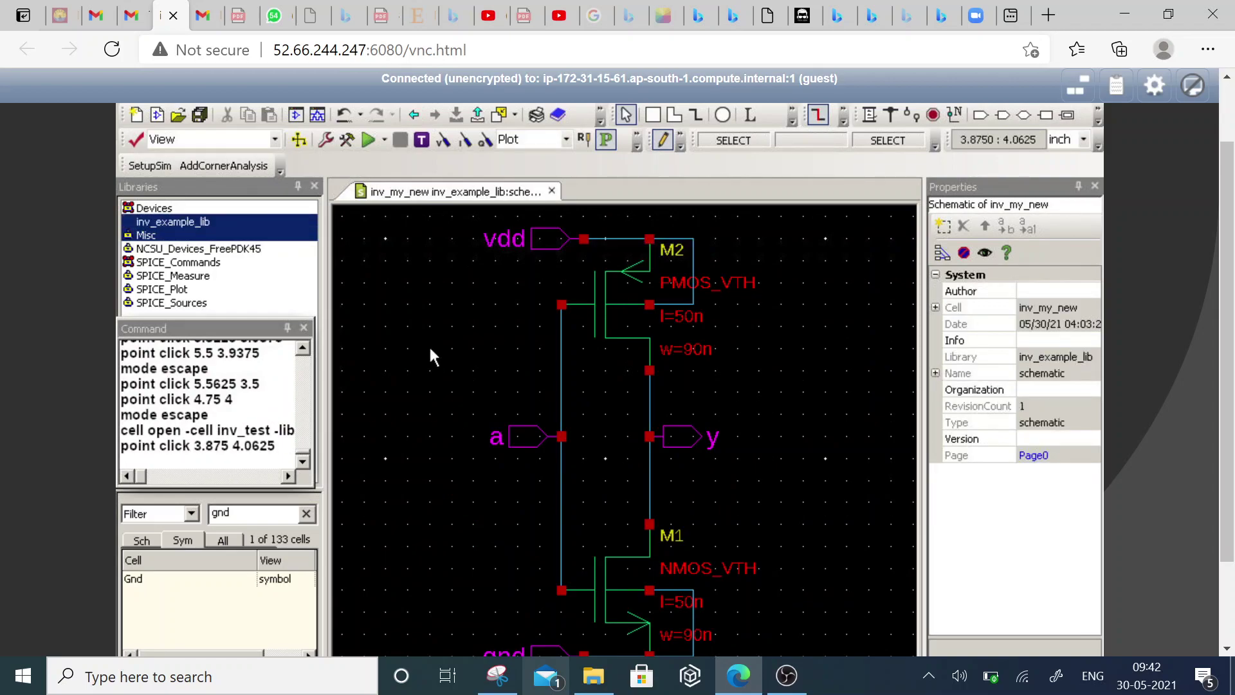
double_click(384, 251)
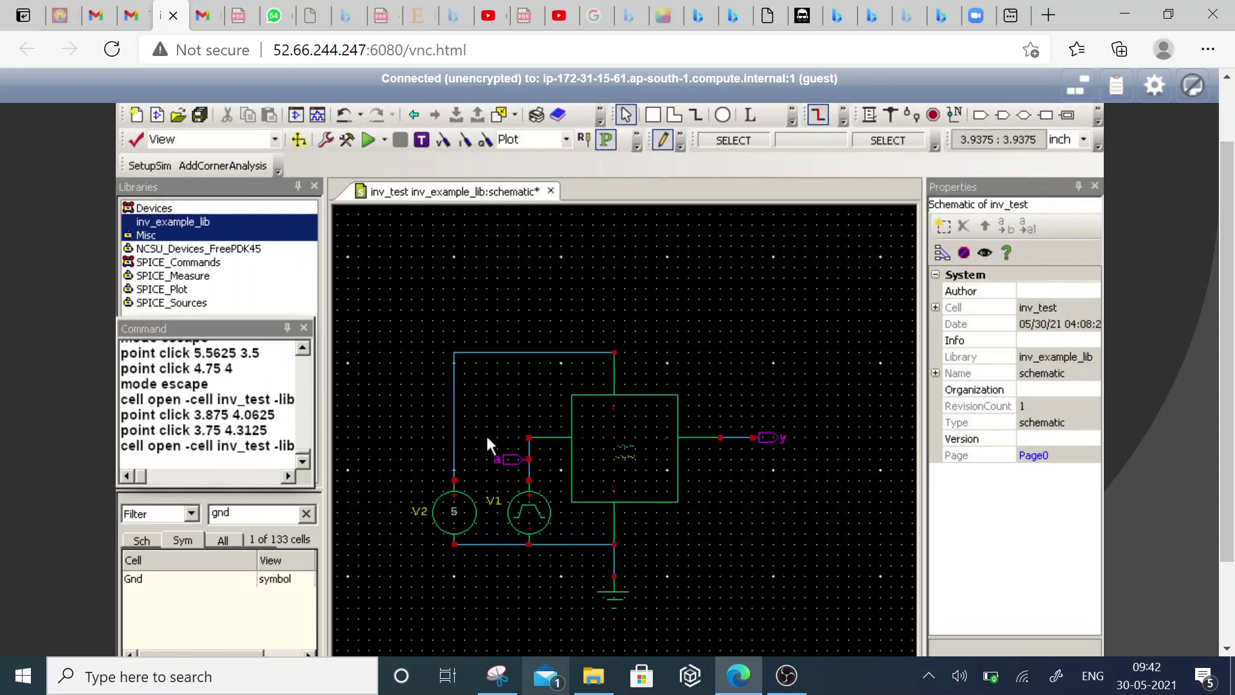
- Filter the SPICE_Plot library's cells by "vol" and select the V_VoltagePrint cell
left_click(178, 291)
double_click(228, 512)
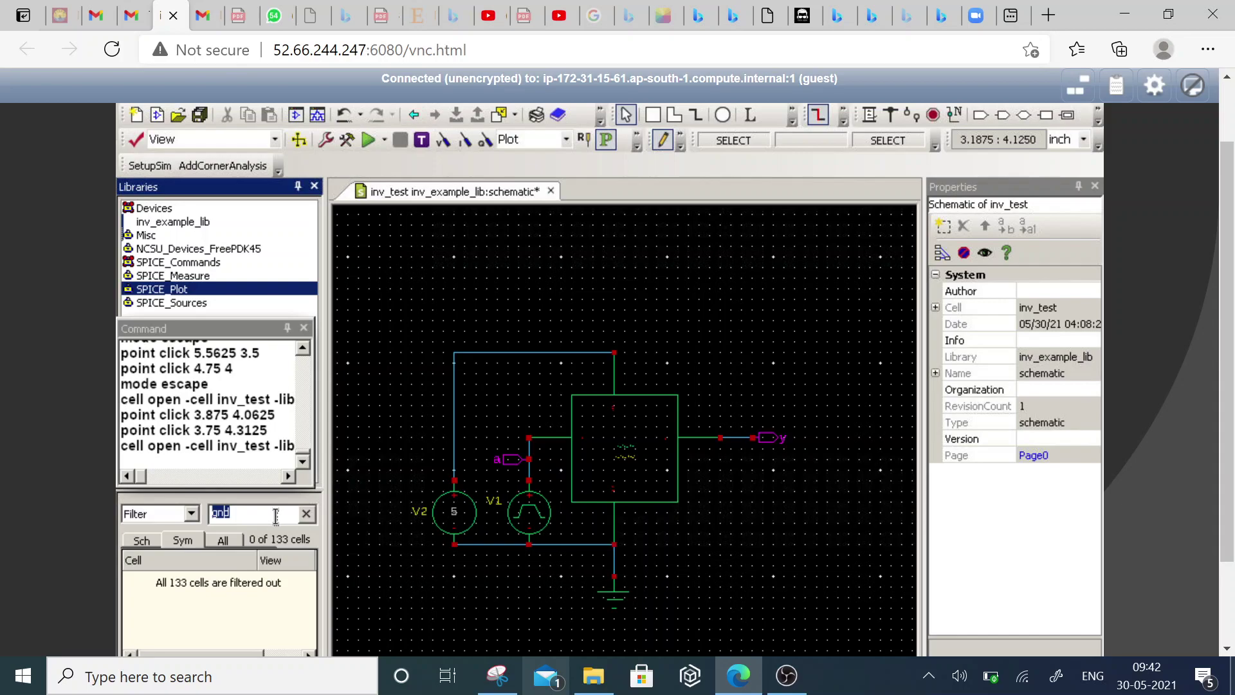
type("v")
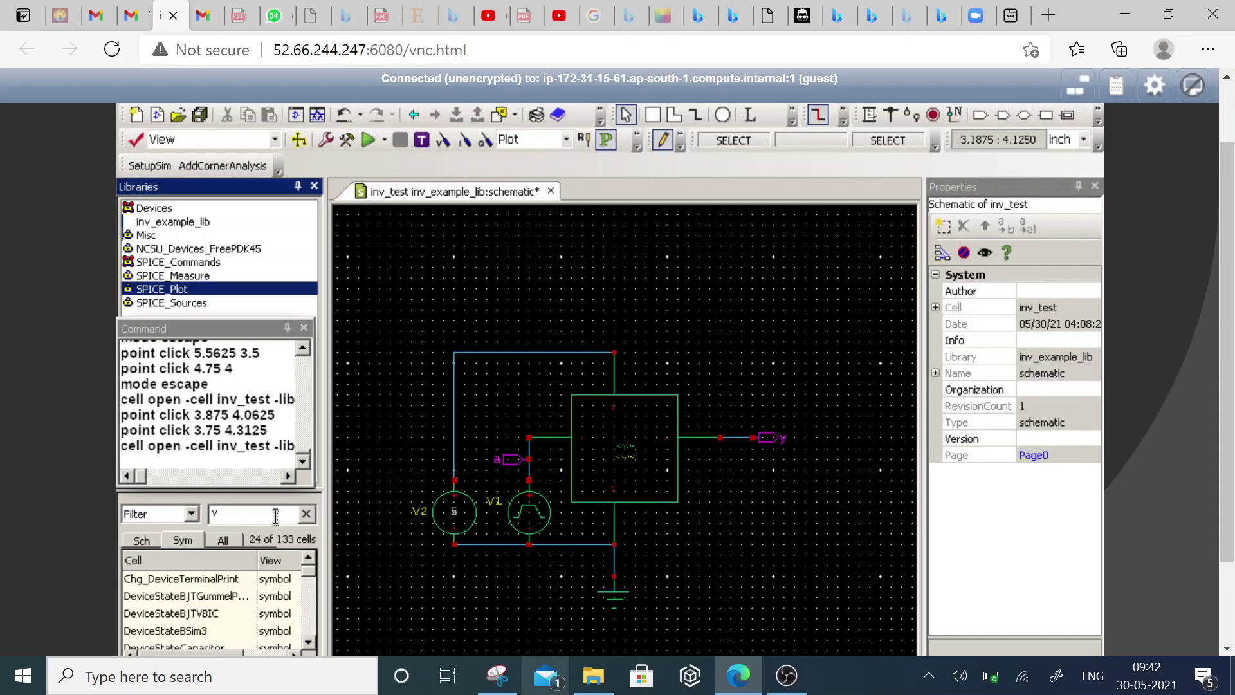
type("ol")
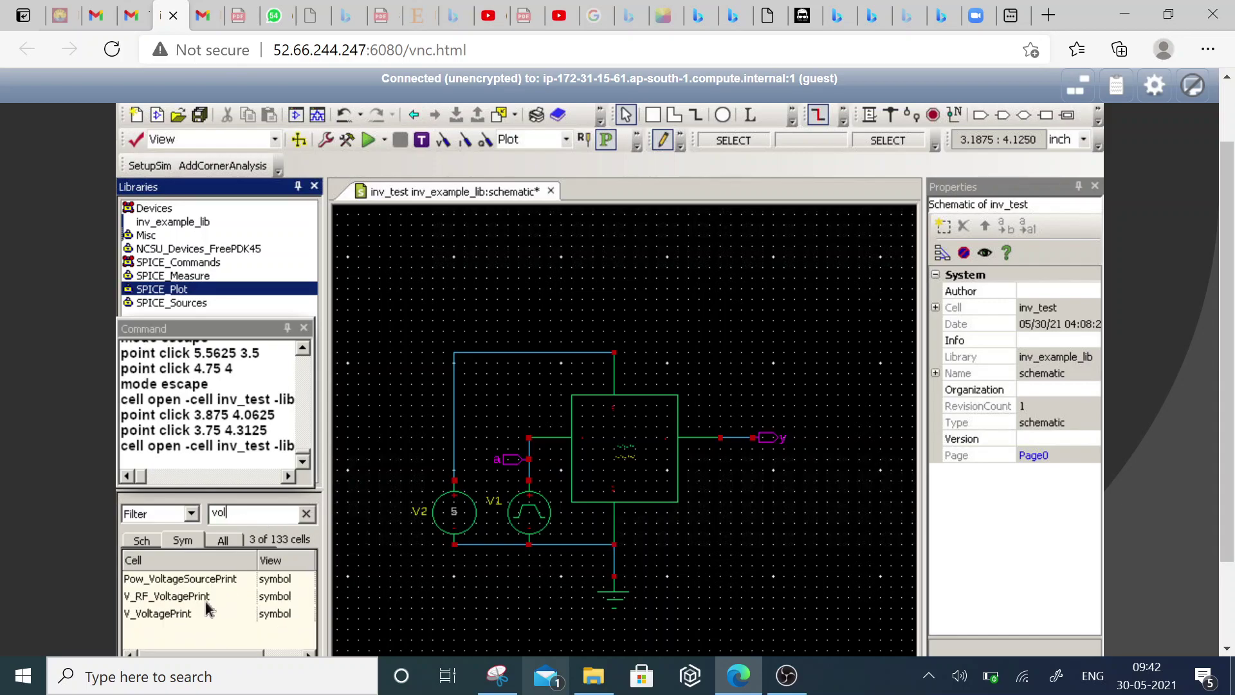
left_click(184, 613)
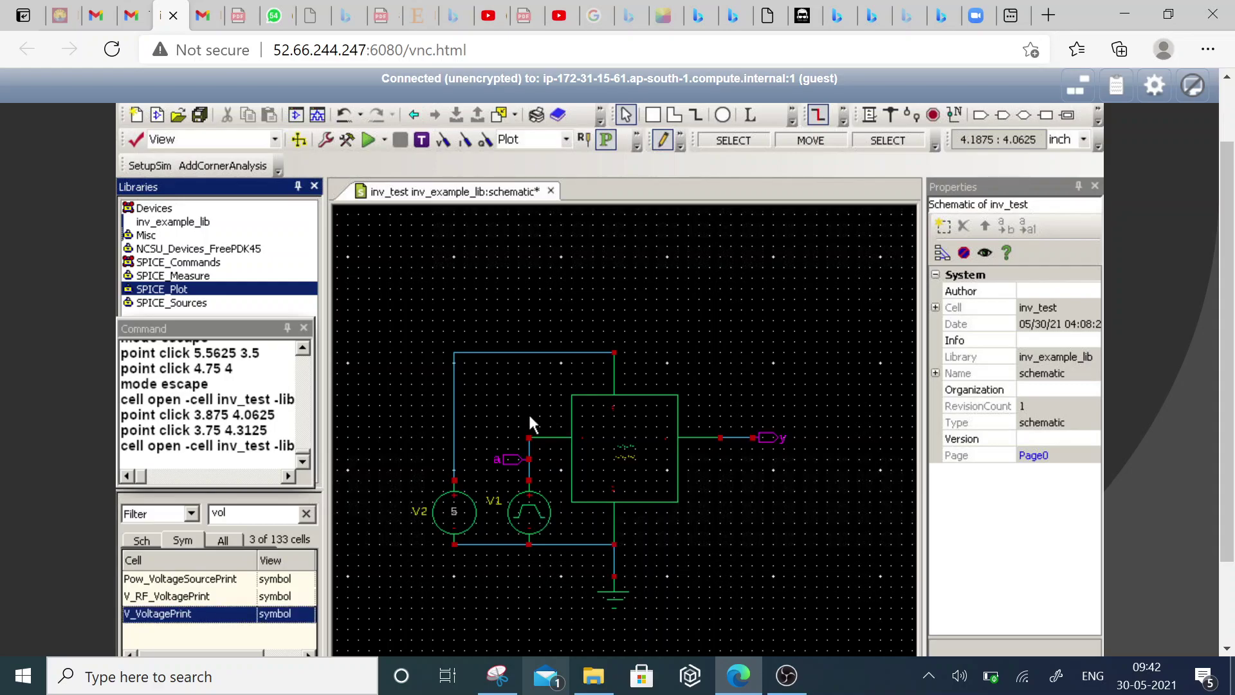
- Place two V_VoltagePrint instances rotated to 270 degrees, one on the inverter's input node and one on its output wire
right_click(255, 611)
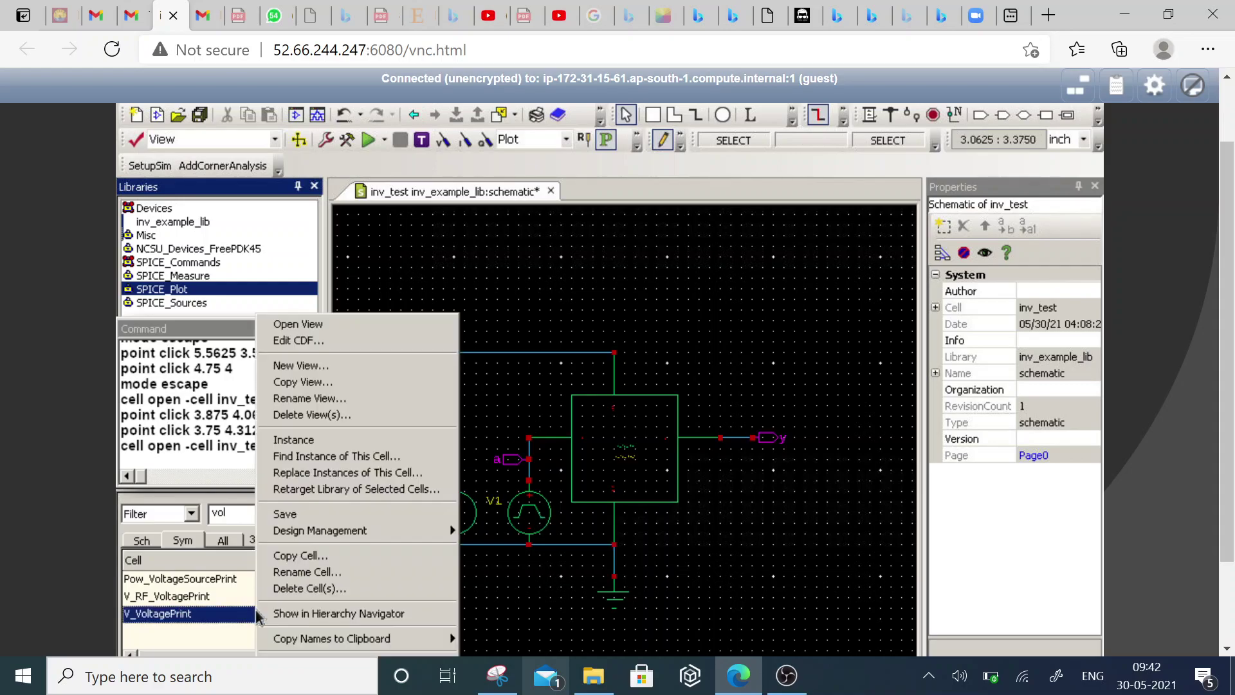
left_click(290, 440)
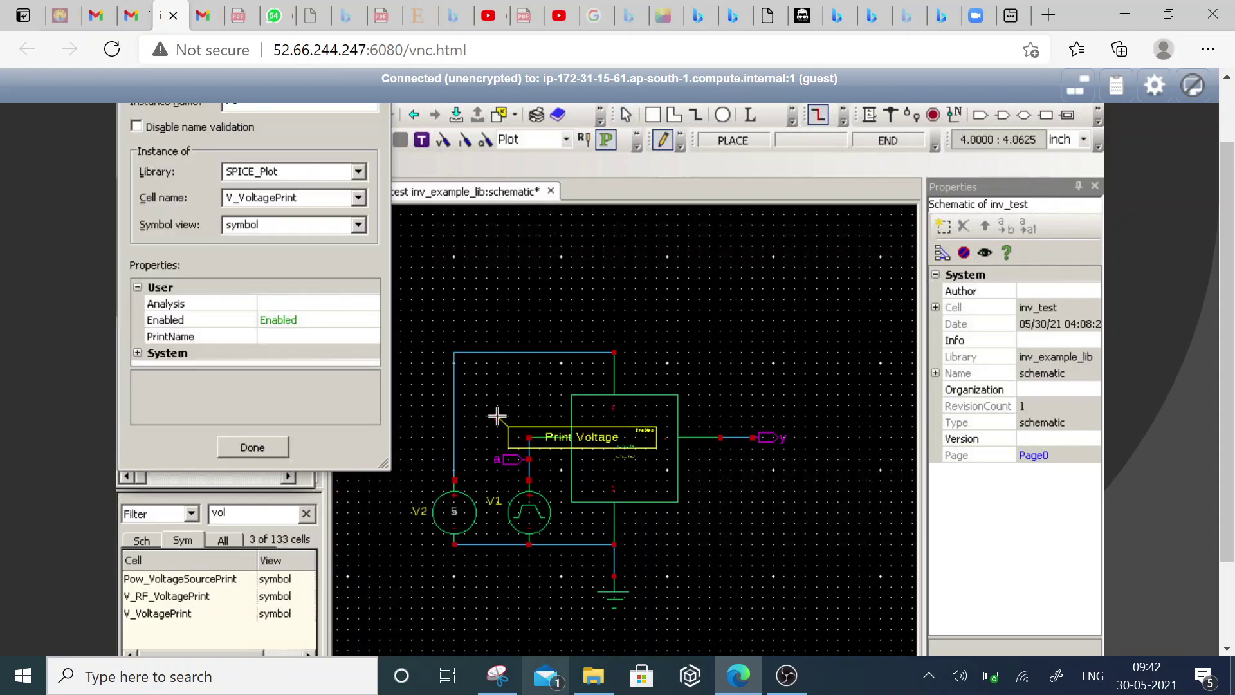
key("r")
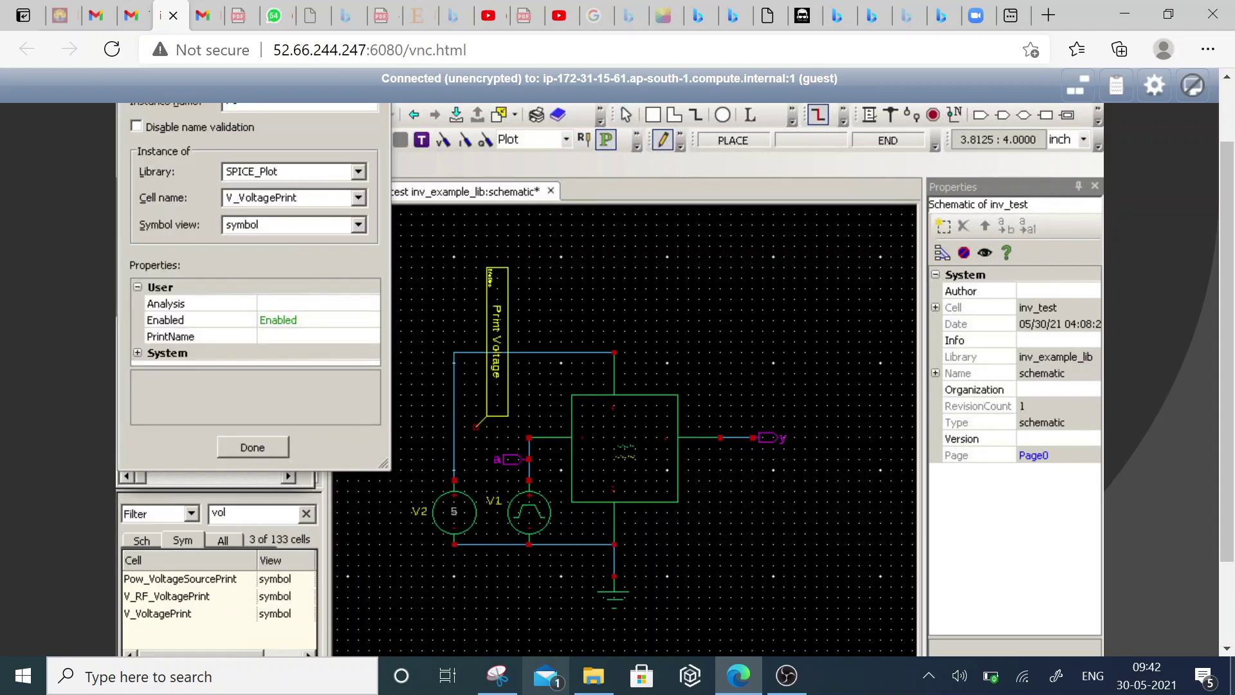
left_click(528, 437)
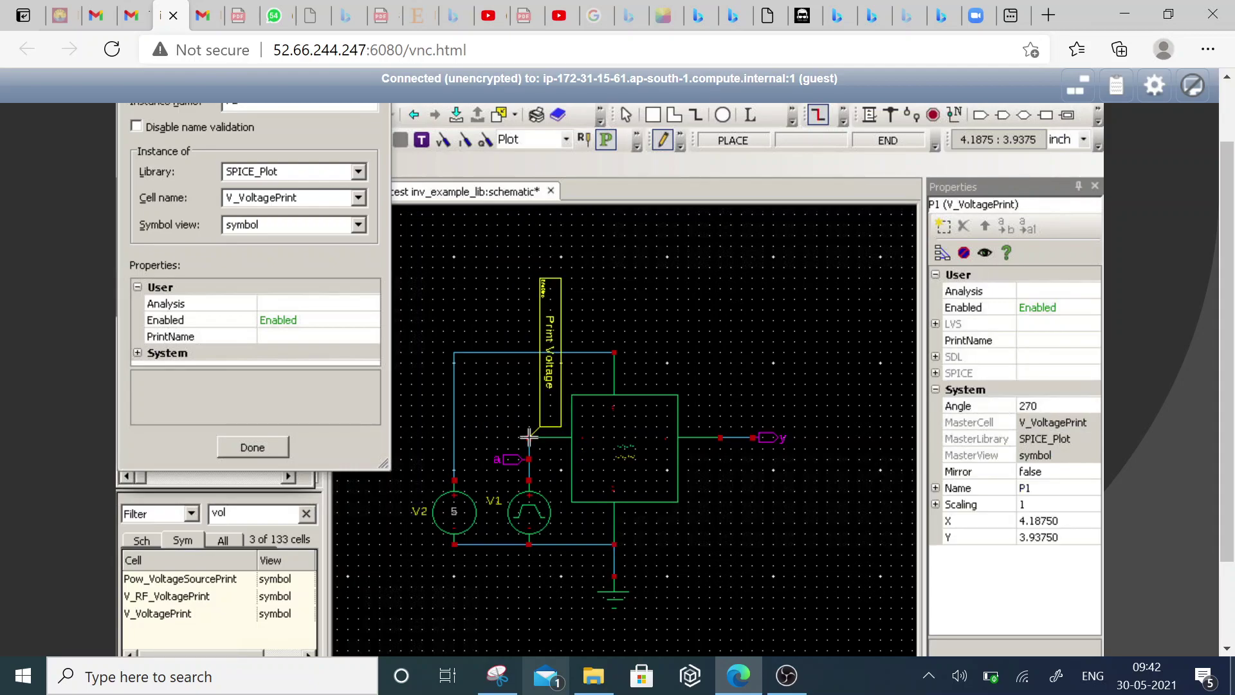
left_click(731, 437)
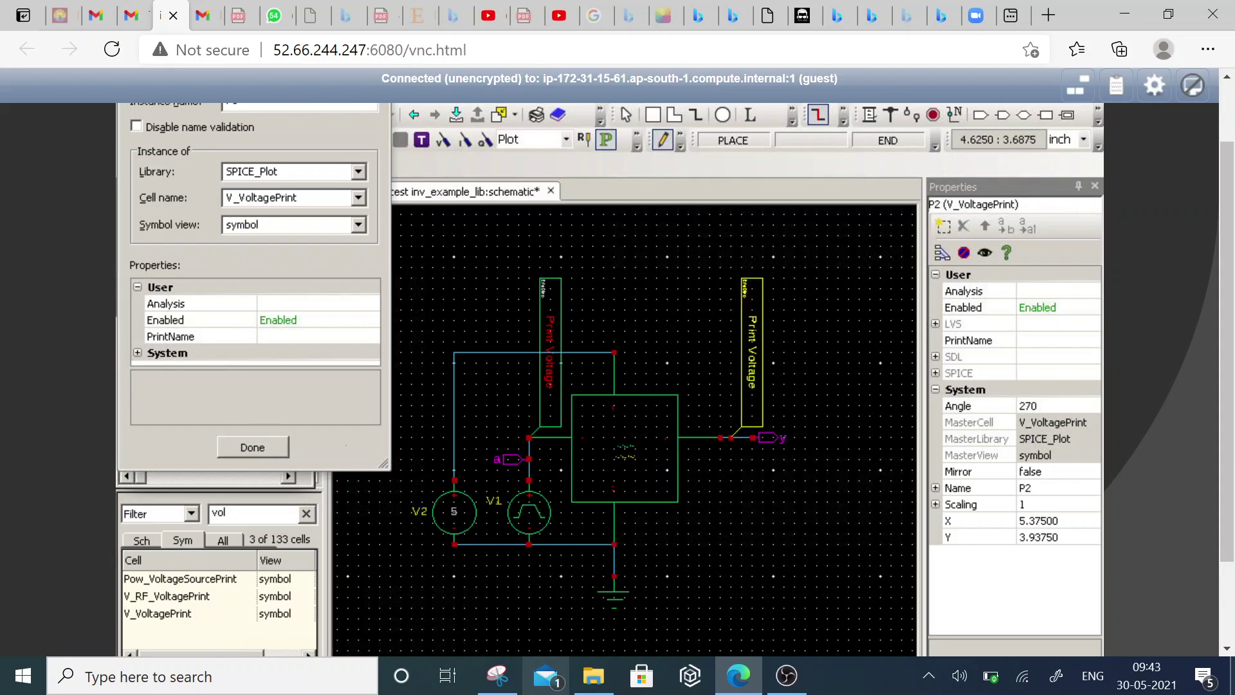
key("Escape")
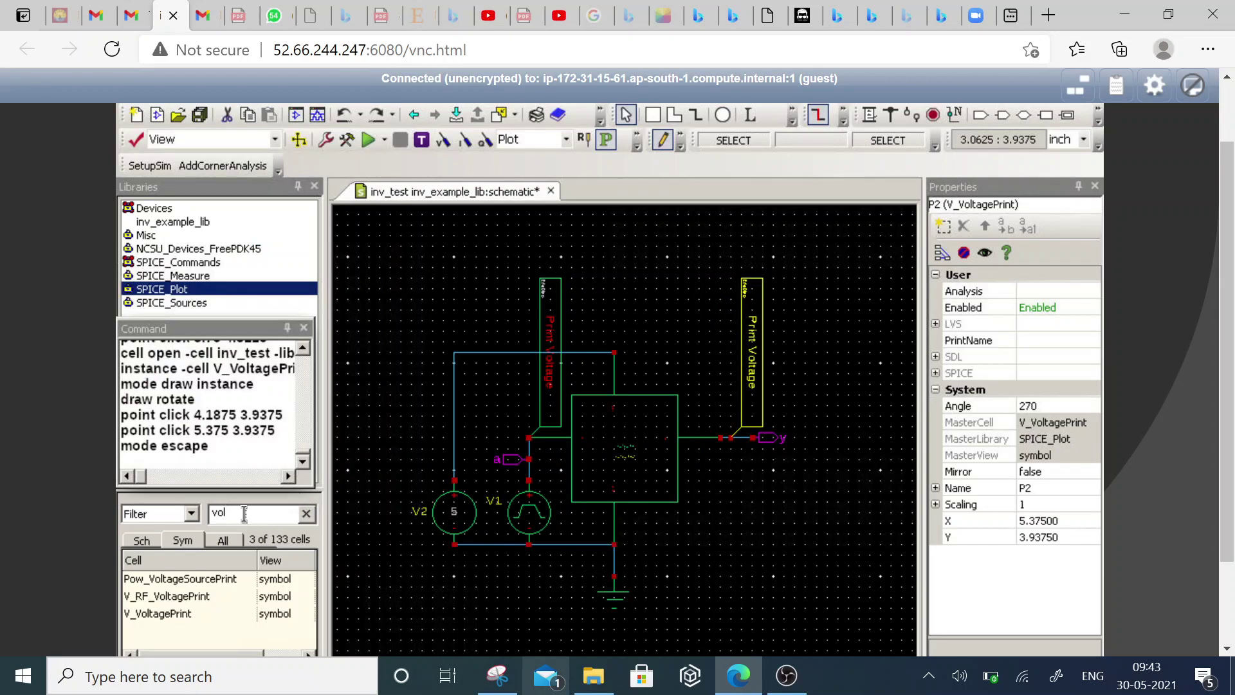
double_click(196, 511)
type("d")
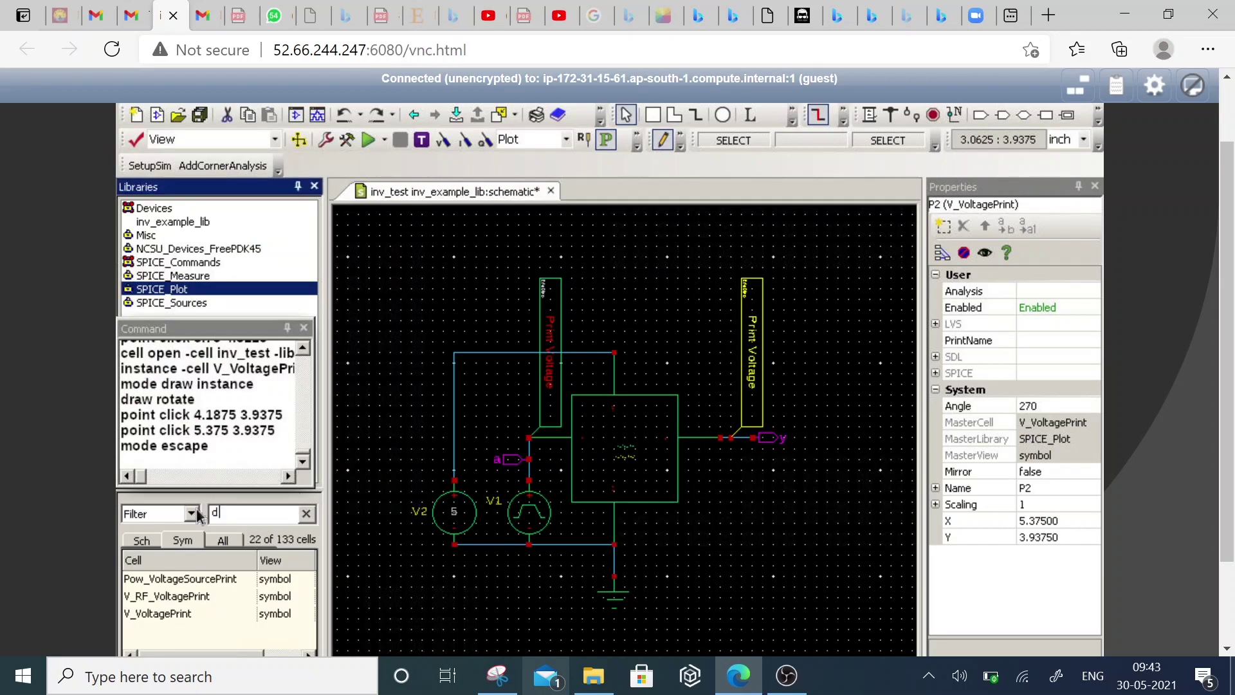
type("elay")
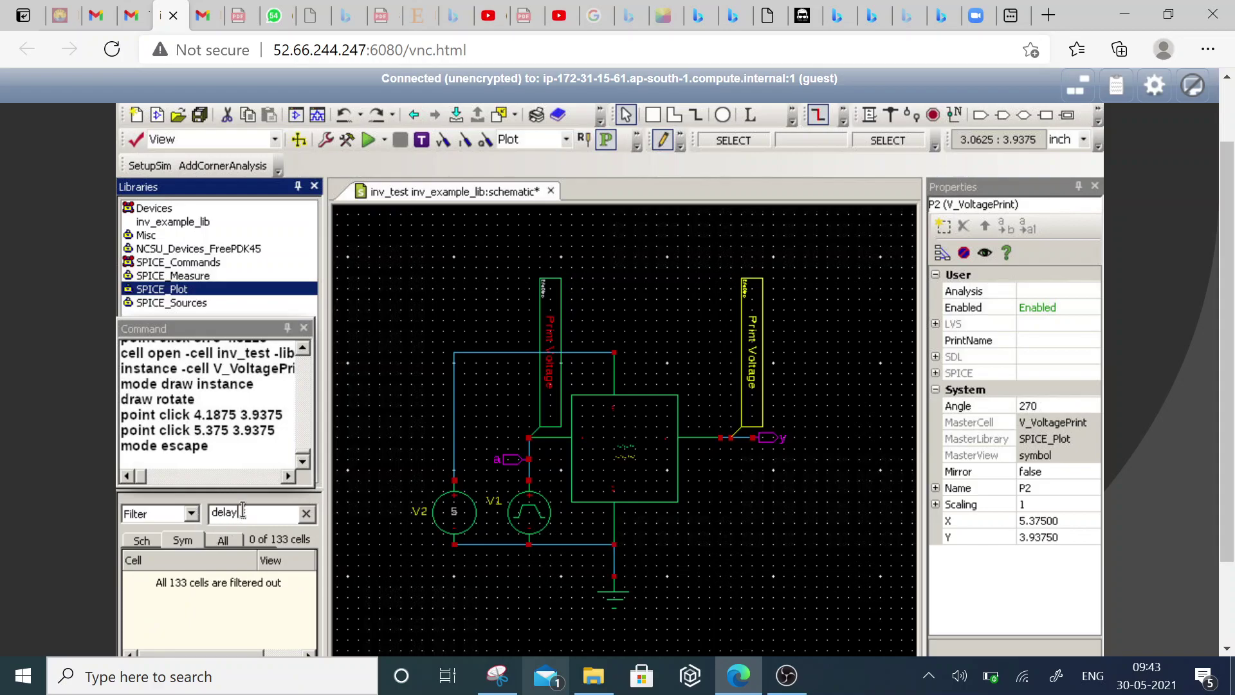
key("BackSpace")
key("BackSpace")
key("BackSpace")
key("BackSpace")
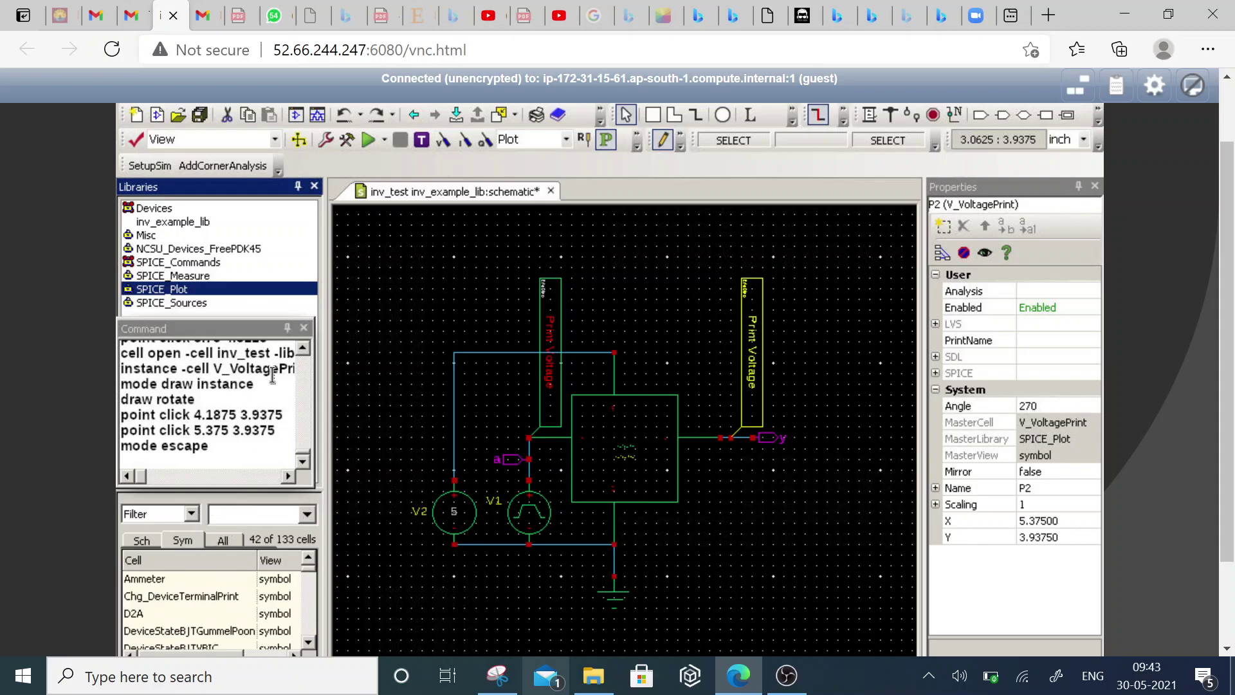
- Filter the SPICE_Measure library by "delay" and place one TRAN_InvertingDelay instance below the ground symbol
left_click(189, 277)
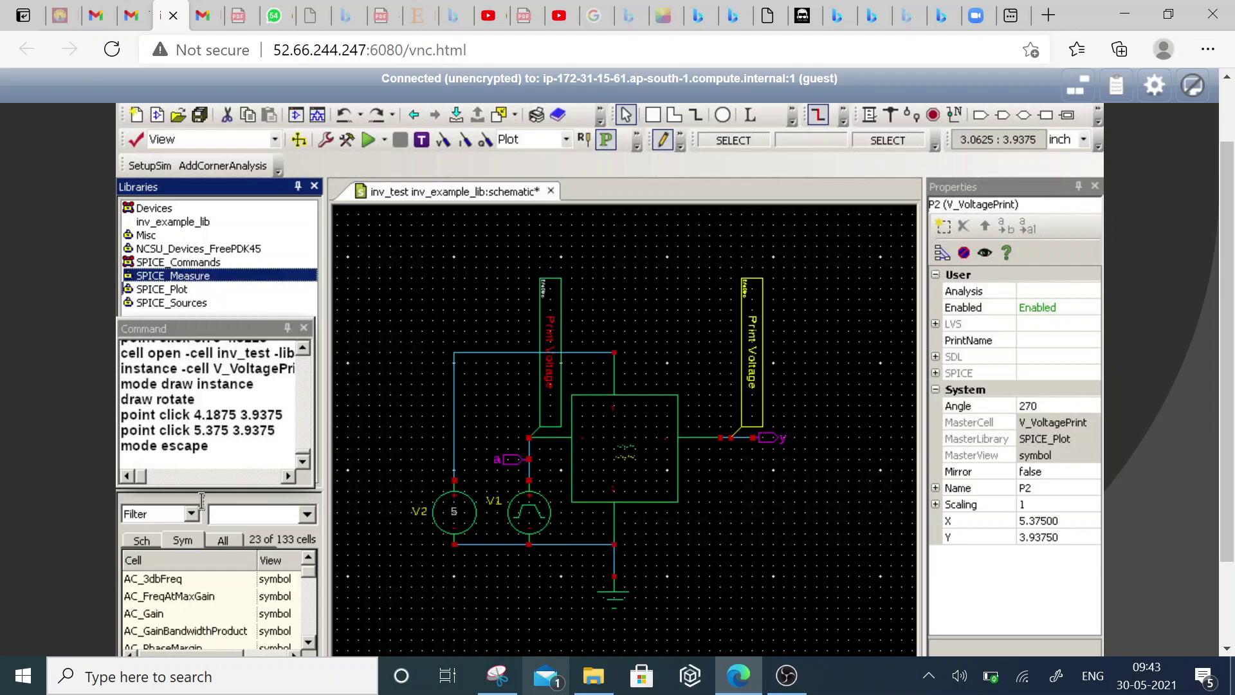
left_click(228, 511)
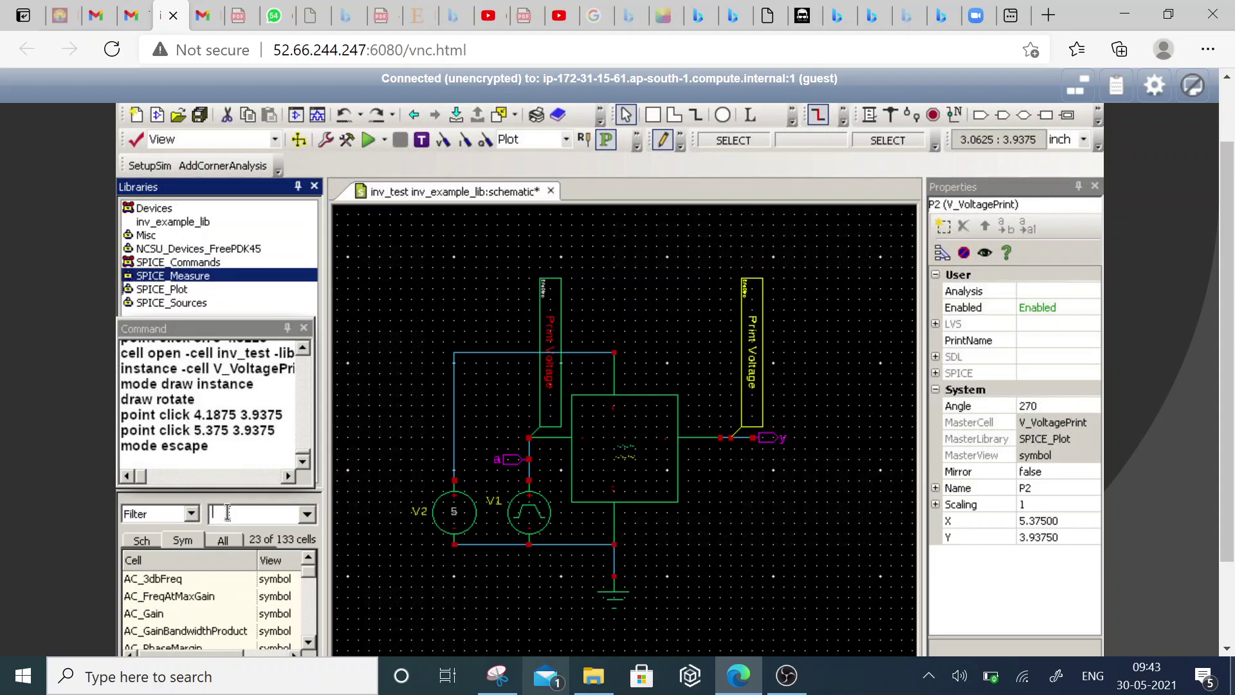
type("delay")
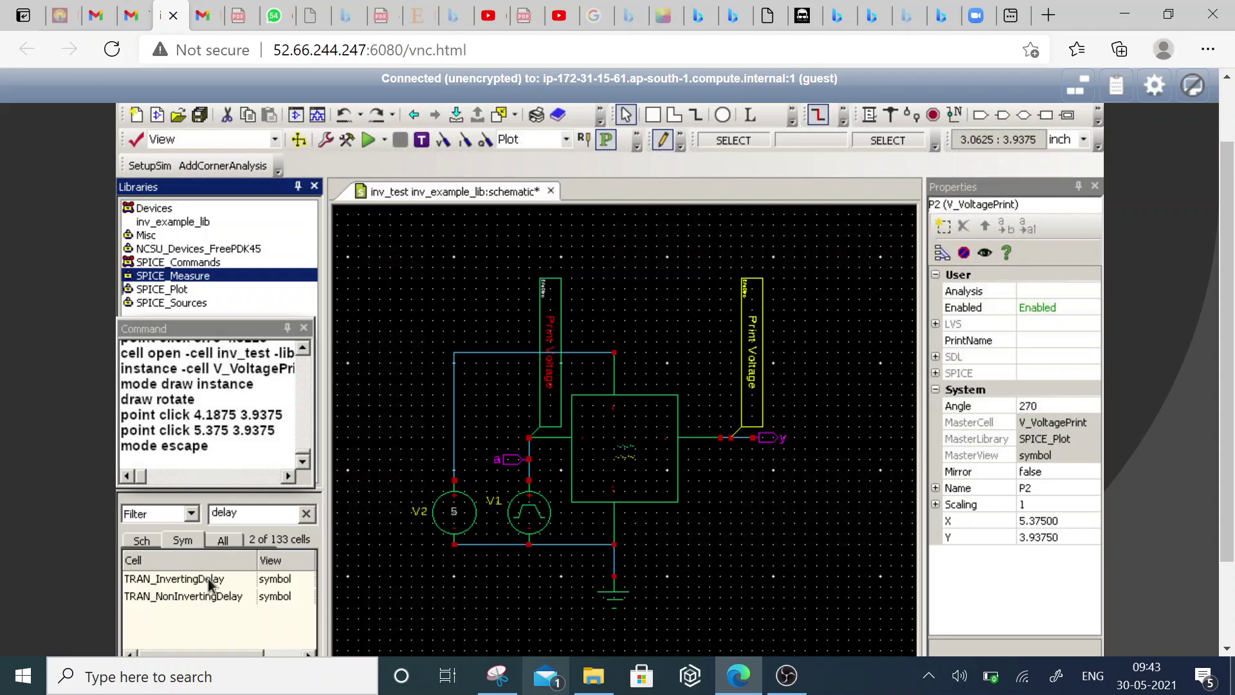
left_click(207, 577)
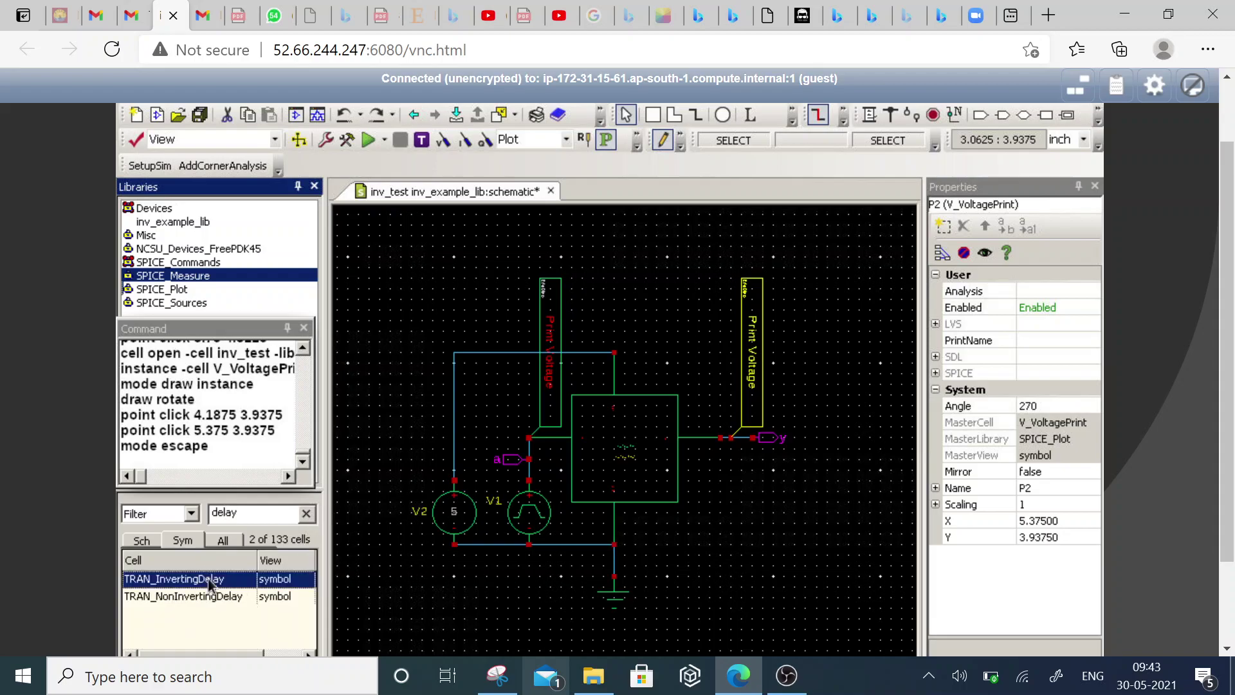
right_click(207, 577)
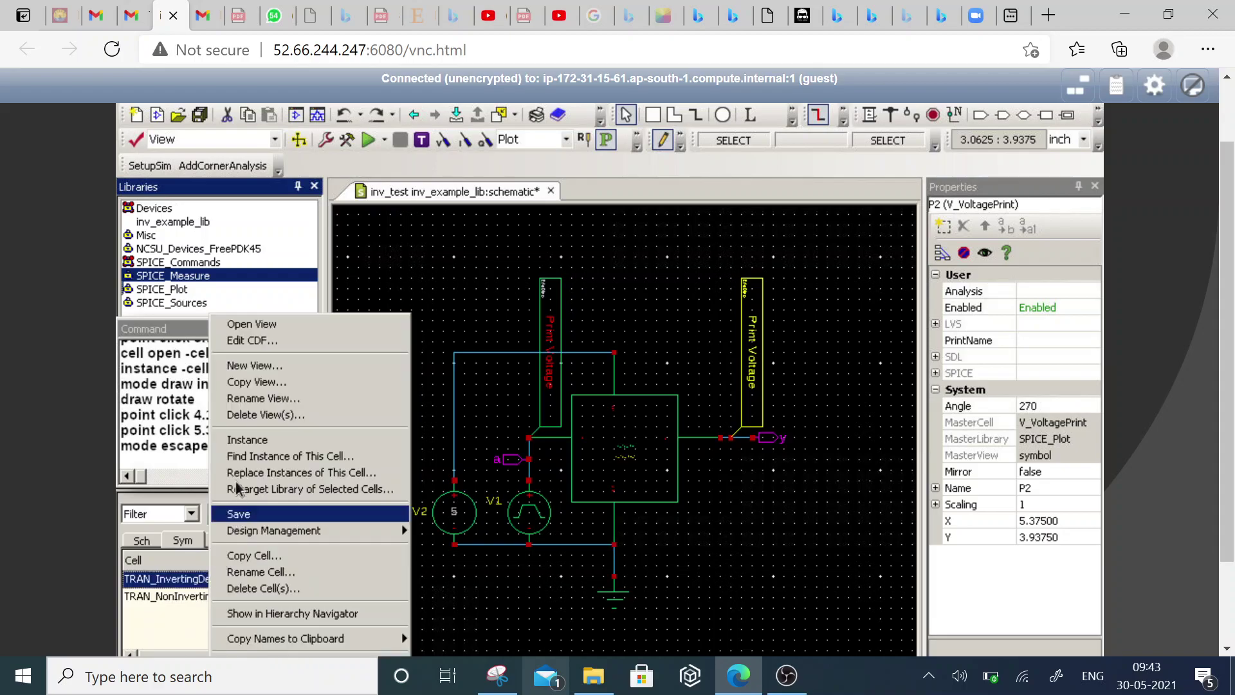
left_click(238, 440)
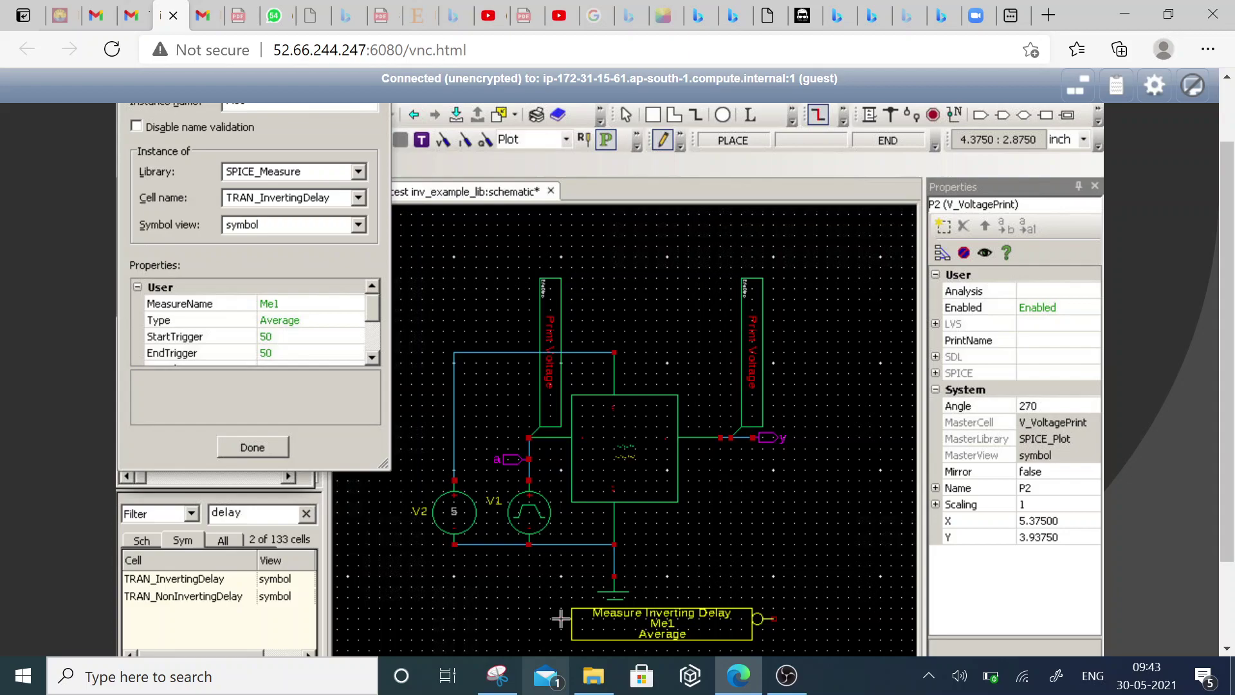
left_click(560, 619)
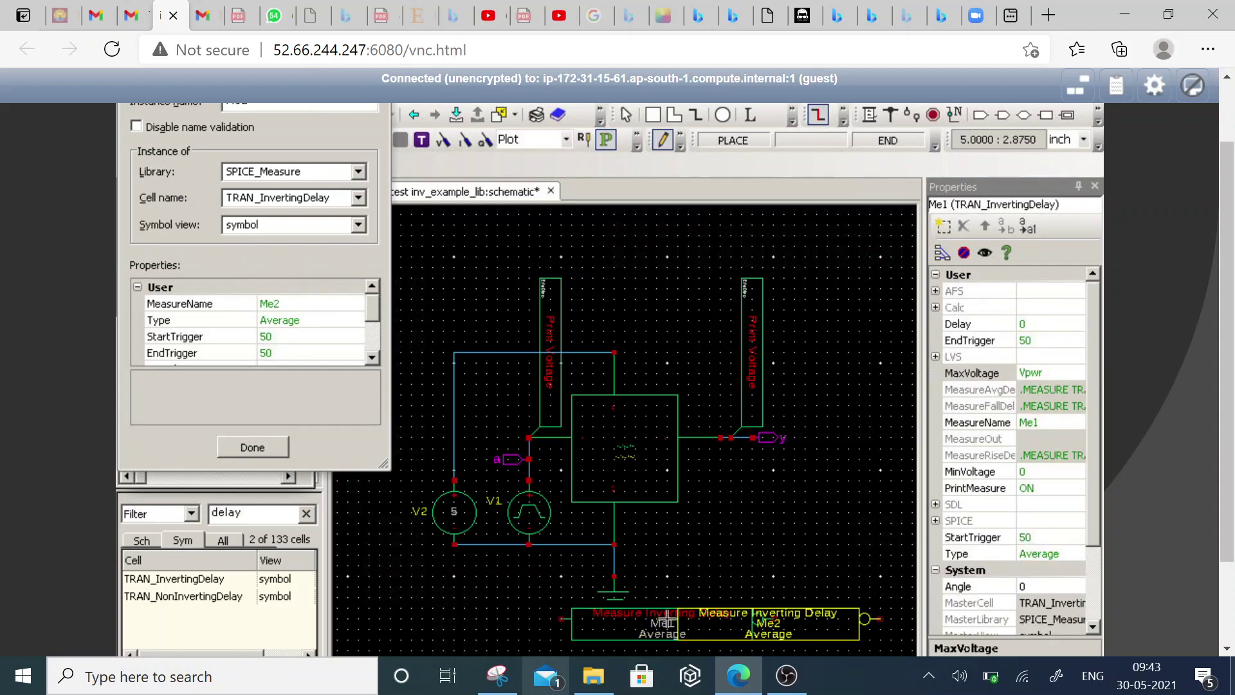
key("Escape")
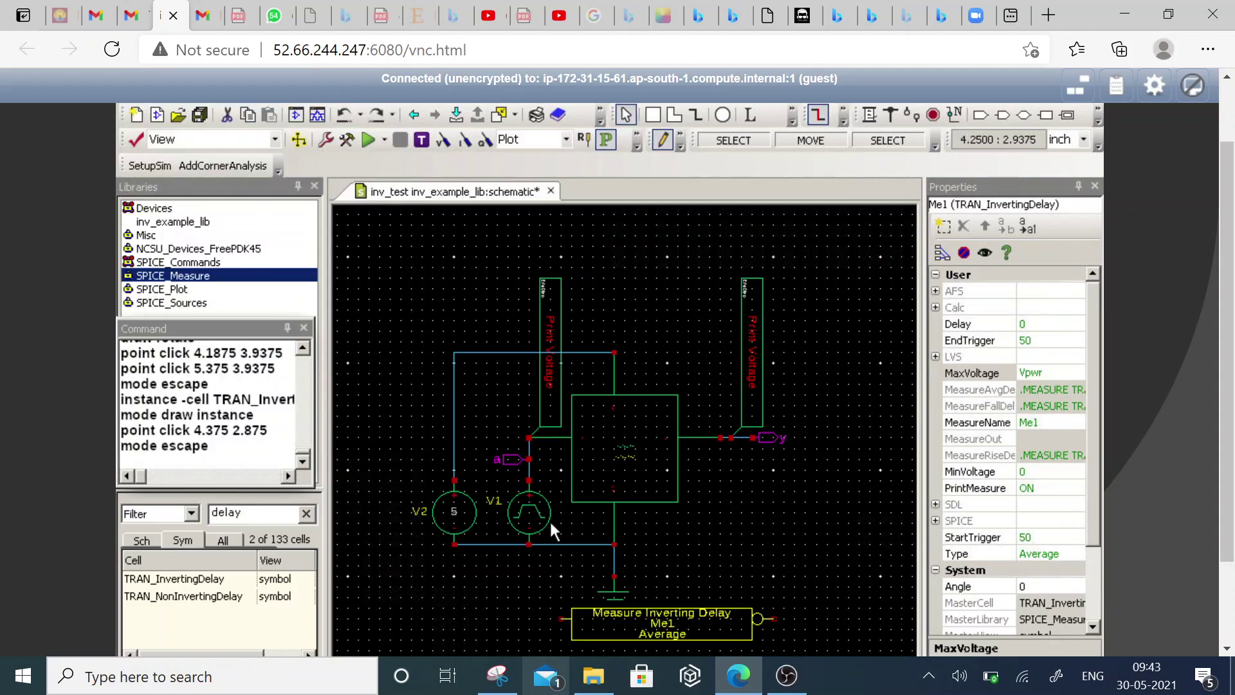
- Wire the input pin of the inverting delay measurement to the node at input port a
left_click(870, 116)
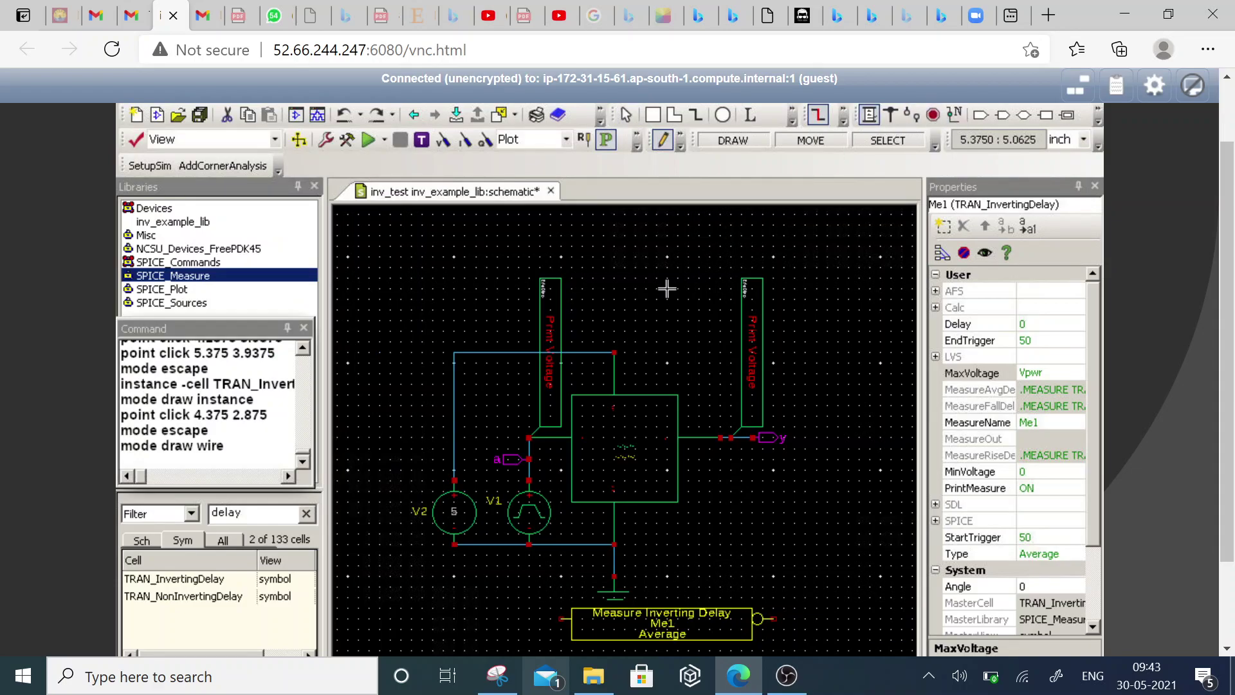
left_click(550, 619)
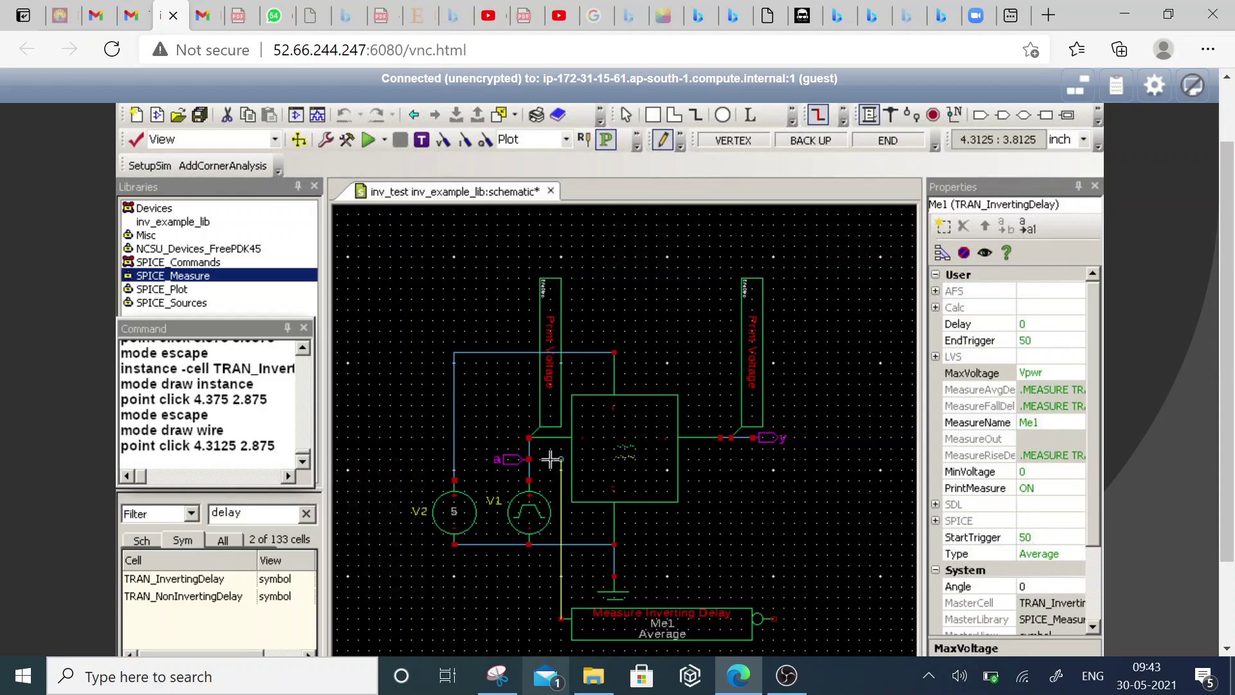
left_click(551, 458)
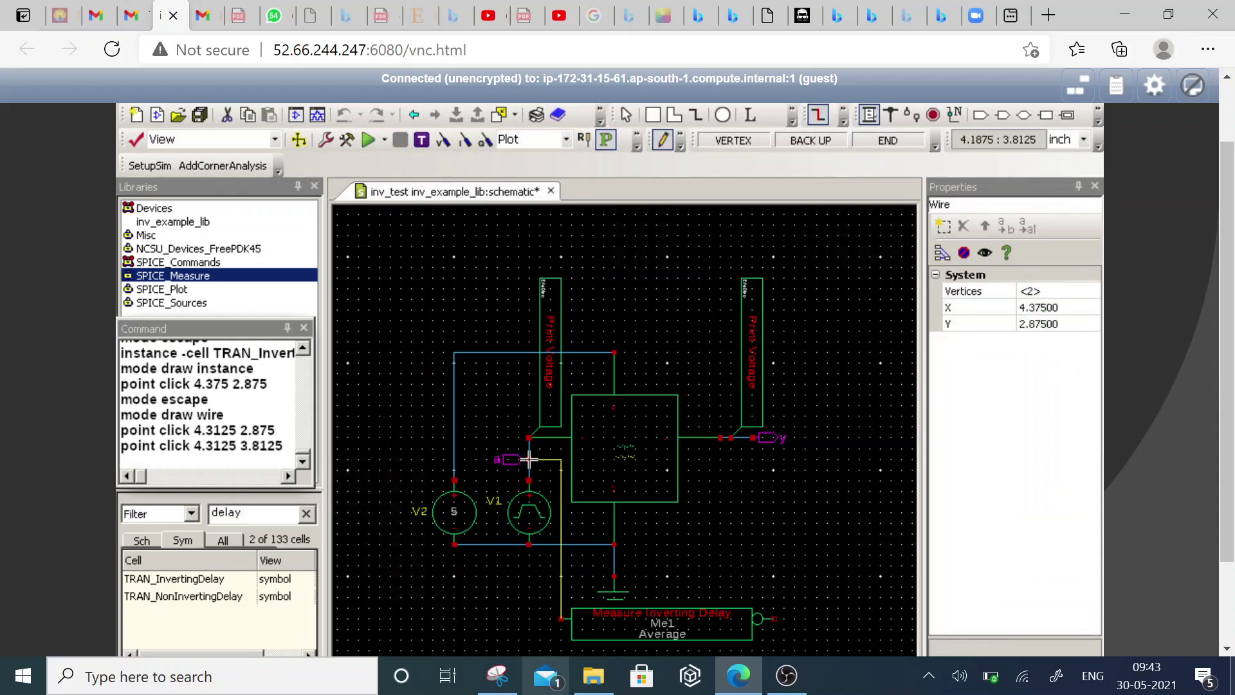
left_click(528, 459)
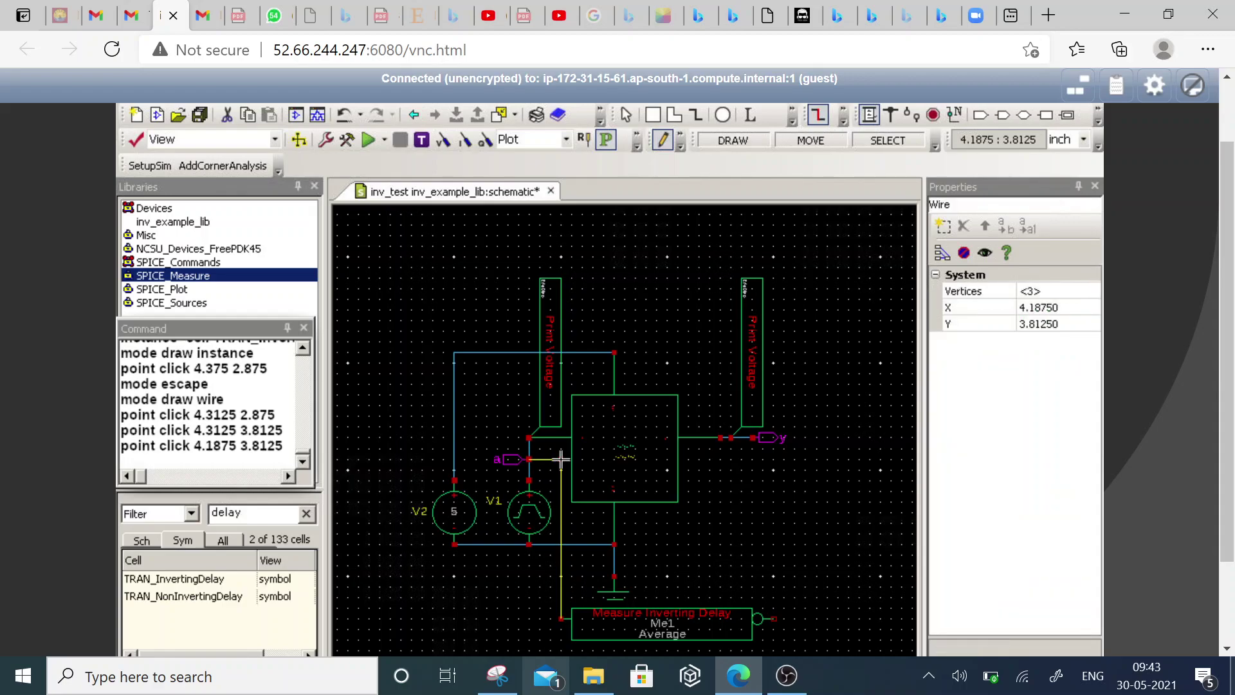
- Wire the output pin of the inverting delay measurement to the inverter's output wire at port y
left_click(772, 619)
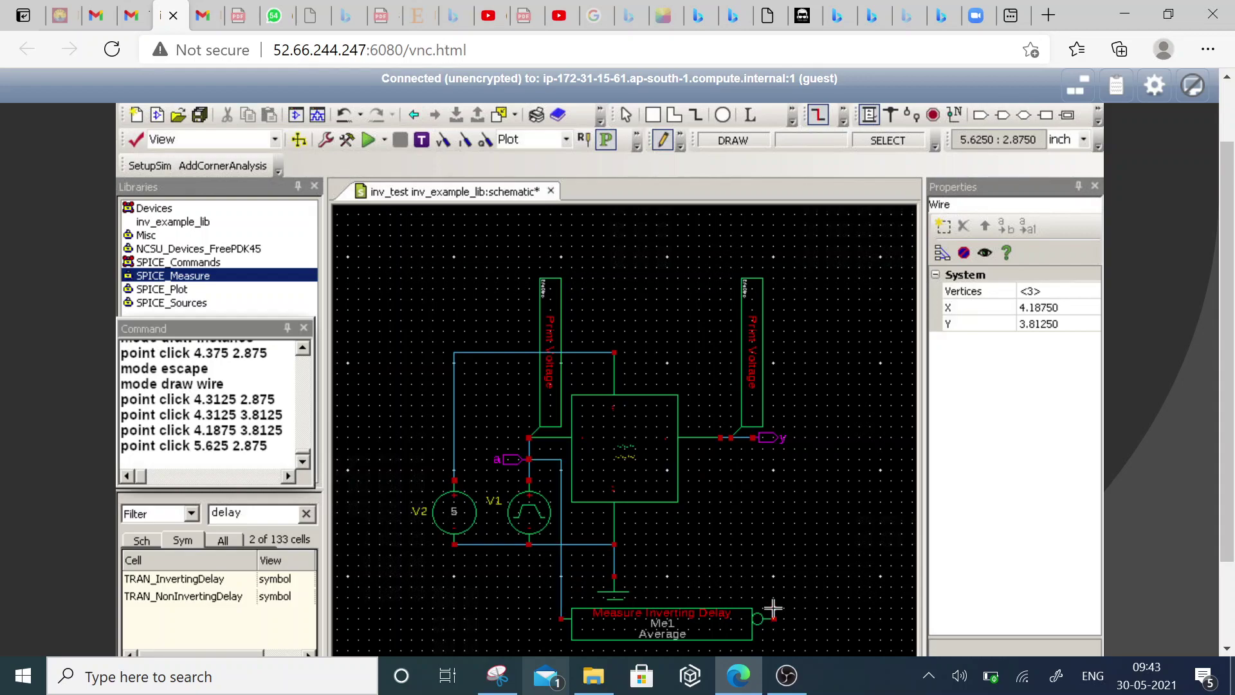
left_click(763, 470)
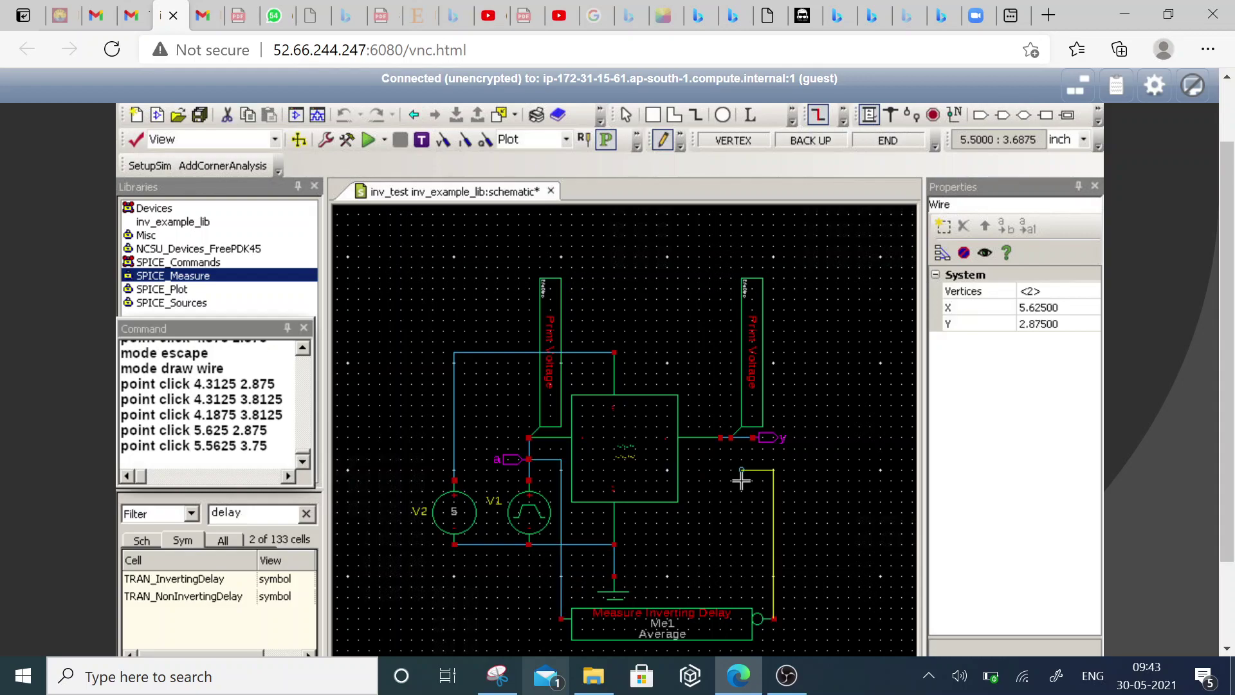
left_click(731, 471)
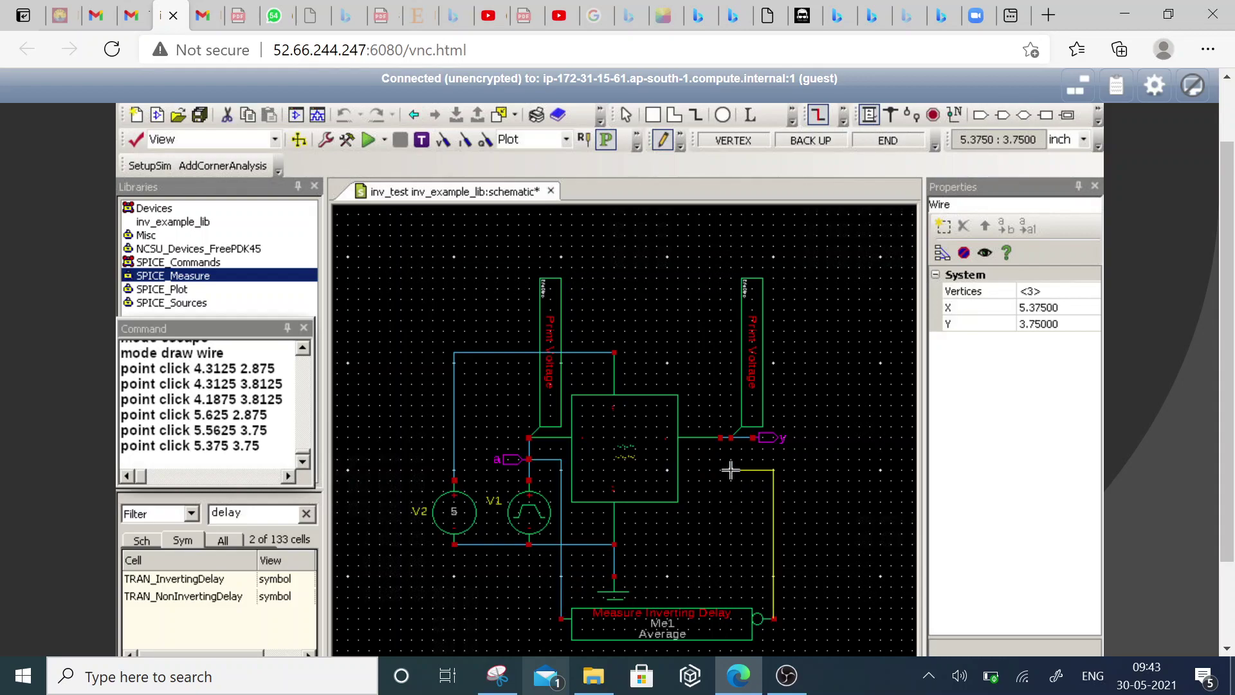
left_click(731, 437)
key("Escape")
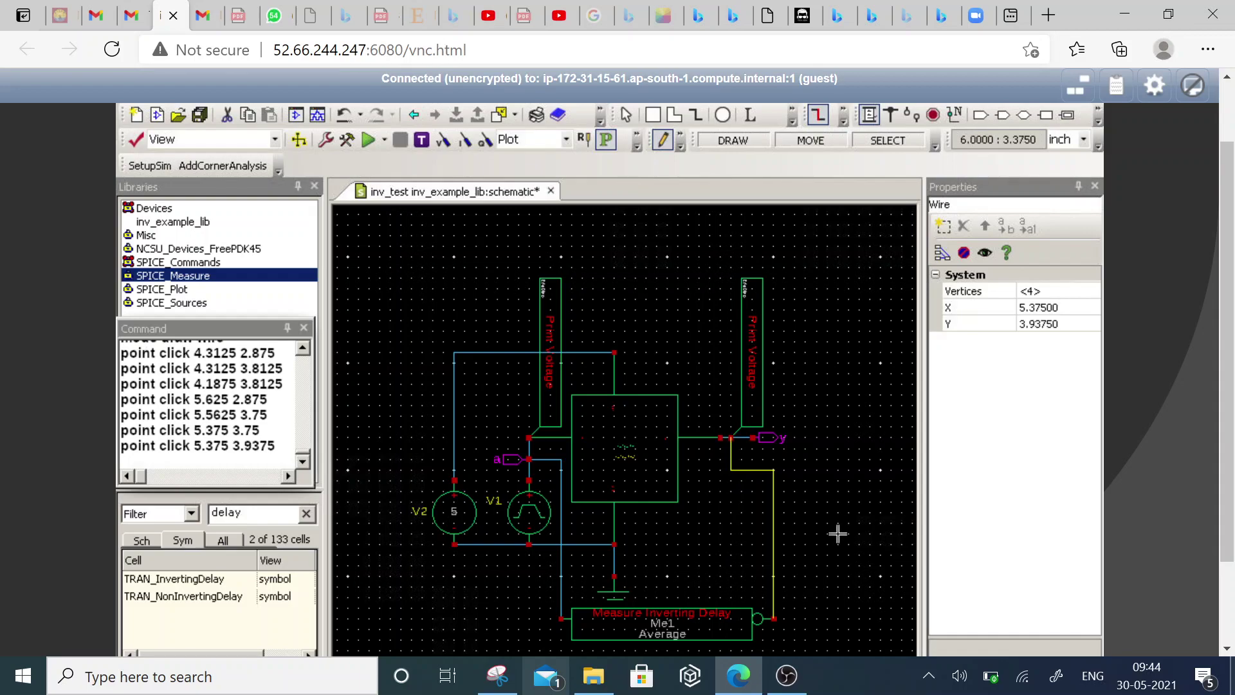
- Finish wiring and save the inv_test schematic
left_click(848, 535)
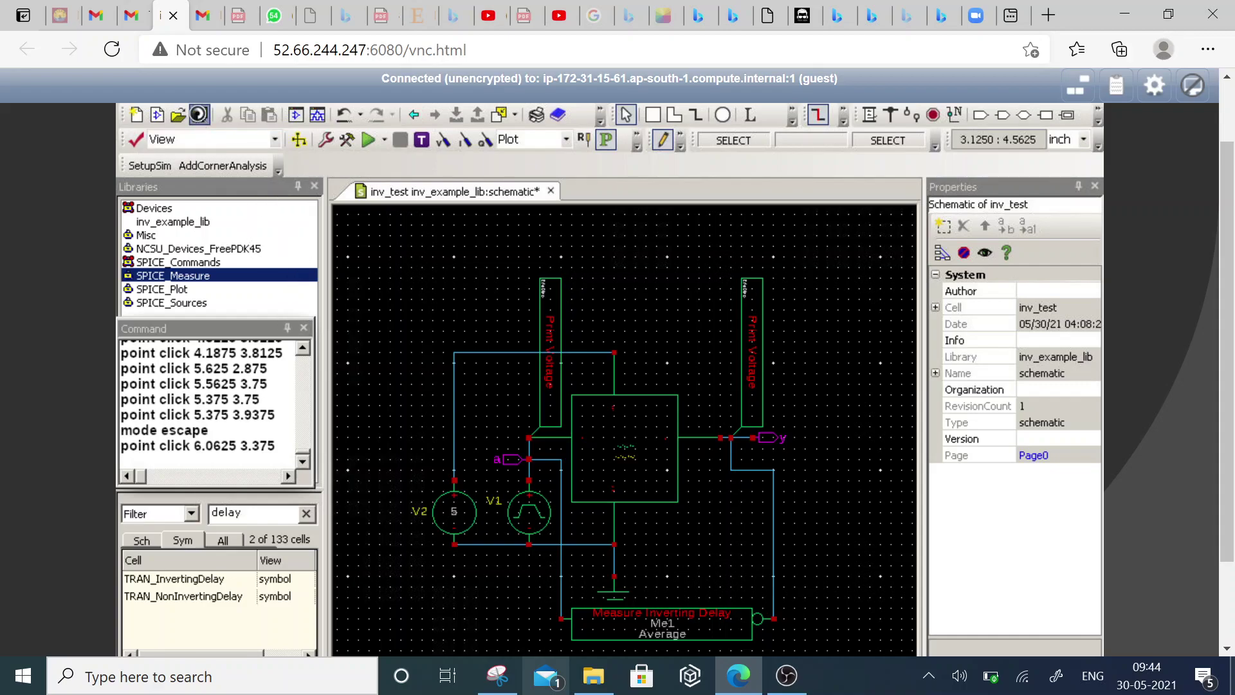
left_click(199, 116)
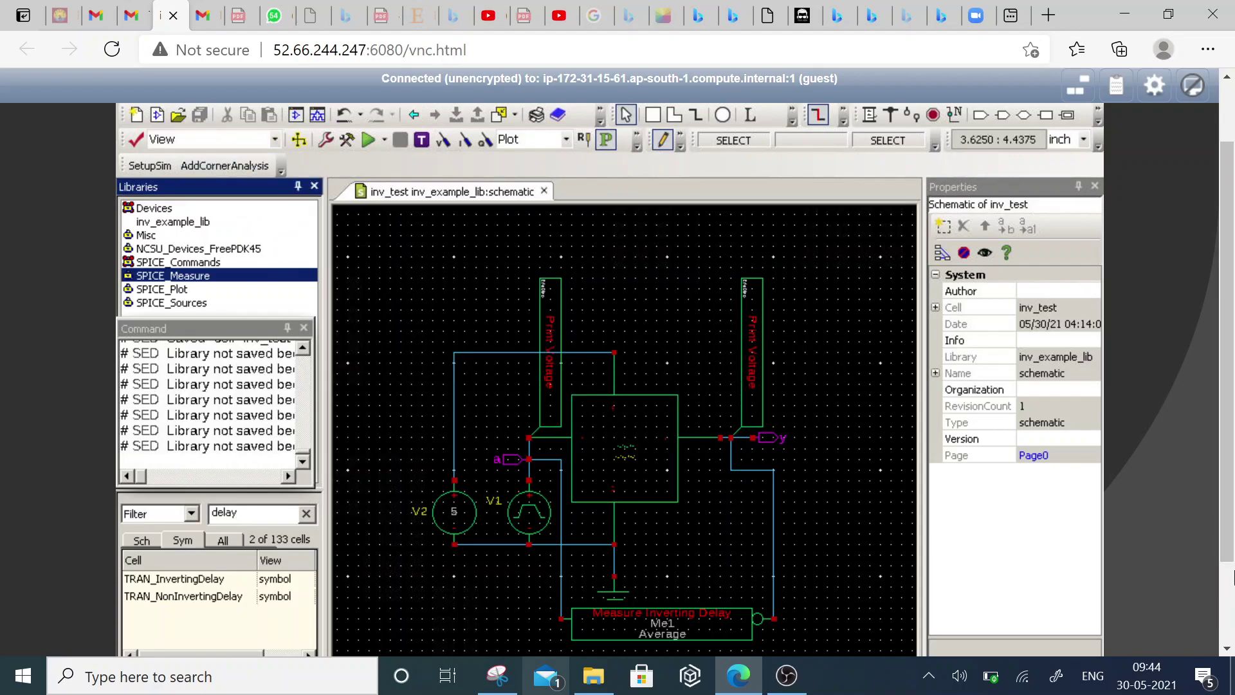
scroll(562, 385, "up", 2)
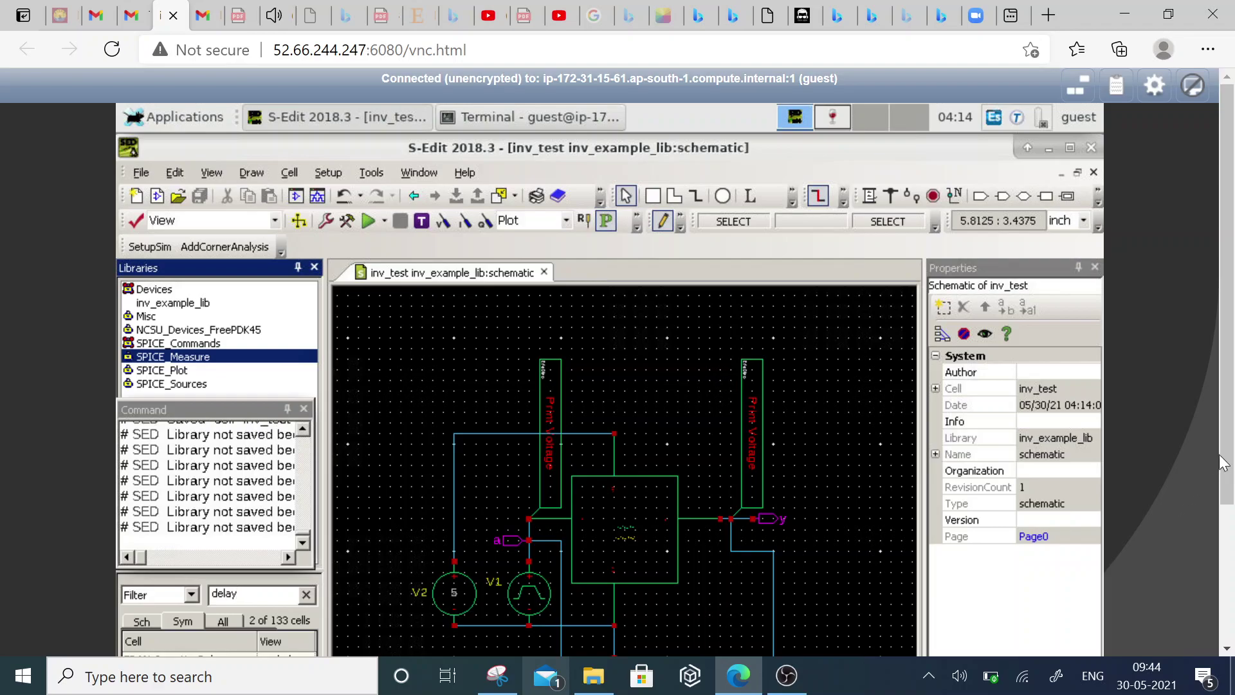
left_click_drag(1229, 465, 1232, 523)
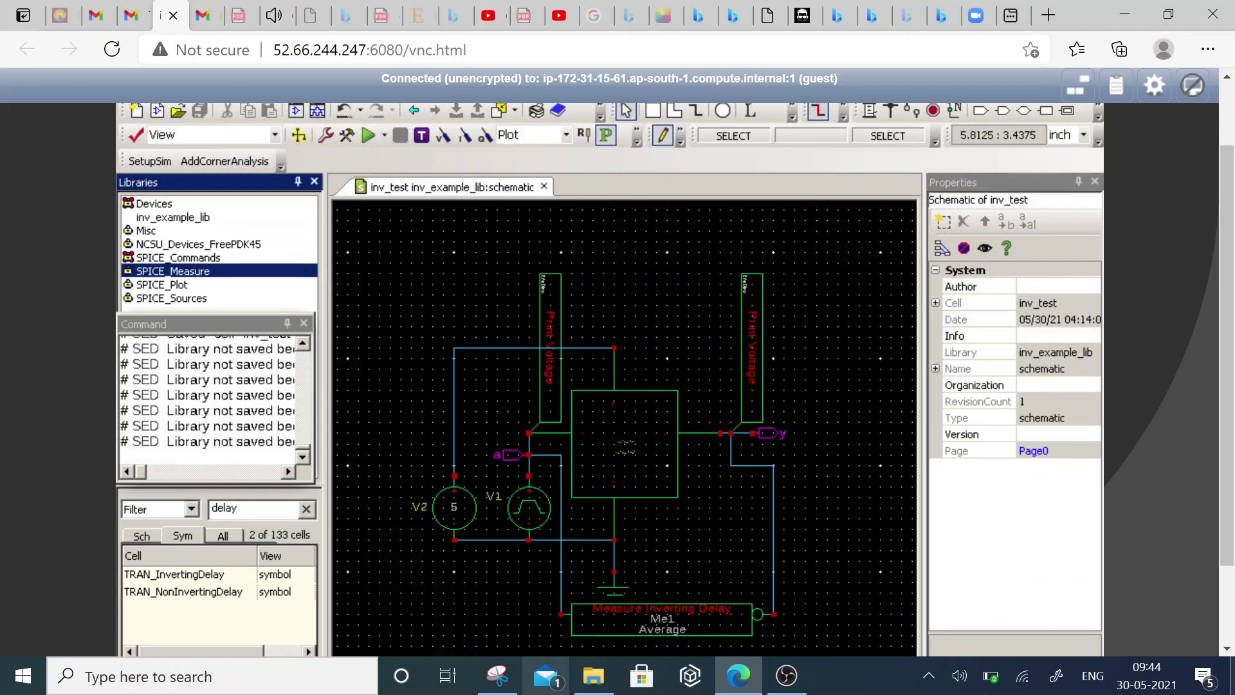
- Set the MaxVoltage property of the inverting delay measurement Me1 to 2
left_click(676, 611)
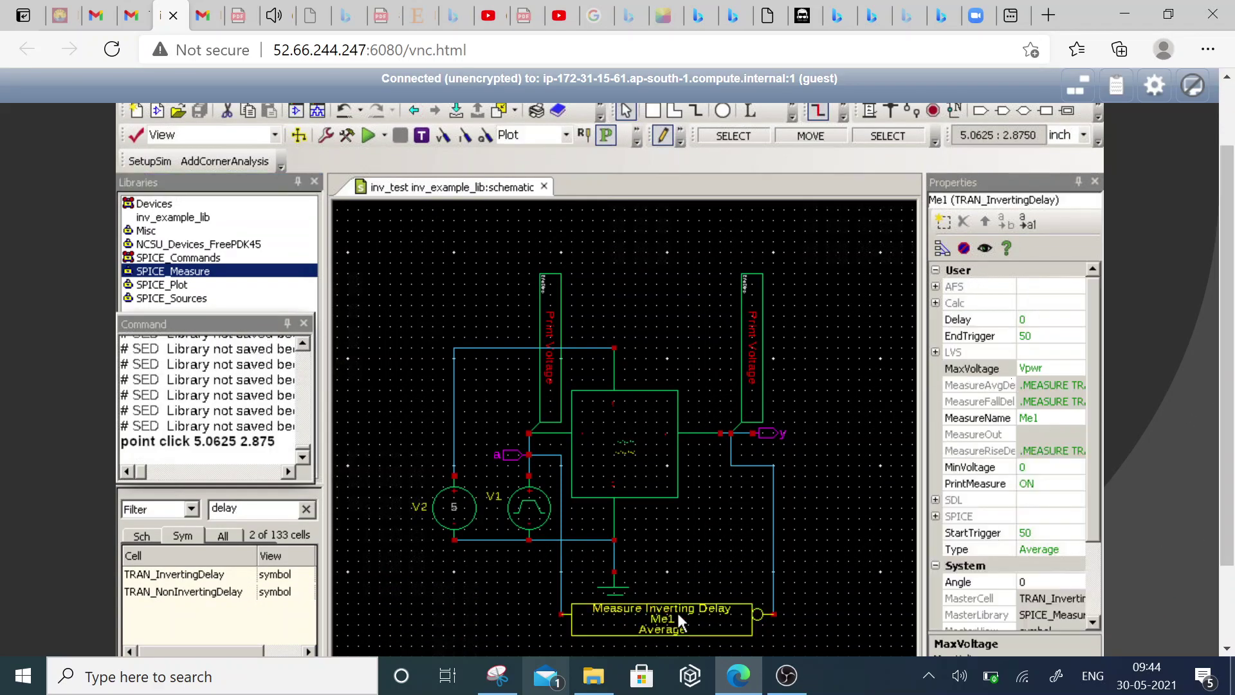
left_click(1039, 368)
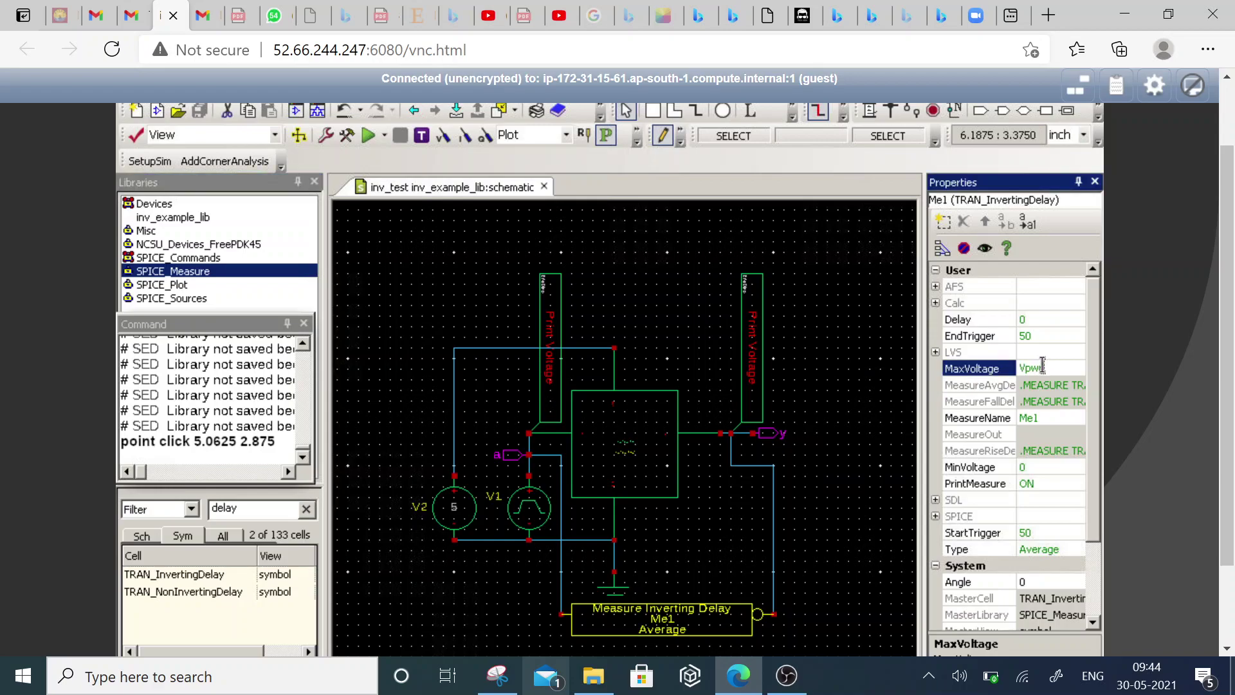
left_click_drag(1043, 366, 1017, 367)
type("2")
key("Return")
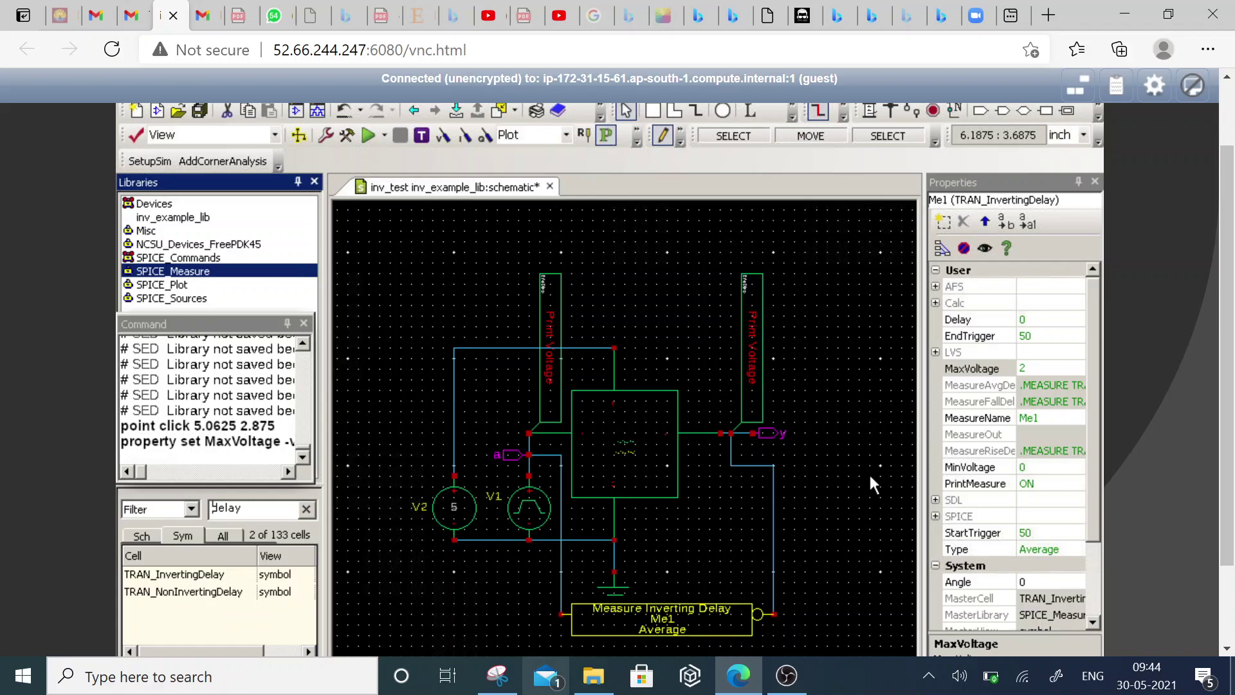
left_click(870, 476)
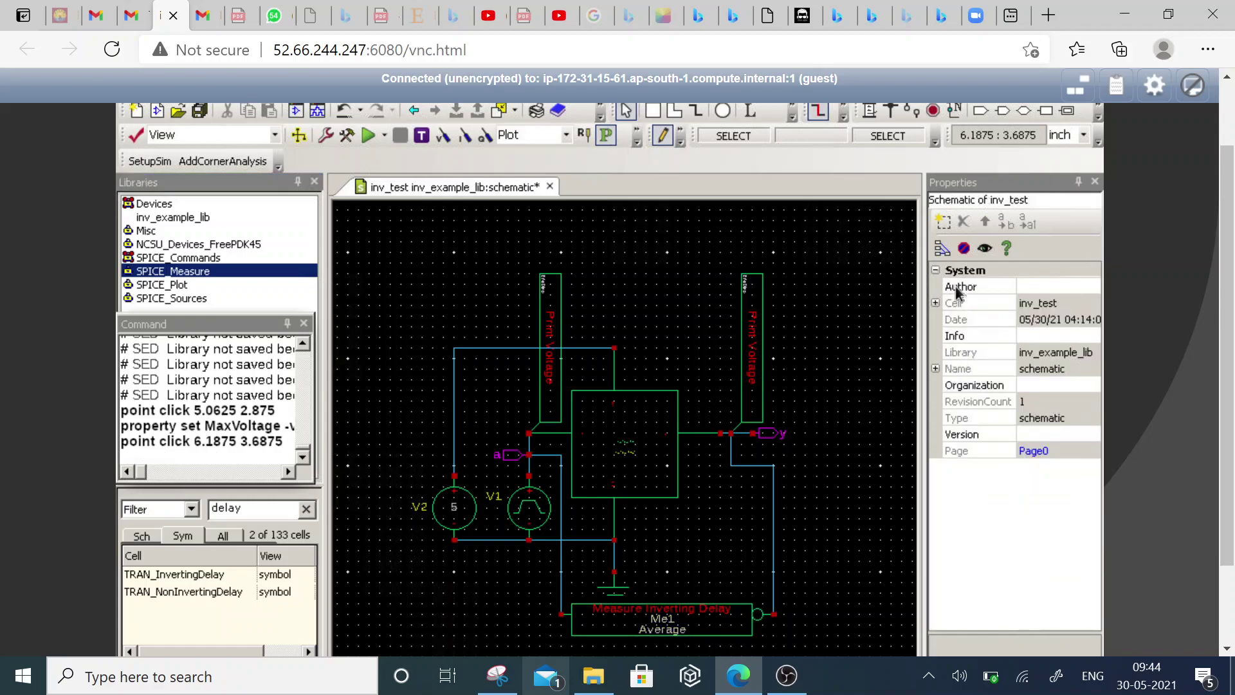
- Recheck the inverting delay measurement's properties and save the schematic
left_click(935, 271)
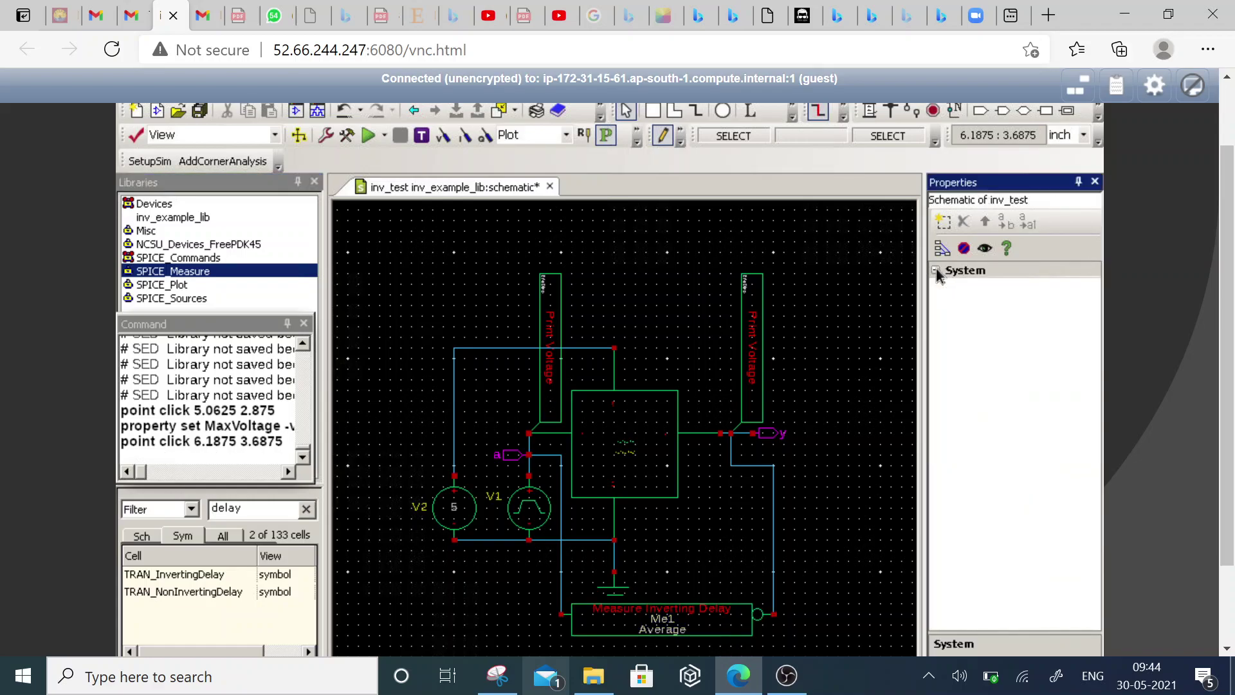
left_click(937, 272)
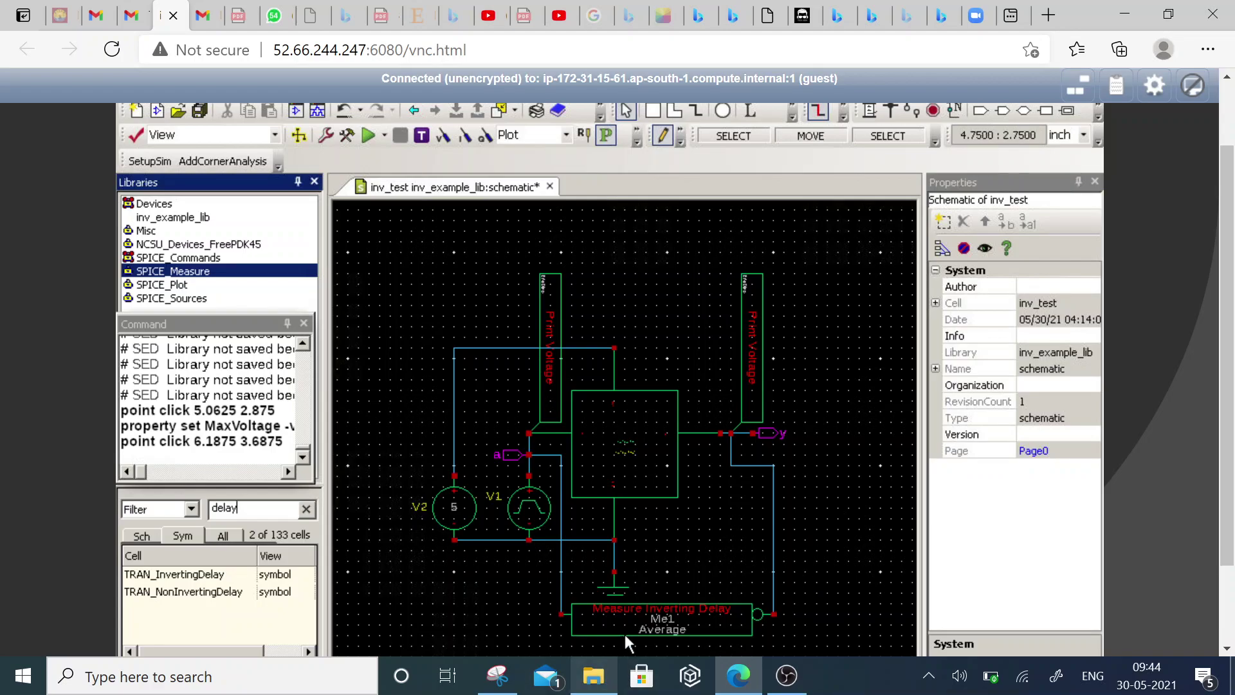
left_click(623, 631)
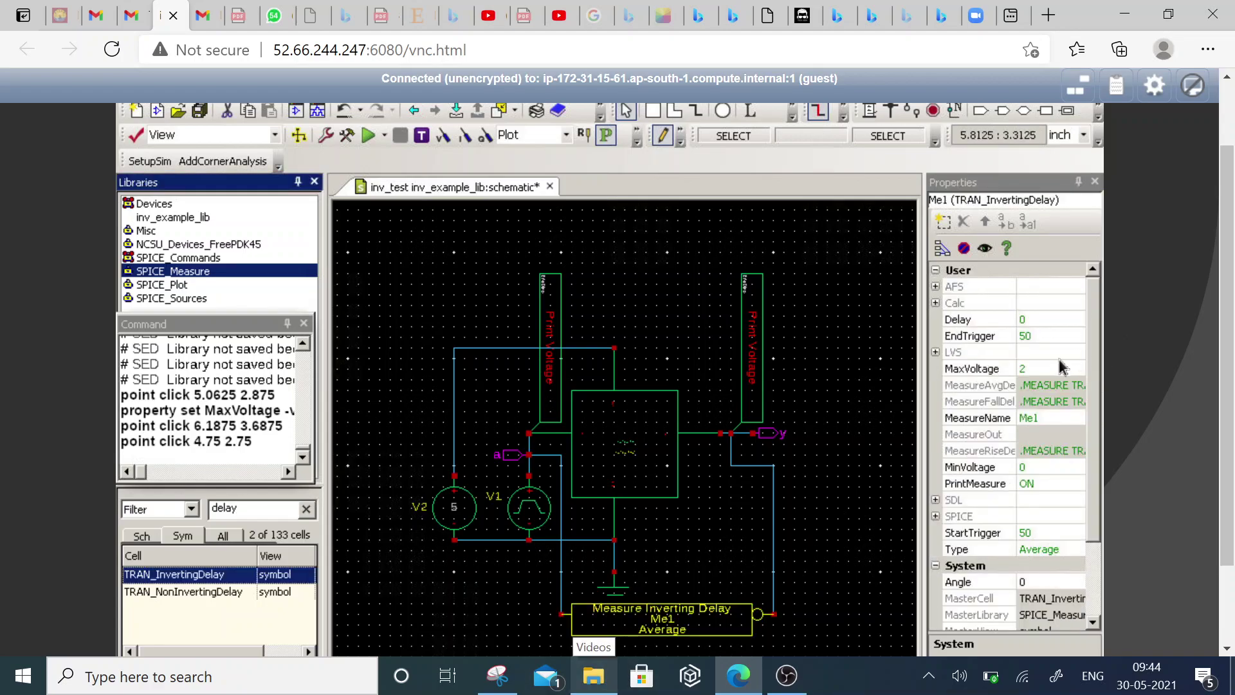
left_click(860, 530)
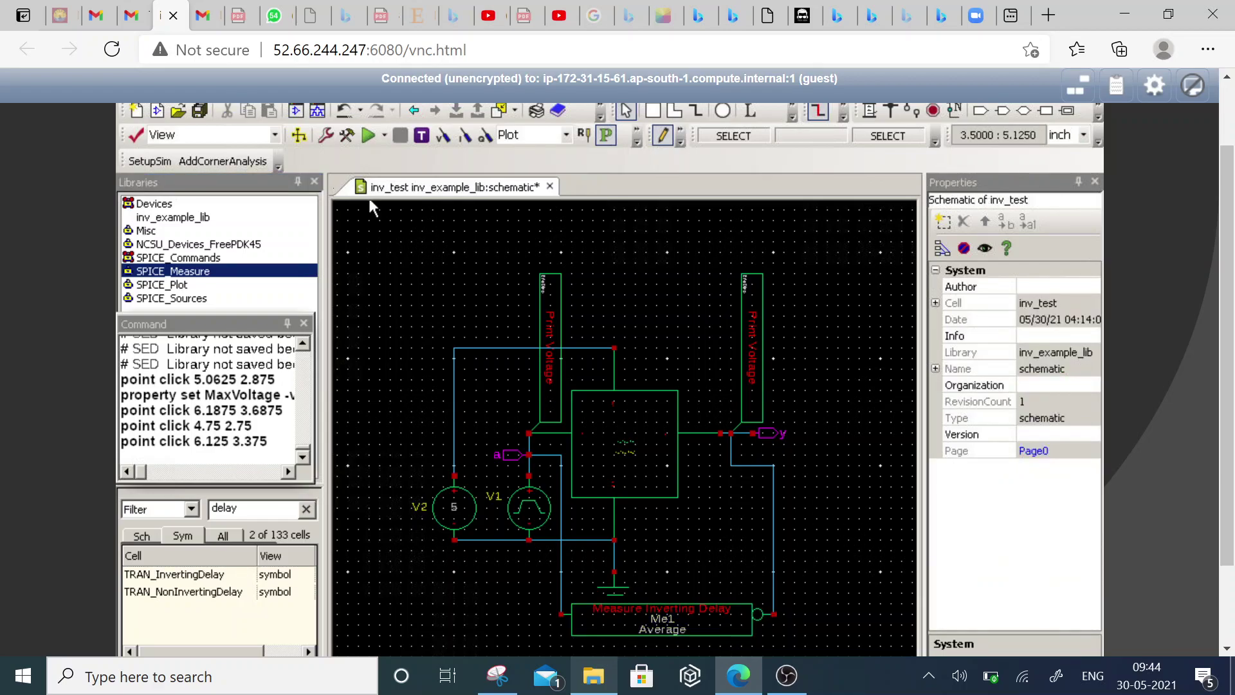
left_click(200, 111)
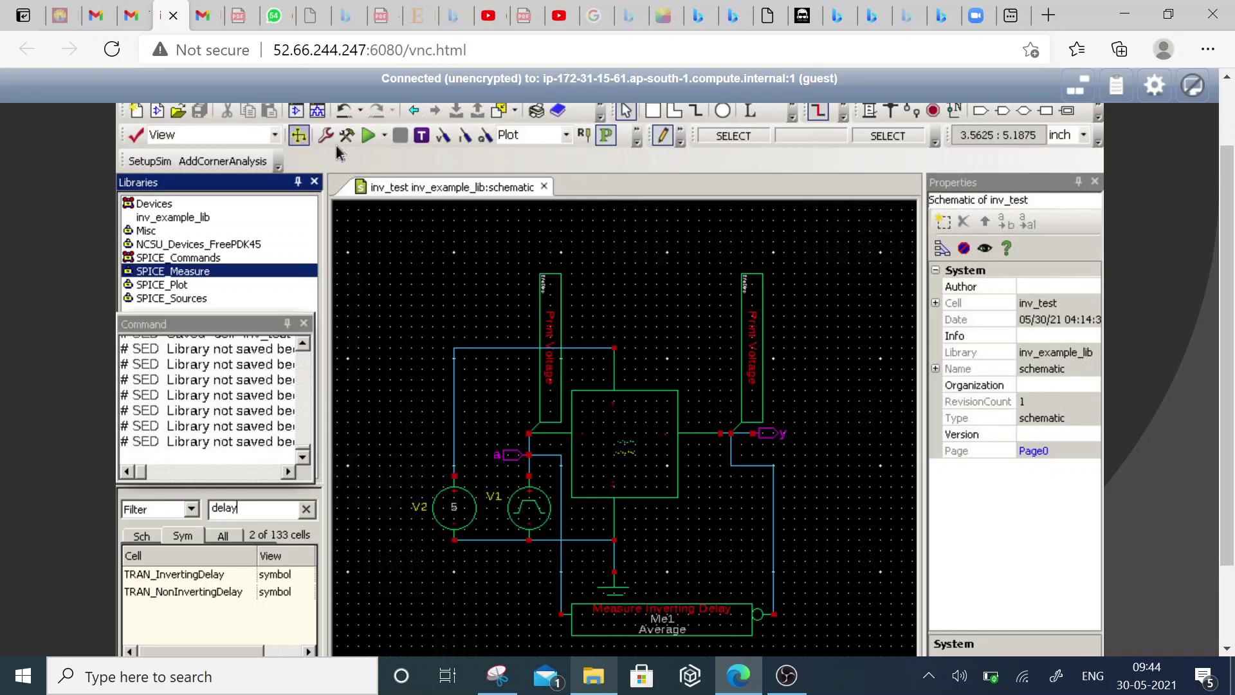
- Enable Transient/Fourier Analysis in the SPICE simulation setup with stop time 500n and maximum time step, print start time and print time step of 1n
left_click(347, 135)
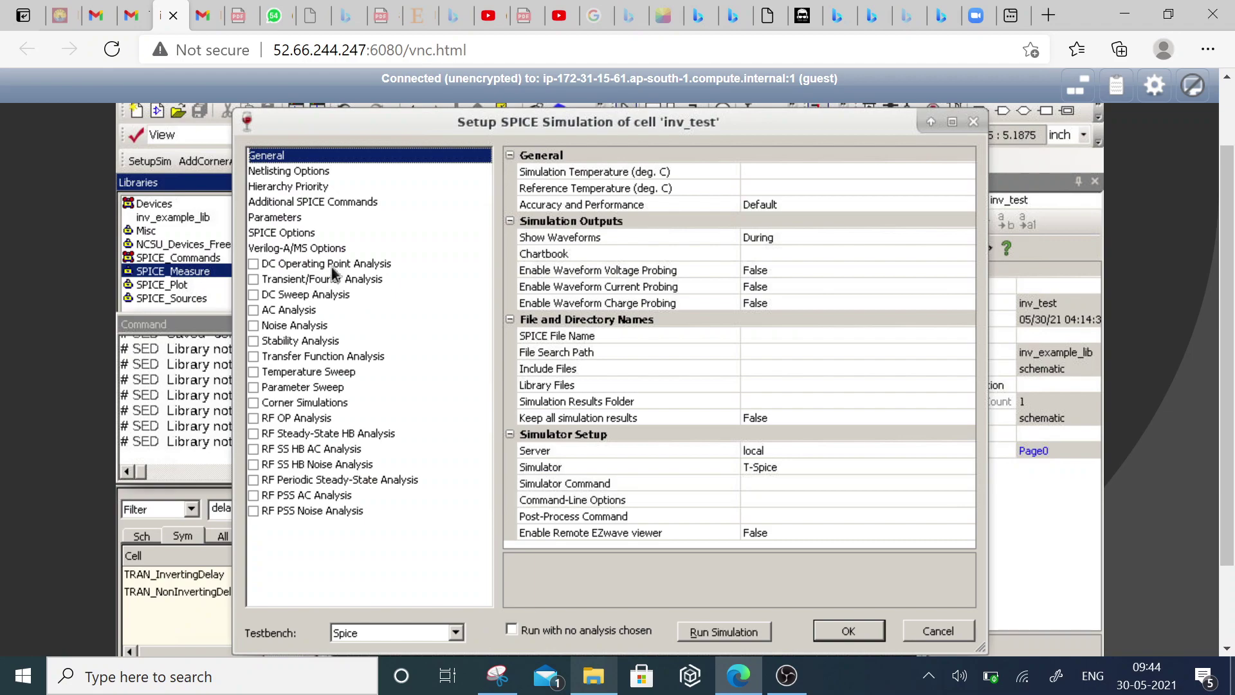
left_click(254, 279)
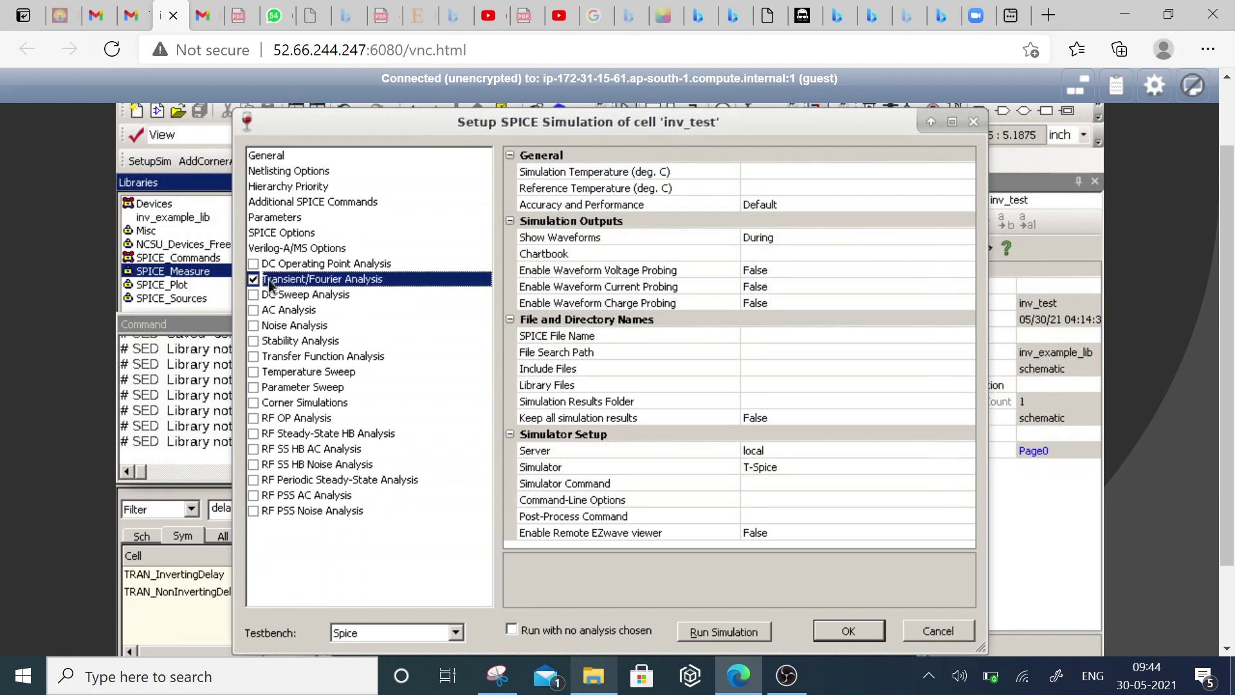
left_click(804, 171)
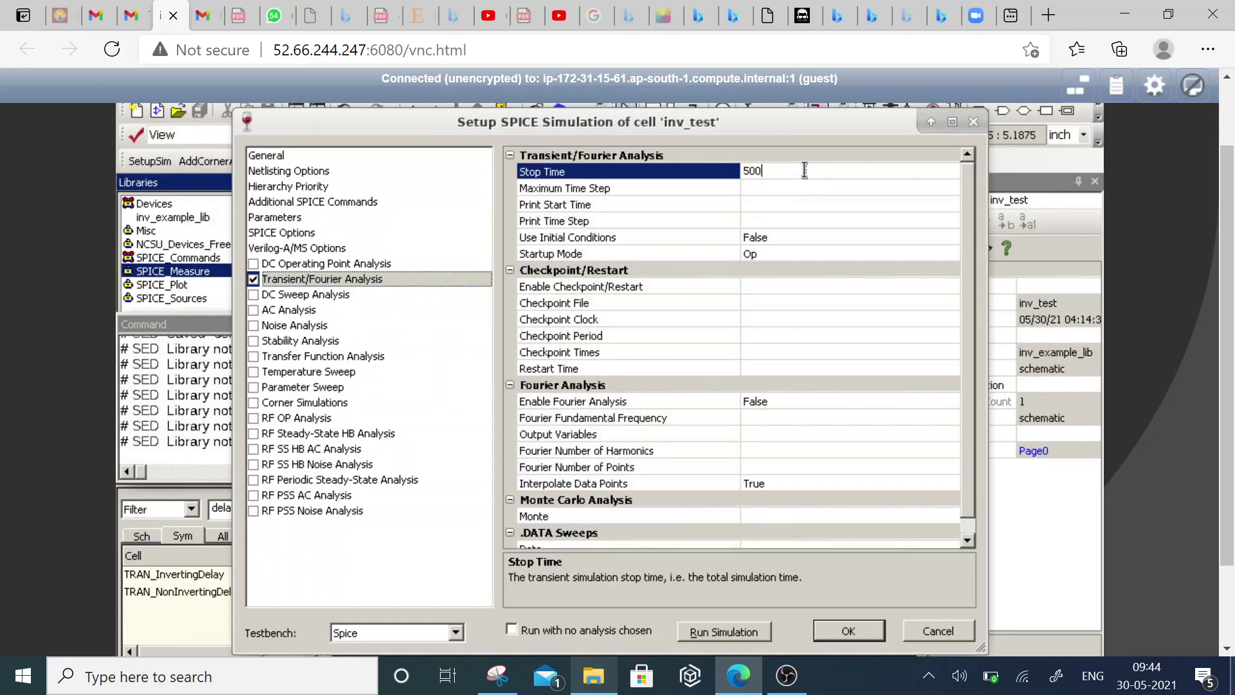
left_click(783, 187)
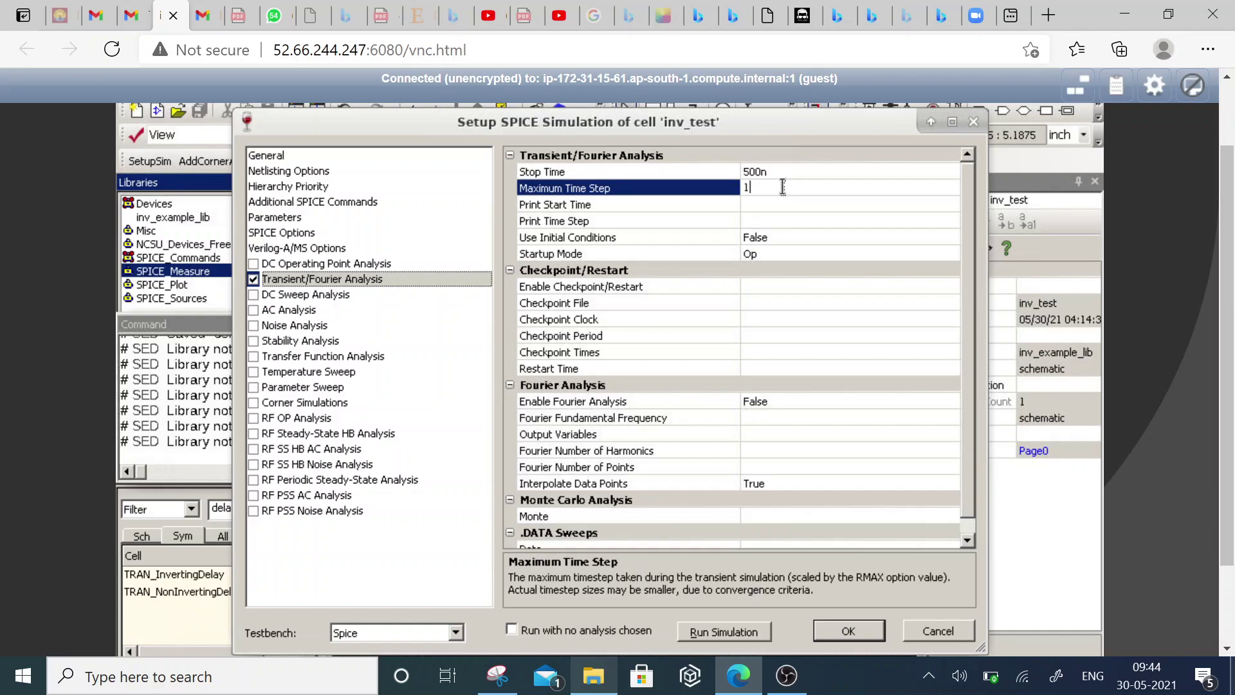
type("1n")
left_click(776, 205)
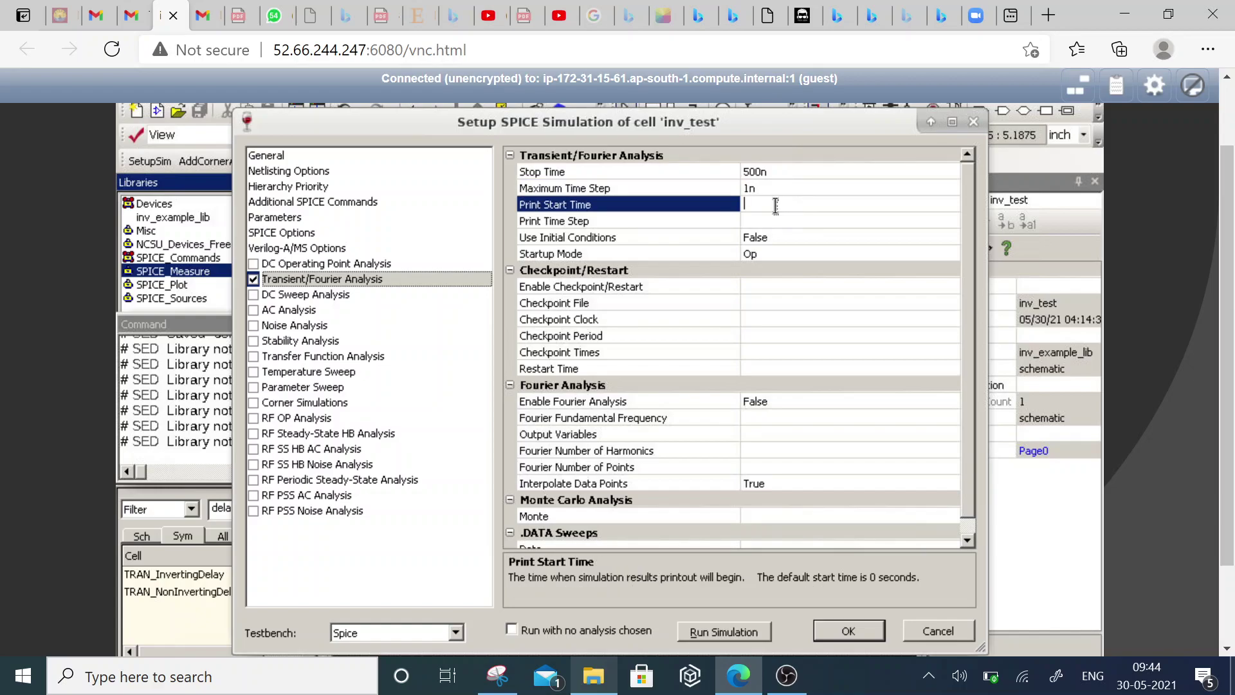
type("1n")
left_click(779, 223)
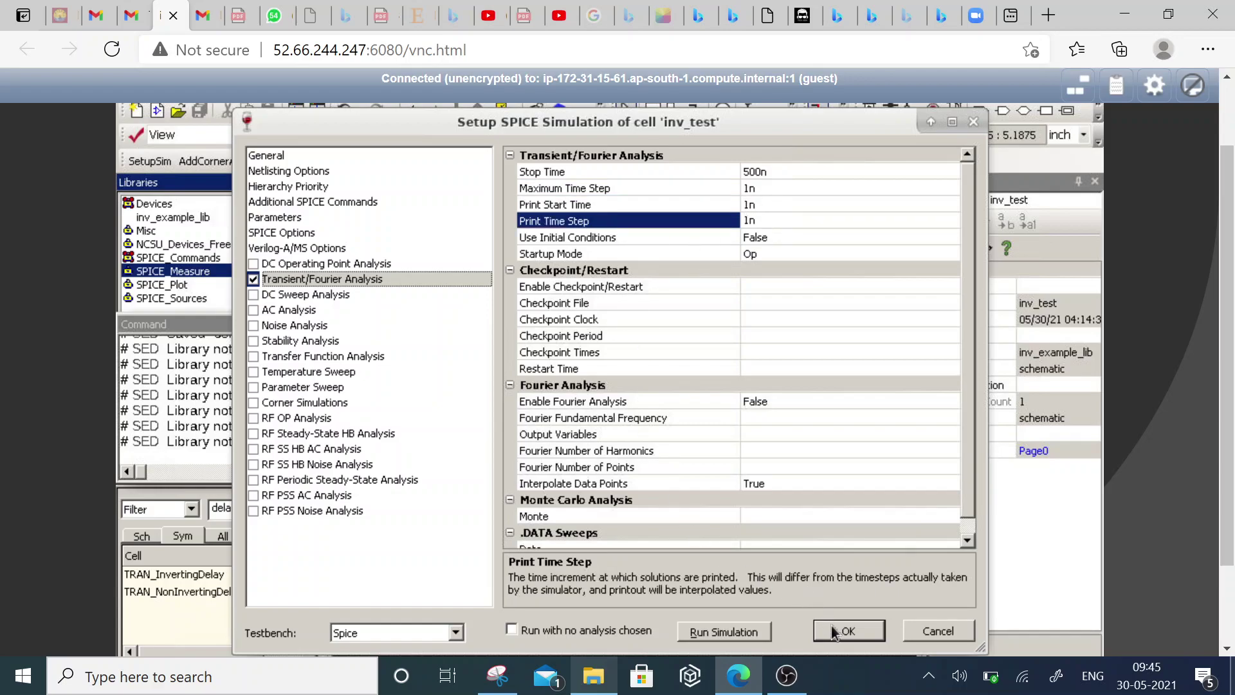
- Start editing the Simulation Results Folder in the general simulation settings
left_click(273, 156)
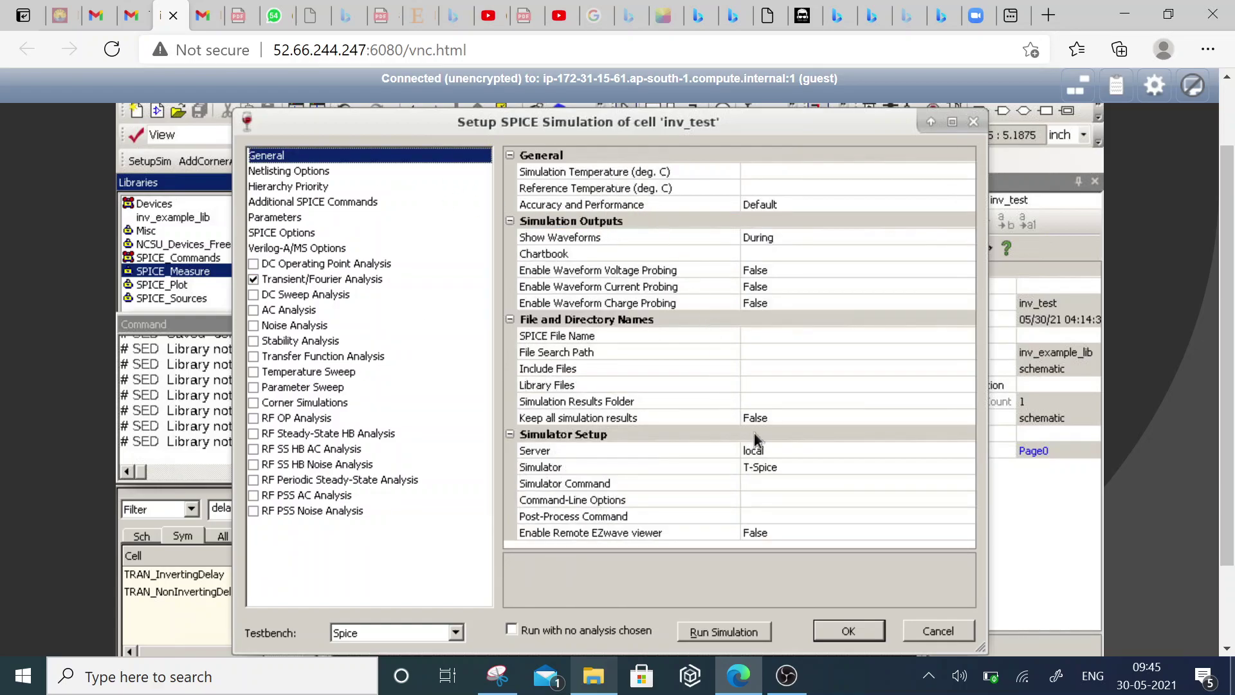
left_click(826, 403)
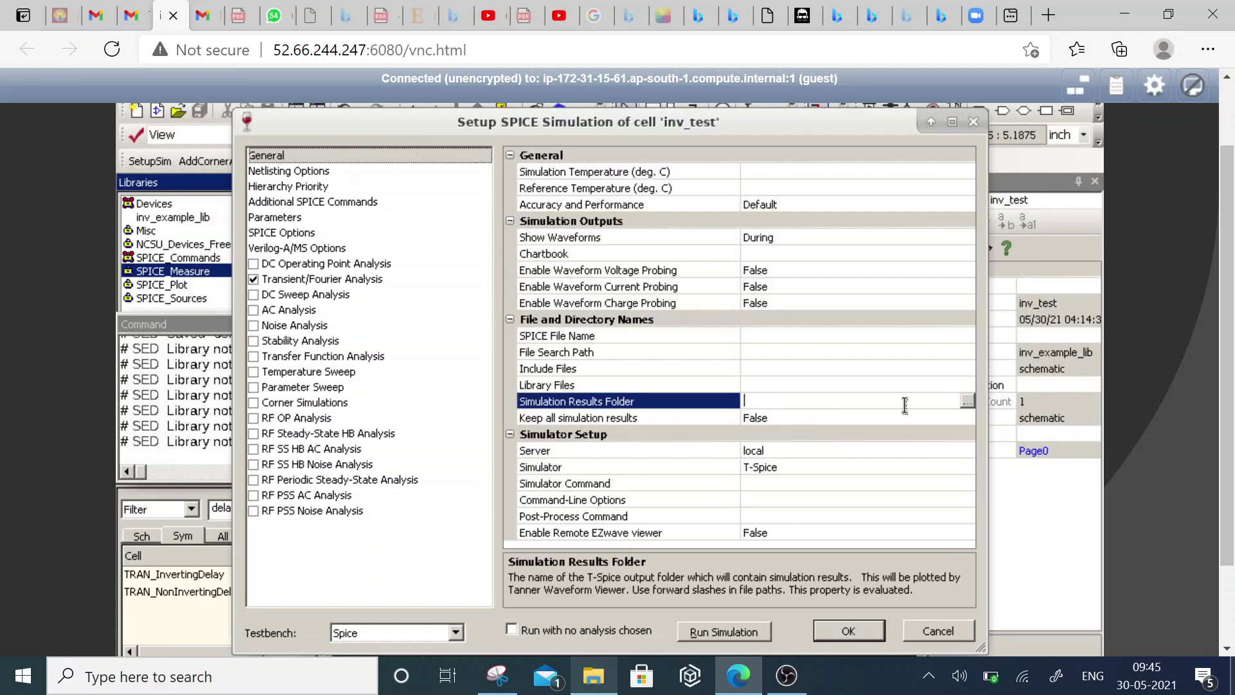
left_click(966, 401)
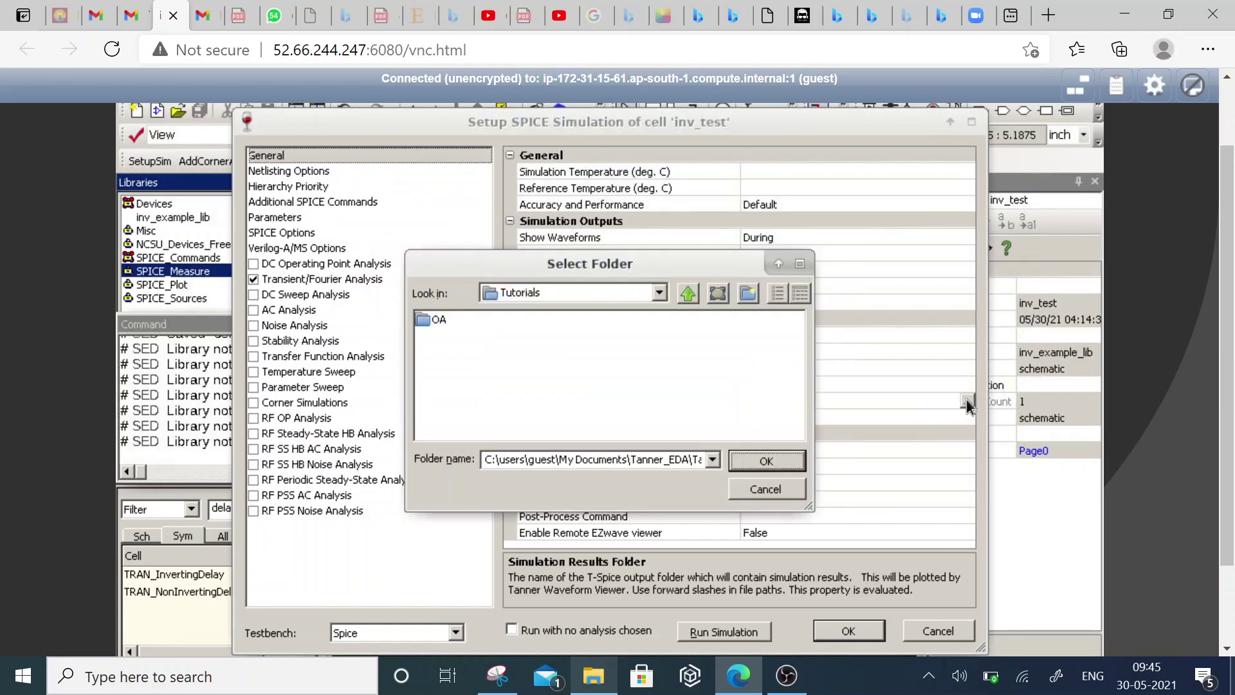
left_click(688, 293)
left_click(553, 296)
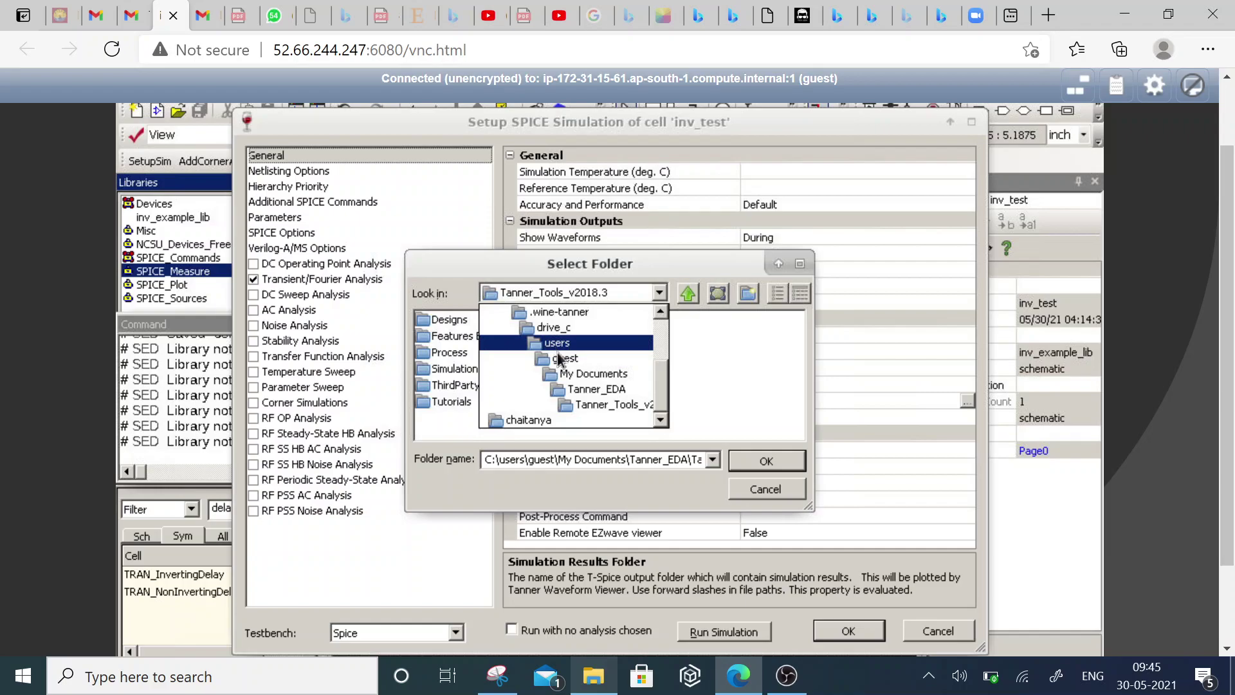
left_click(689, 295)
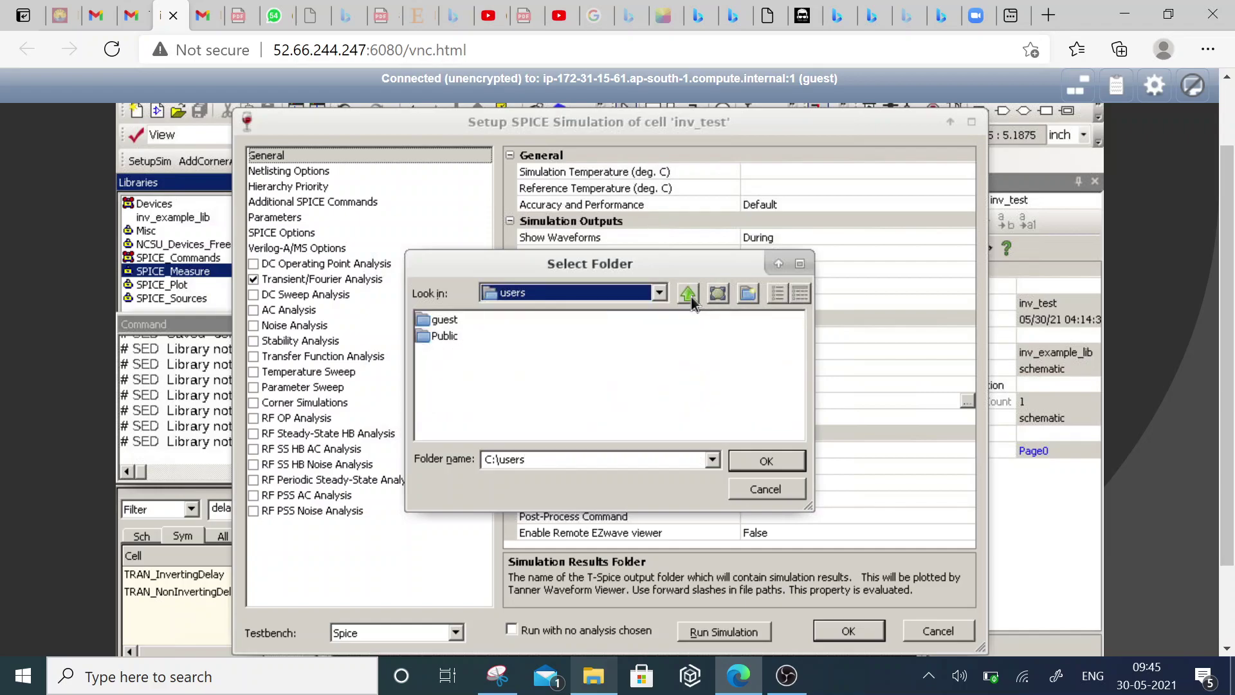
double_click(443, 320)
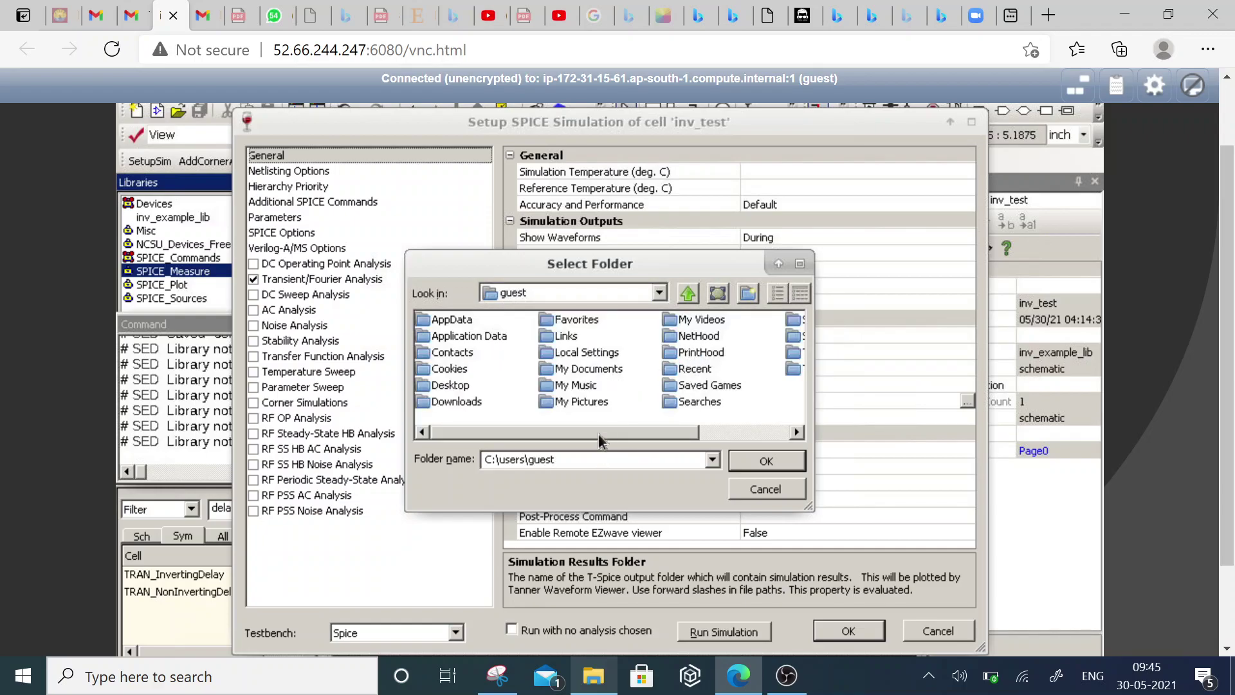
left_click(711, 432)
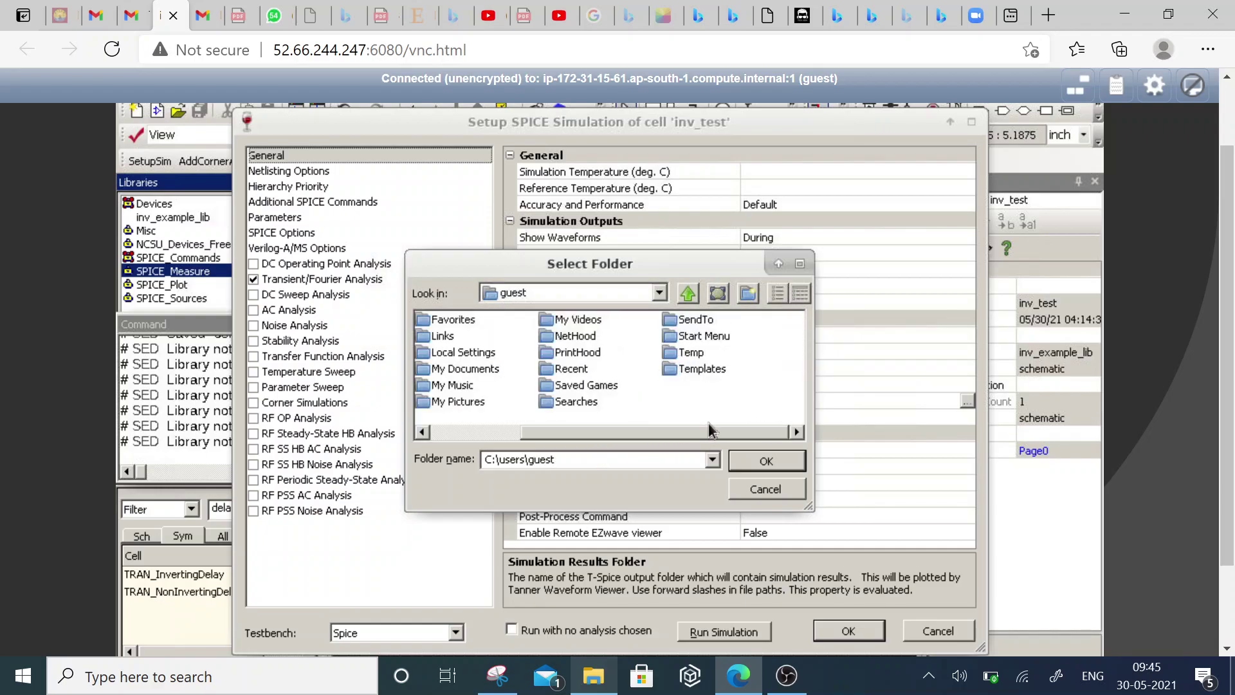
left_click(687, 295)
left_click(687, 296)
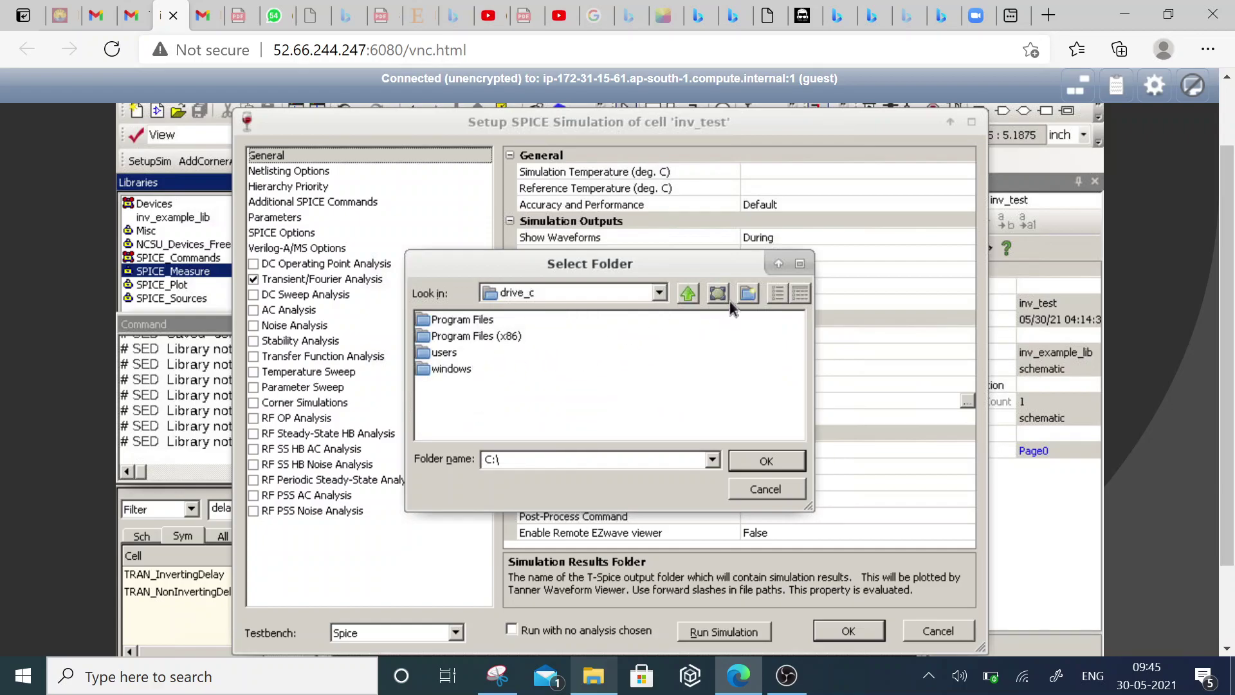
left_click(766, 490)
- Create a folder named sim_inv inside Z:\home\guest\lib_create and choose it as the simulation results folder
left_click(967, 402)
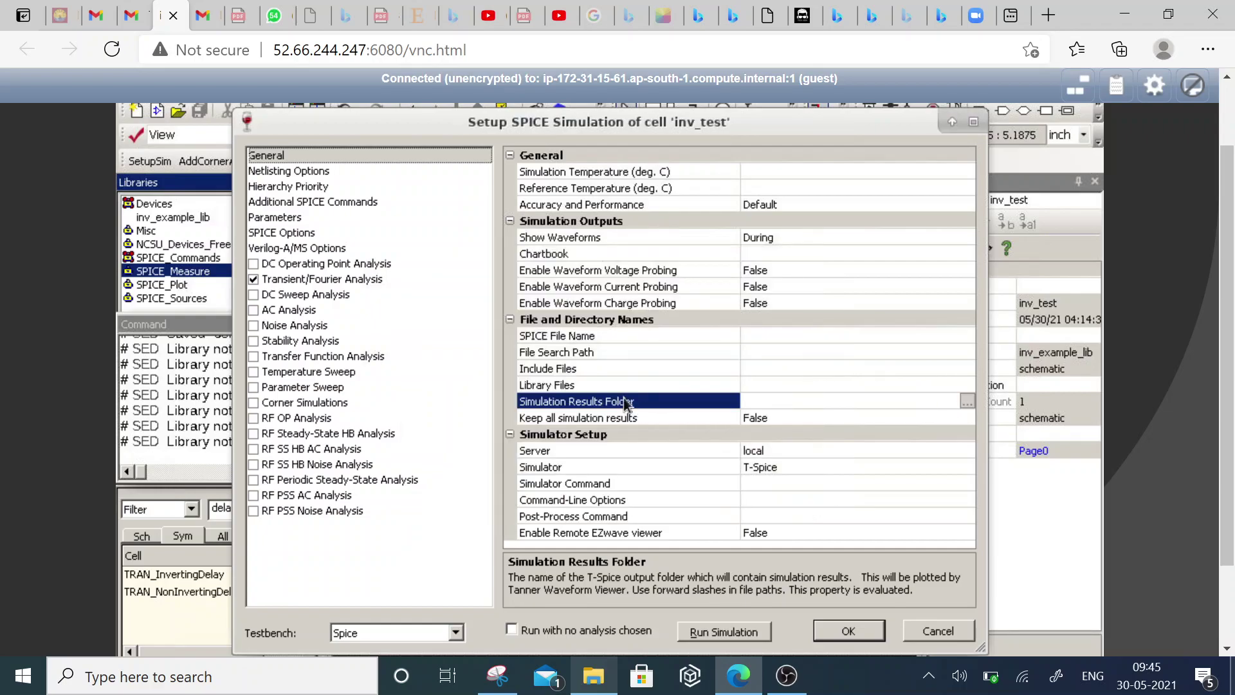
left_click(630, 300)
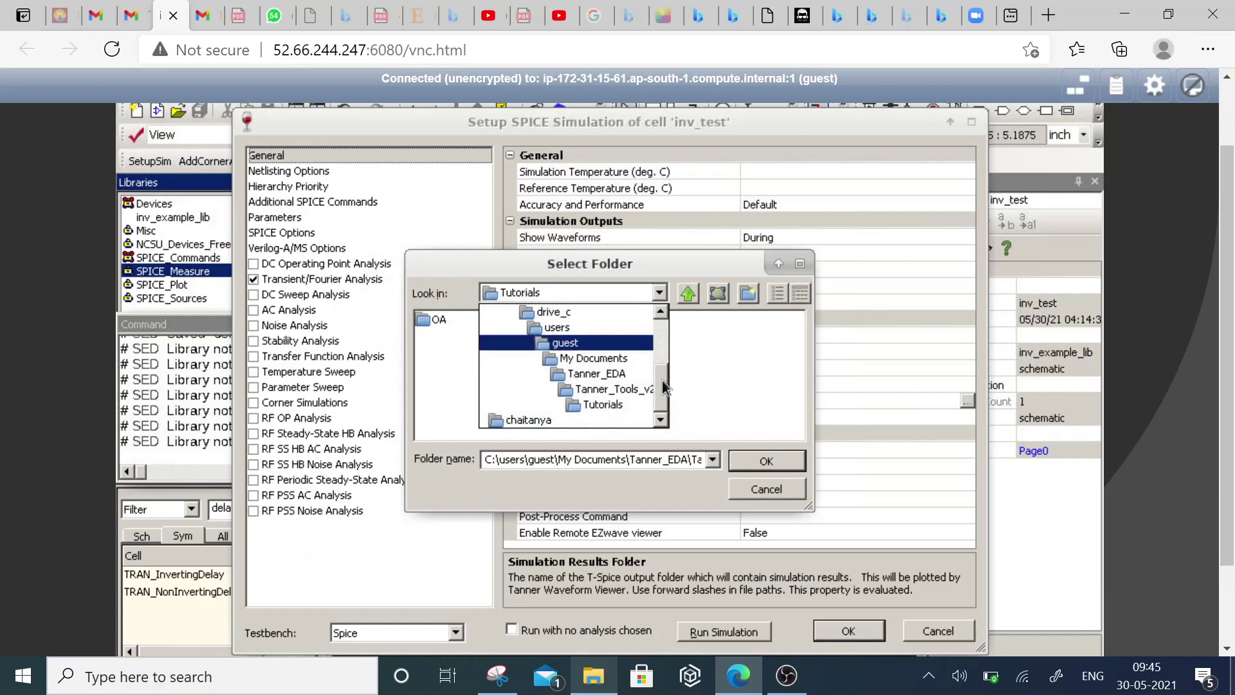
left_click_drag(661, 384, 656, 339)
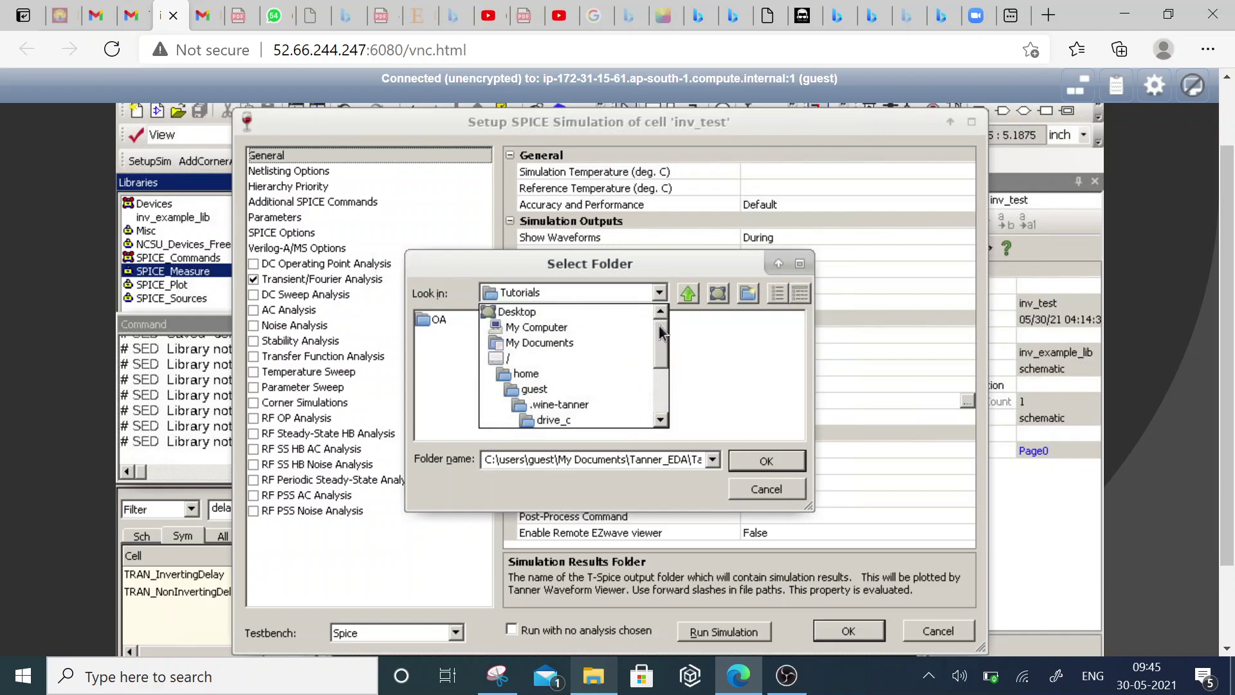
left_click(534, 389)
left_click(726, 432)
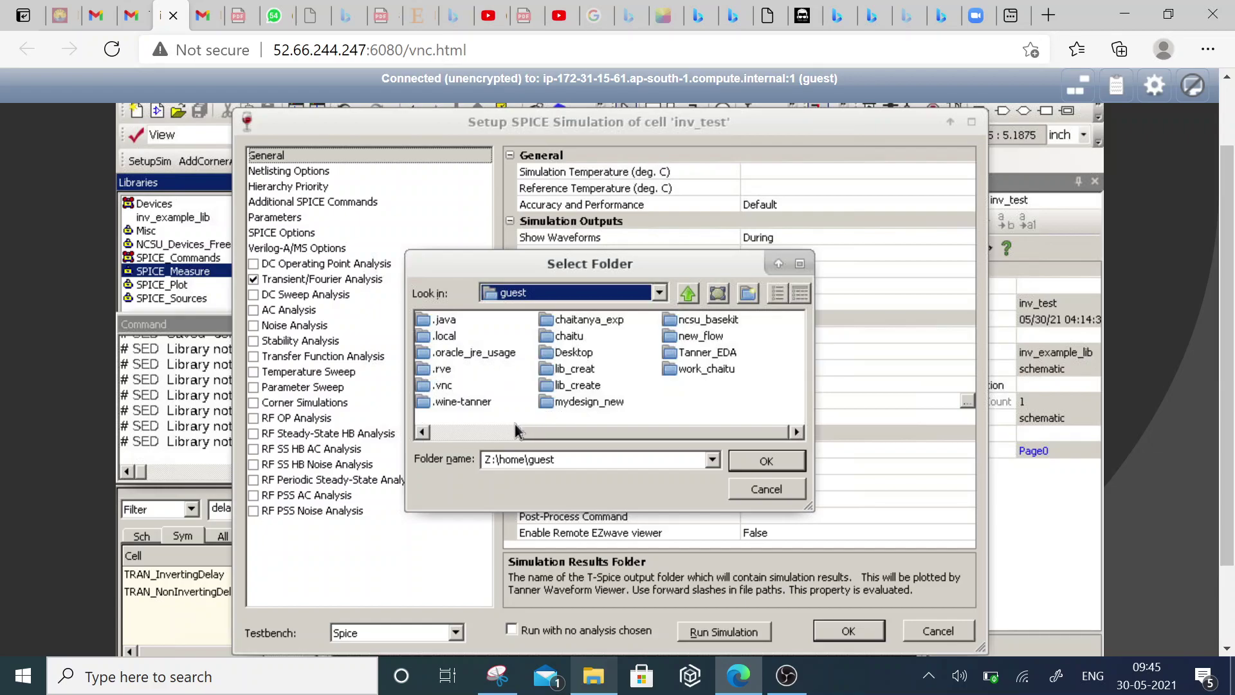
double_click(562, 386)
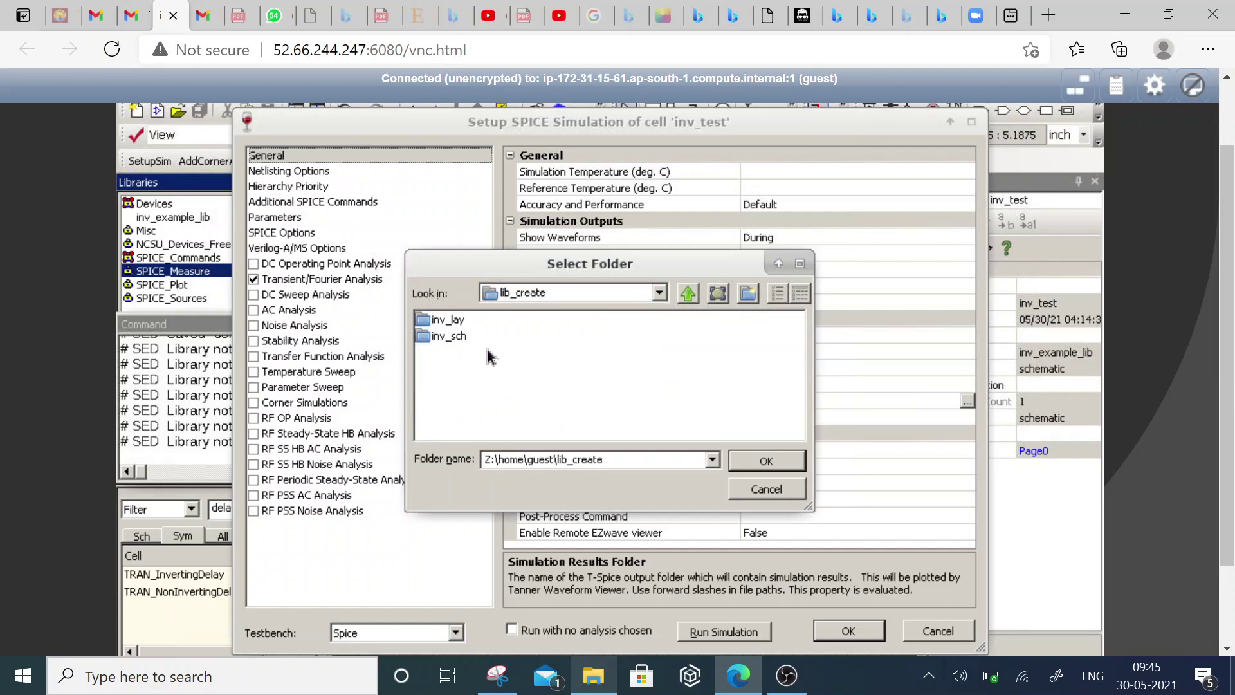
left_click(747, 293)
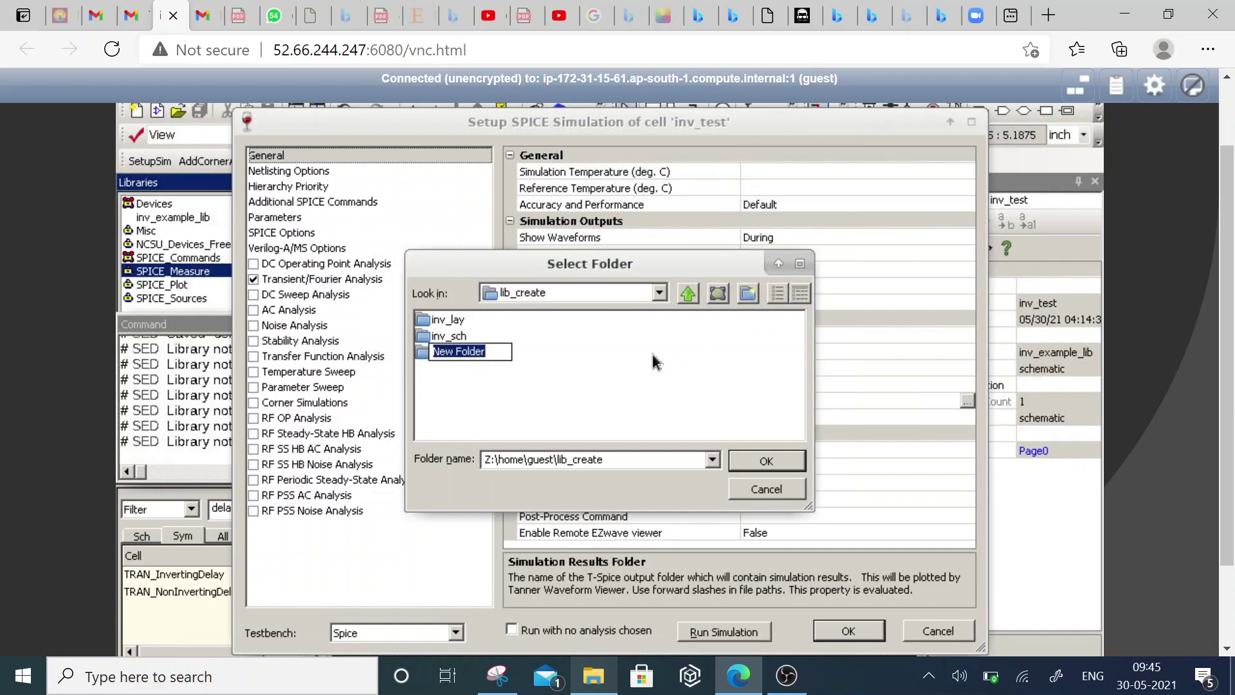
type("sim")
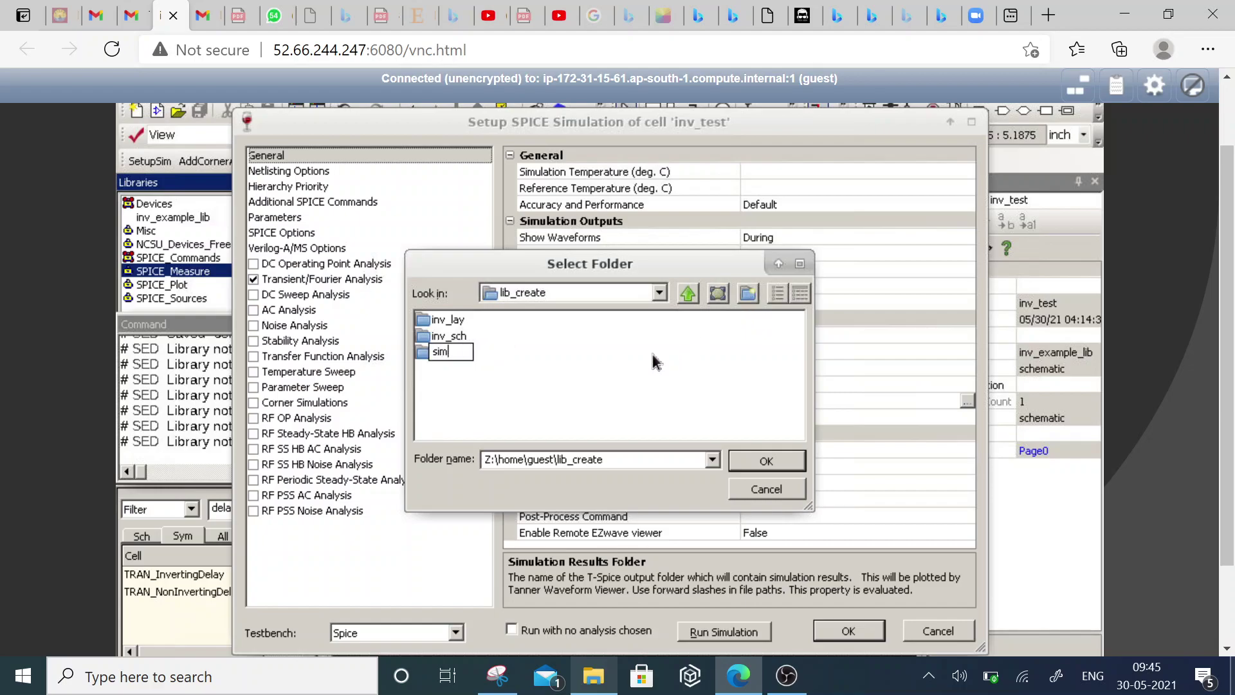
type("_inv")
left_click(790, 462)
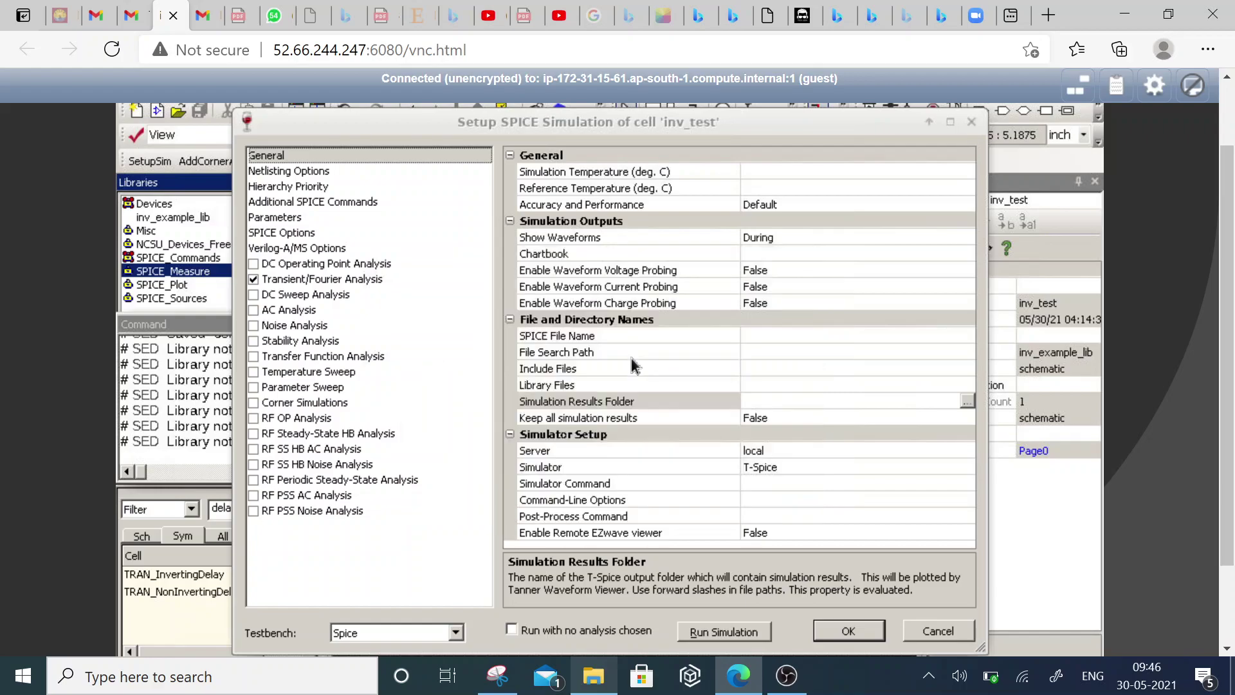
left_click(968, 402)
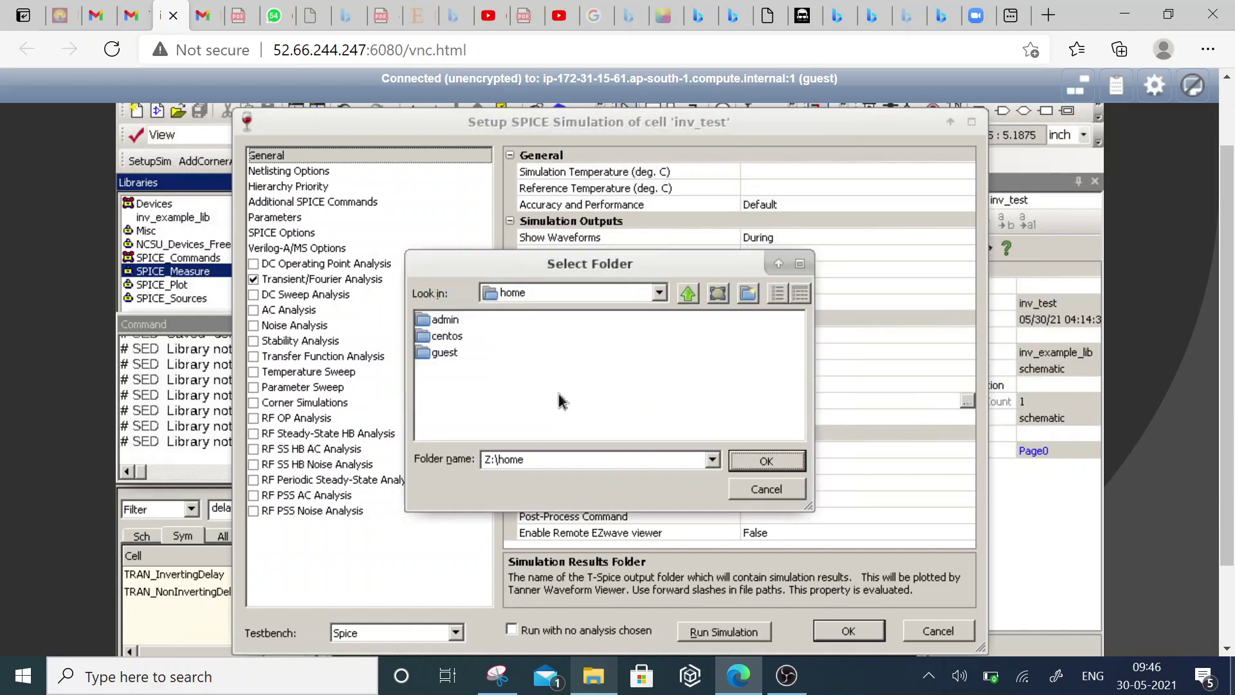
left_click(638, 293)
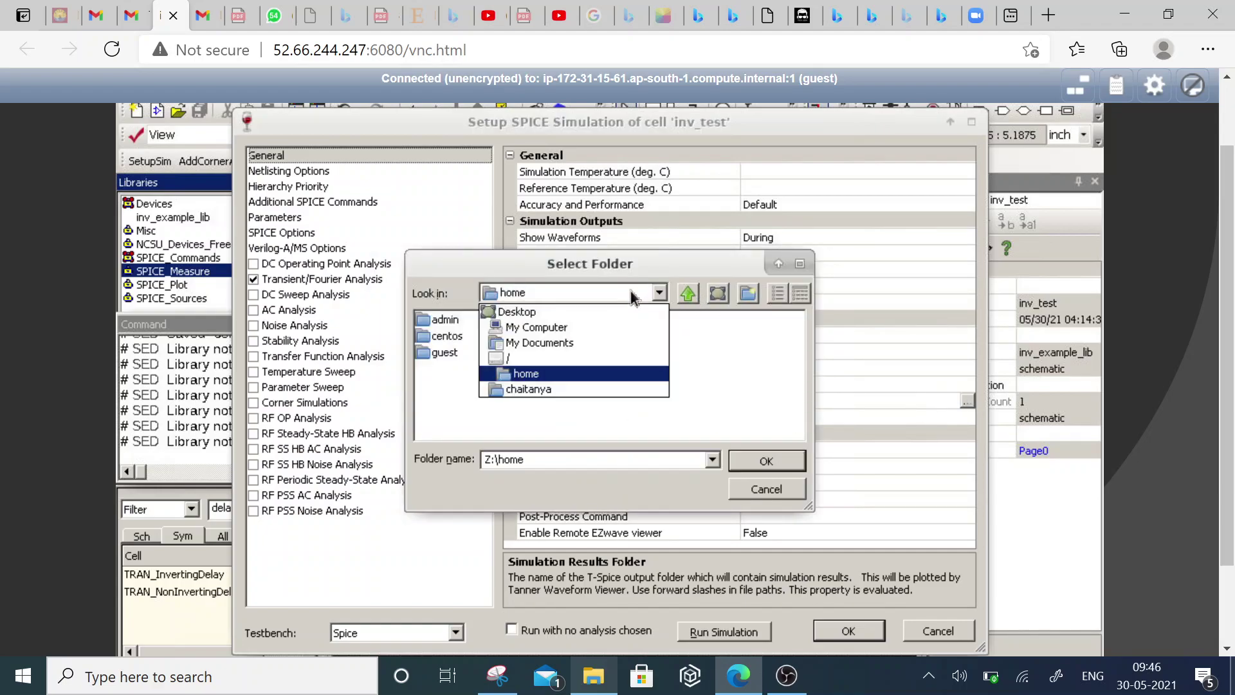
left_click(681, 297)
left_click(682, 296)
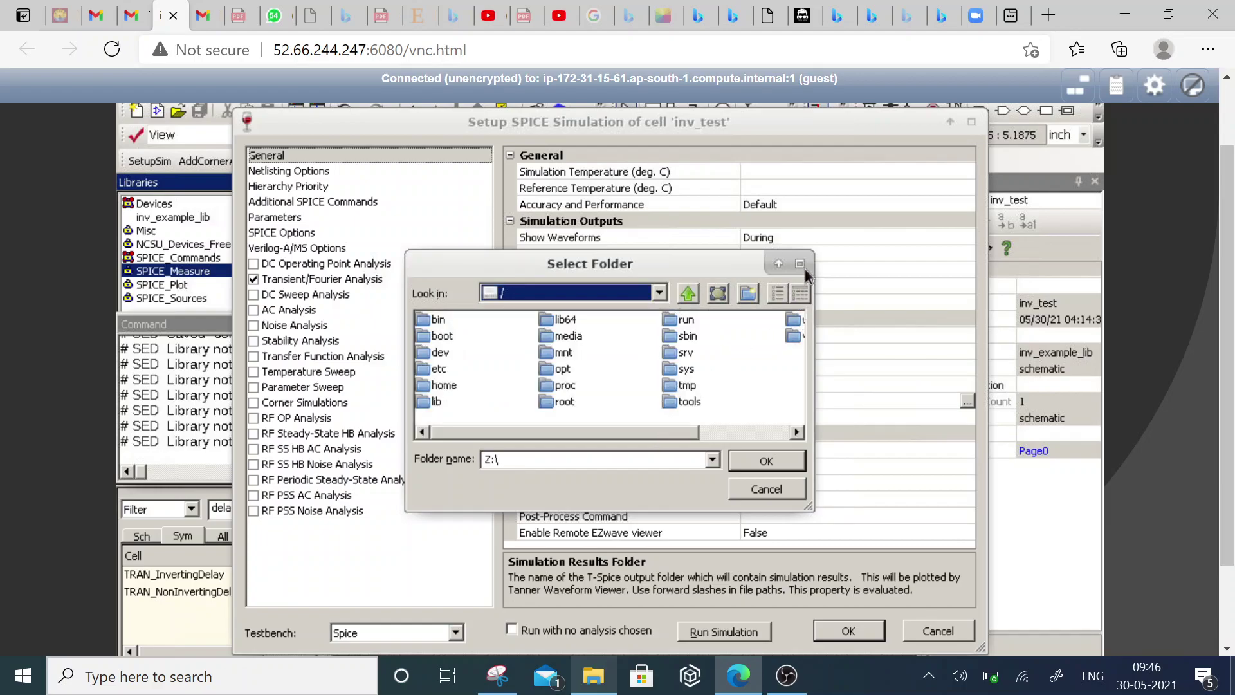
left_click(795, 484)
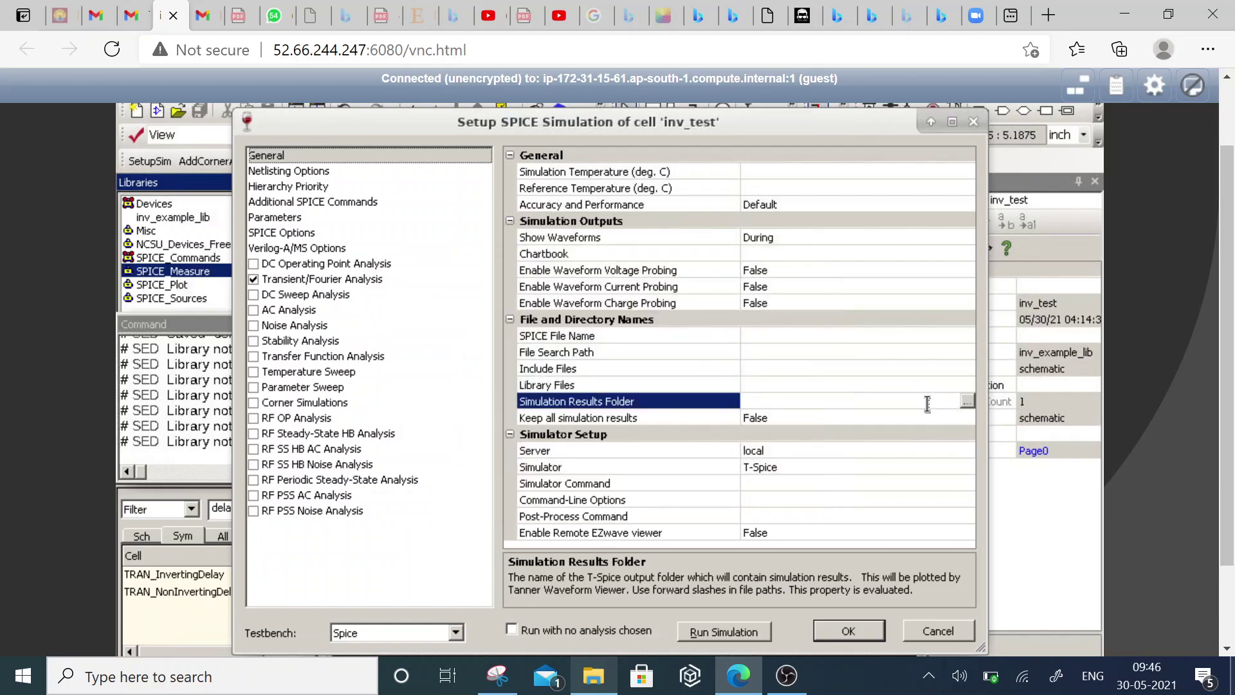
- Clear the Simulation Results Folder value and try to set it to sim_inv inside Z:\home\guest\lib_create
key("shift+Home")
key("BackSpace")
left_click(967, 401)
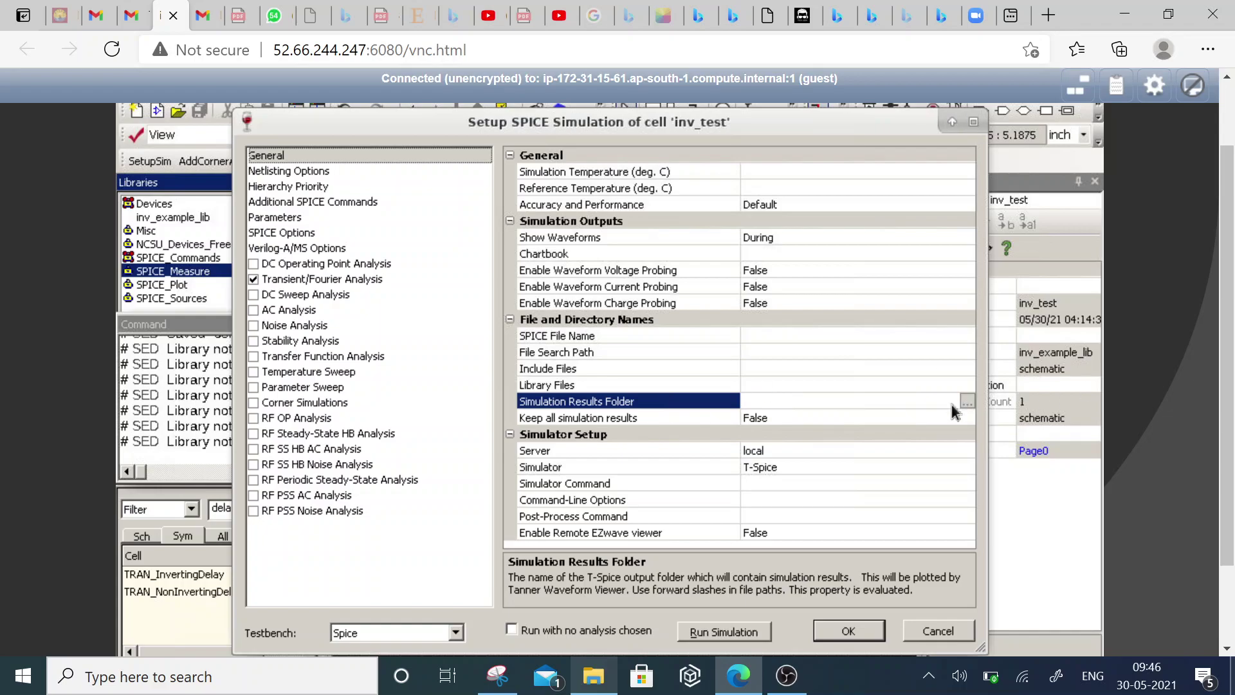
left_click(695, 294)
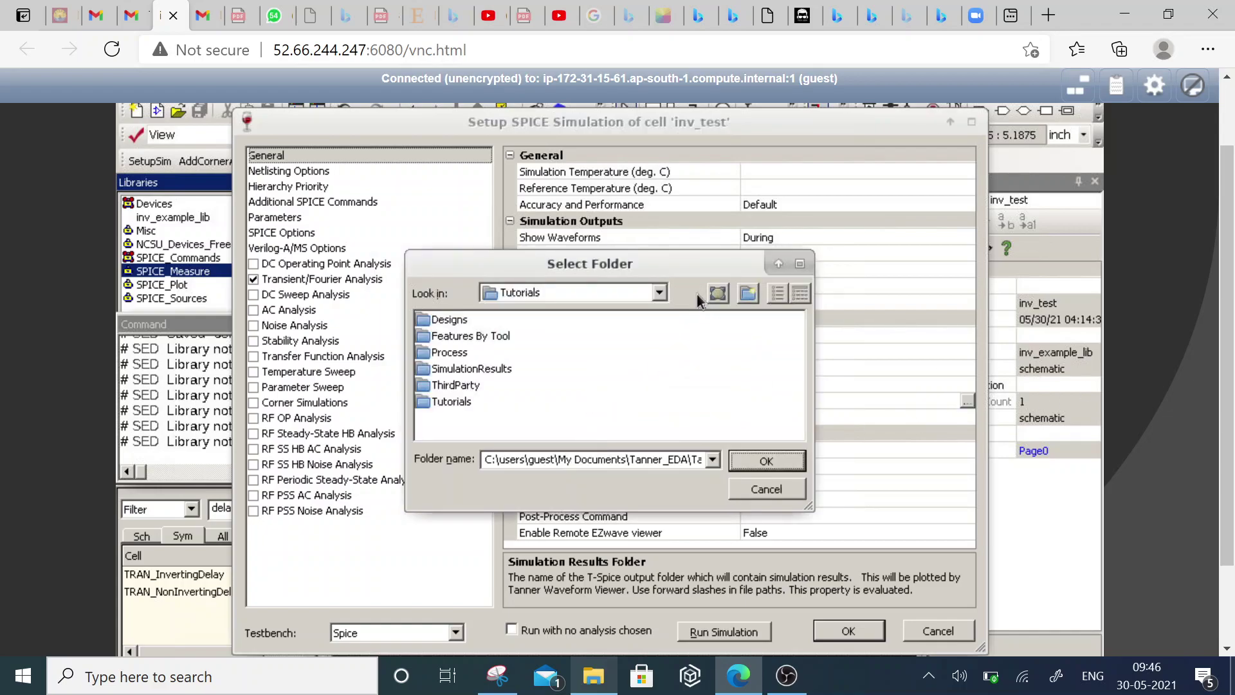
left_click(600, 297)
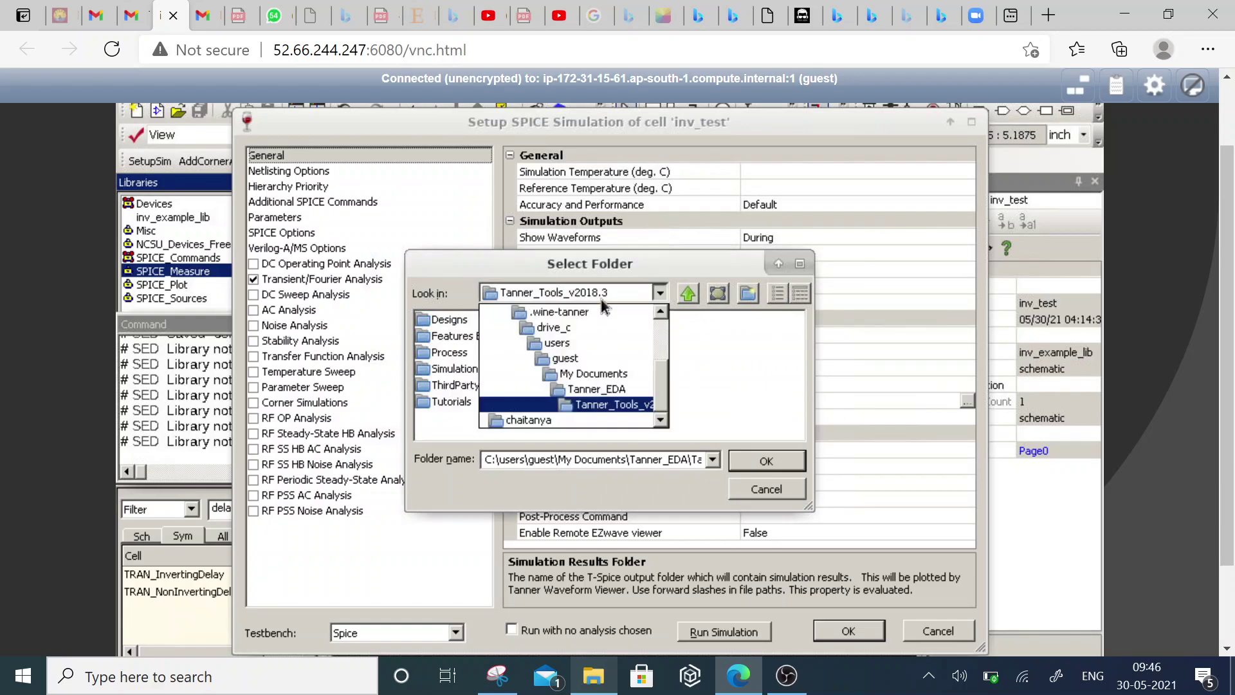
left_click_drag(660, 383, 662, 348)
left_click(534, 374)
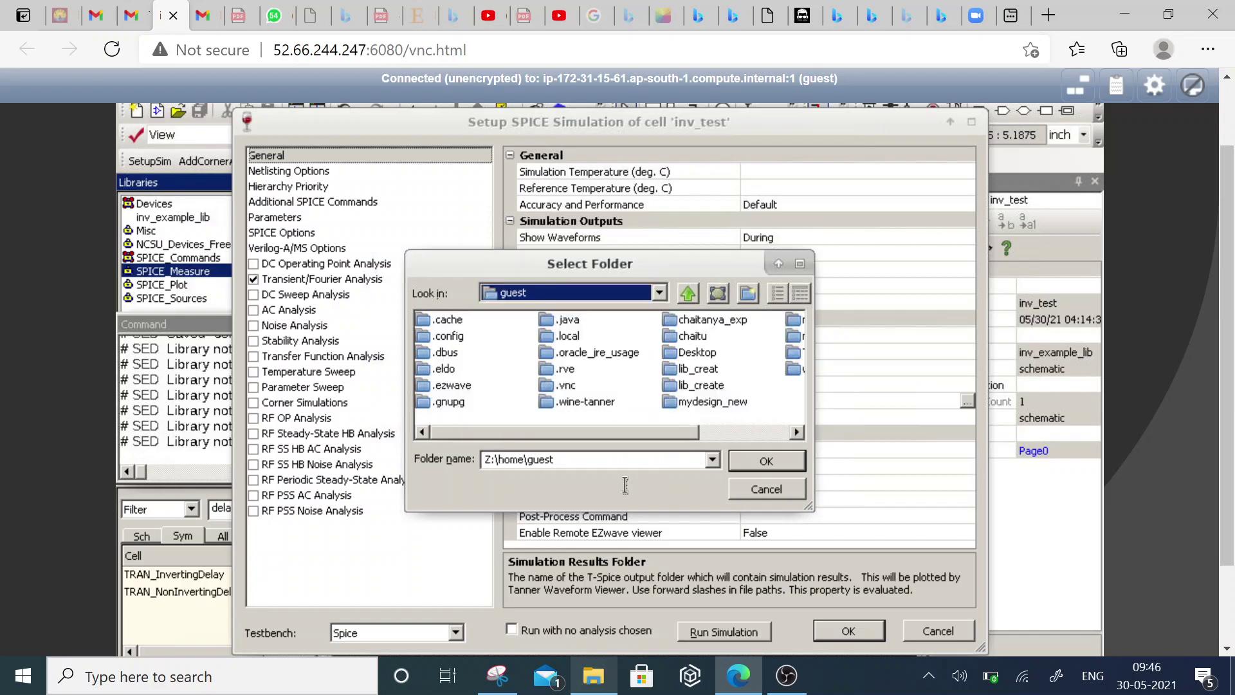
left_click_drag(701, 438, 638, 442)
left_click(695, 388)
double_click(695, 388)
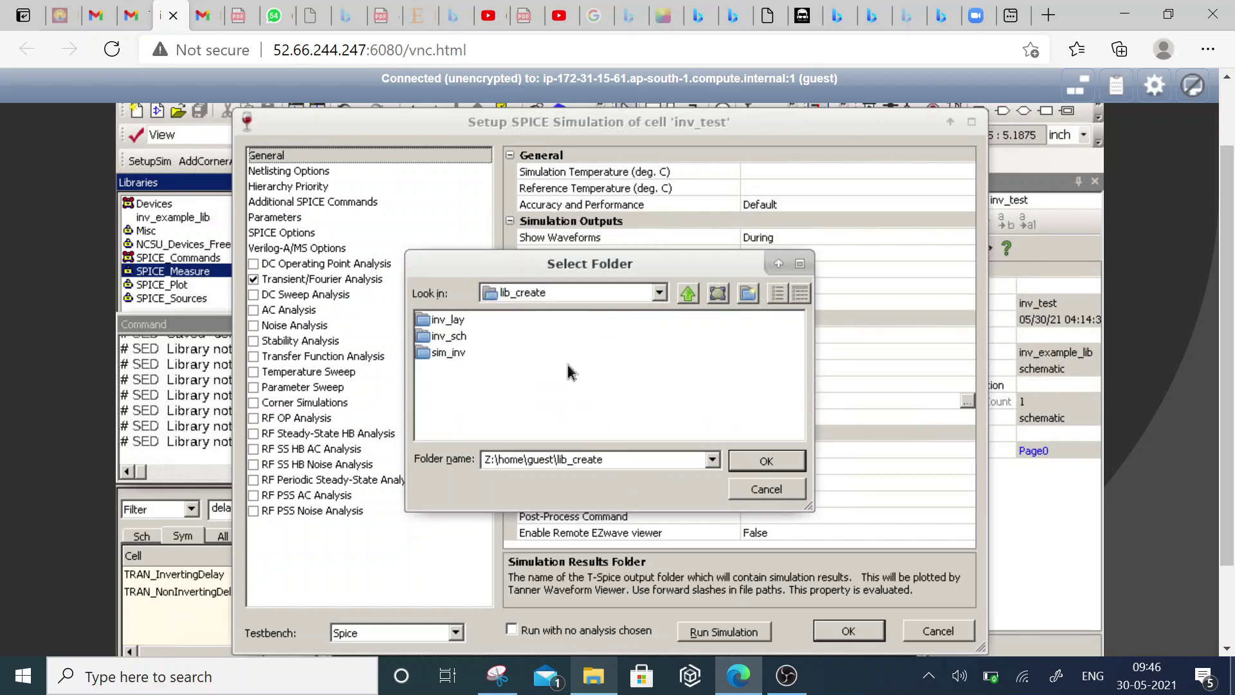
left_click(458, 353)
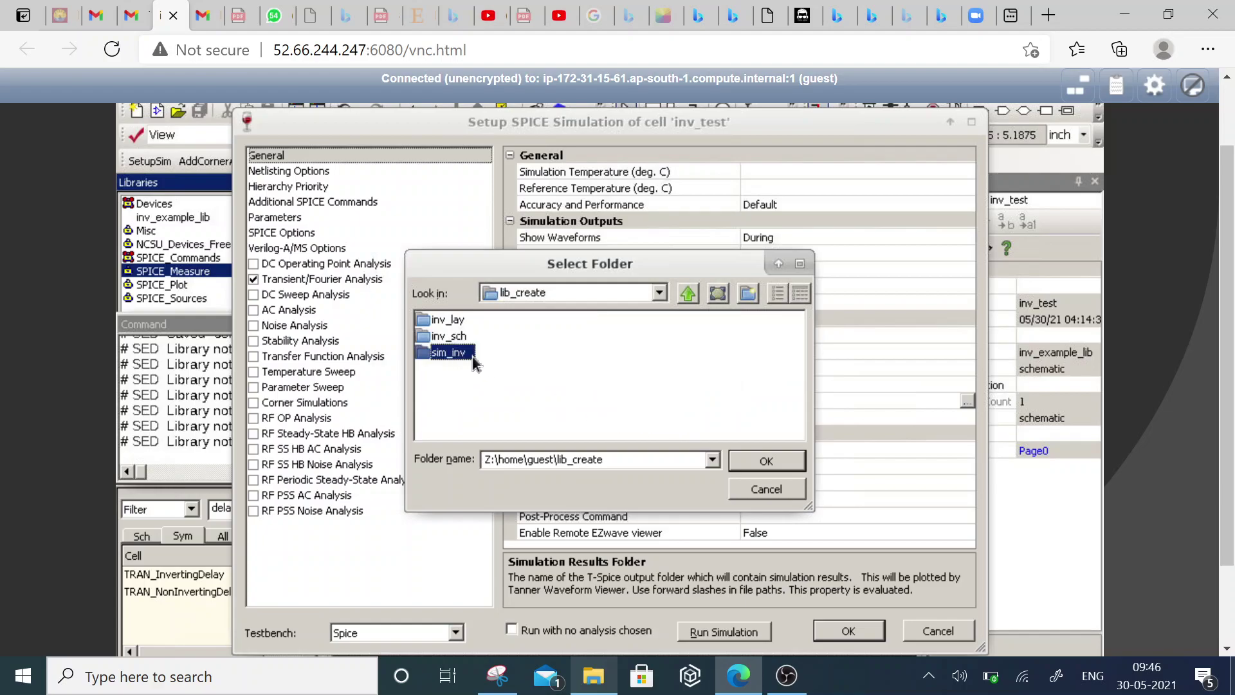
left_click(742, 467)
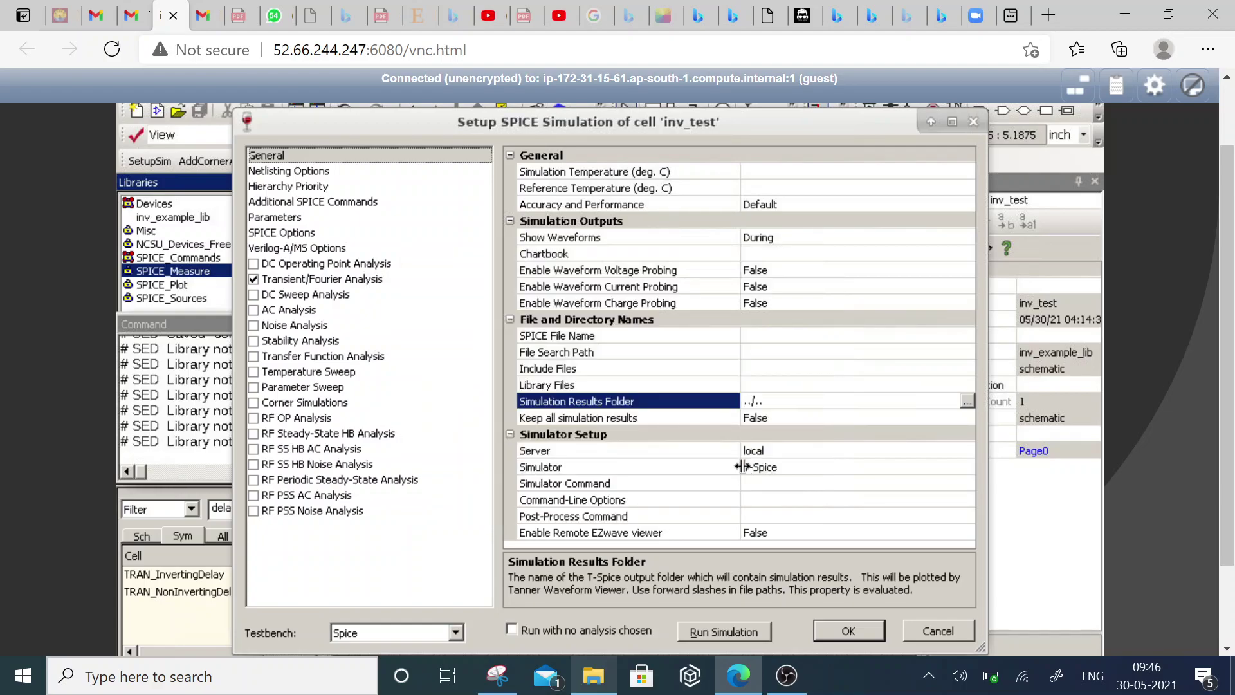
left_click(967, 401)
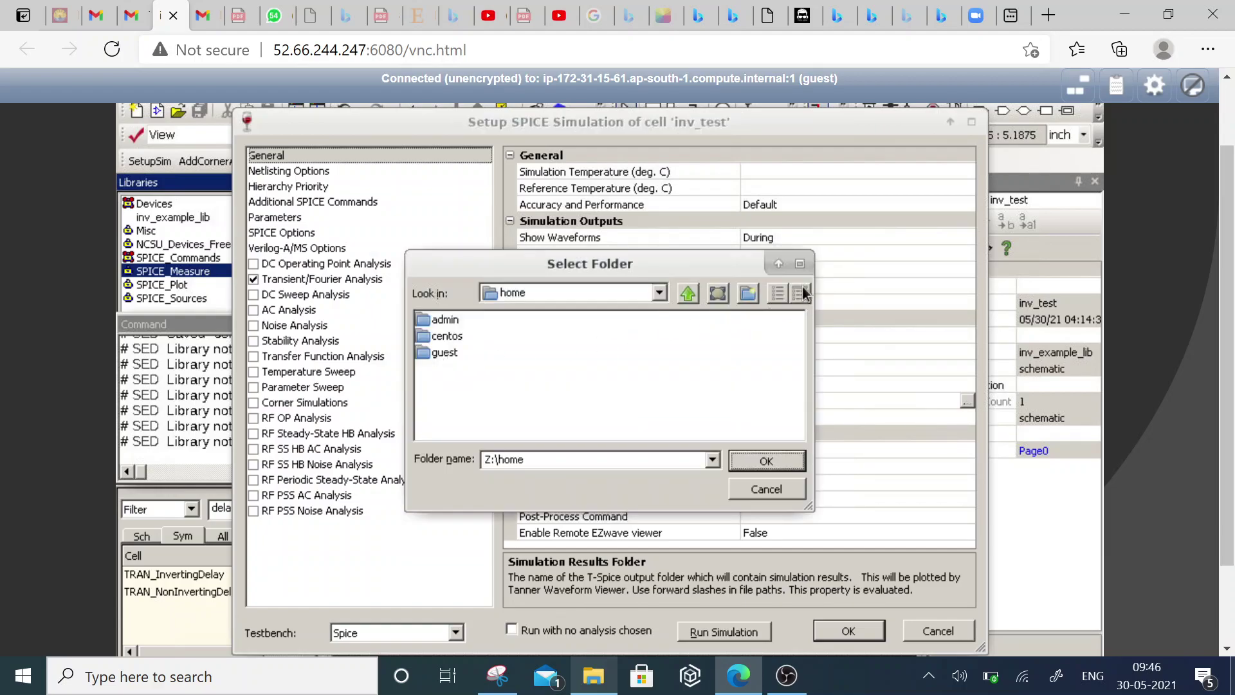
left_click(780, 490)
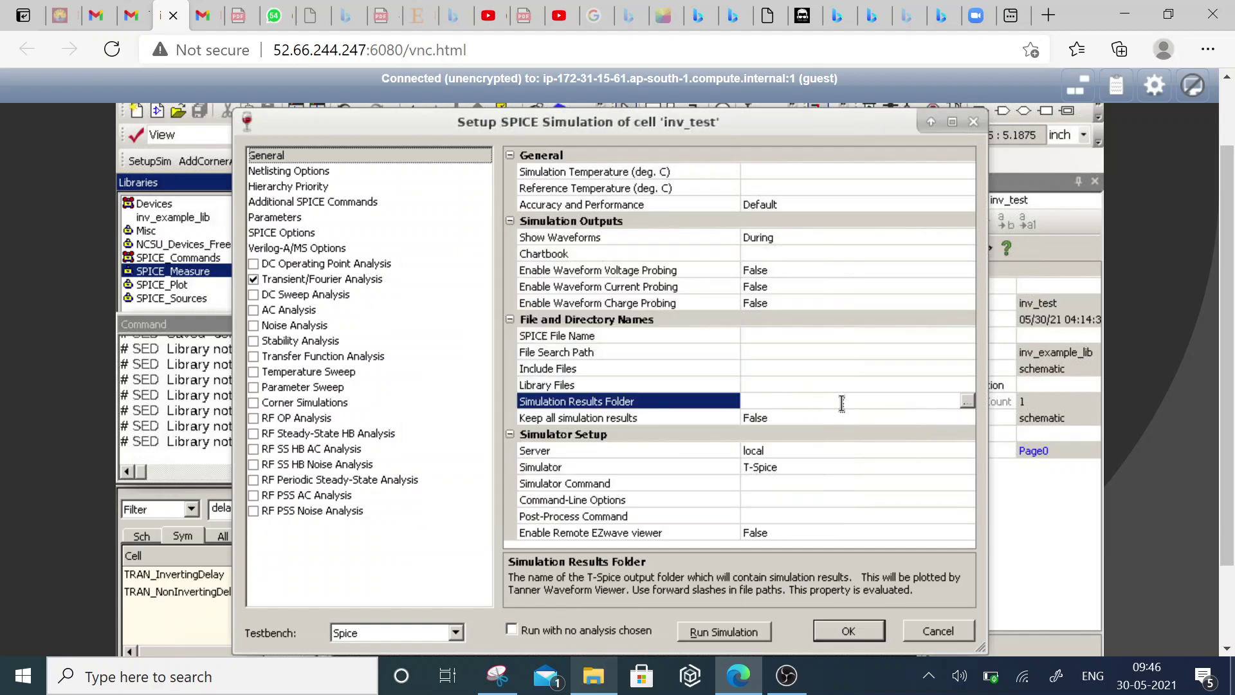
- Set the Simulation Results Folder to the sim_inv folder in Z:\home\guest\lib_create, entered as ../../sim_inv
left_click(609, 403)
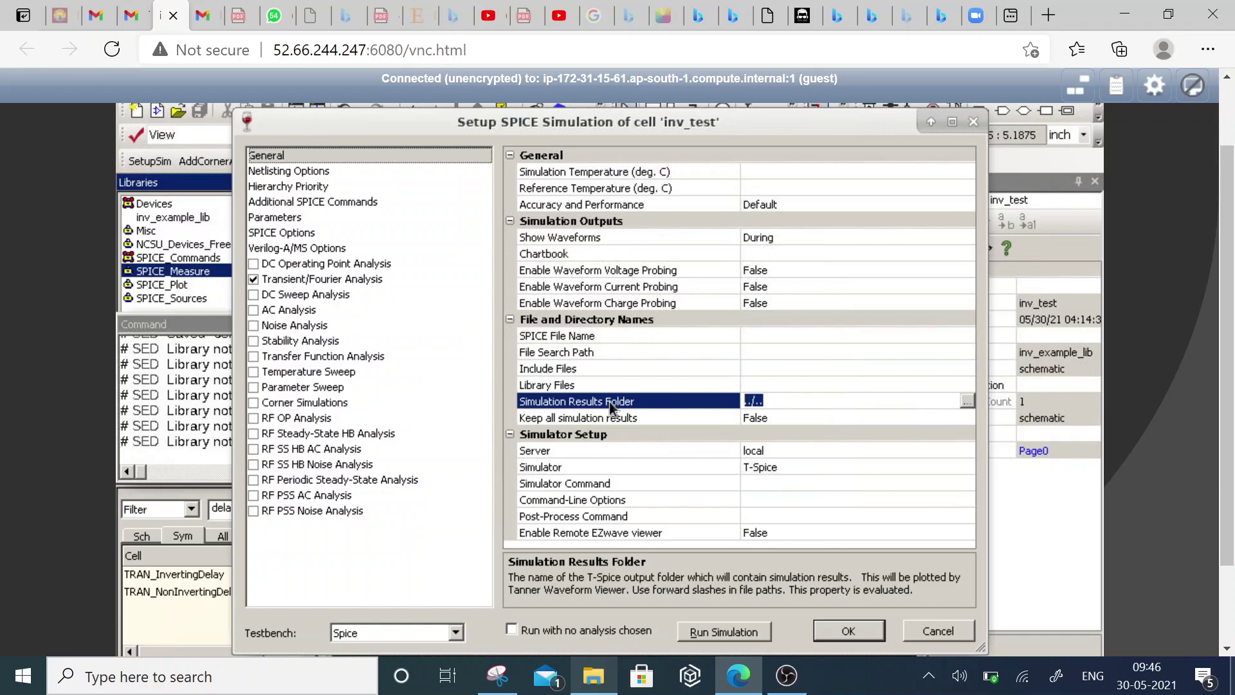
left_click(968, 401)
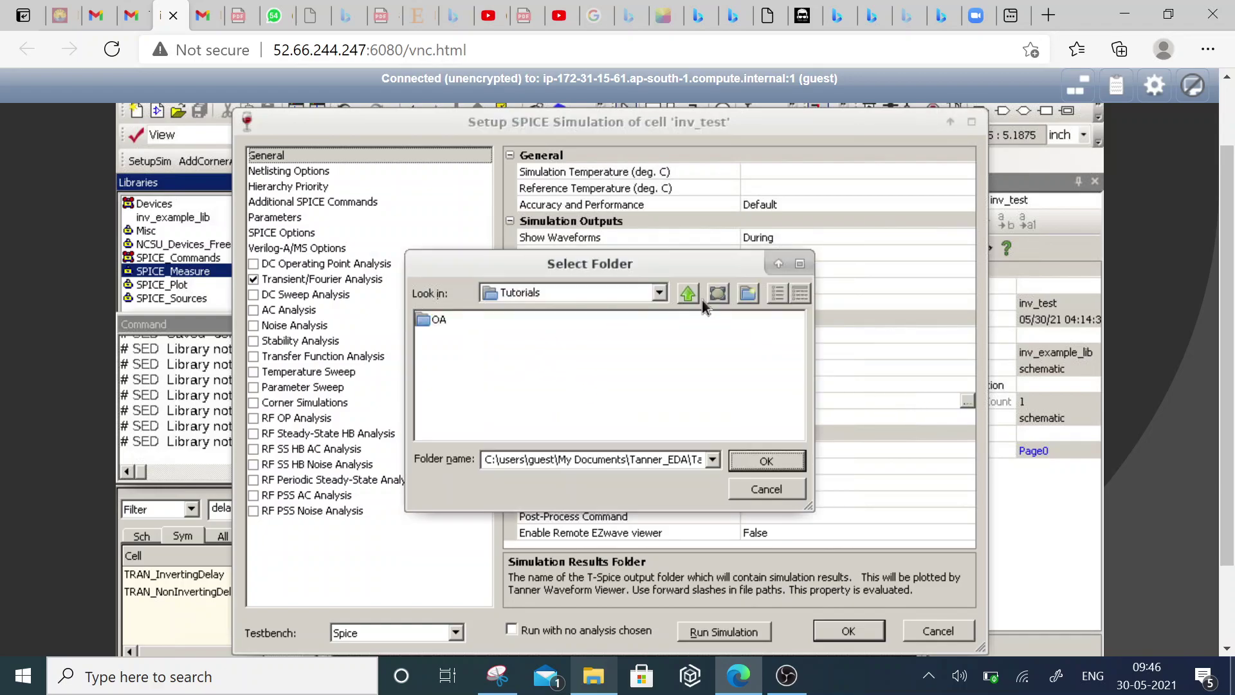
left_click(688, 294)
left_click(640, 293)
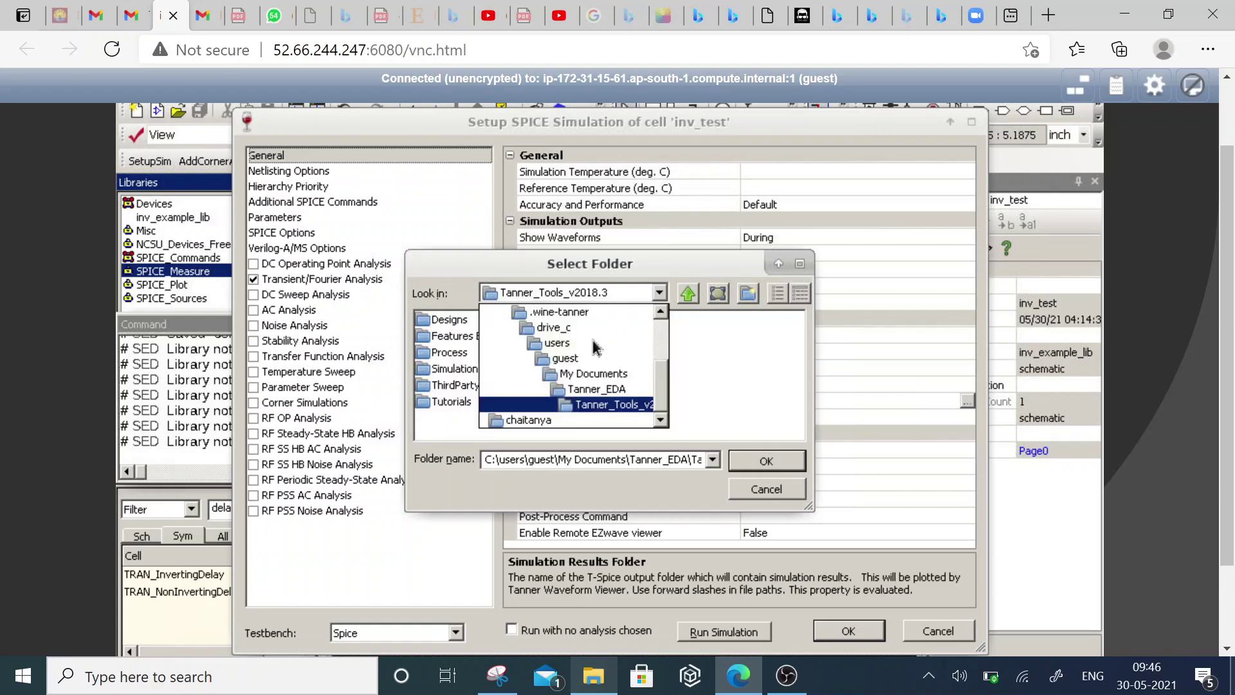
left_click_drag(661, 388, 658, 352)
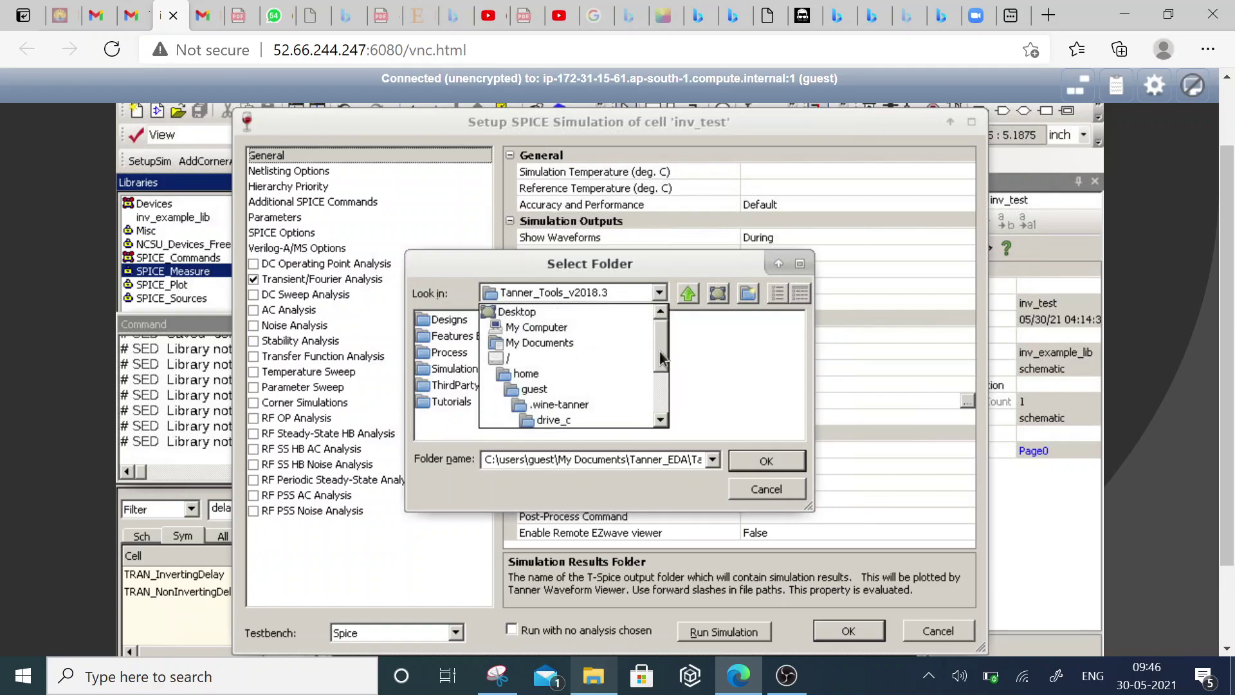
left_click(534, 389)
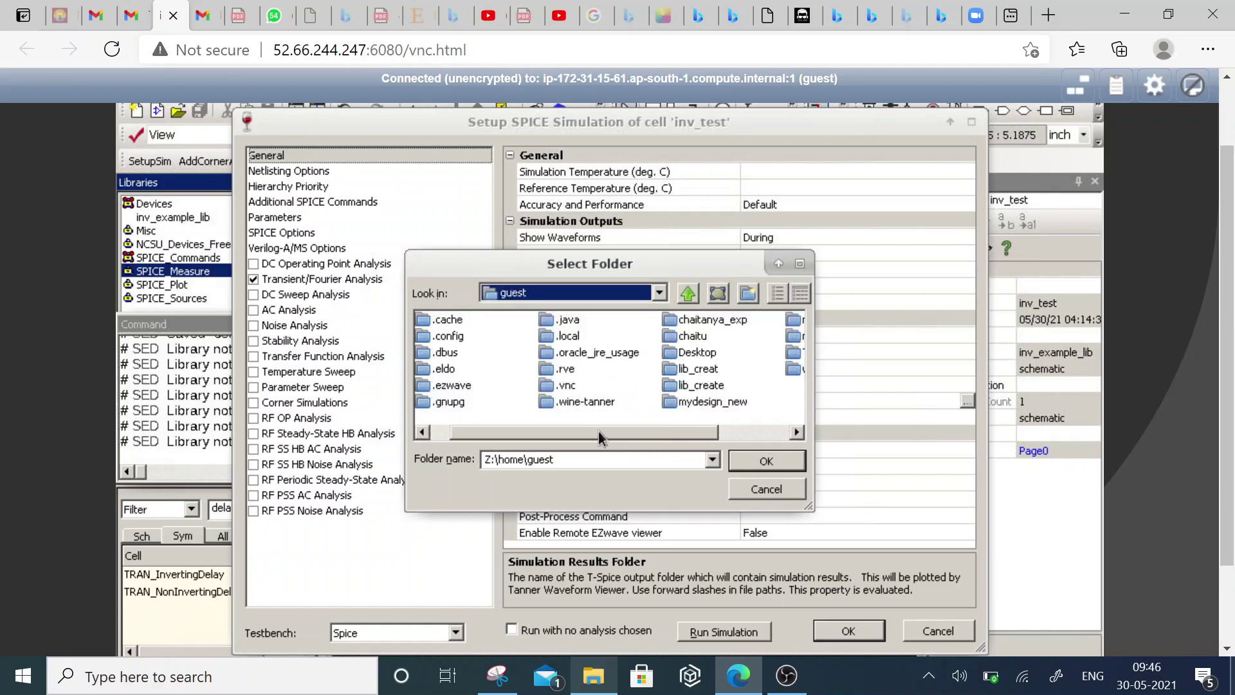
double_click(701, 385)
double_click(448, 352)
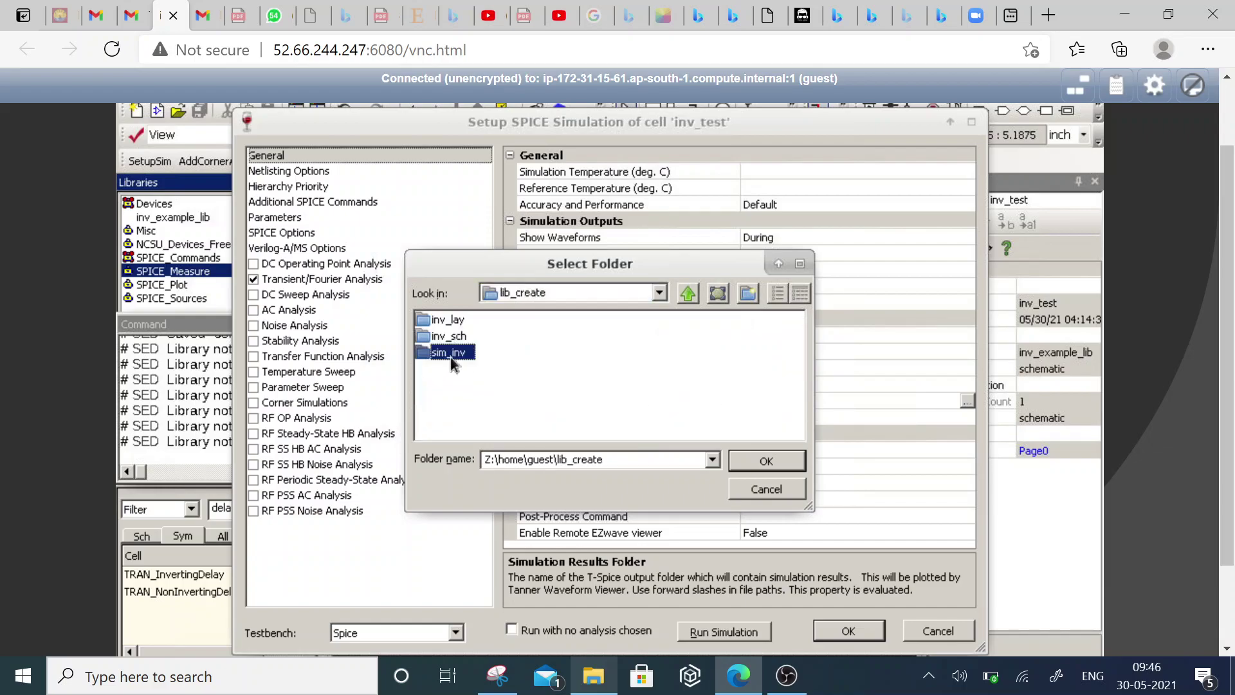
left_click(767, 461)
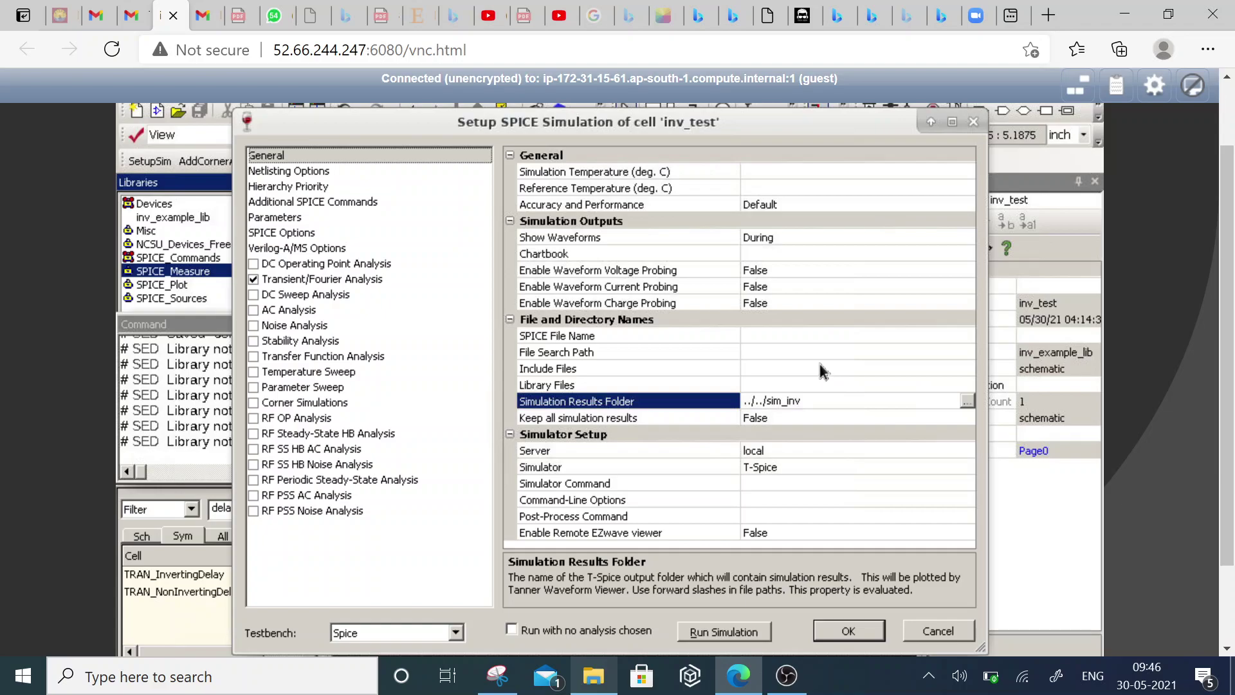
- Start choosing a file for the Library Files setting and browse to the ncsu_basekit folder under /home/guest
left_click(816, 385)
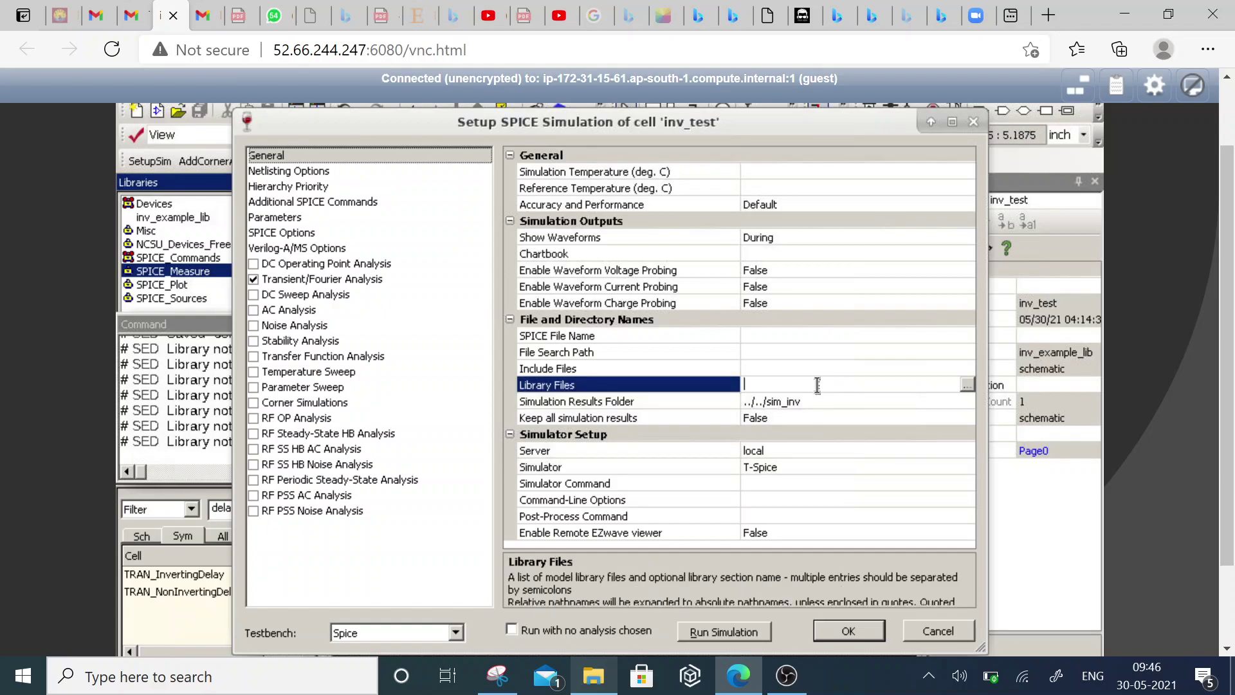
left_click(970, 387)
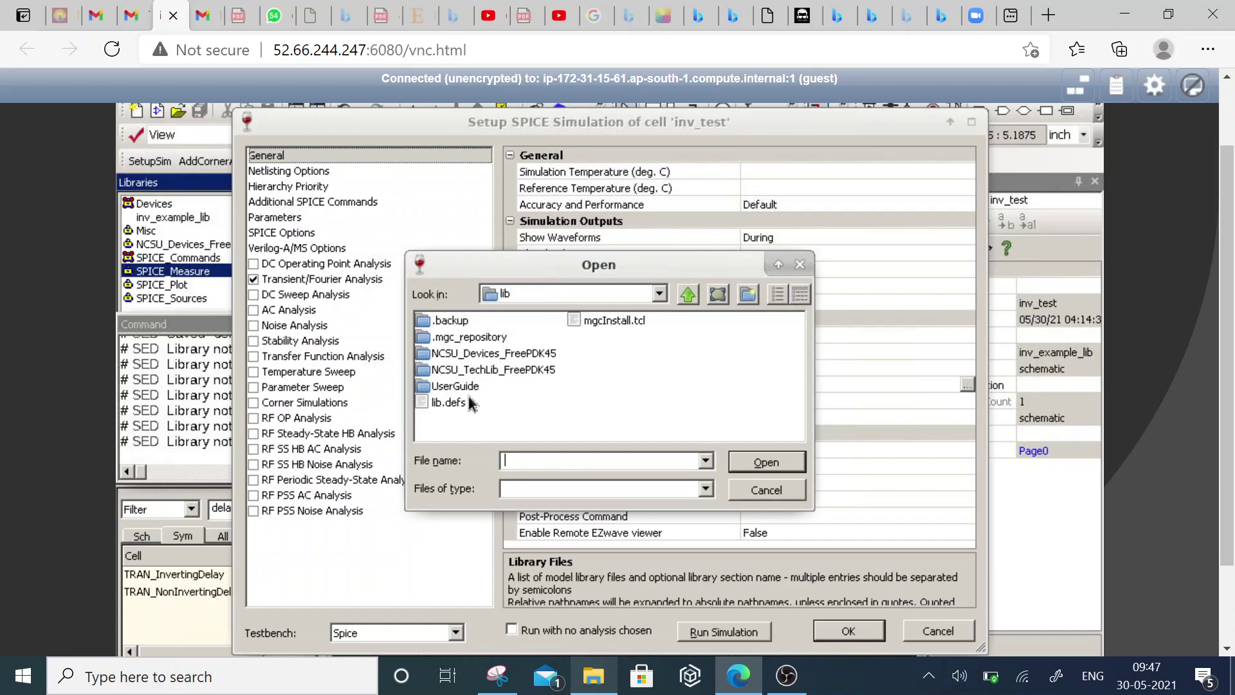
left_click(609, 297)
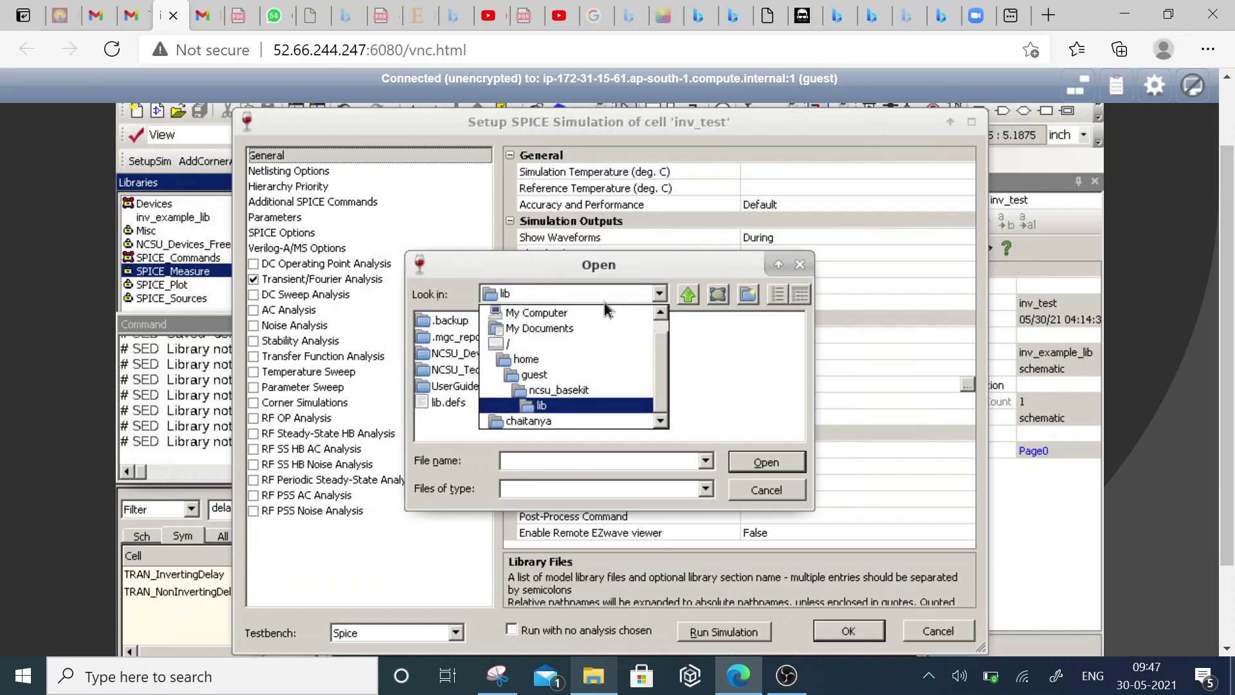
left_click(573, 378)
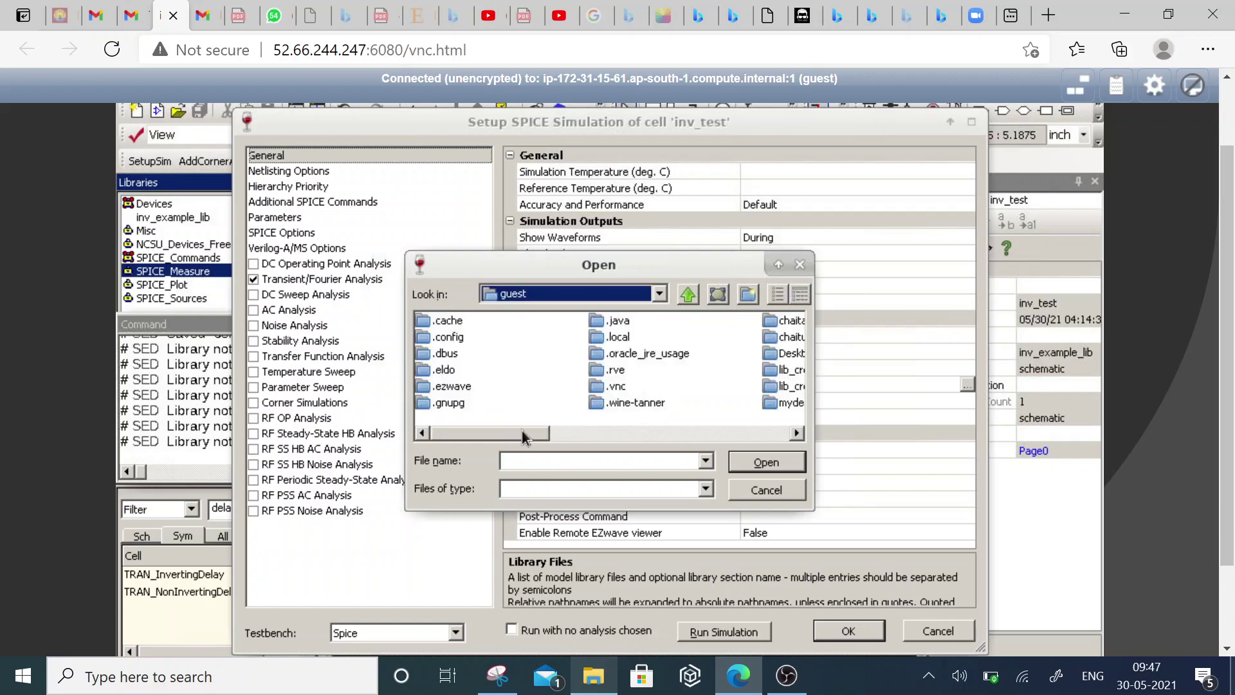
left_click_drag(522, 434, 677, 432)
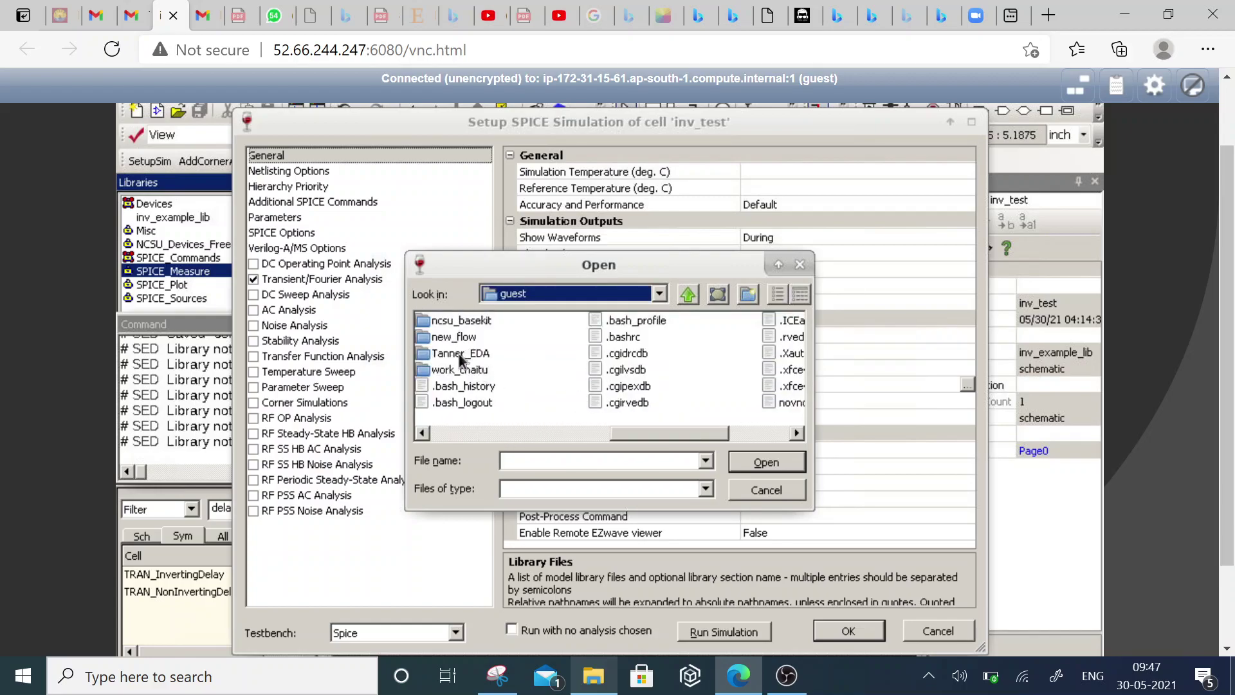
double_click(450, 322)
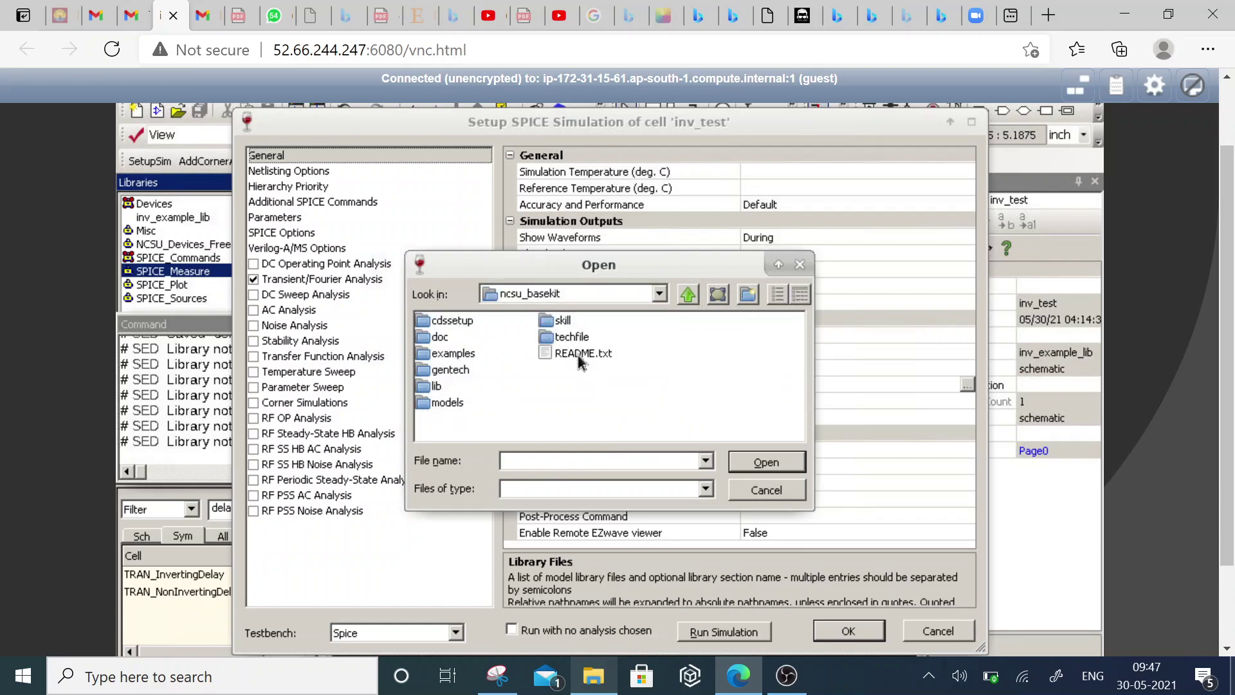
double_click(436, 388)
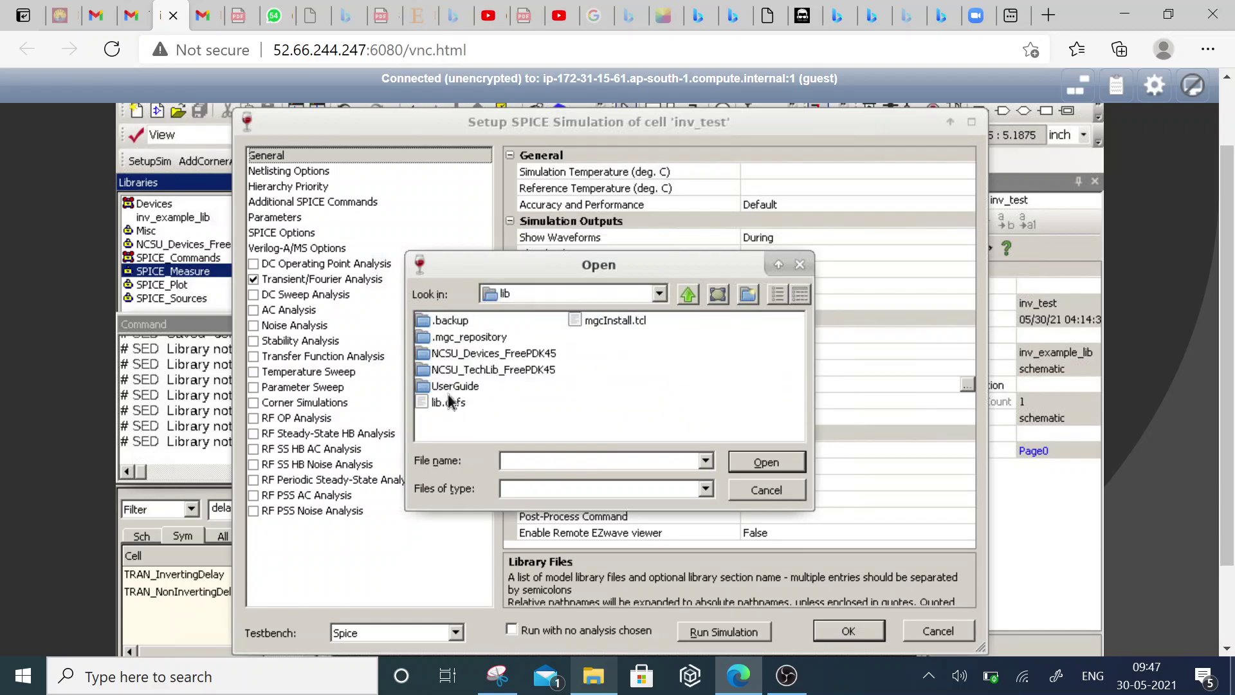
double_click(461, 355)
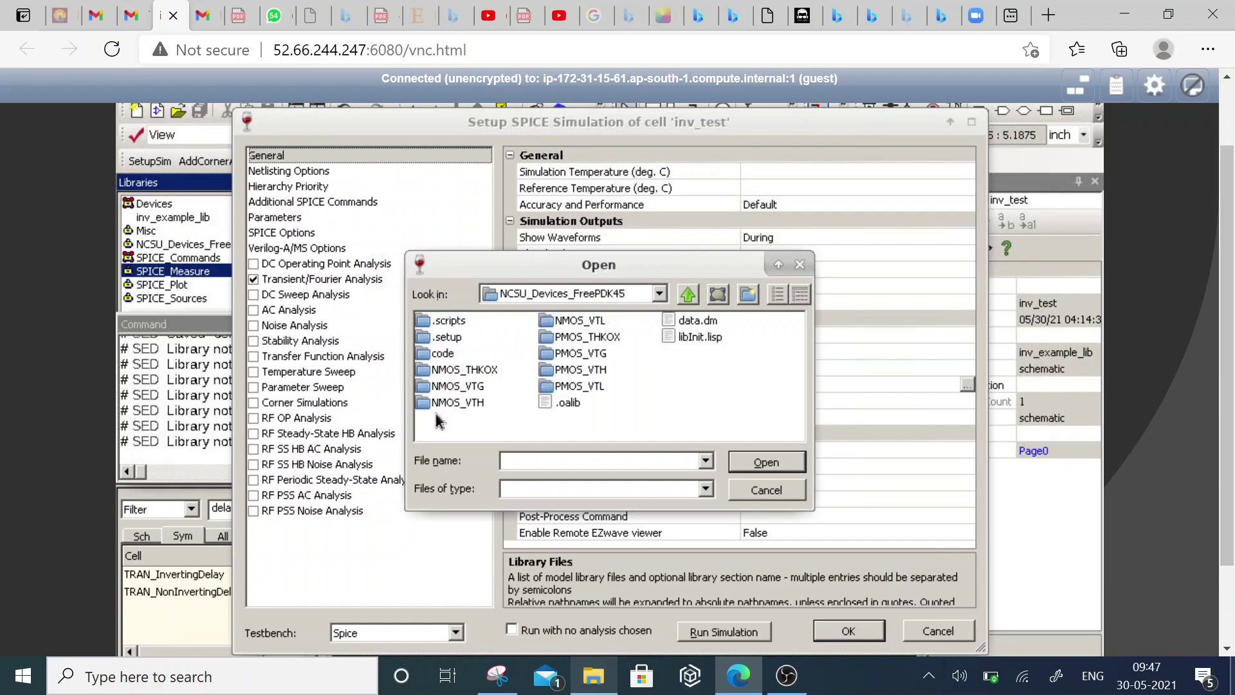
left_click(693, 300)
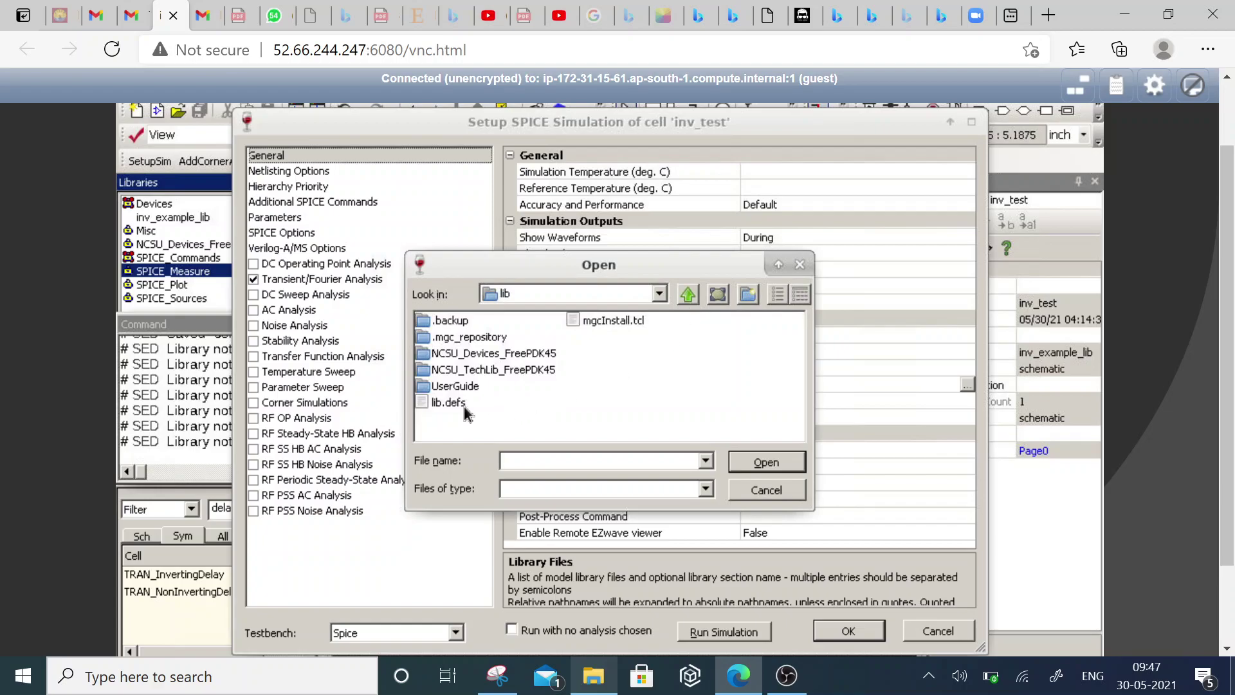
left_click(689, 299)
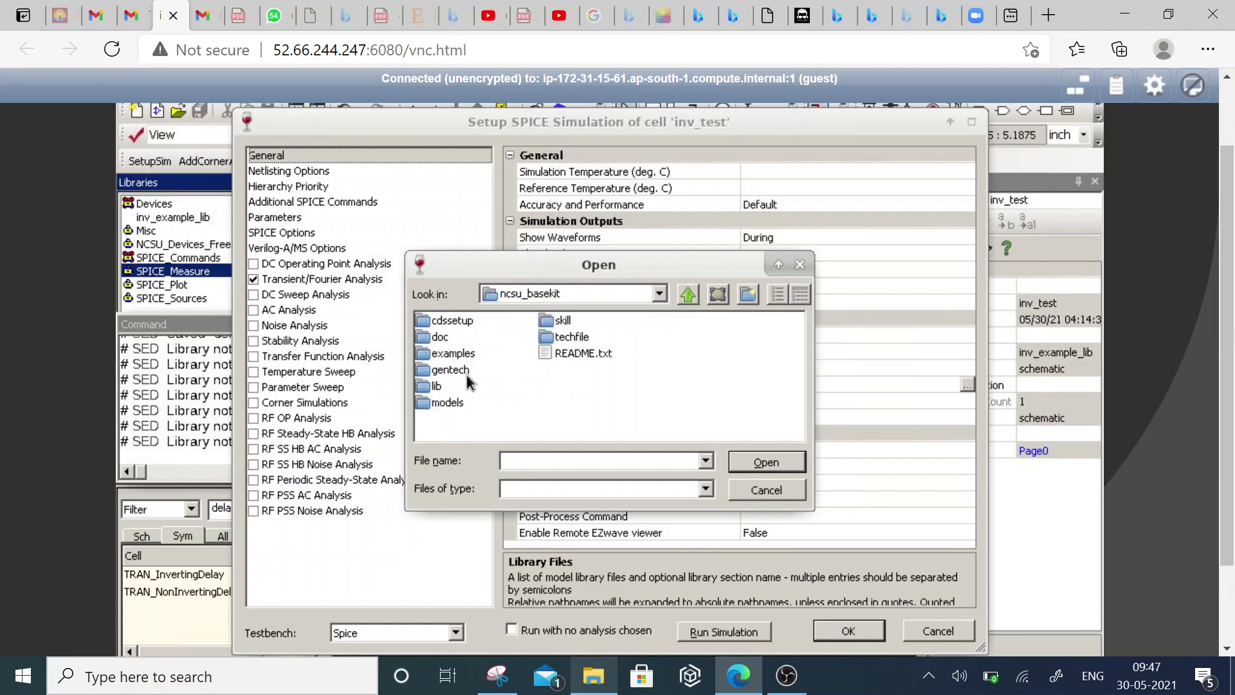
- Choose NCSU_FreePDK45_Model.lib from the models/hspice folder of ncsu_basekit as the library file
double_click(443, 403)
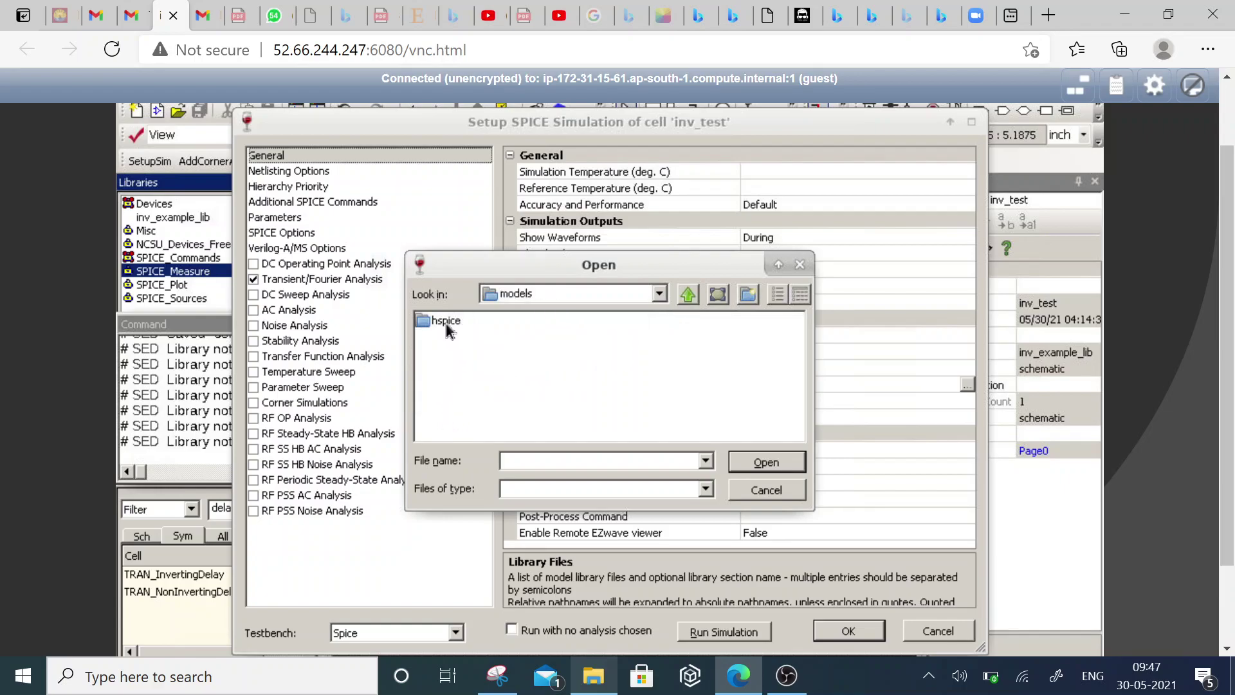
double_click(447, 322)
left_click(472, 404)
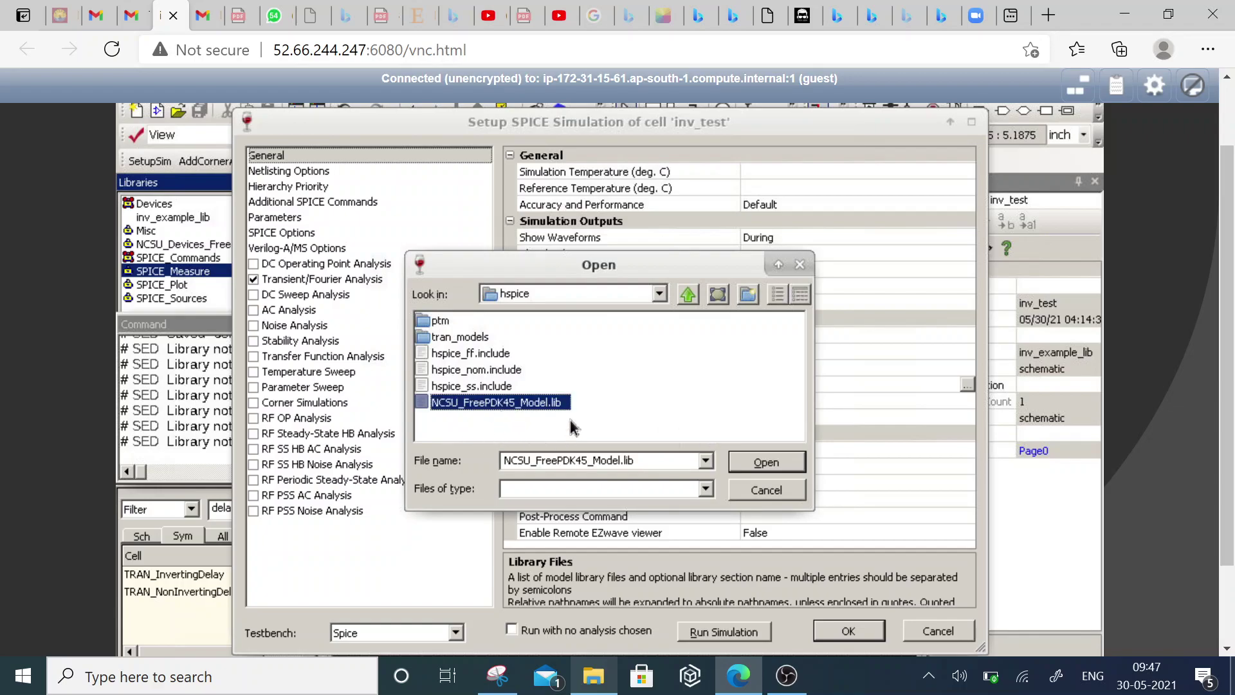
left_click(743, 464)
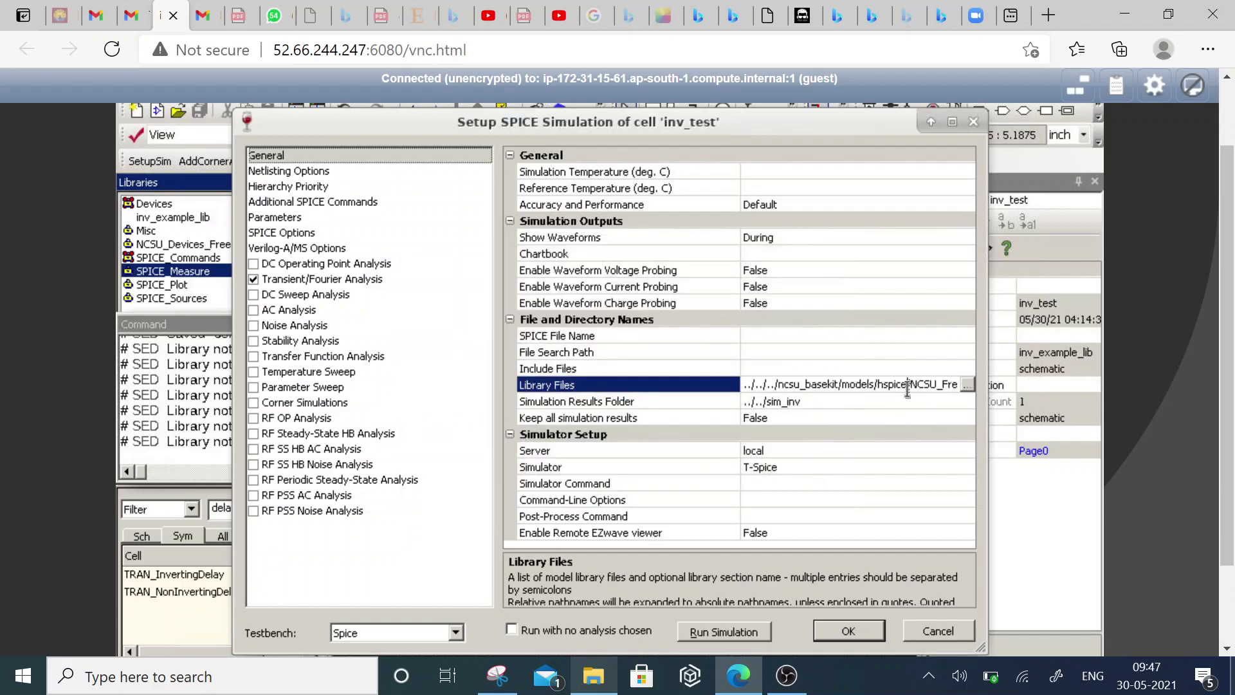
left_click_drag(913, 384, 737, 386)
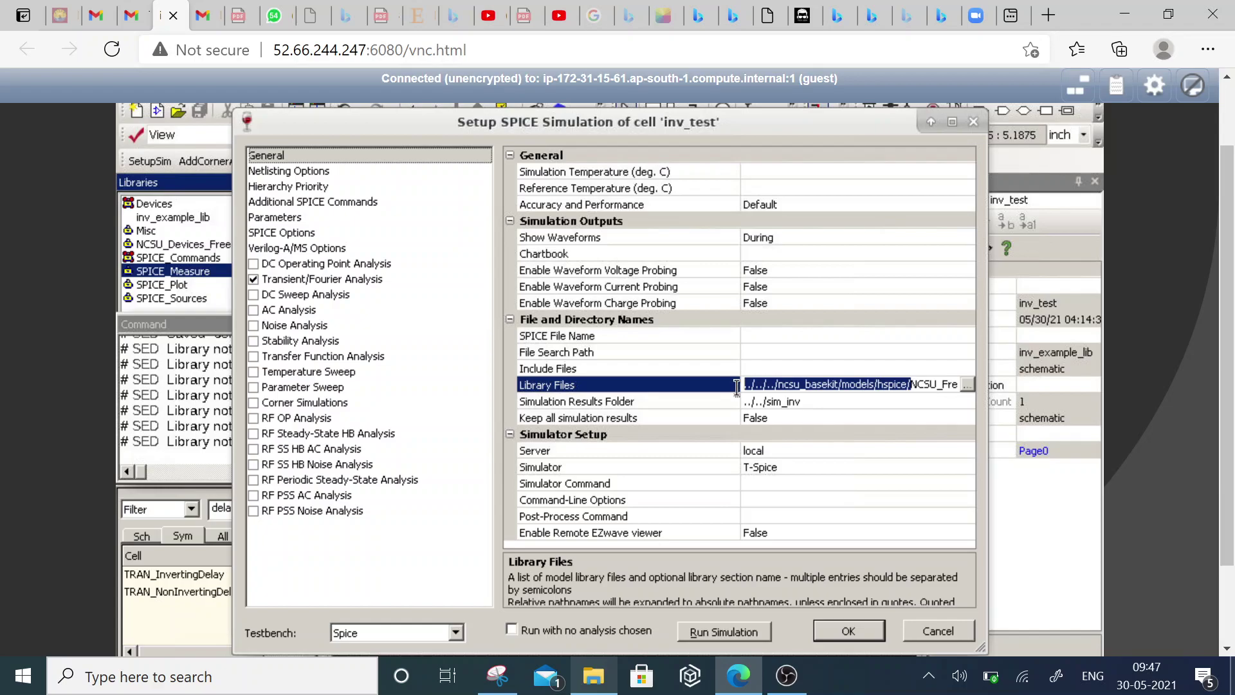
left_click(899, 384)
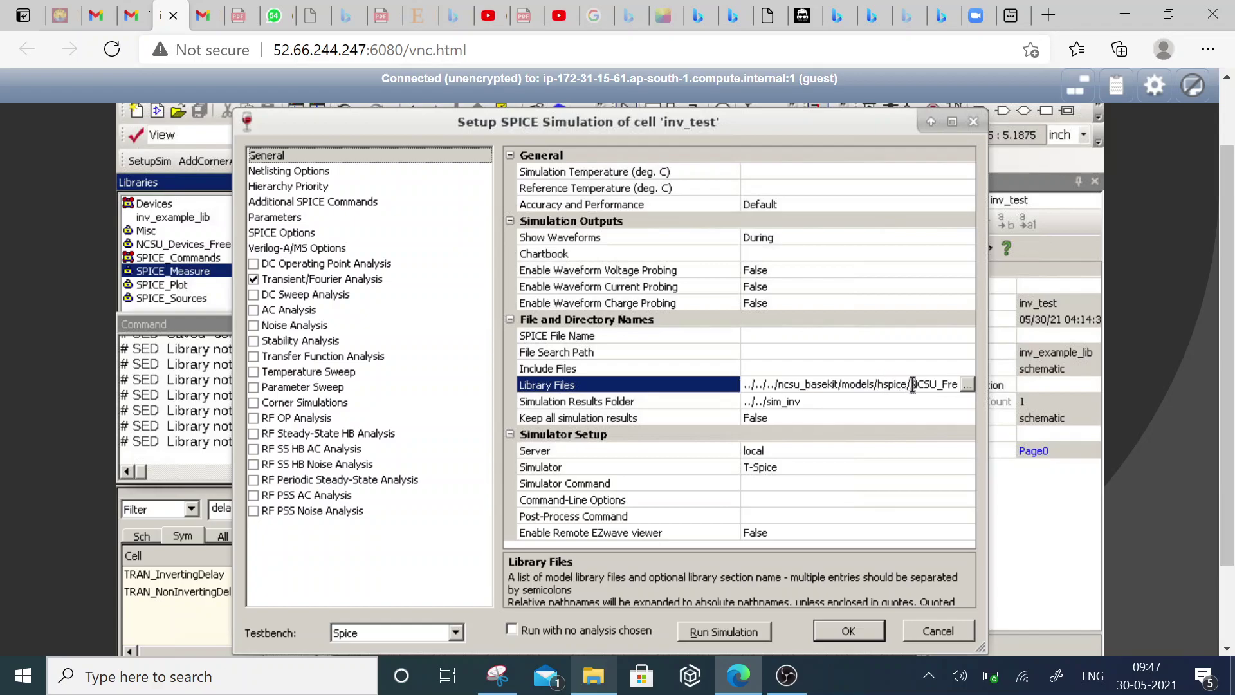
- Remove the directory path from the Library Files value, leaving only NCSU_FreePDK45_Model.lib
key("BackSpace")
key("BackSpace")
key("BackSpace")
key("BackSpace")
key("BackSpace")
key("BackSpace")
key("BackSpace")
key("BackSpace")
key("BackSpace")
key("BackSpace")
key("BackSpace")
key("BackSpace")
key("BackSpace")
key("BackSpace")
key("BackSpace")
key("BackSpace")
key("BackSpace")
key("BackSpace")
key("BackSpace")
key("BackSpace")
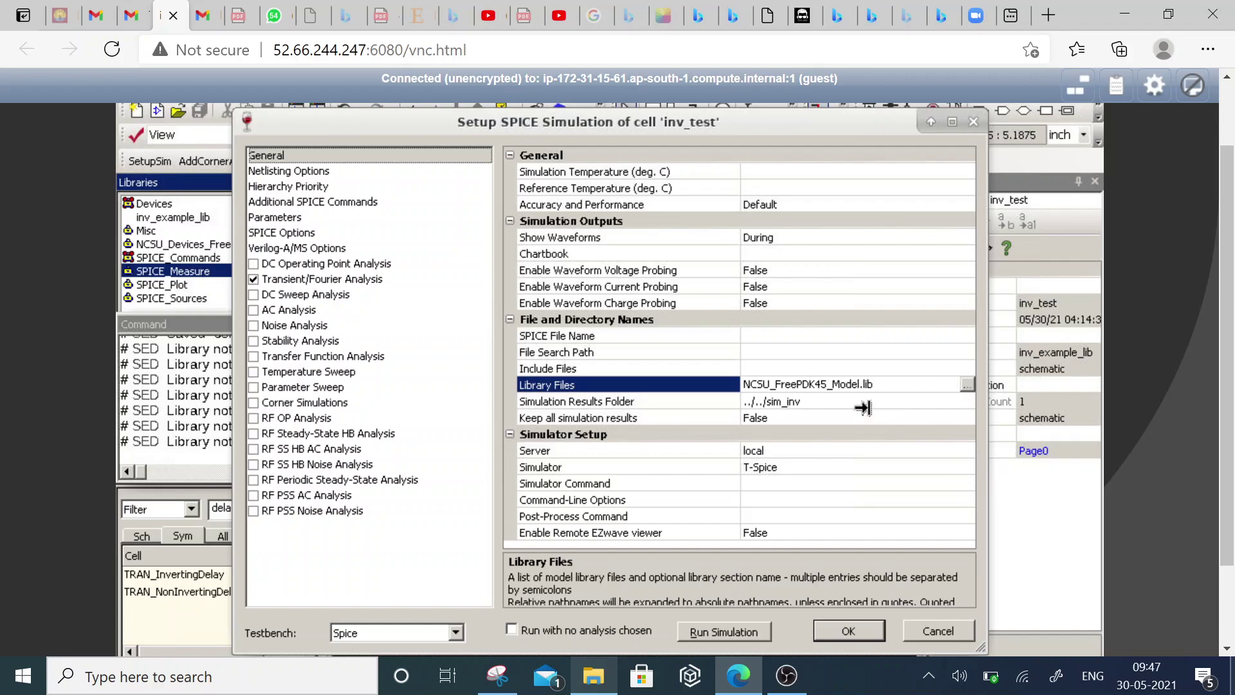
- Enclose the library file name in double quotes and append the tt section, giving "NCSU_FreePDK45_Model.lib" tt
left_click(876, 385)
type("\"")
type("\"")
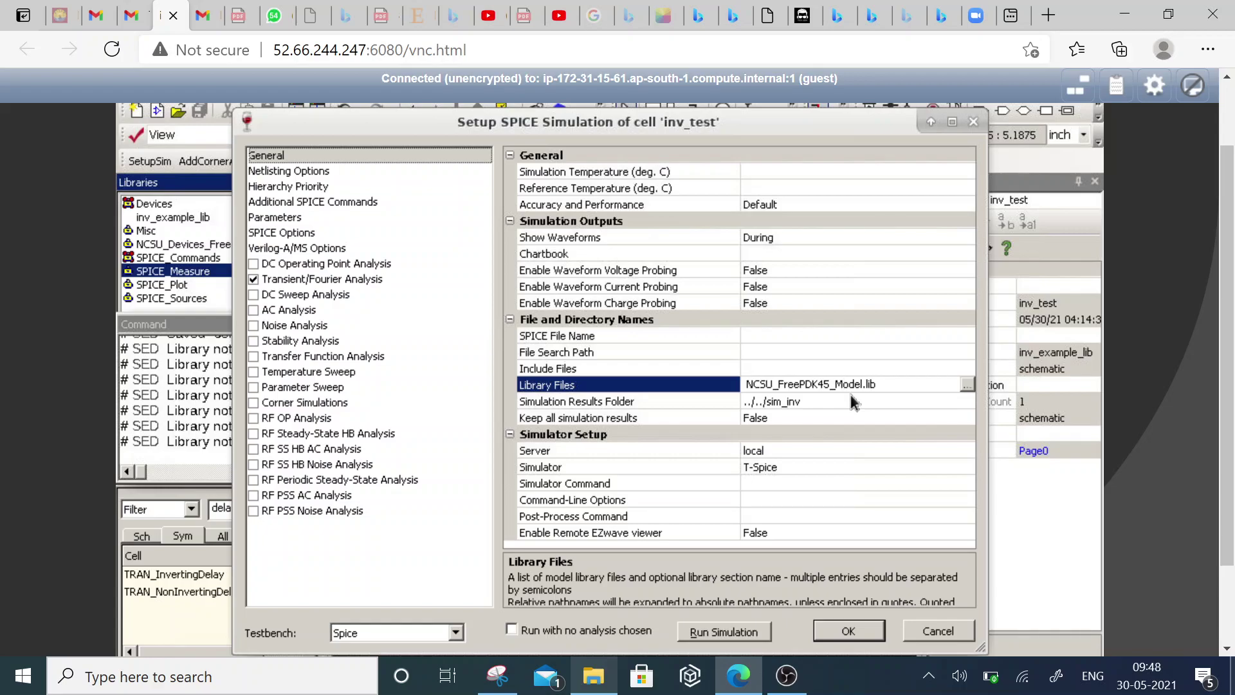
type("\\")
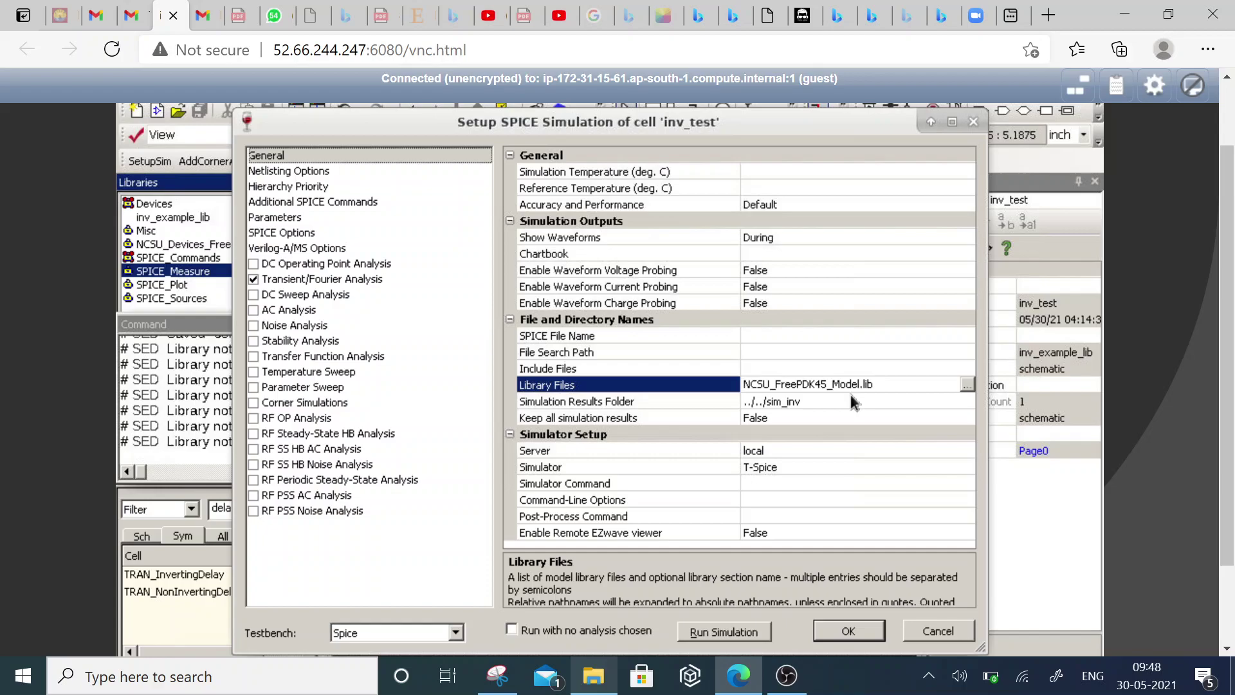
type("\"")
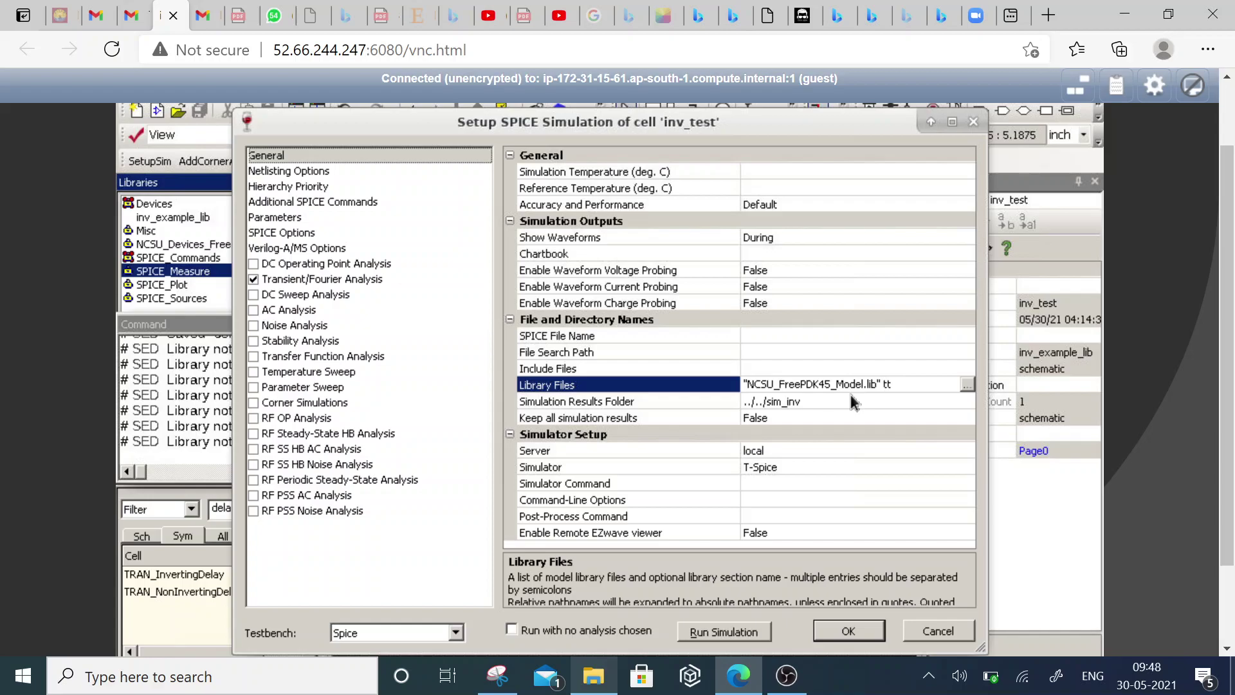
left_click(819, 365)
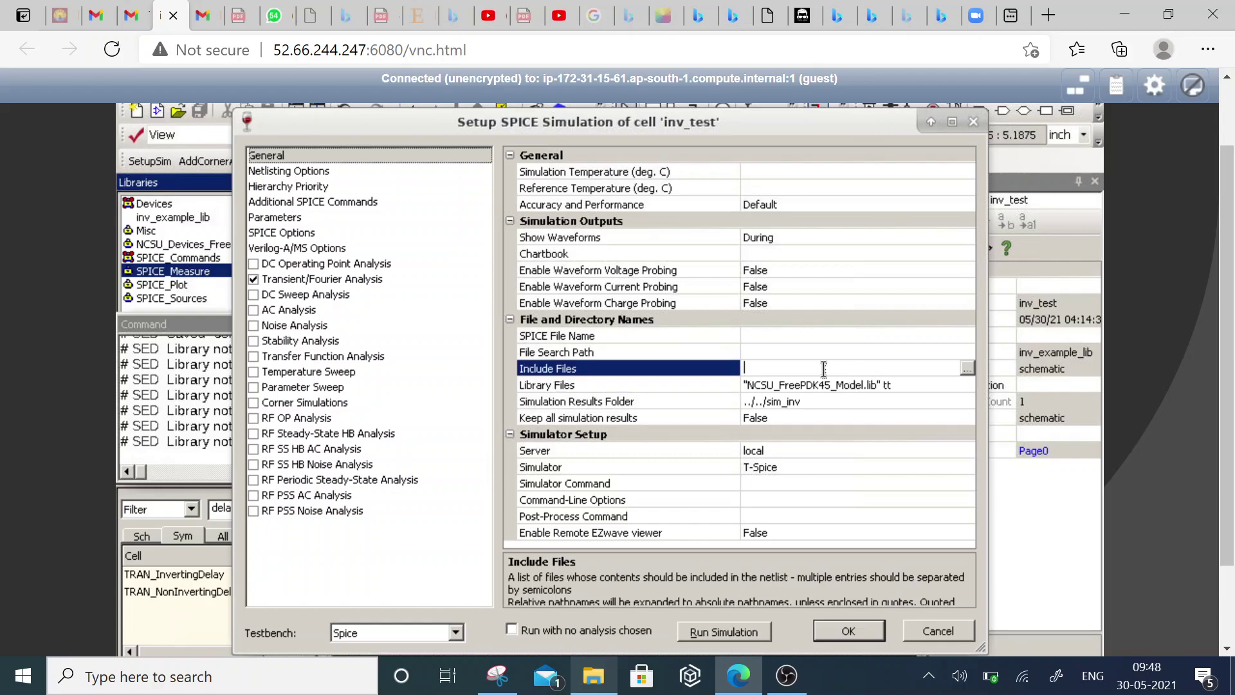
- Set the File Search Path to the ncsu_basekit/models/hspice folder under /home/guest
left_click(809, 352)
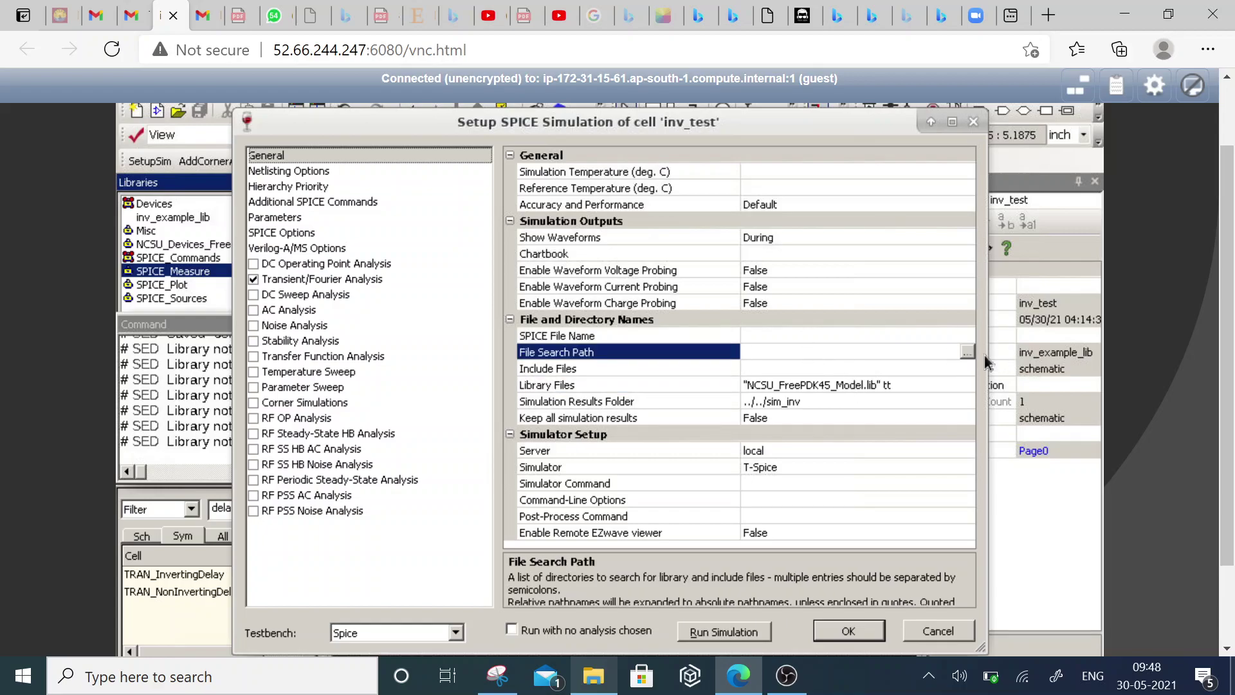
left_click(967, 352)
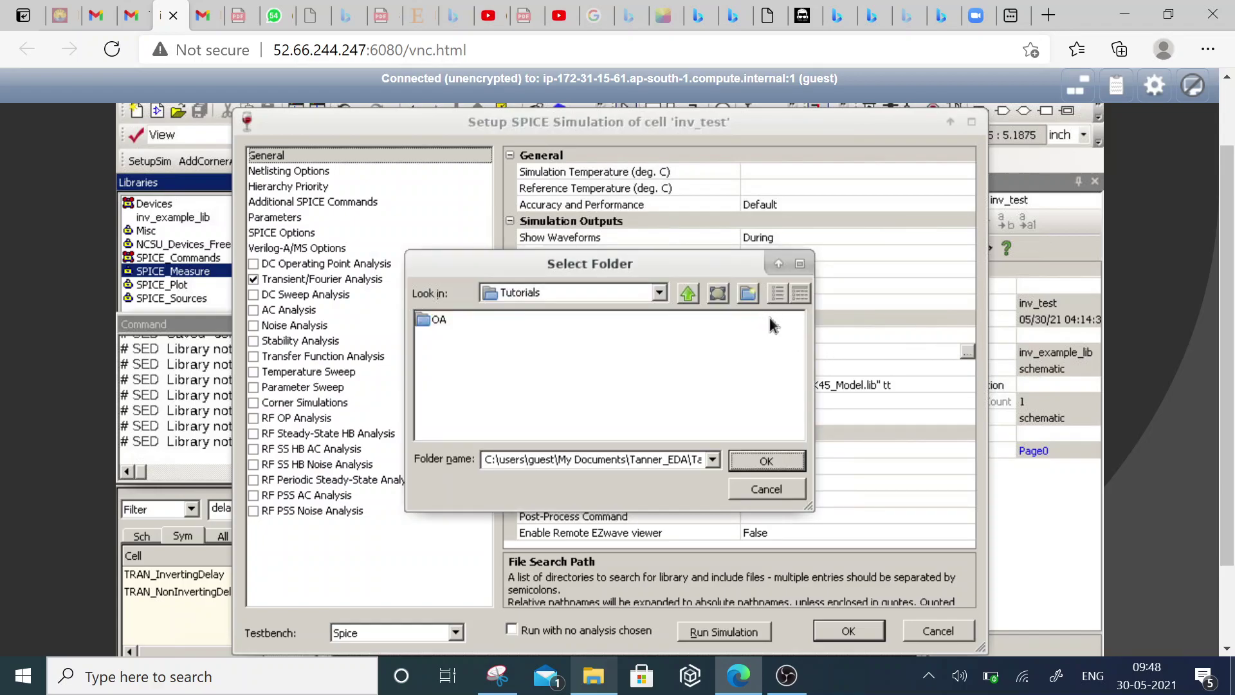
left_click(660, 293)
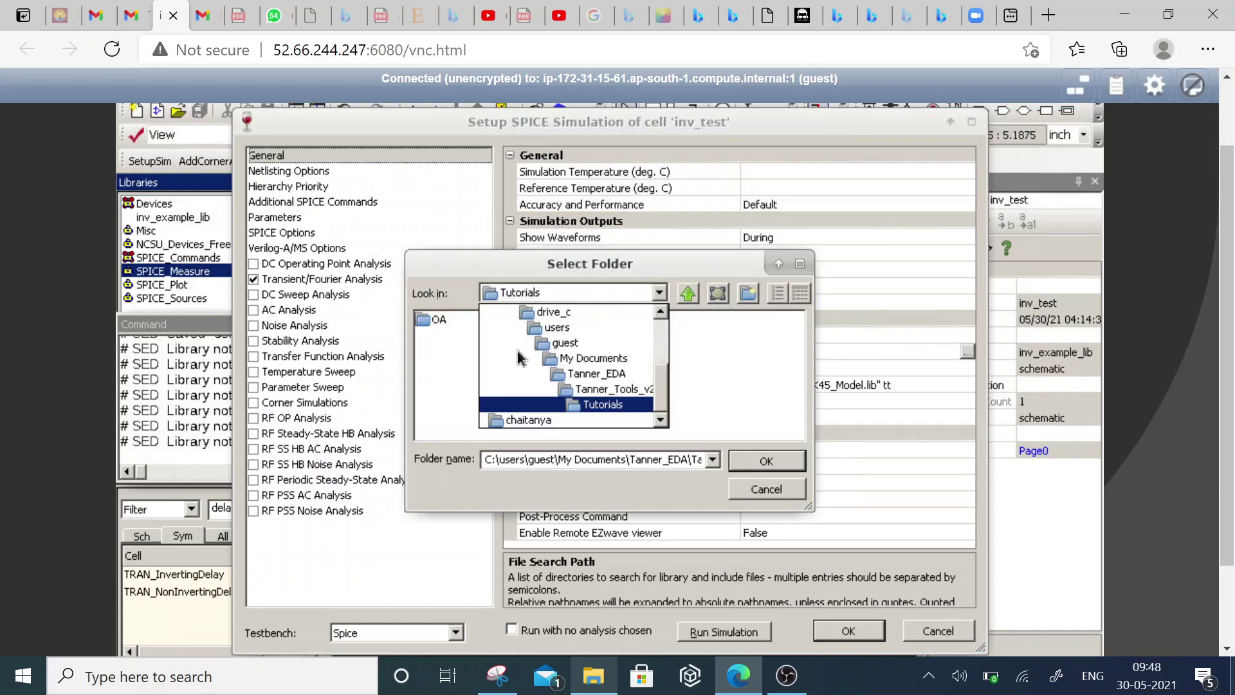
left_click_drag(662, 383, 664, 334)
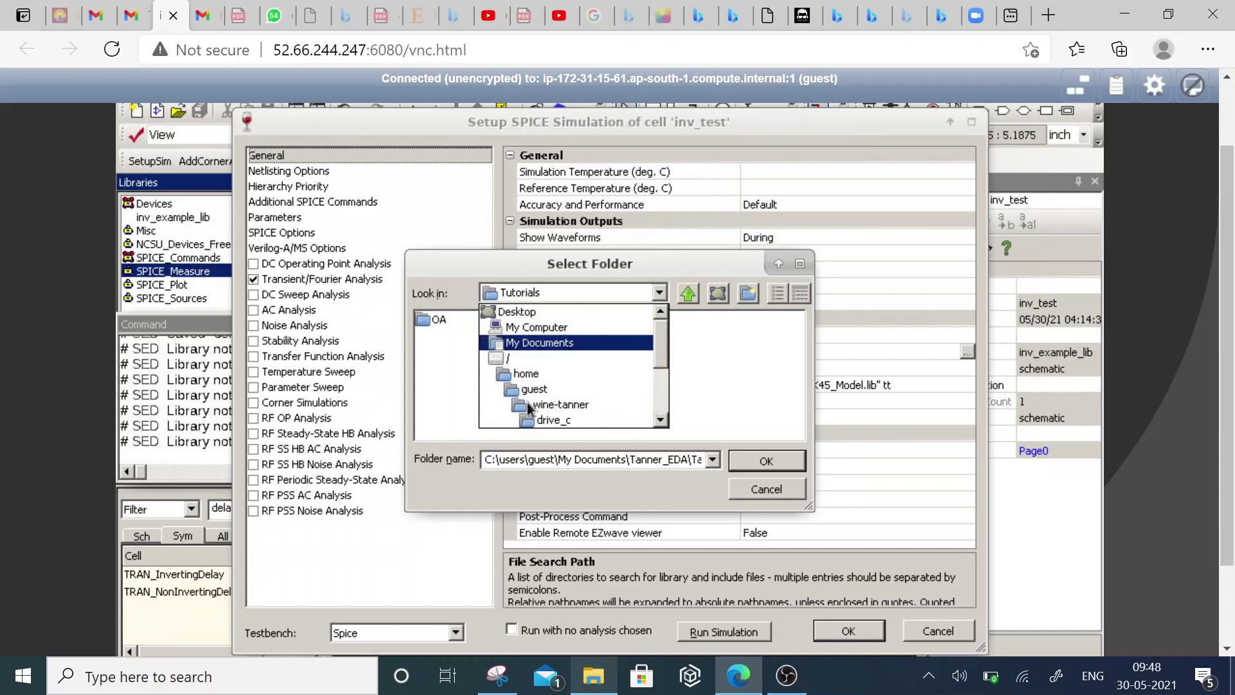
left_click(642, 395)
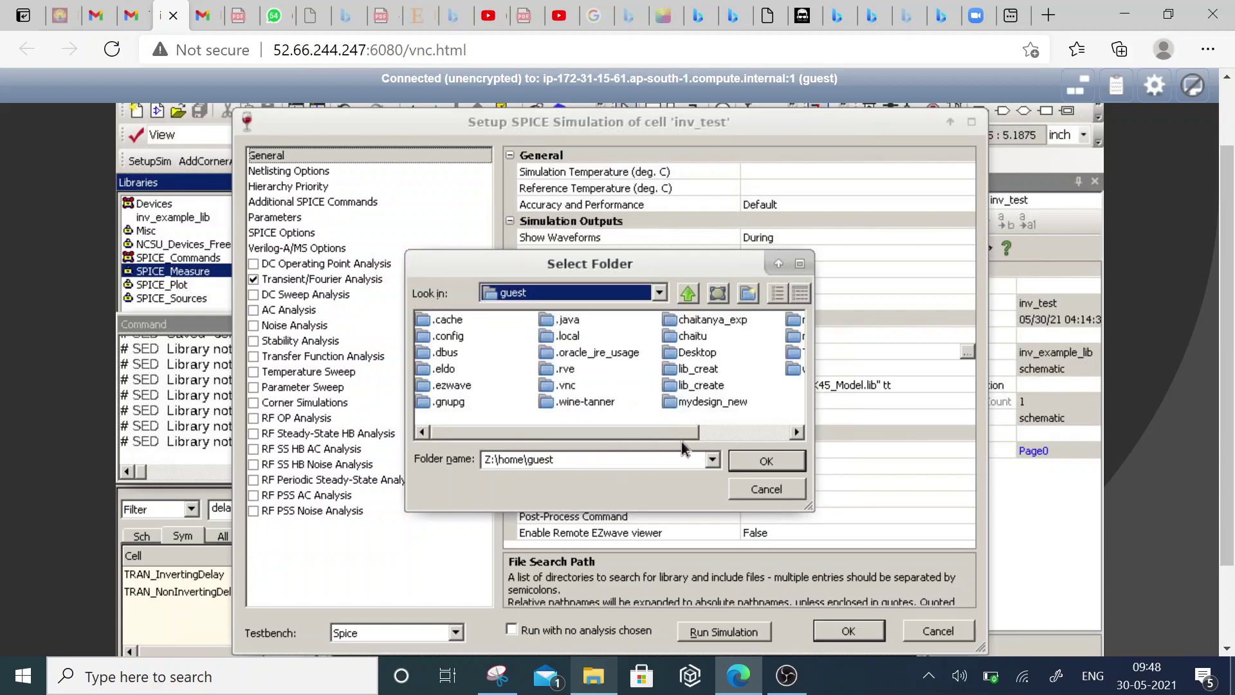
left_click(753, 439)
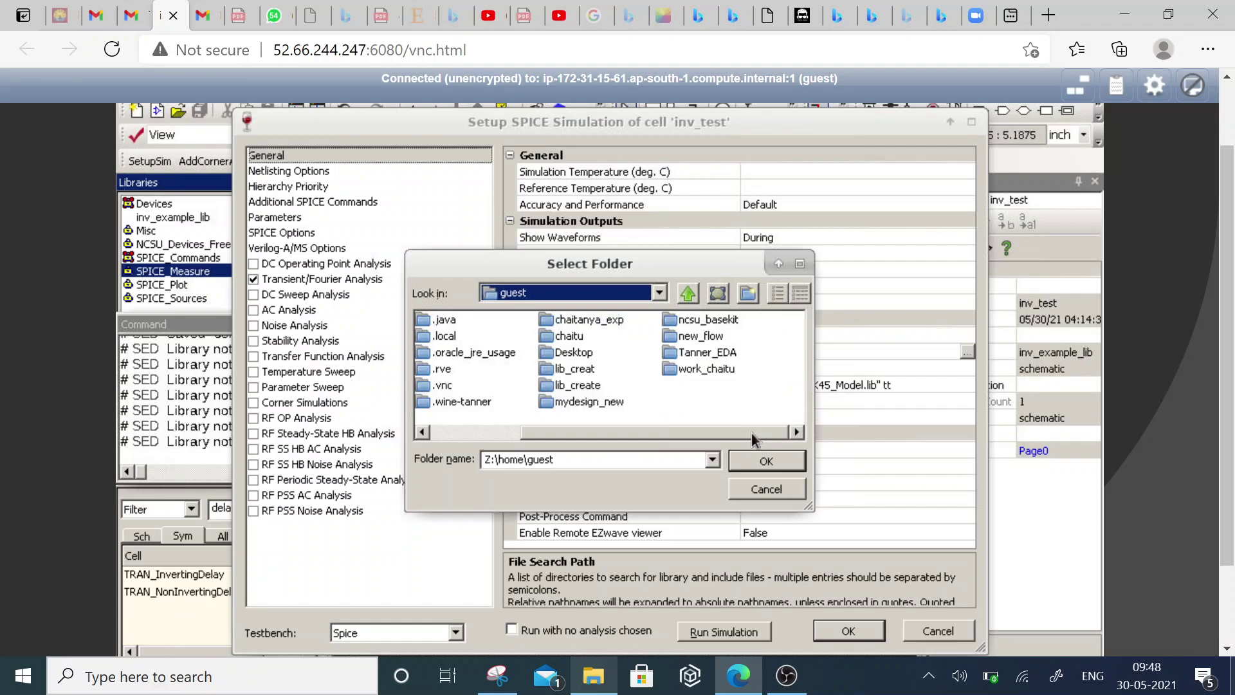
left_click(725, 322)
double_click(725, 321)
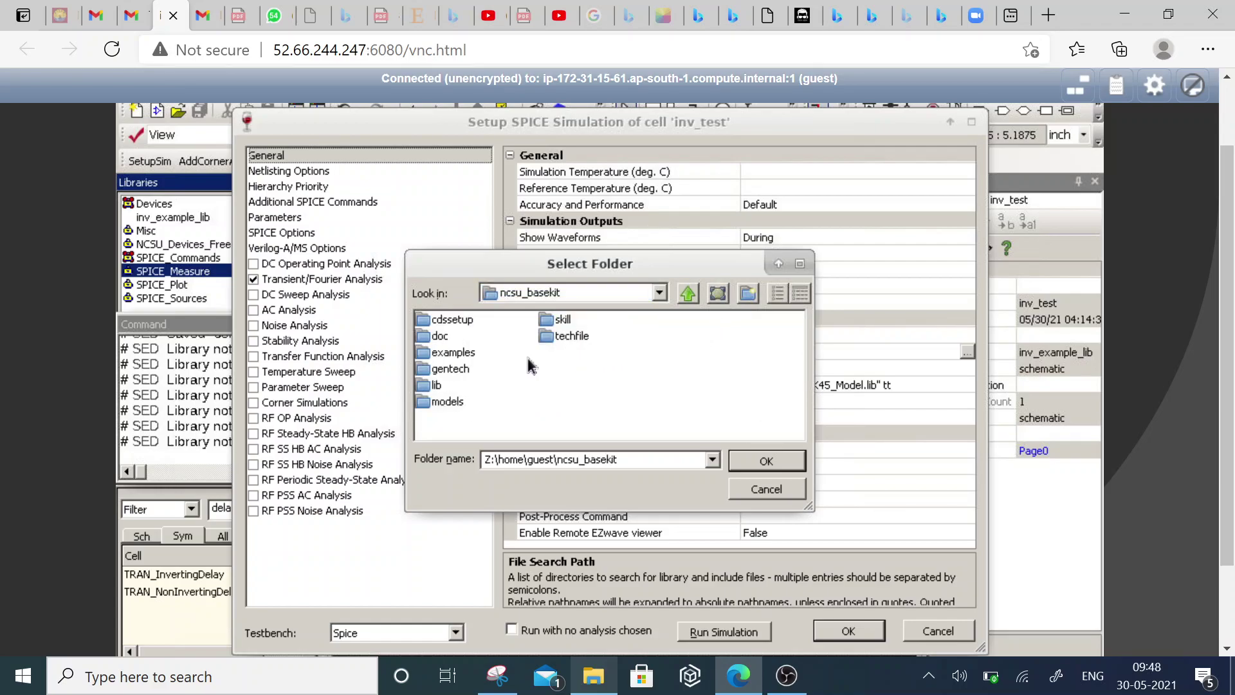
left_click(448, 404)
double_click(447, 404)
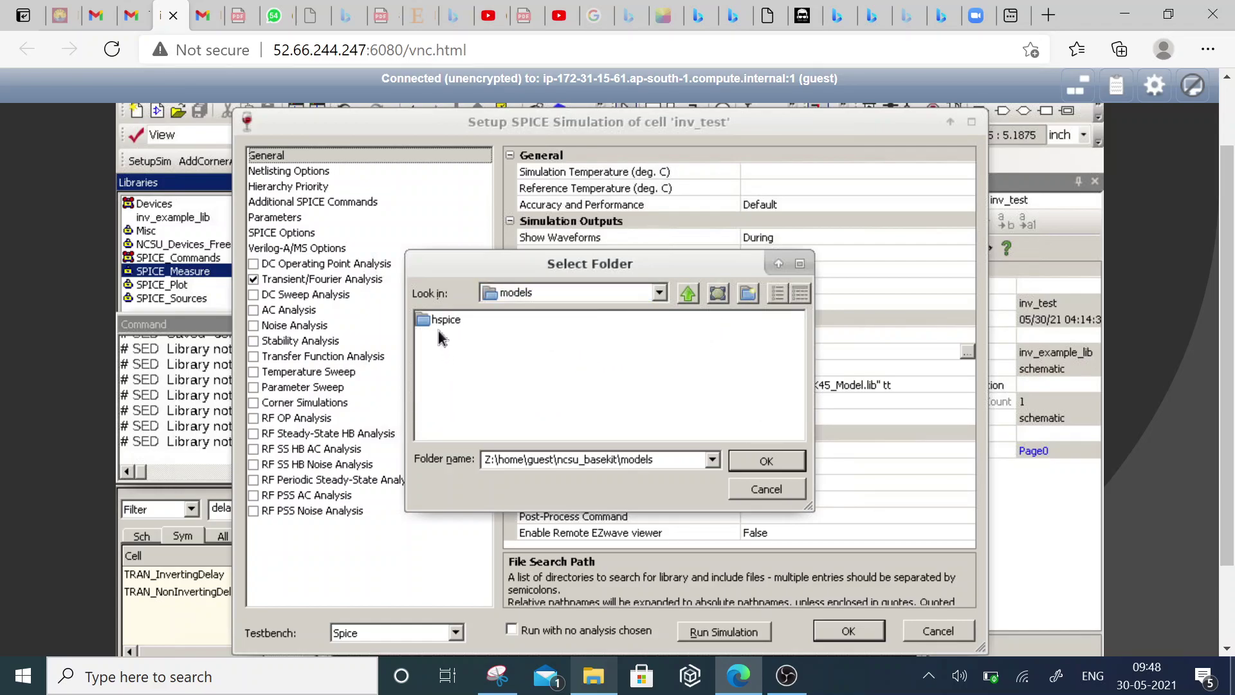
double_click(438, 321)
left_click(767, 461)
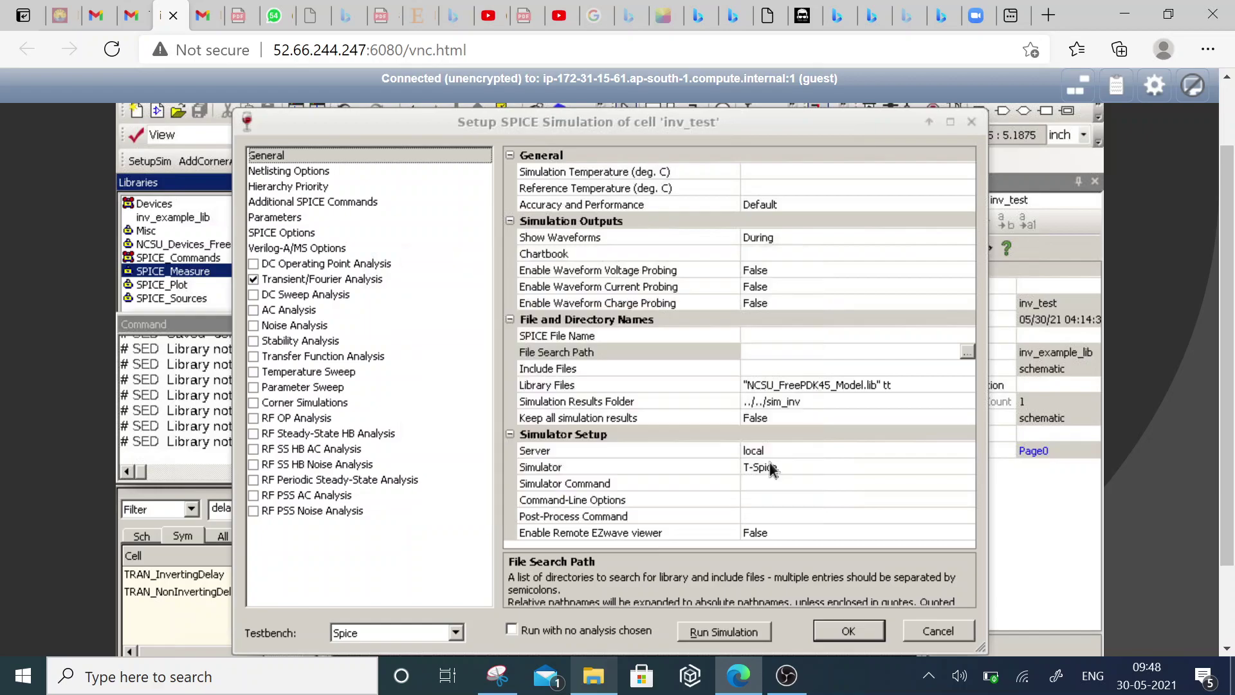
left_click(801, 336)
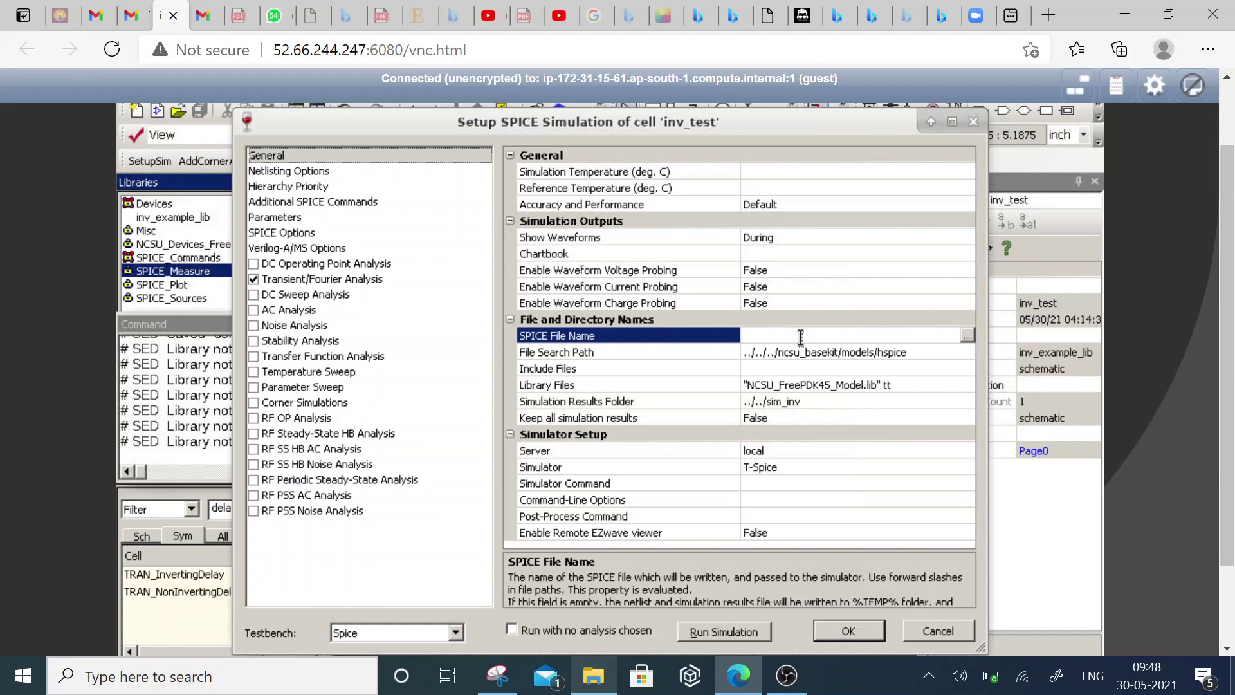
left_click(966, 337)
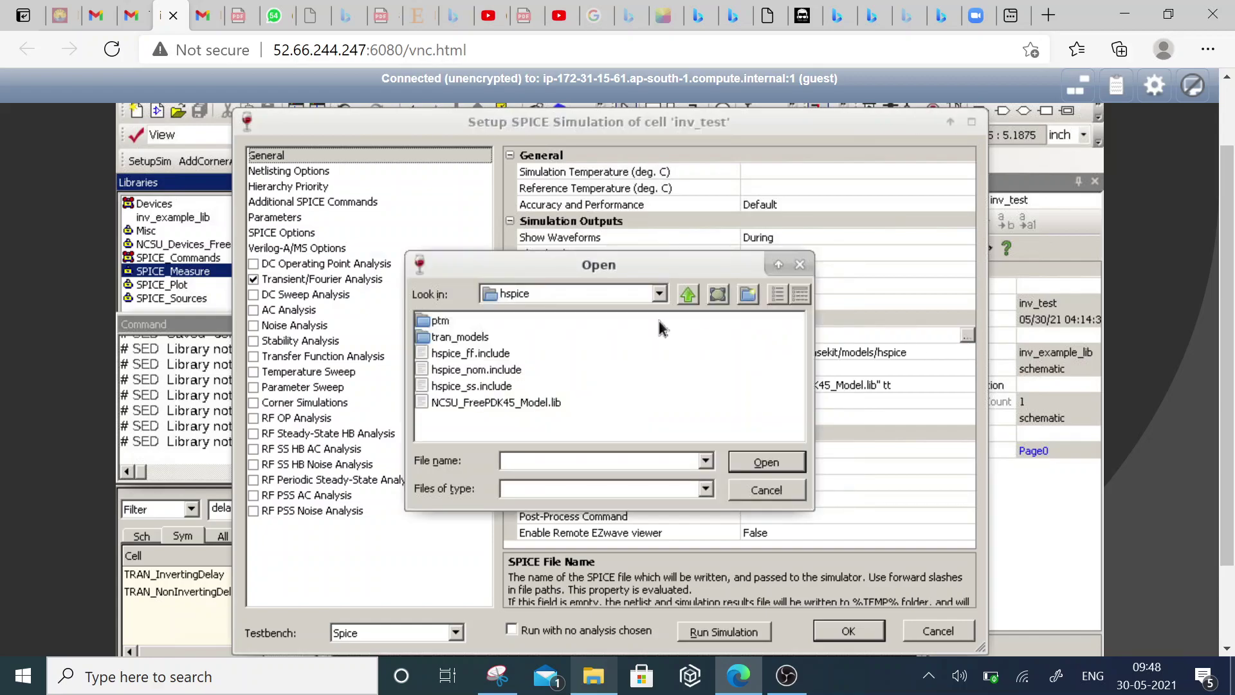
left_click(581, 296)
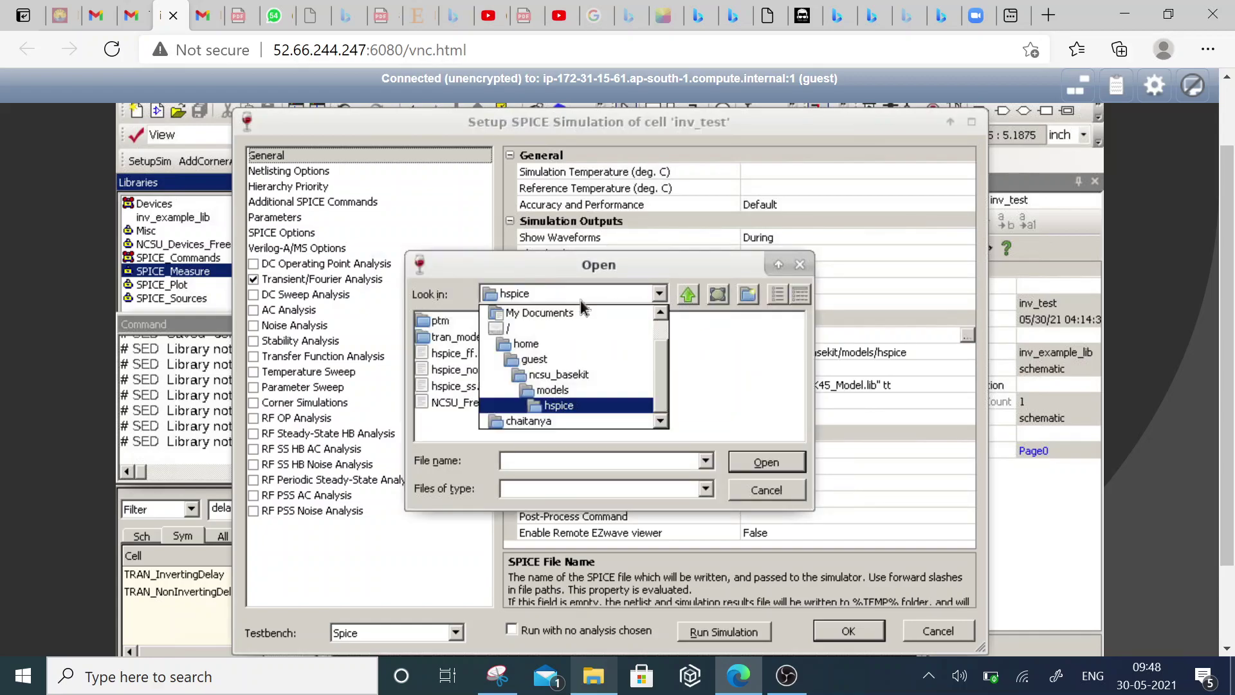
left_click(553, 359)
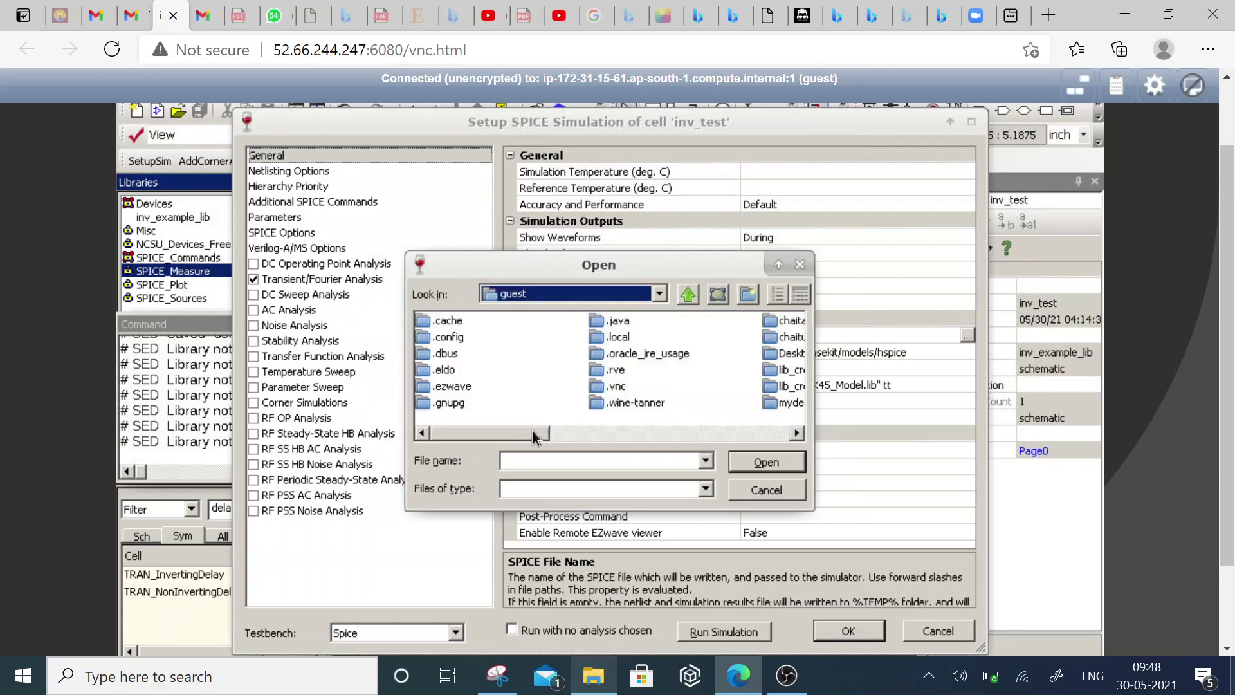
left_click(603, 433)
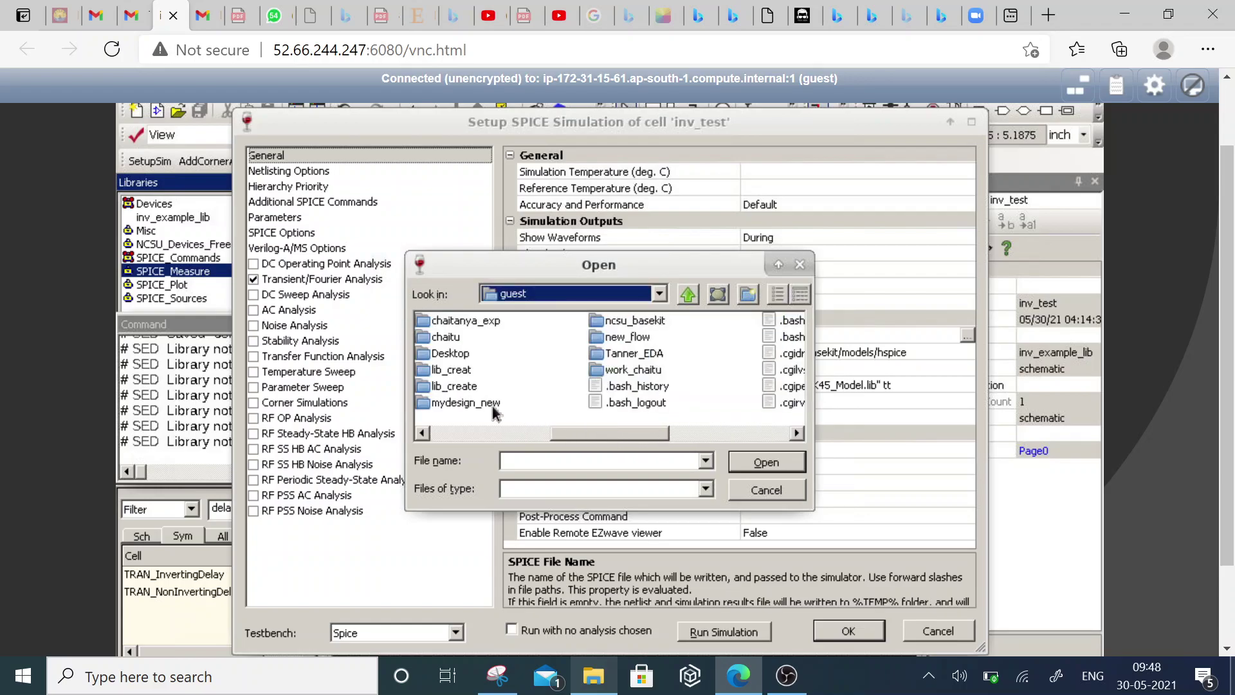
double_click(450, 386)
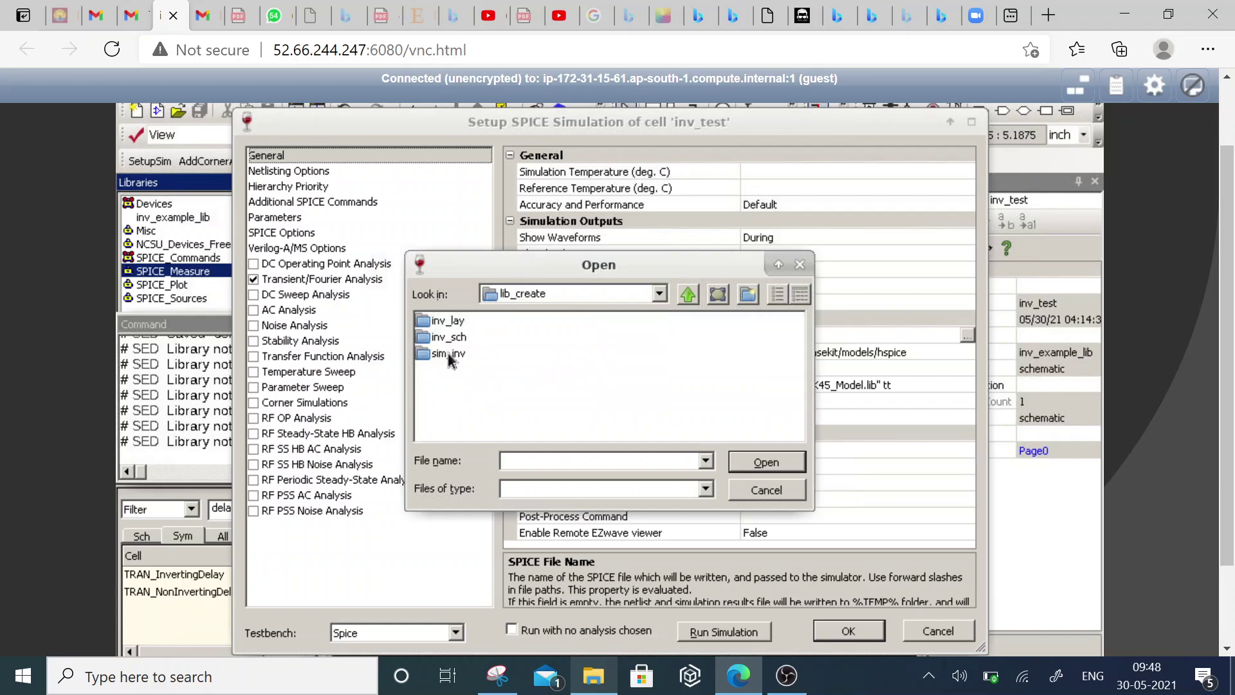
double_click(449, 359)
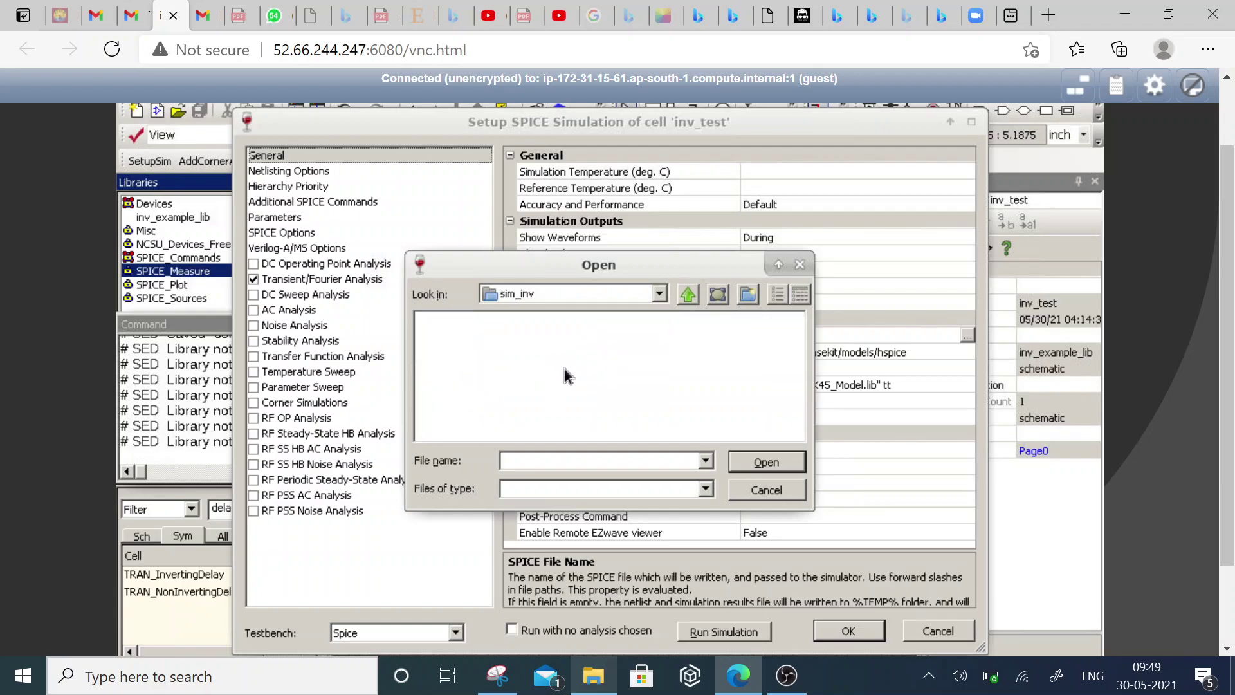
left_click(688, 296)
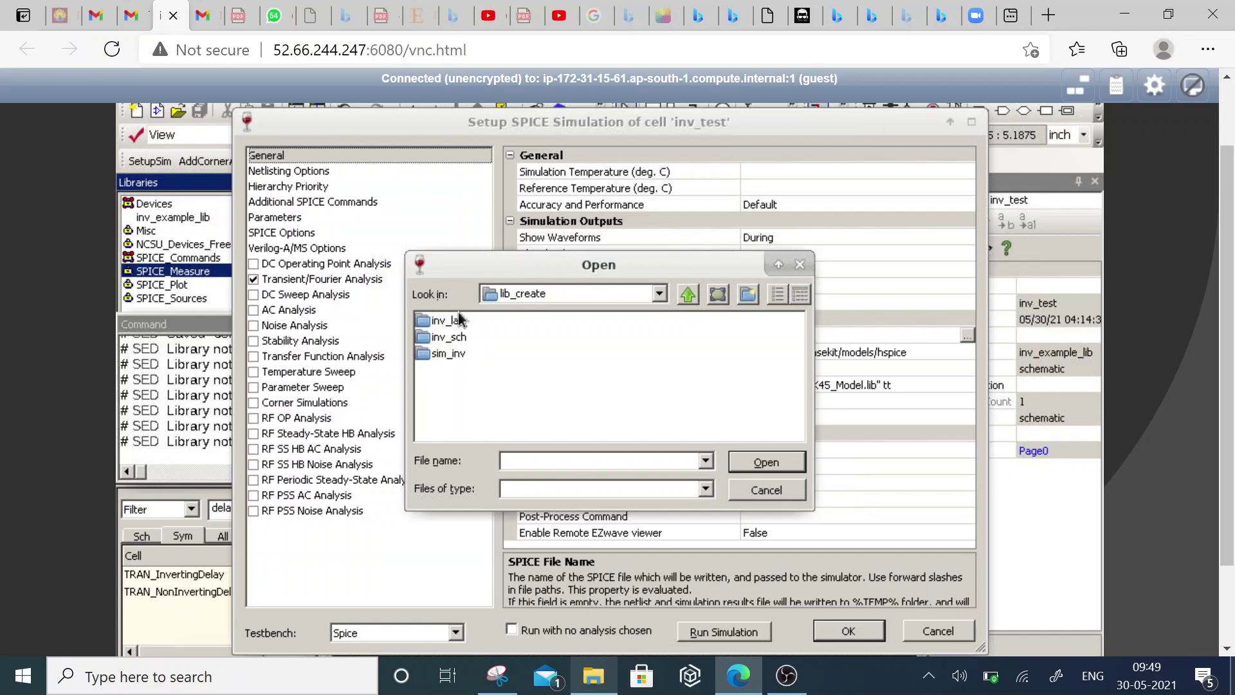
double_click(459, 338)
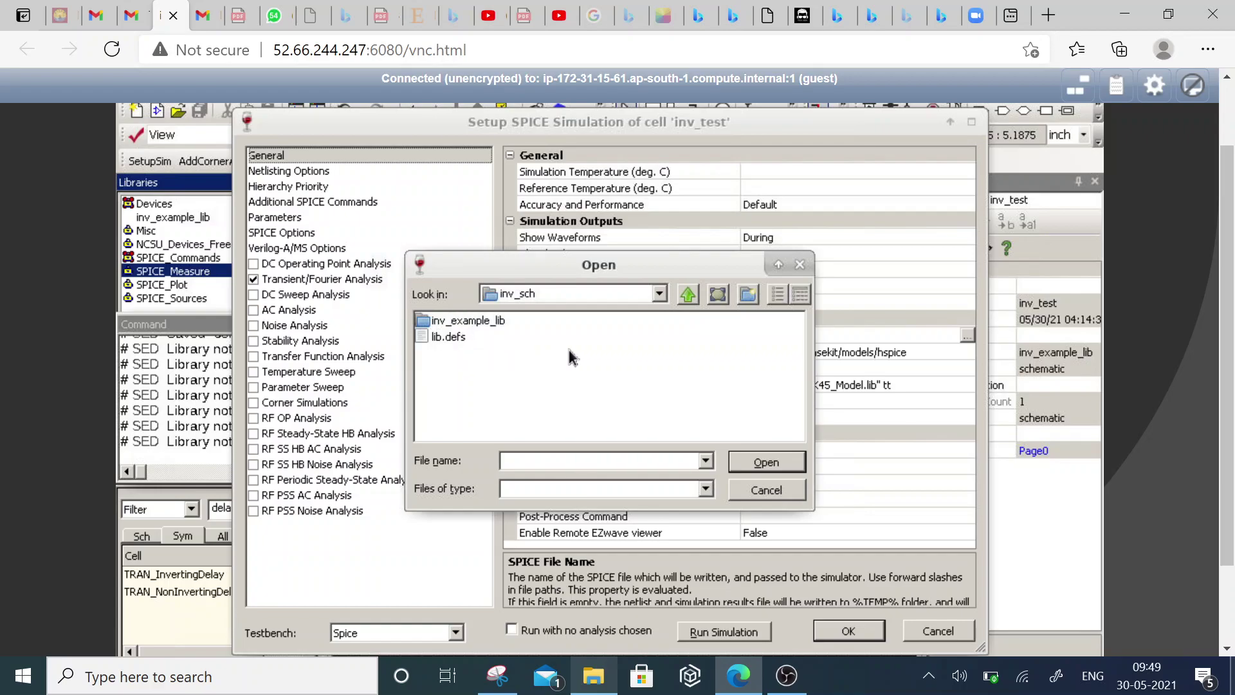
left_click(688, 296)
double_click(450, 354)
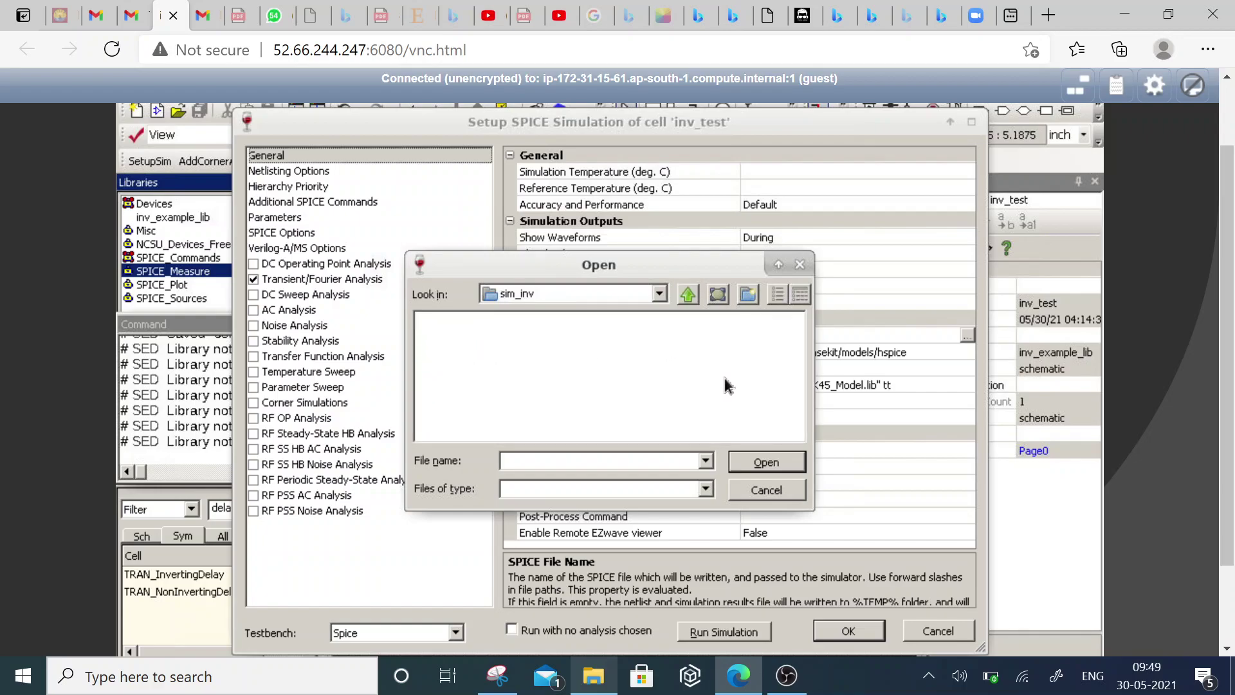
right_click(634, 357)
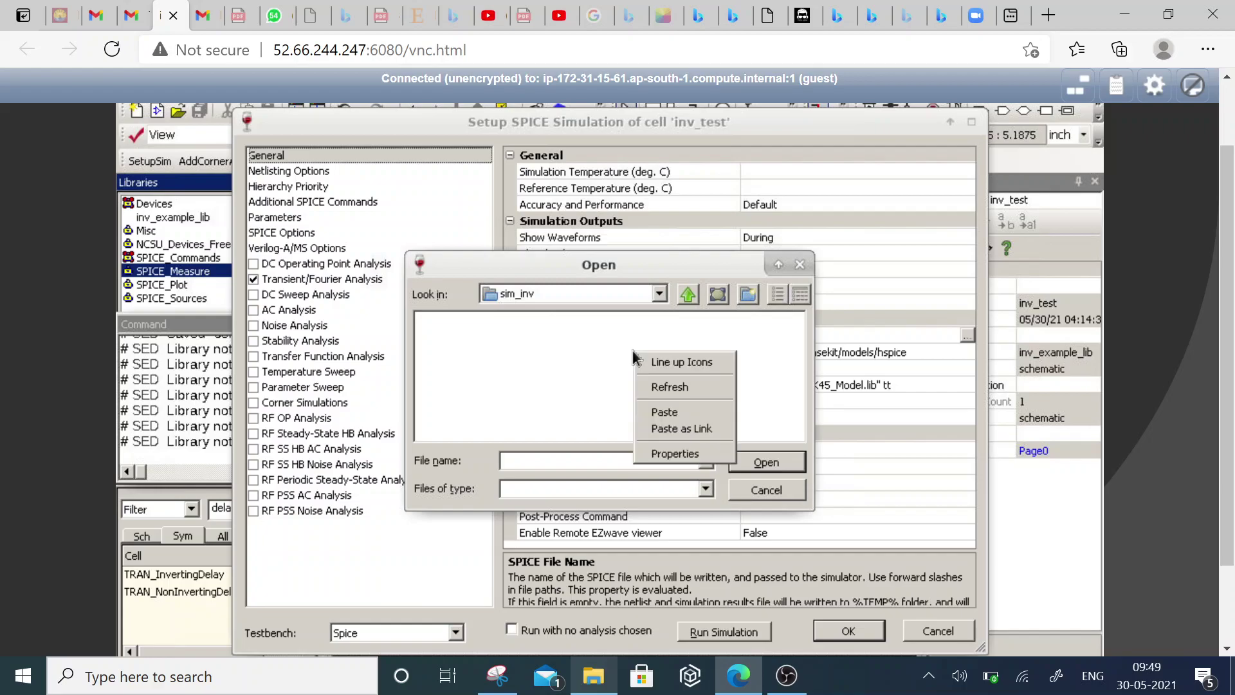
left_click(616, 357)
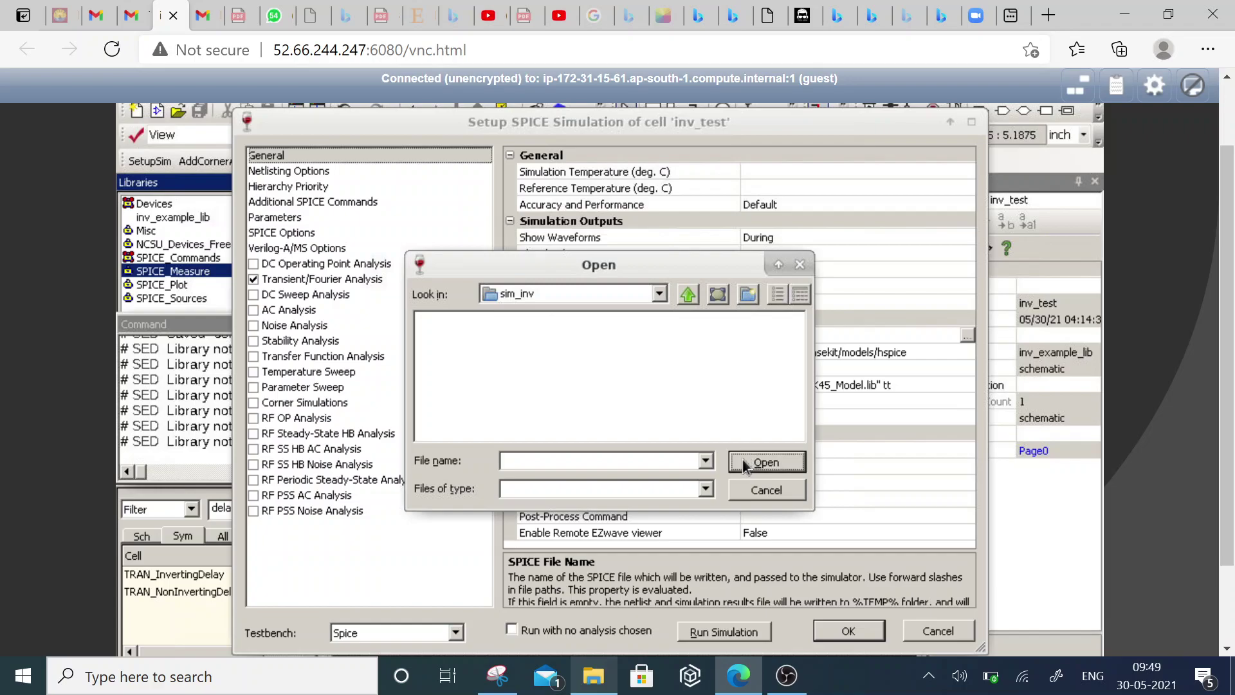
left_click(524, 295)
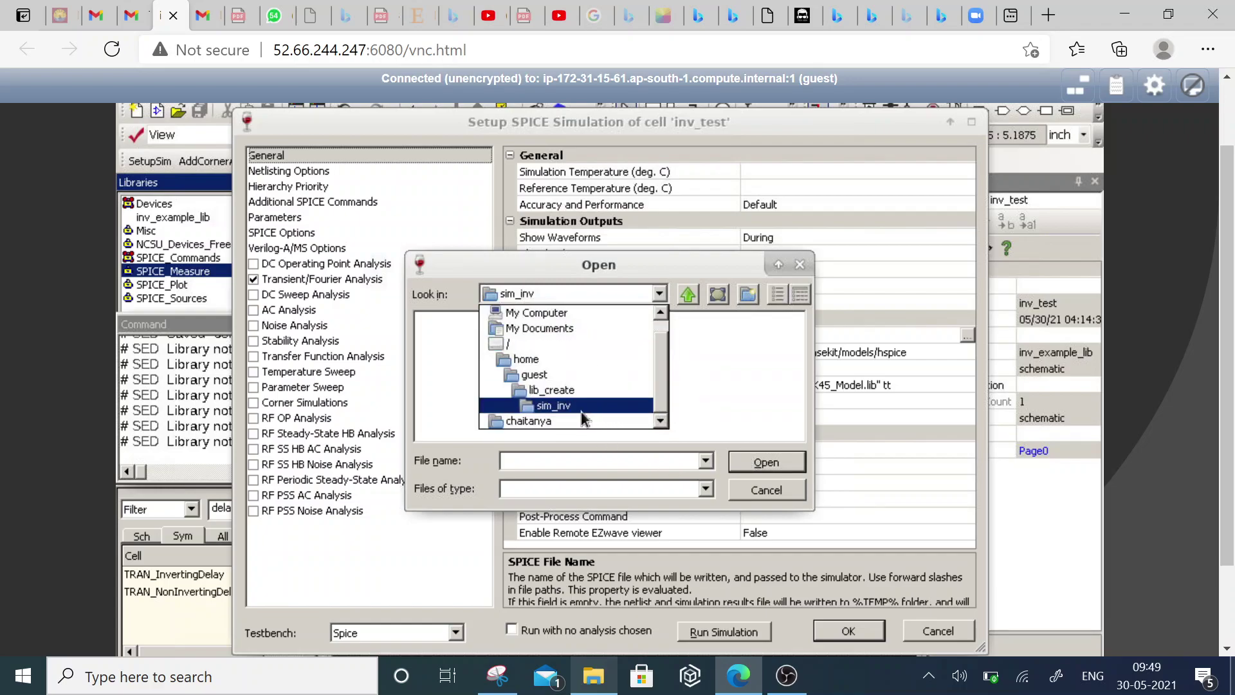
left_click(601, 406)
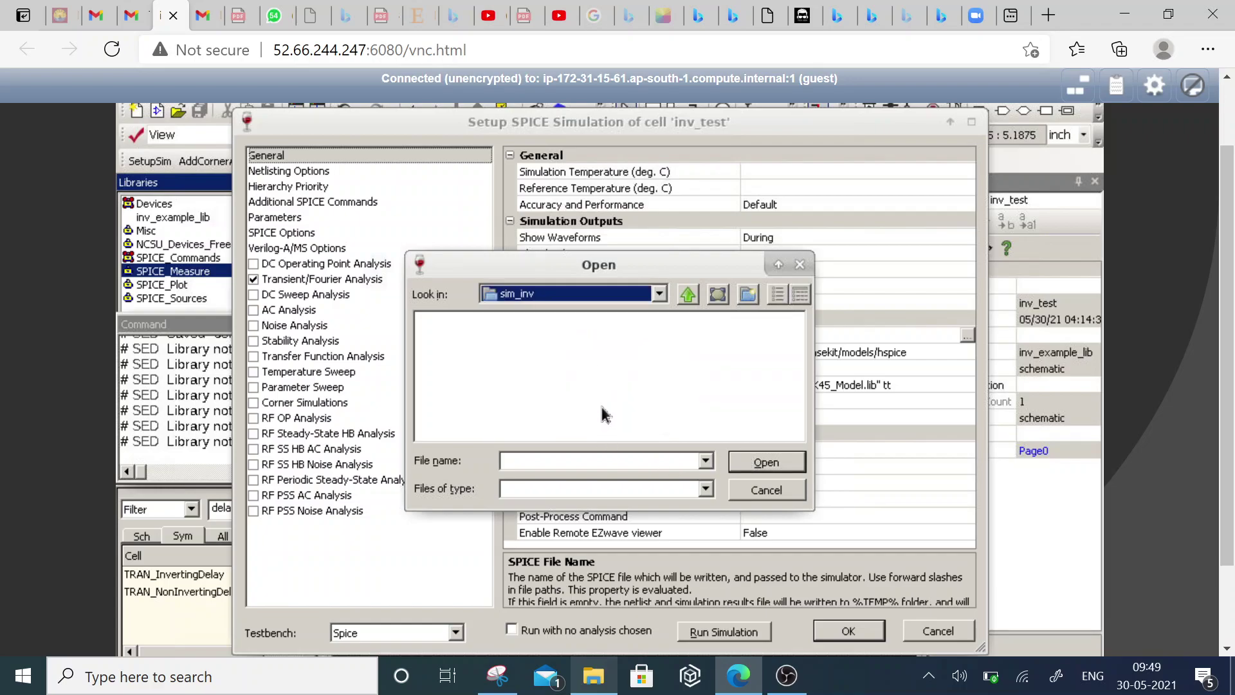
left_click(619, 463)
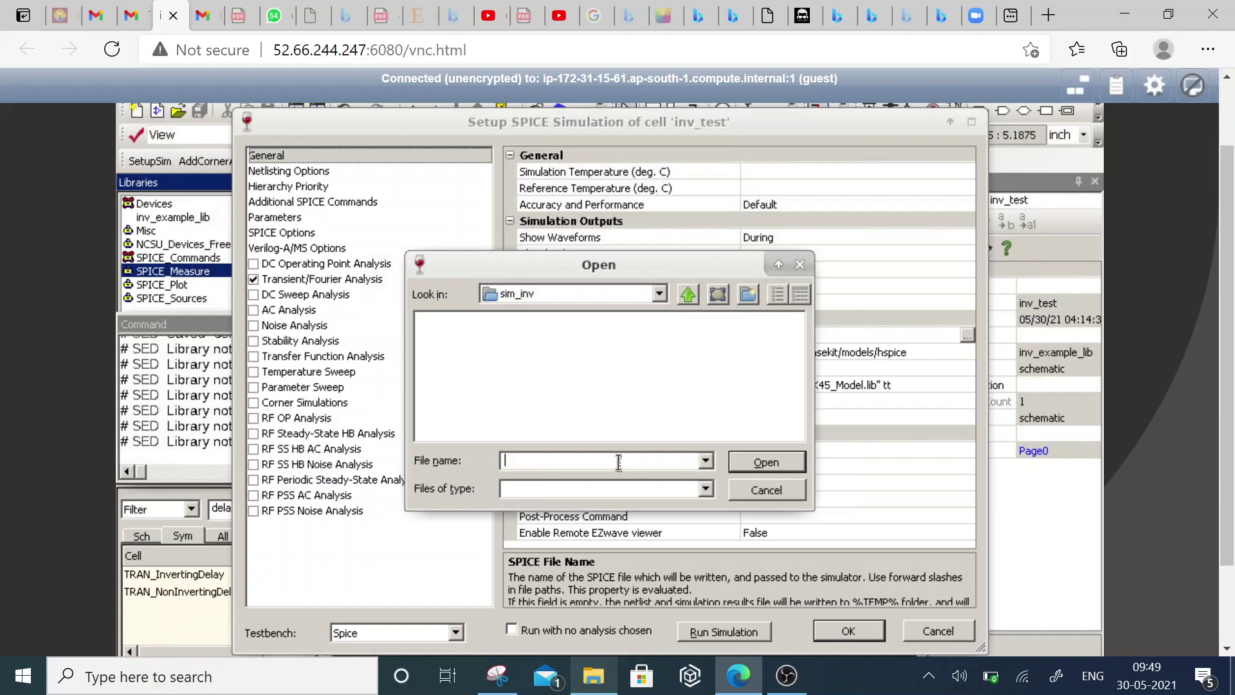
left_click(800, 265)
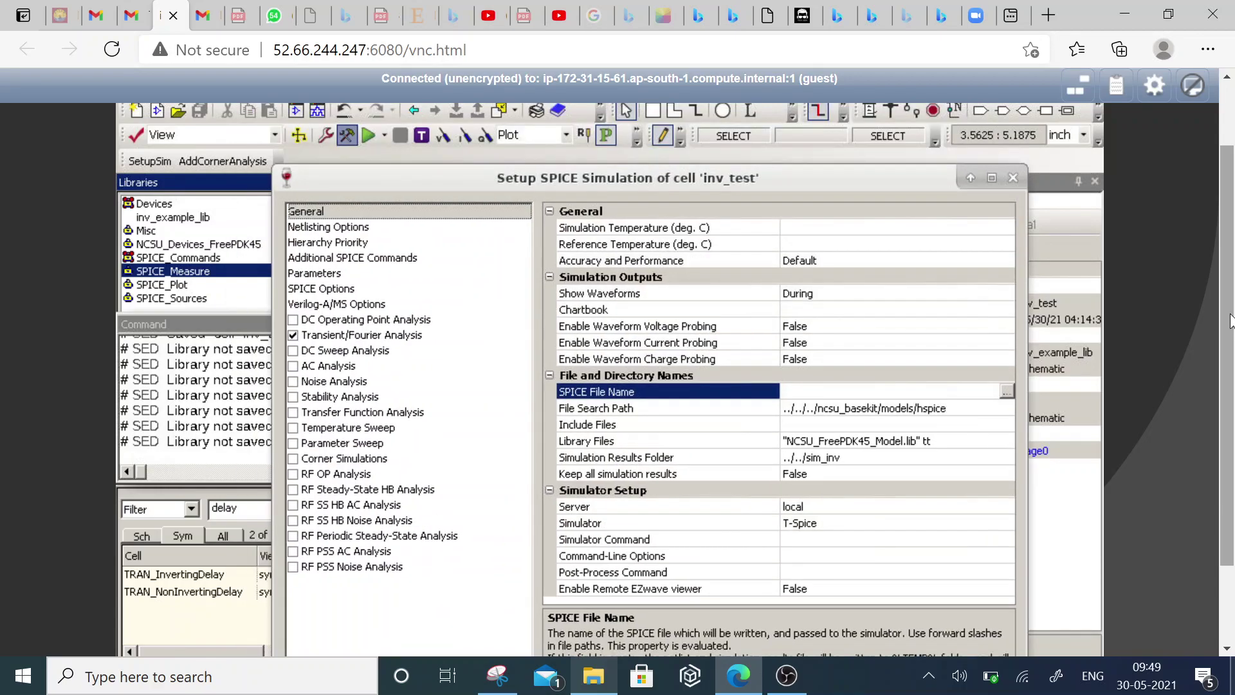
- Open the lib_create/sim_inv folder under /home/guest in the File Manager
left_click_drag(1230, 320, 1230, 312)
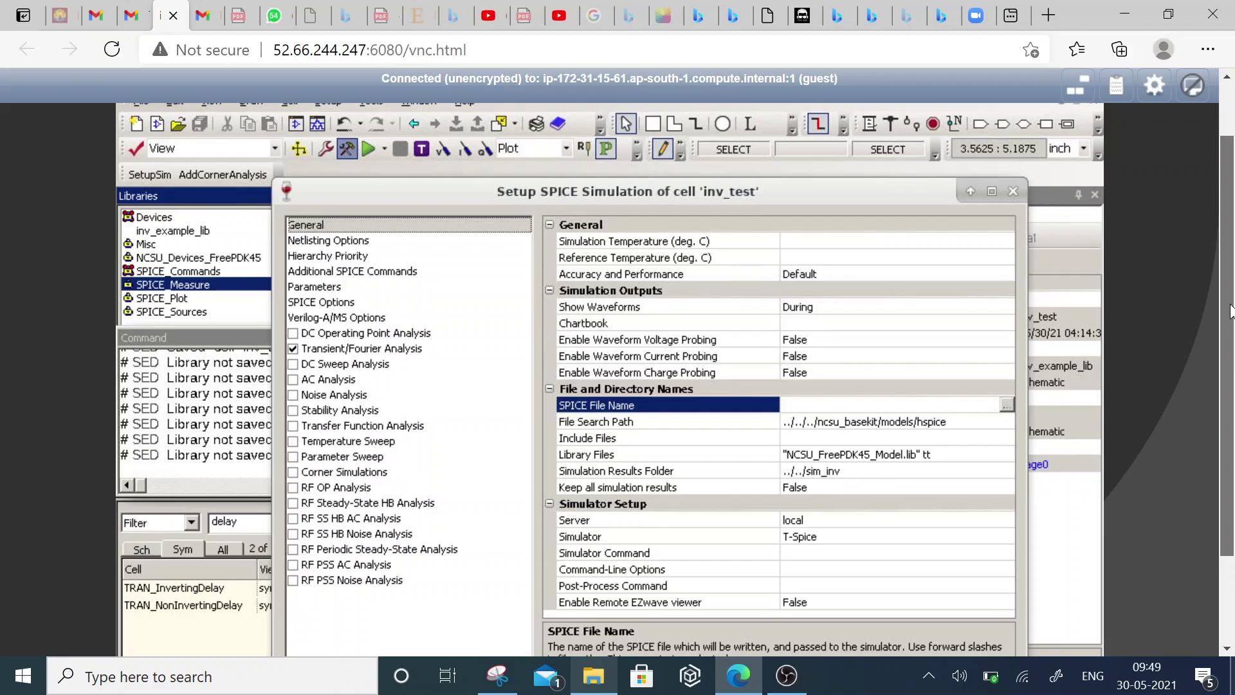
left_click_drag(1230, 311, 1229, 260)
left_click(193, 118)
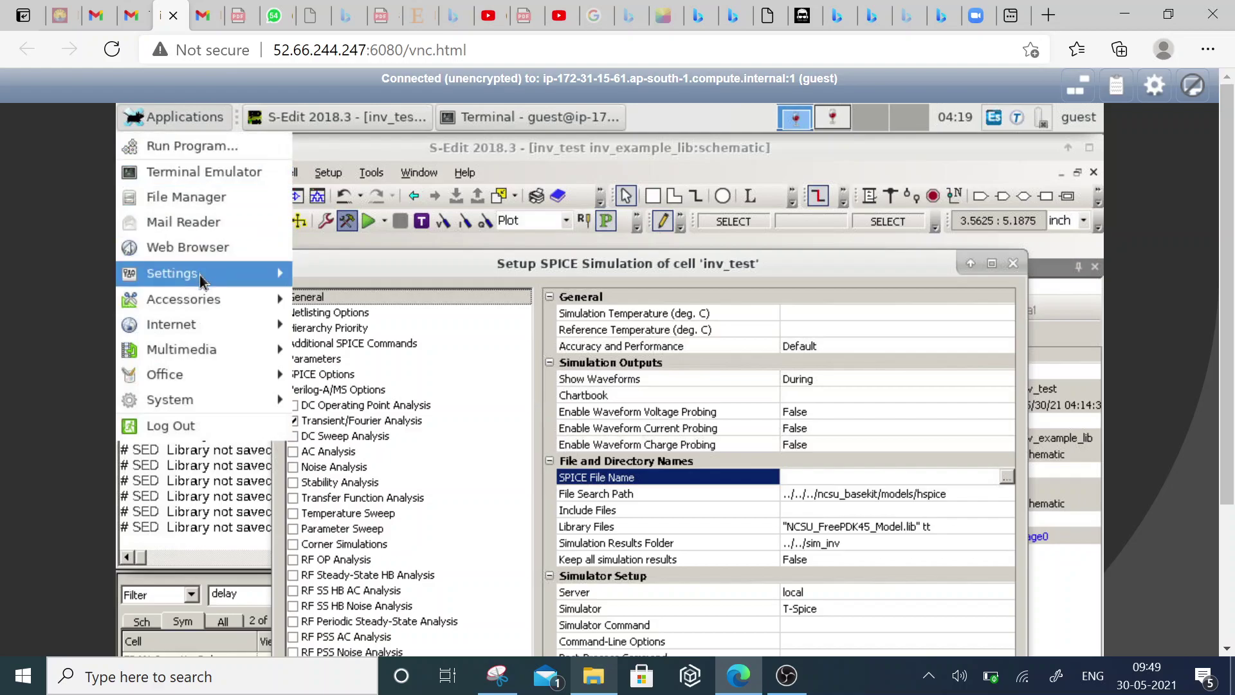
mouse_move(201, 278)
left_click(209, 197)
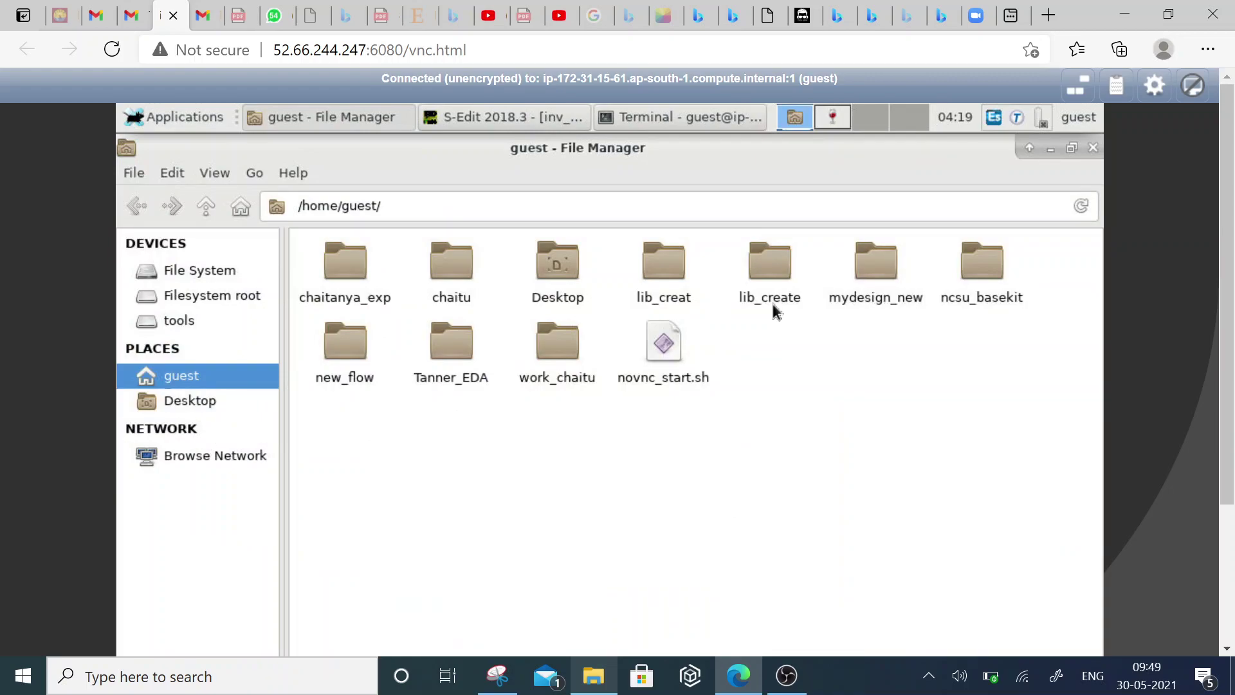
double_click(770, 263)
double_click(436, 270)
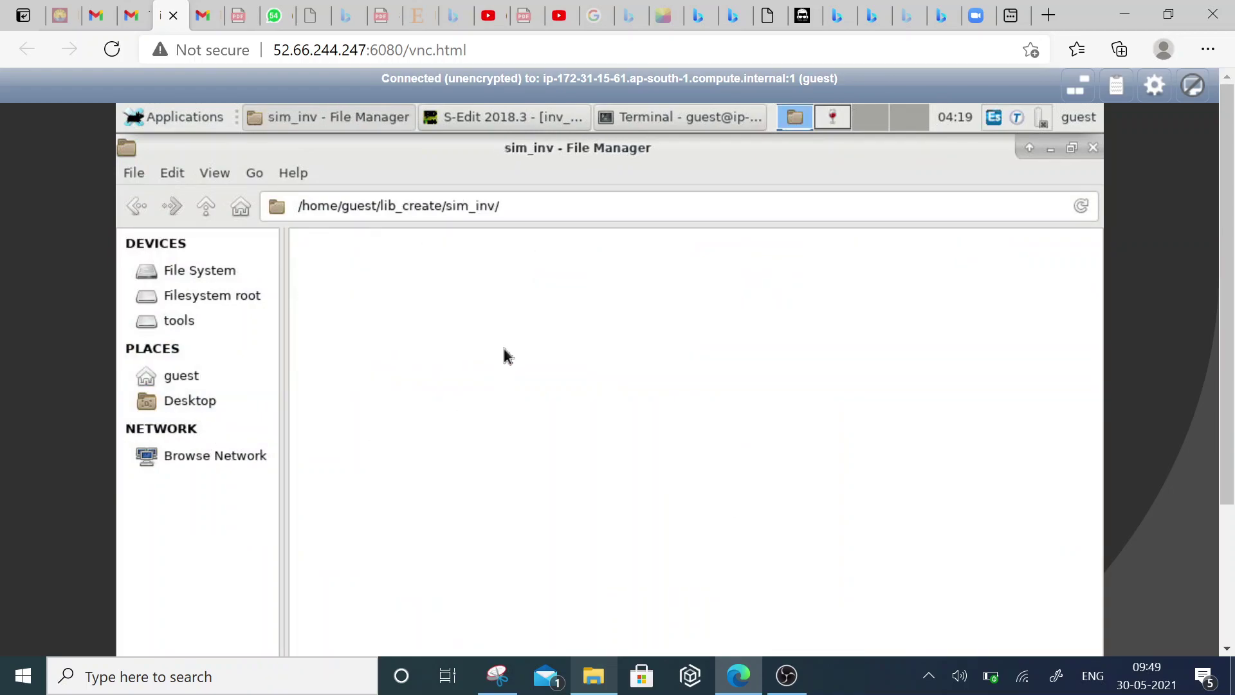
- Create an empty file named inv_spice in the sim_inv folder
right_click(422, 359)
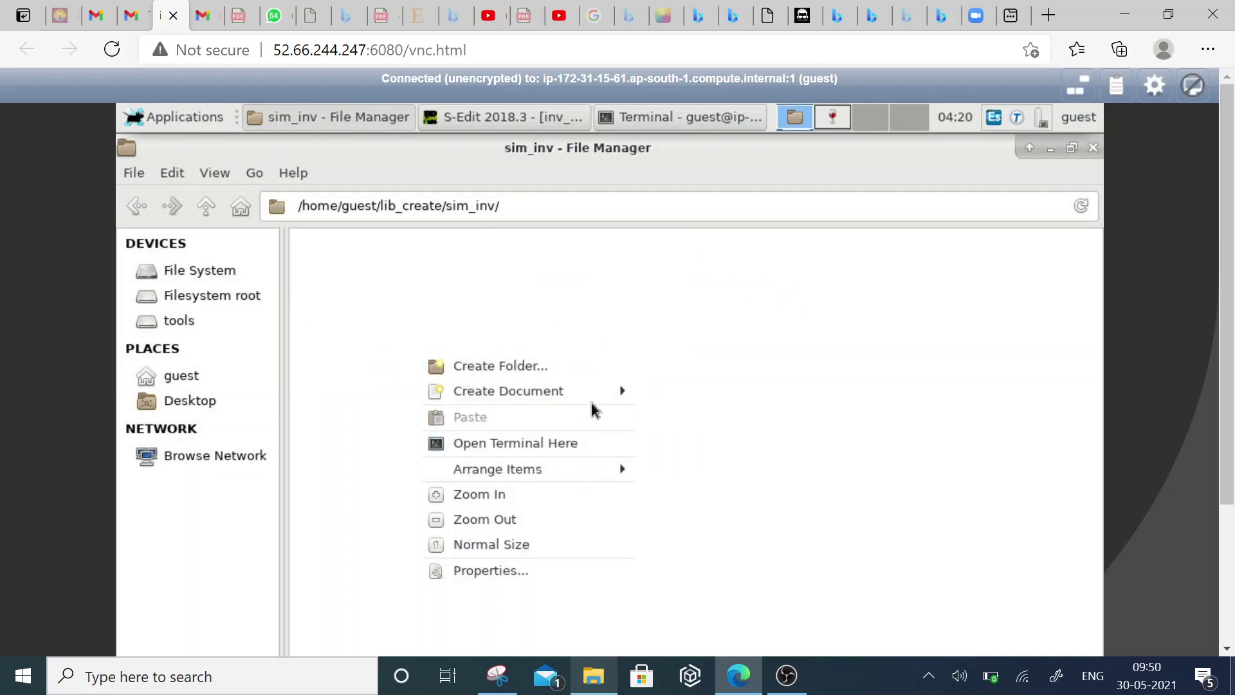
mouse_move(594, 391)
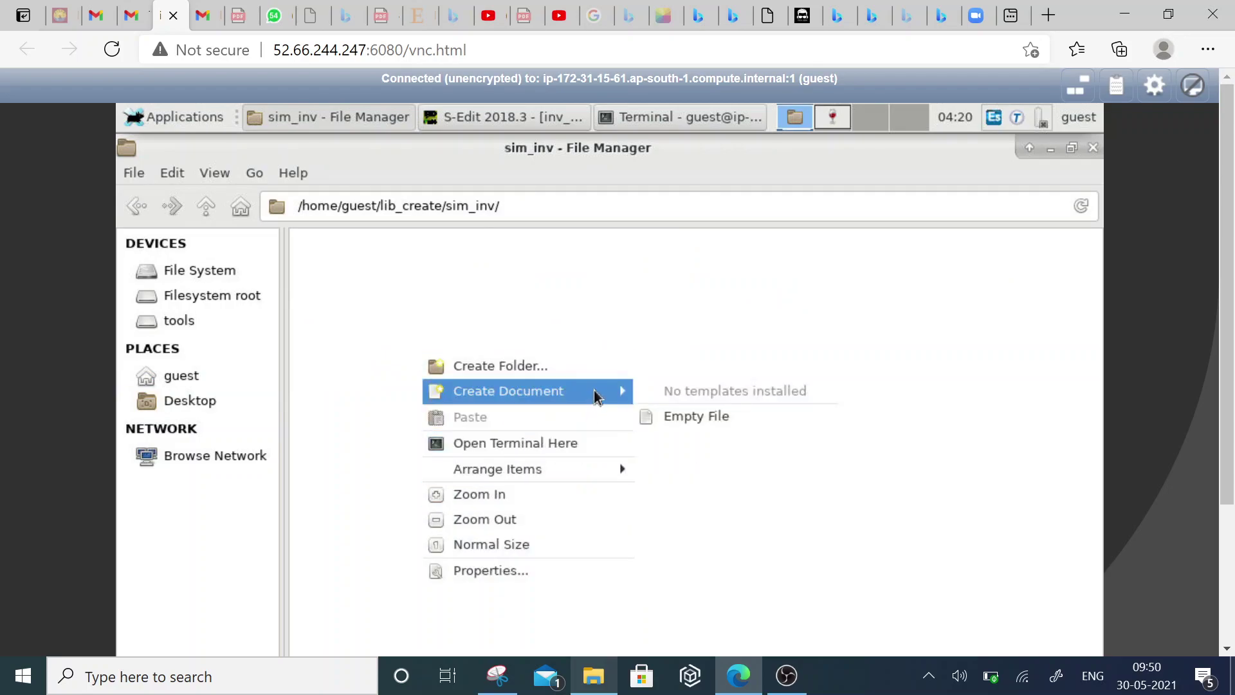
left_click(684, 424)
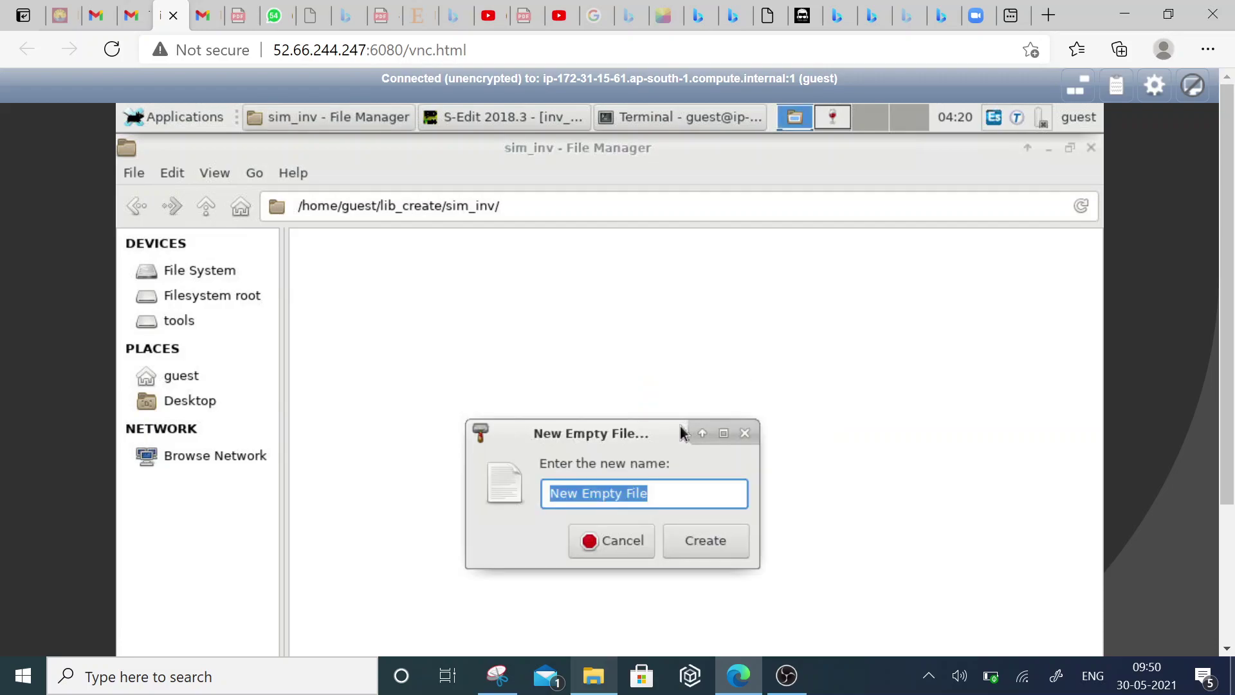
type("inv_s")
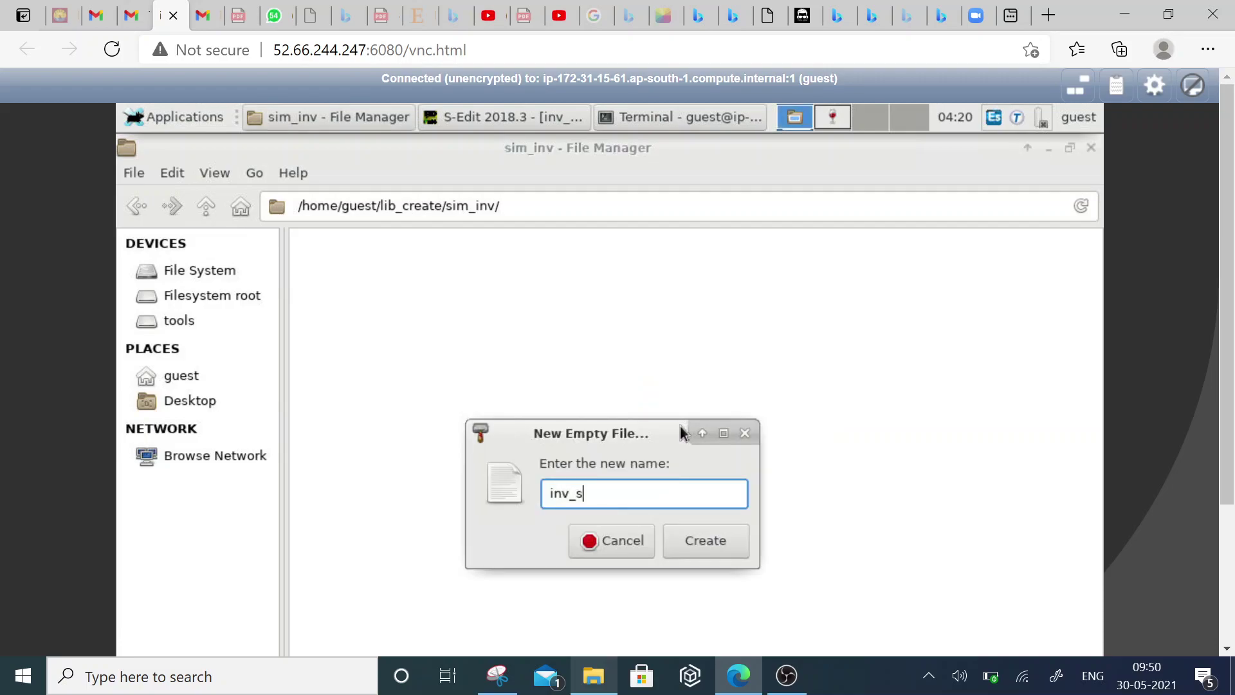
type("pice")
left_click(712, 545)
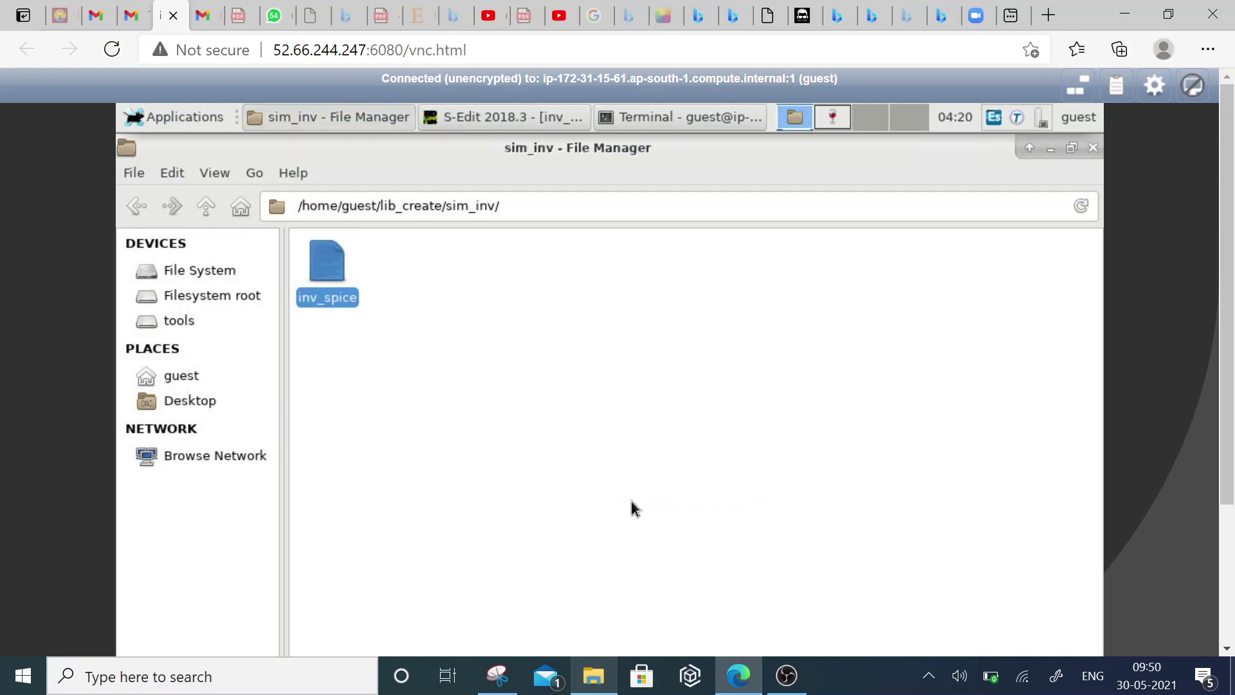
- Back in S-Edit, set the SPICE File Name to inv_spice from lib_create/sim_inv and append a trailing slash to the File Search Path
left_click(428, 117)
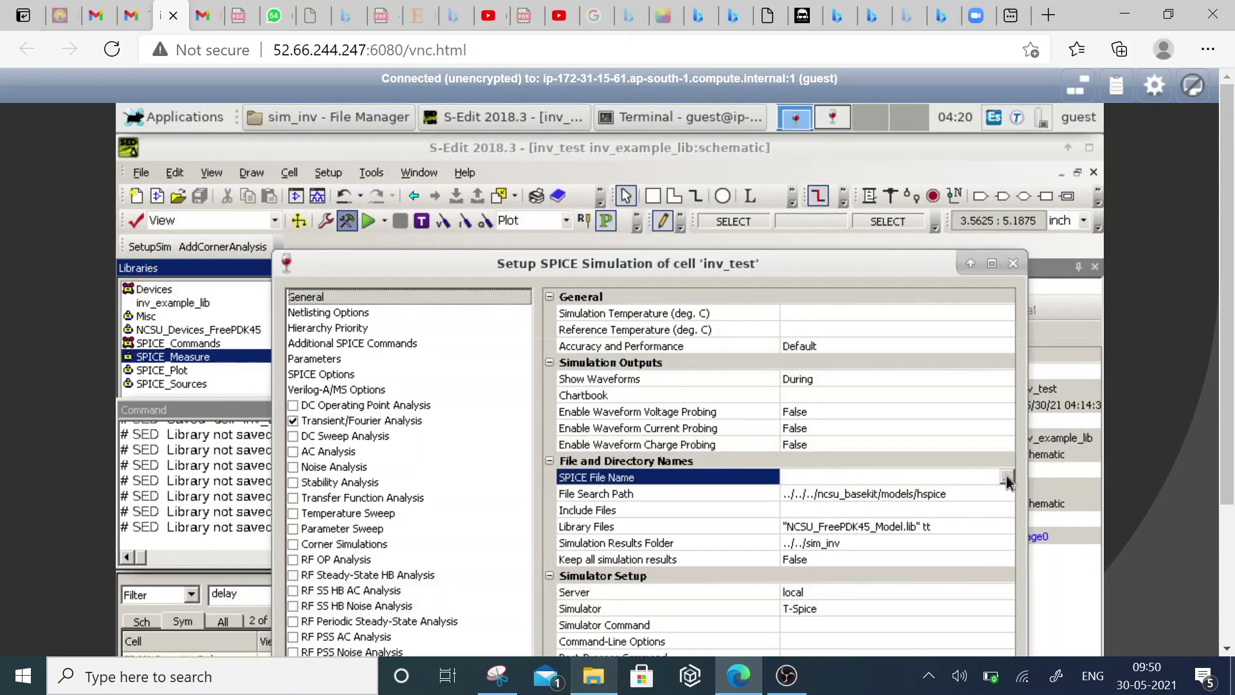
left_click(1006, 477)
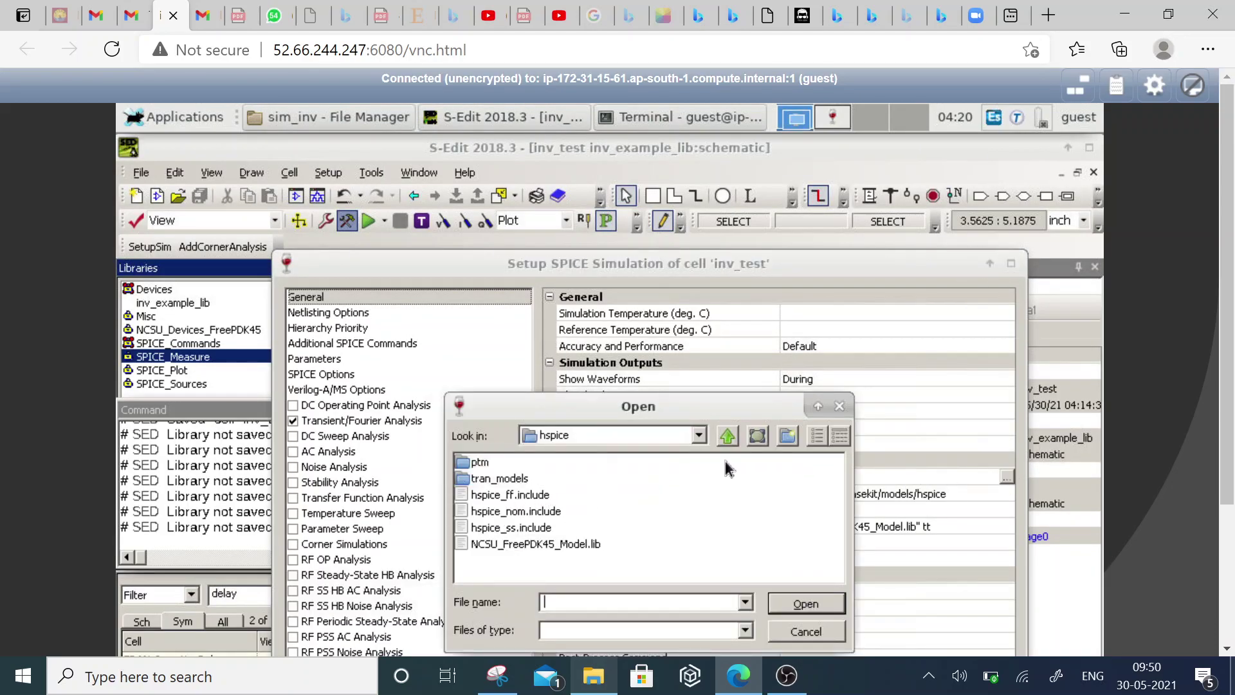
left_click(679, 435)
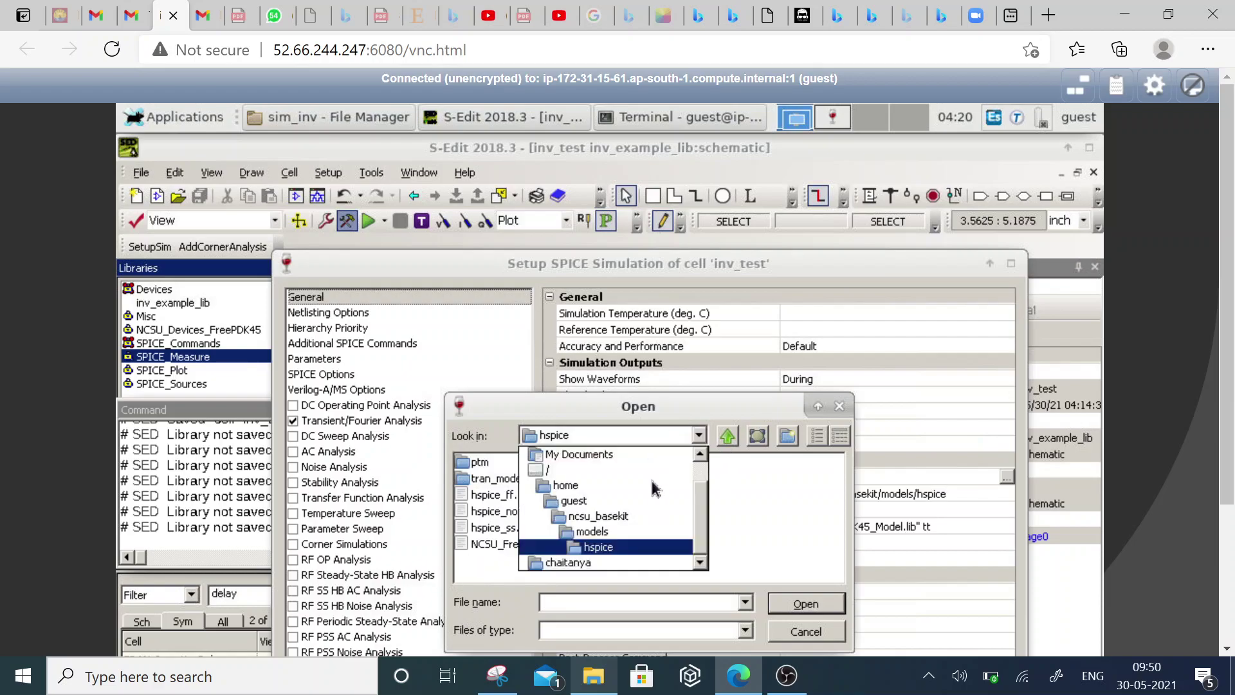
left_click(616, 502)
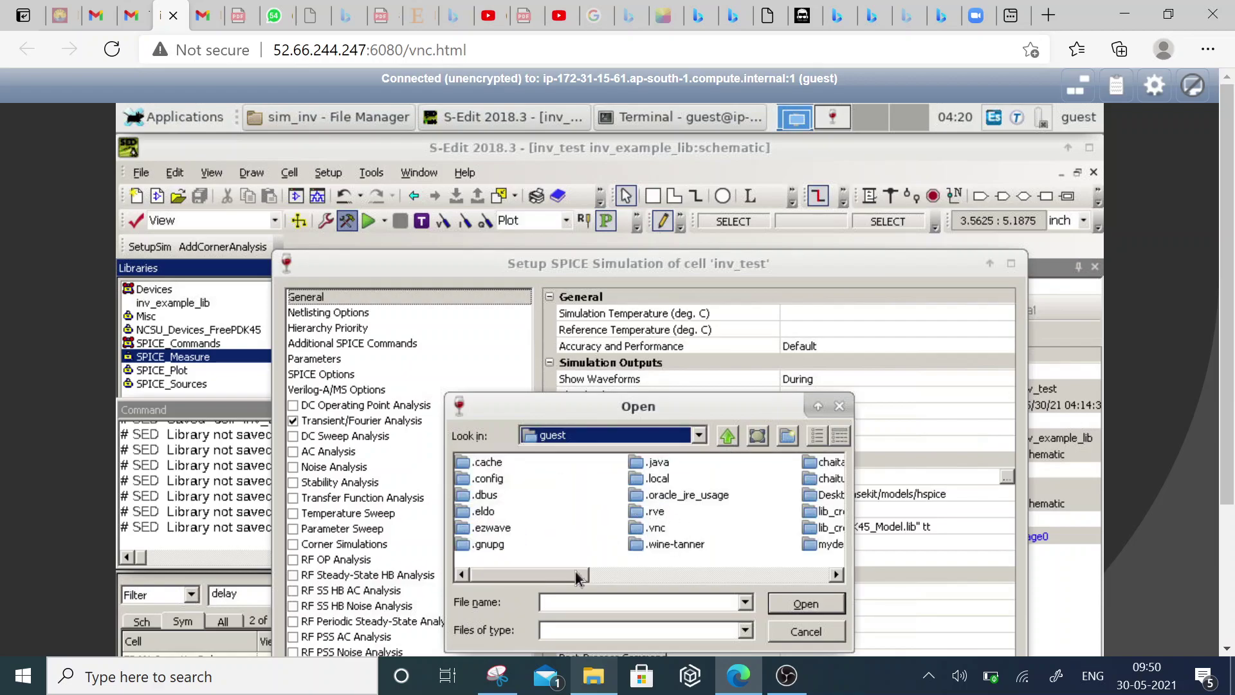
left_click(703, 574)
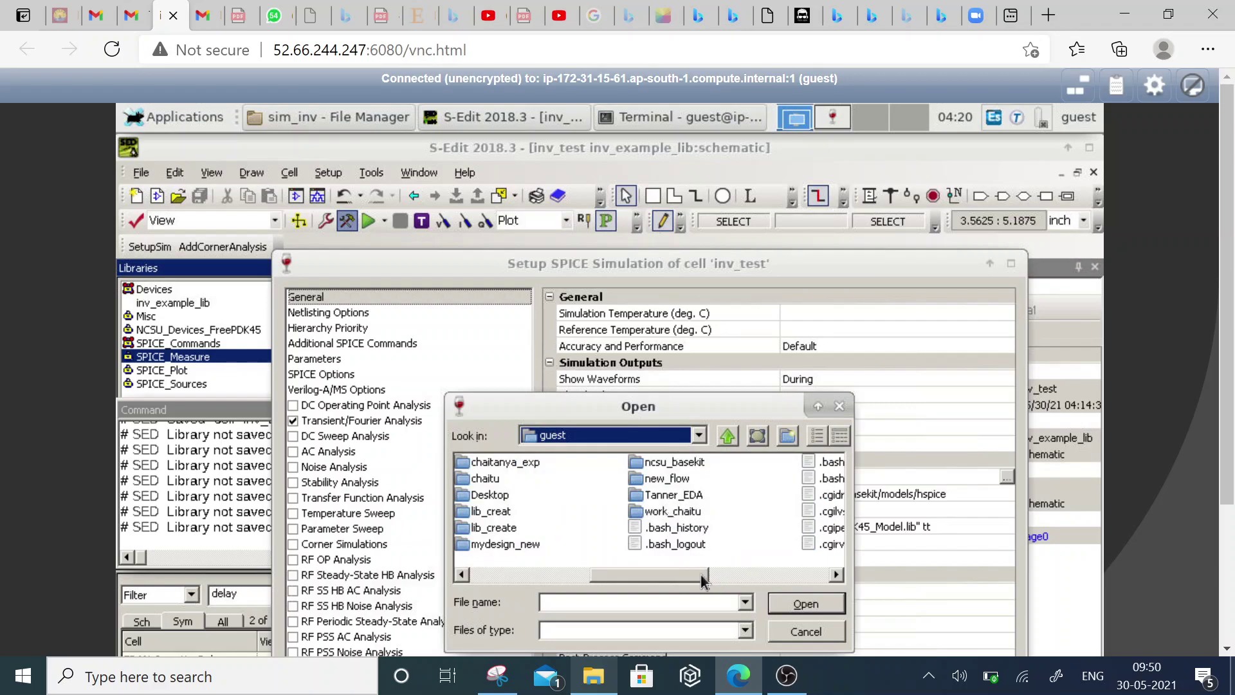
double_click(492, 527)
double_click(485, 496)
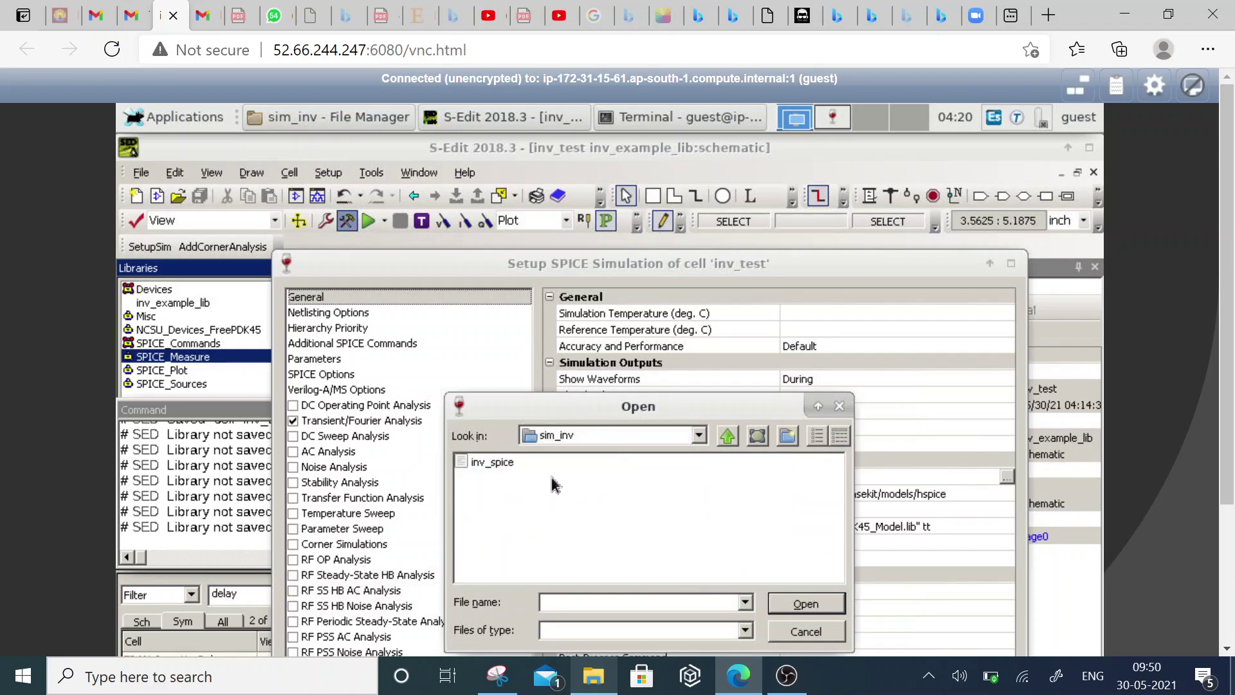
left_click(492, 462)
left_click(794, 613)
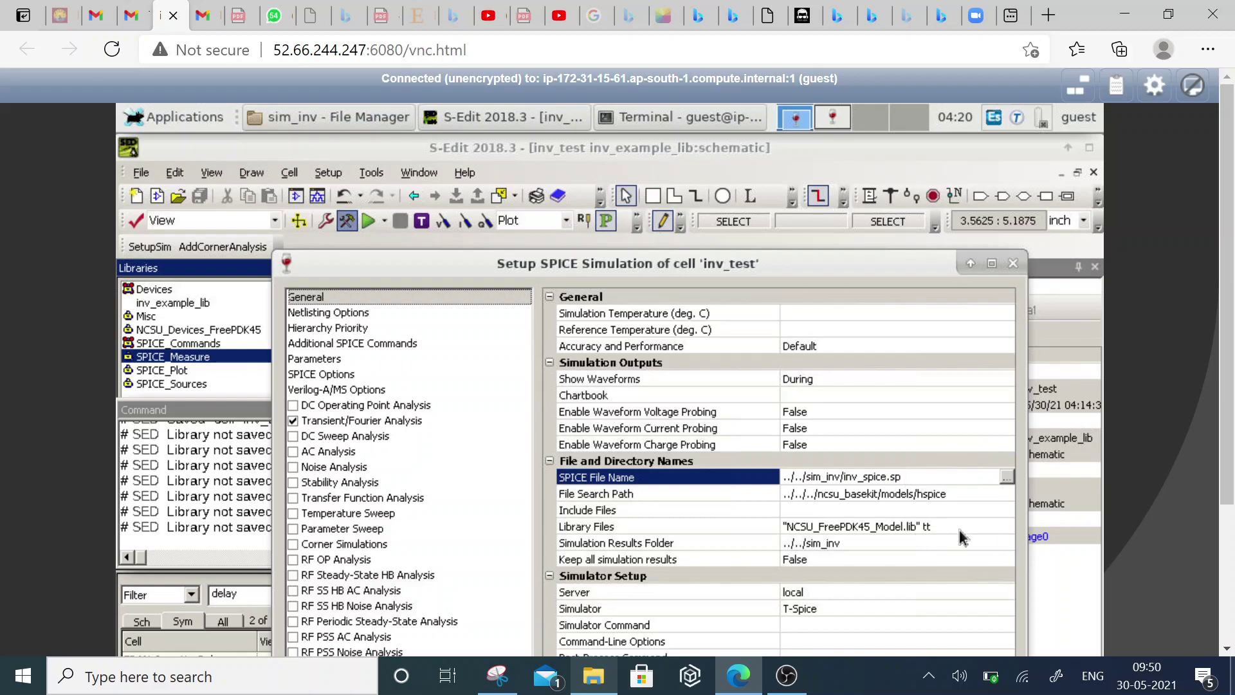
left_click(957, 495)
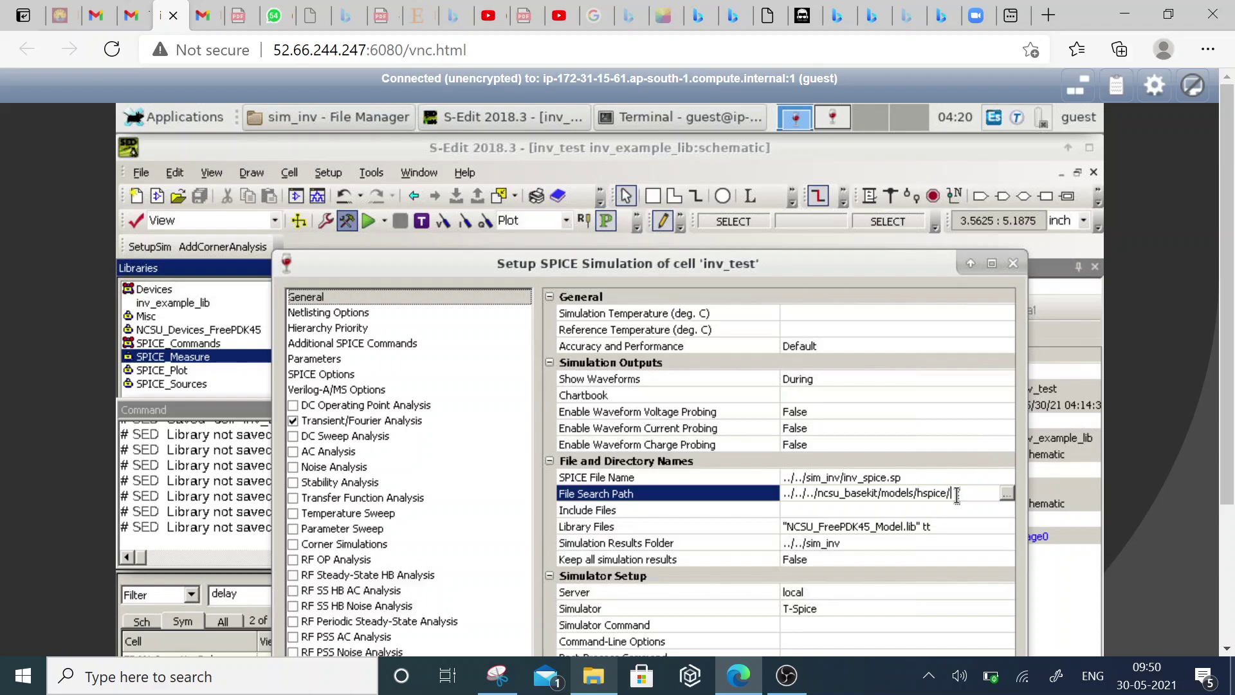
- Set the simulator server to remote (ESI External Simulator Interface), the simulator to Eldo, and Enable Remote EZwave viewer to True
scroll(971, 499, "down", 3)
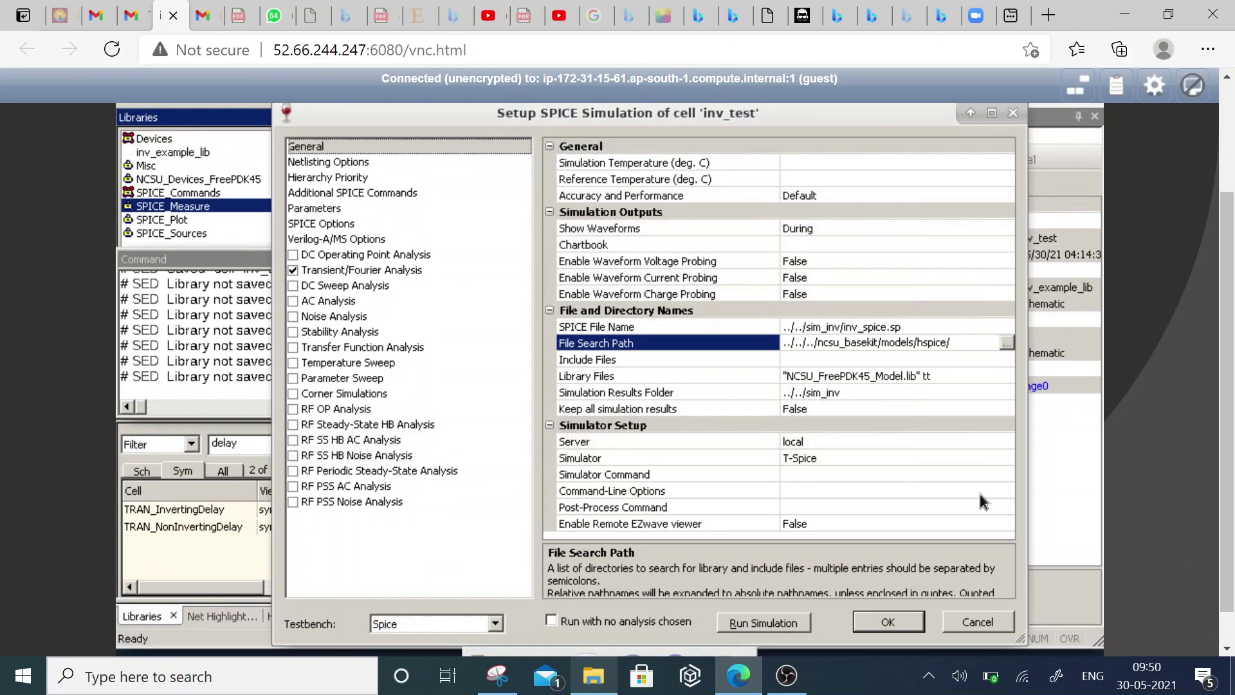
left_click(808, 442)
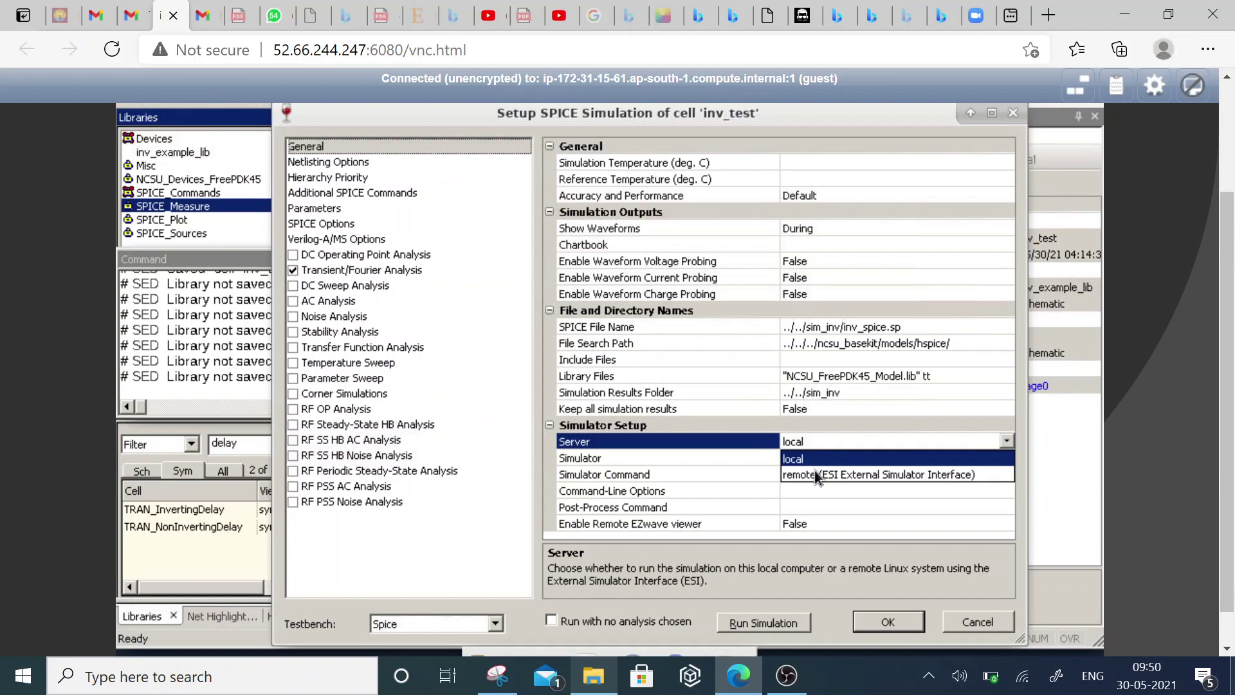
left_click(814, 474)
left_click(816, 458)
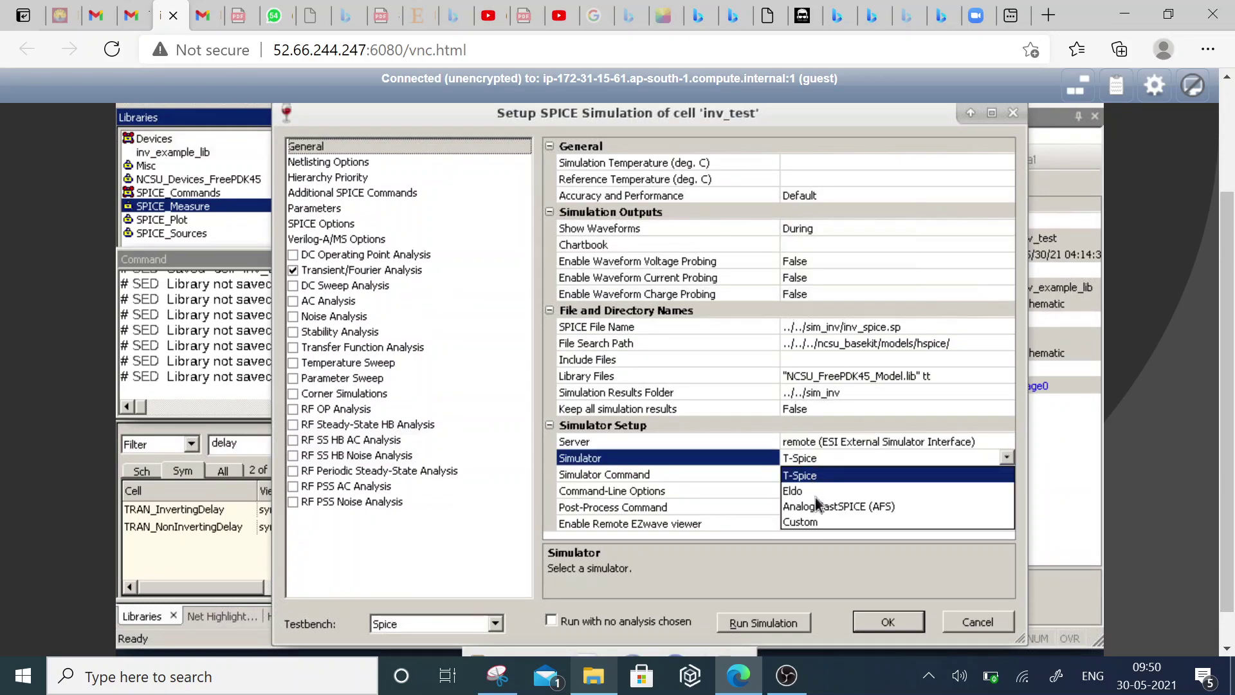
left_click(816, 492)
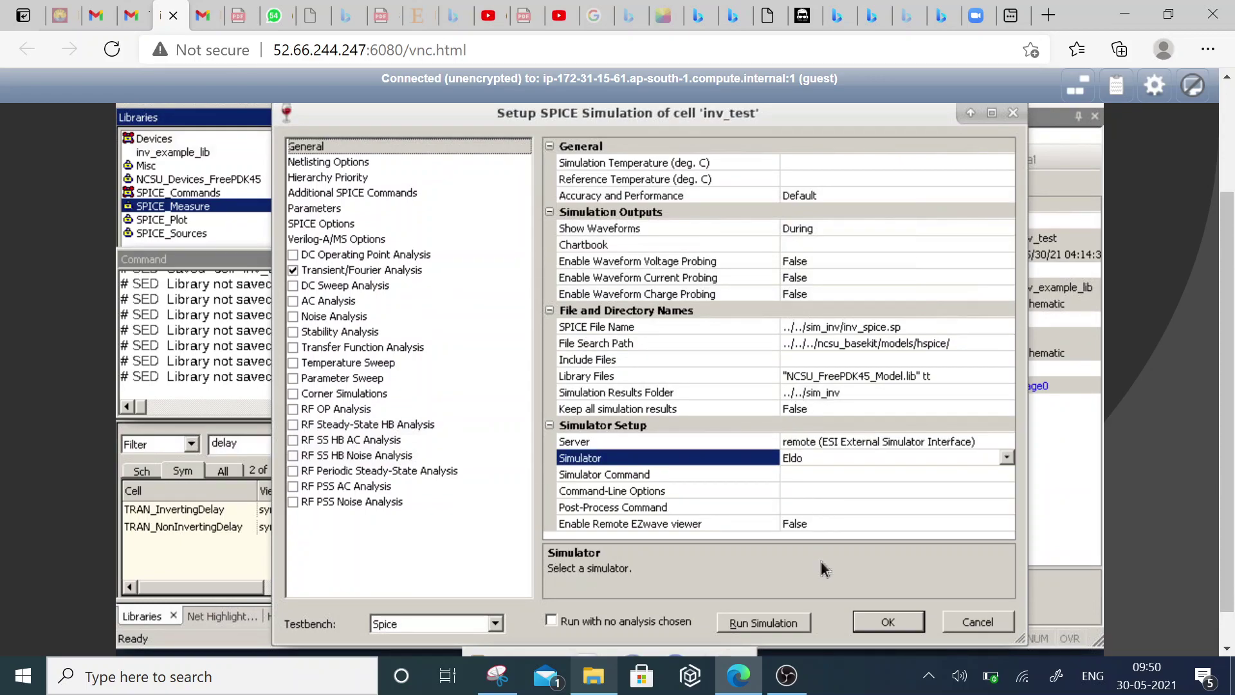
left_click(808, 525)
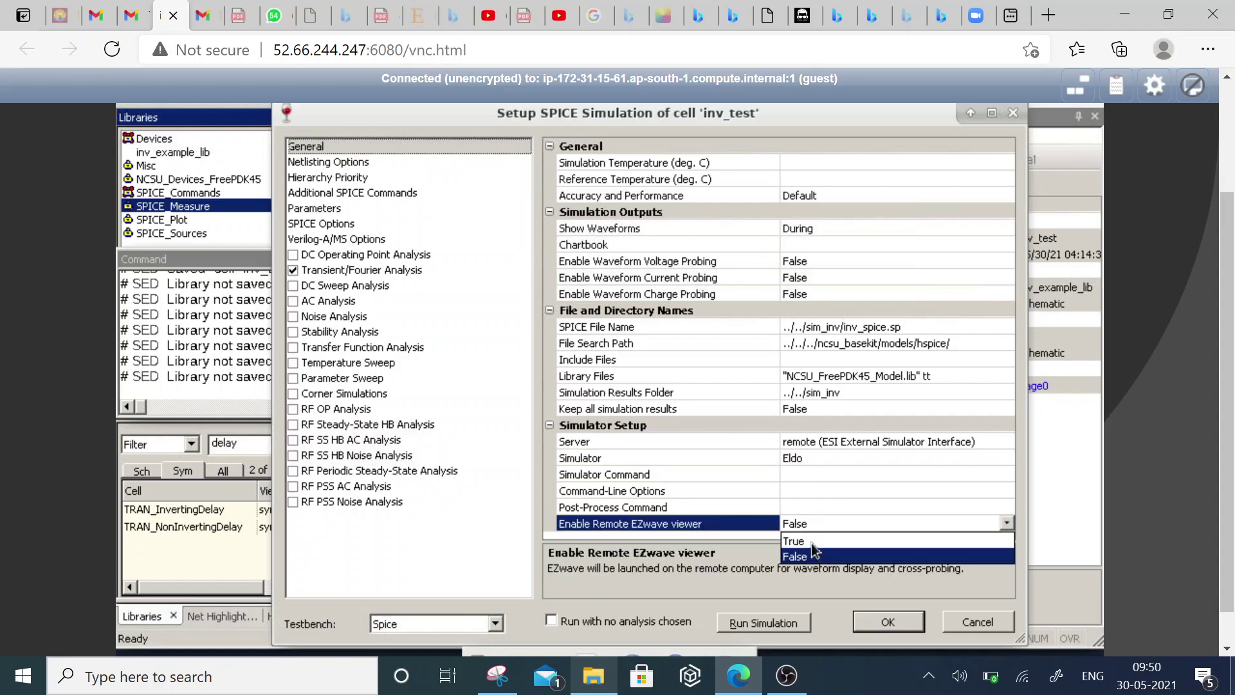
left_click(797, 541)
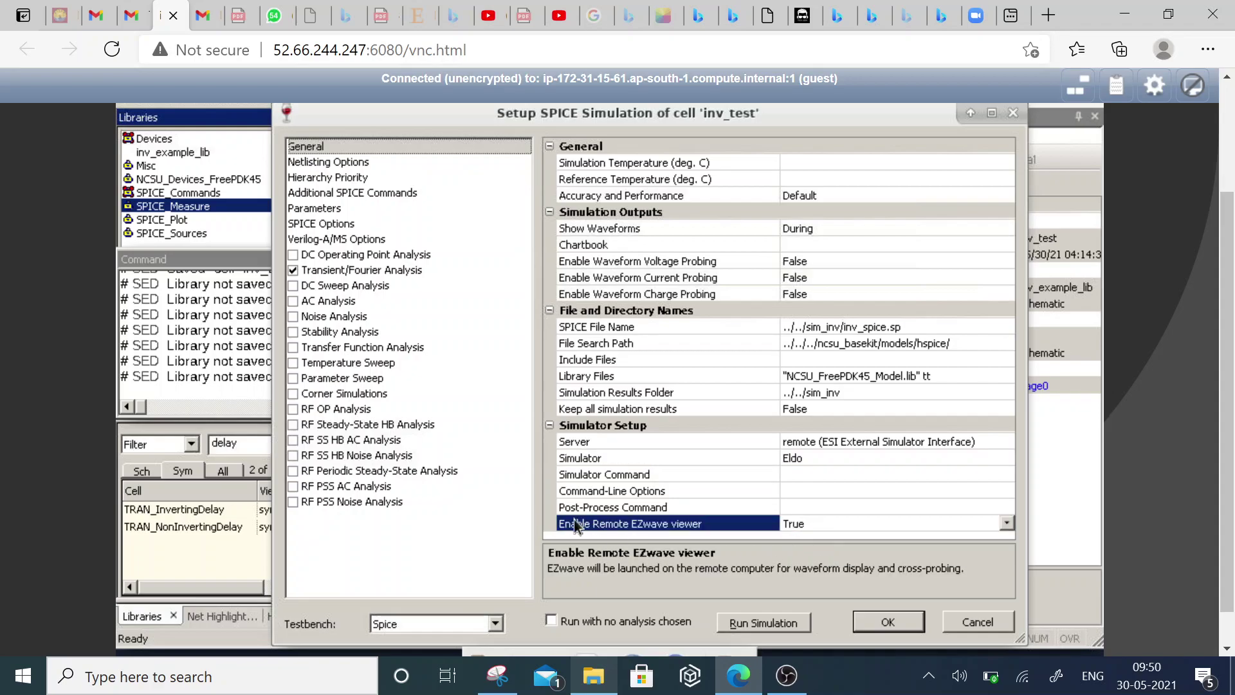
- Set the SPICE Export Control Property in the netlisting options to "hspiceD spice" and accept the simulation setup
left_click(339, 163)
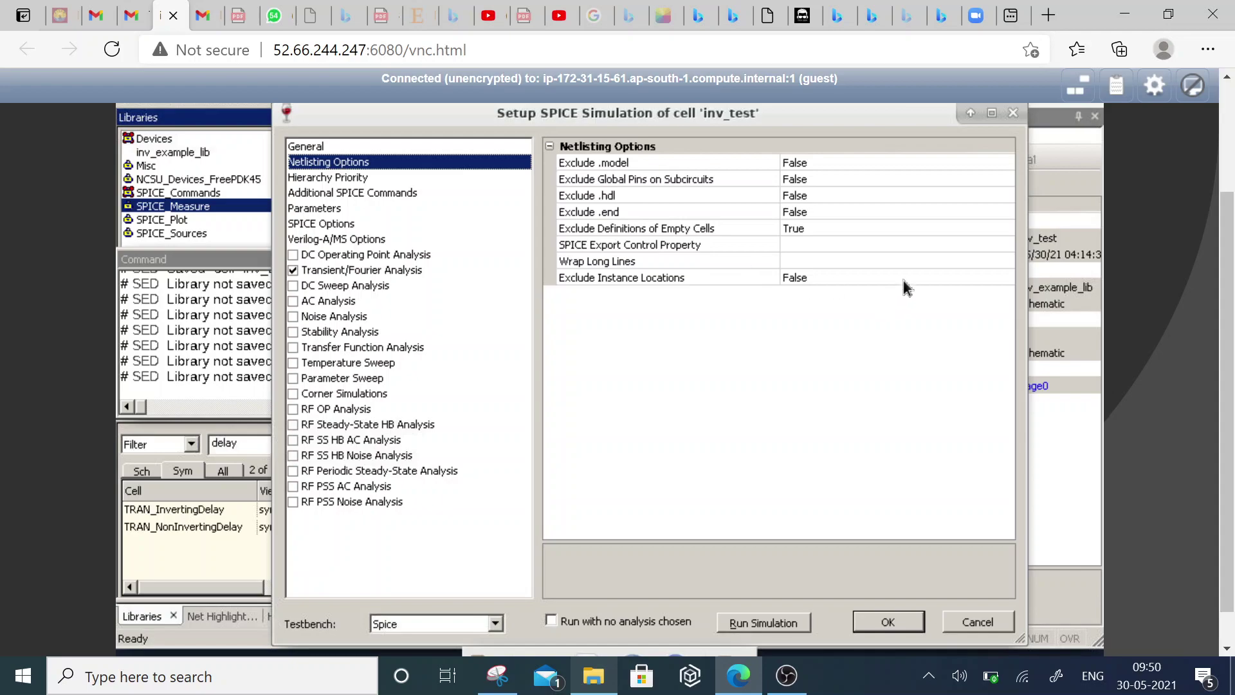
left_click(830, 247)
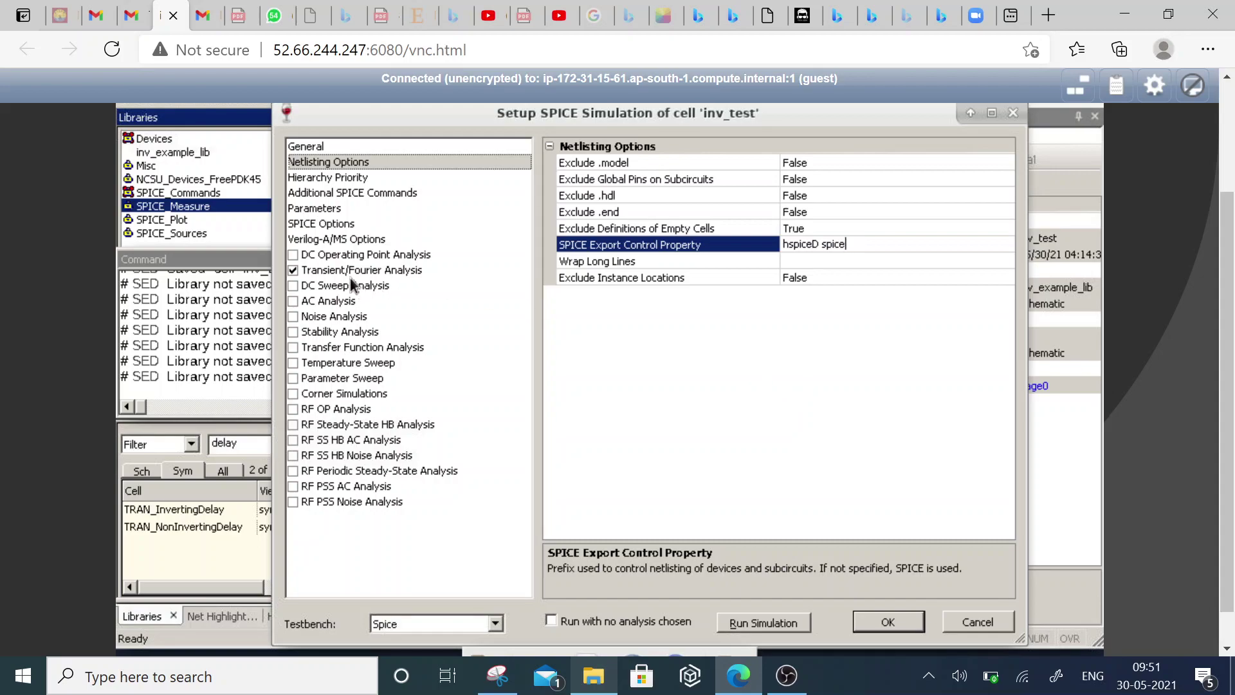
left_click(878, 623)
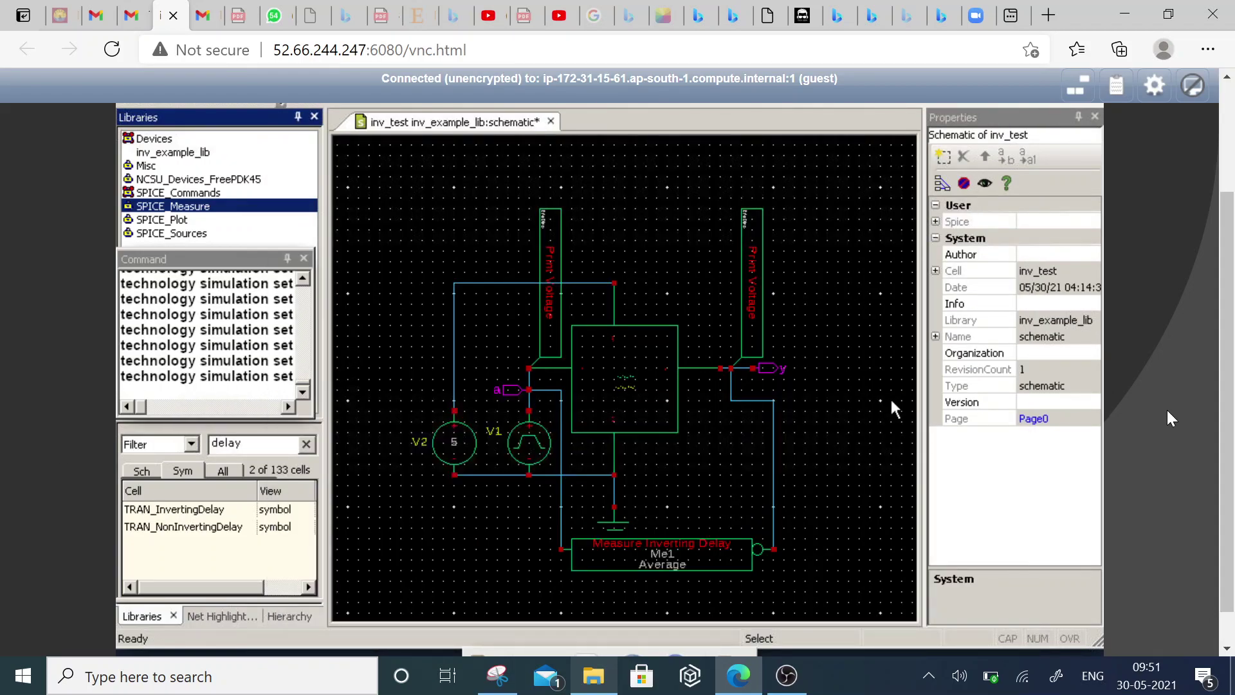
scroll(1211, 412, "up", 2)
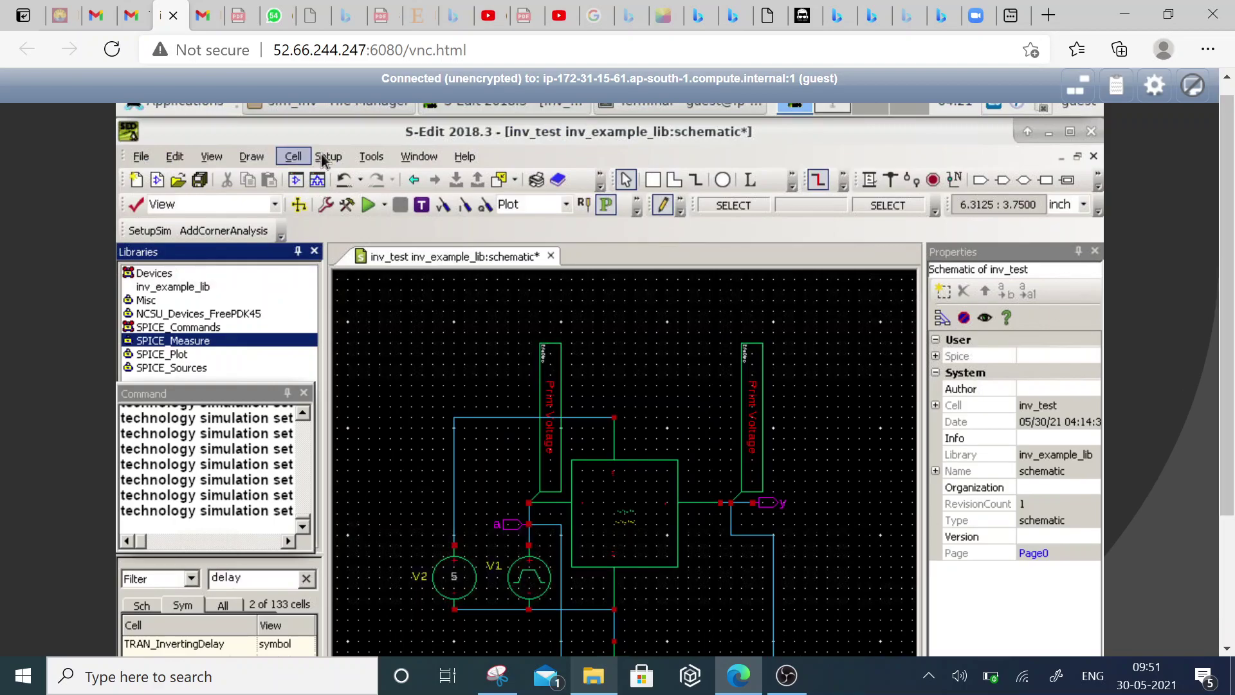
left_click(325, 158)
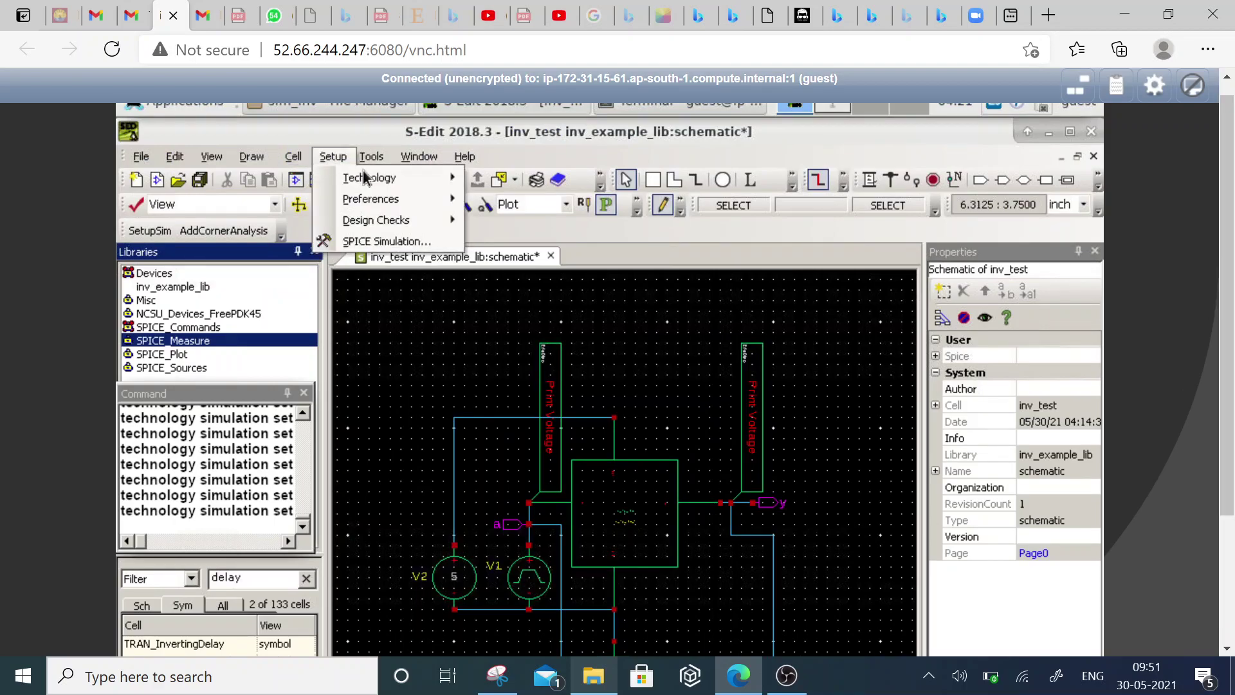
mouse_move(364, 176)
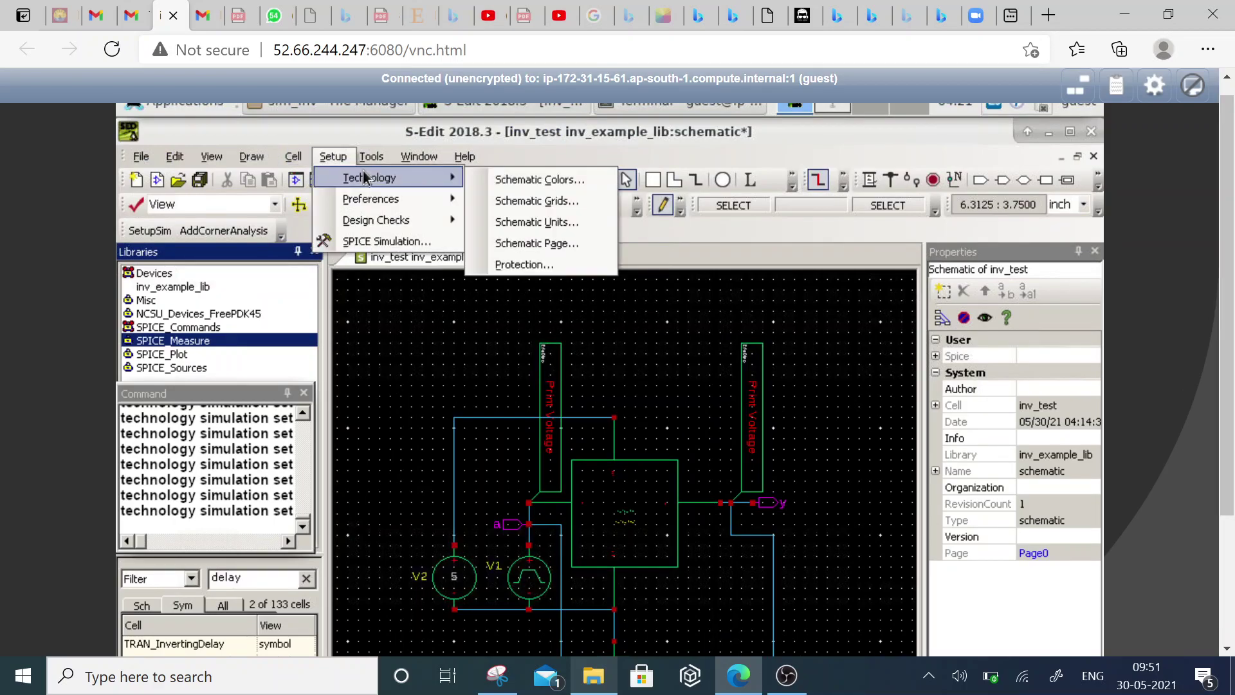
left_click(287, 157)
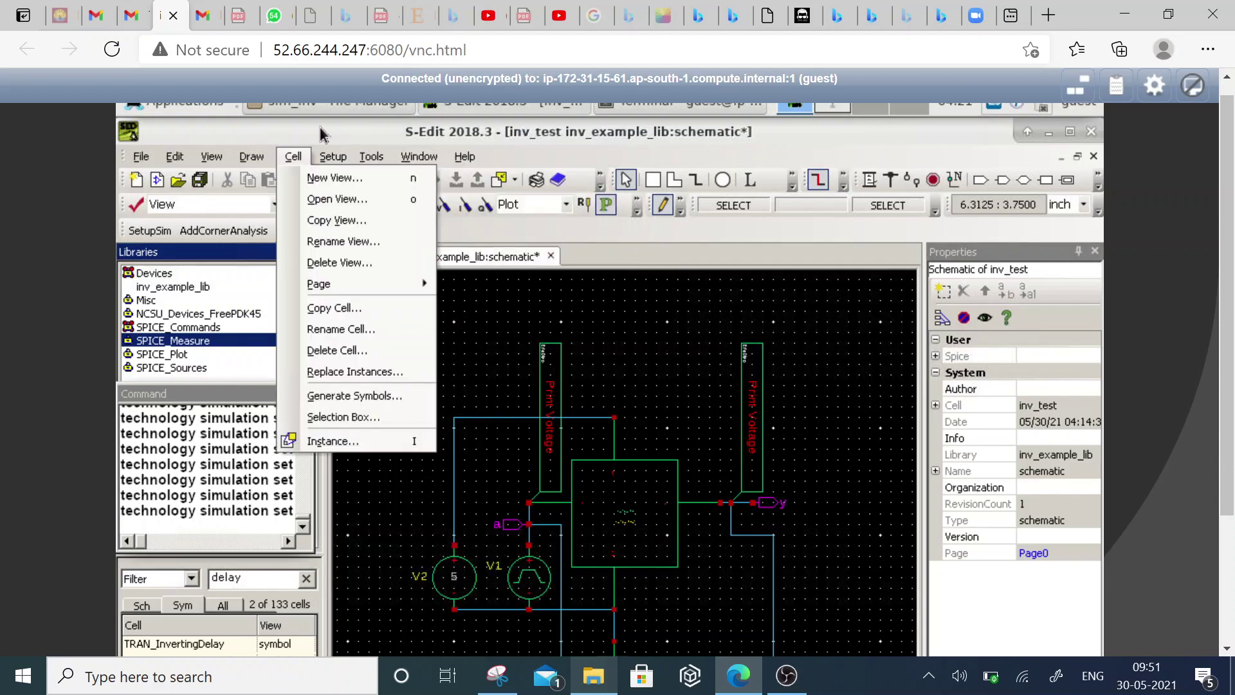
left_click(419, 157)
scroll(1126, 489, "down", 2)
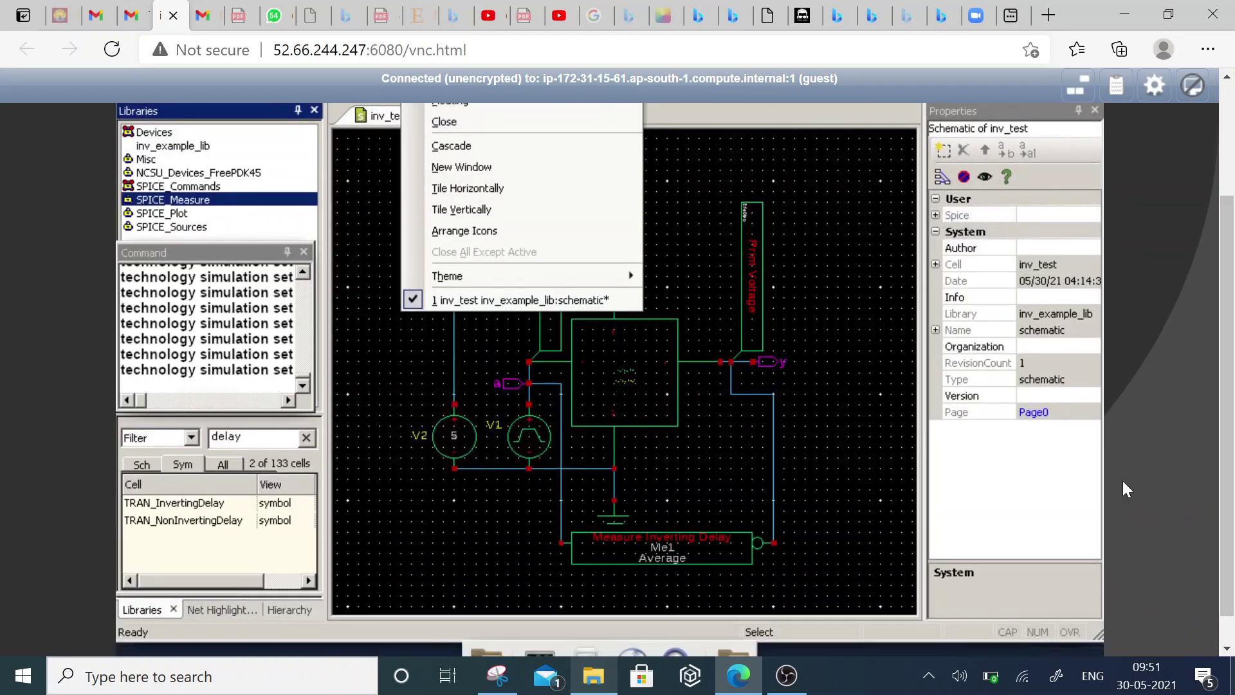
left_click(463, 559)
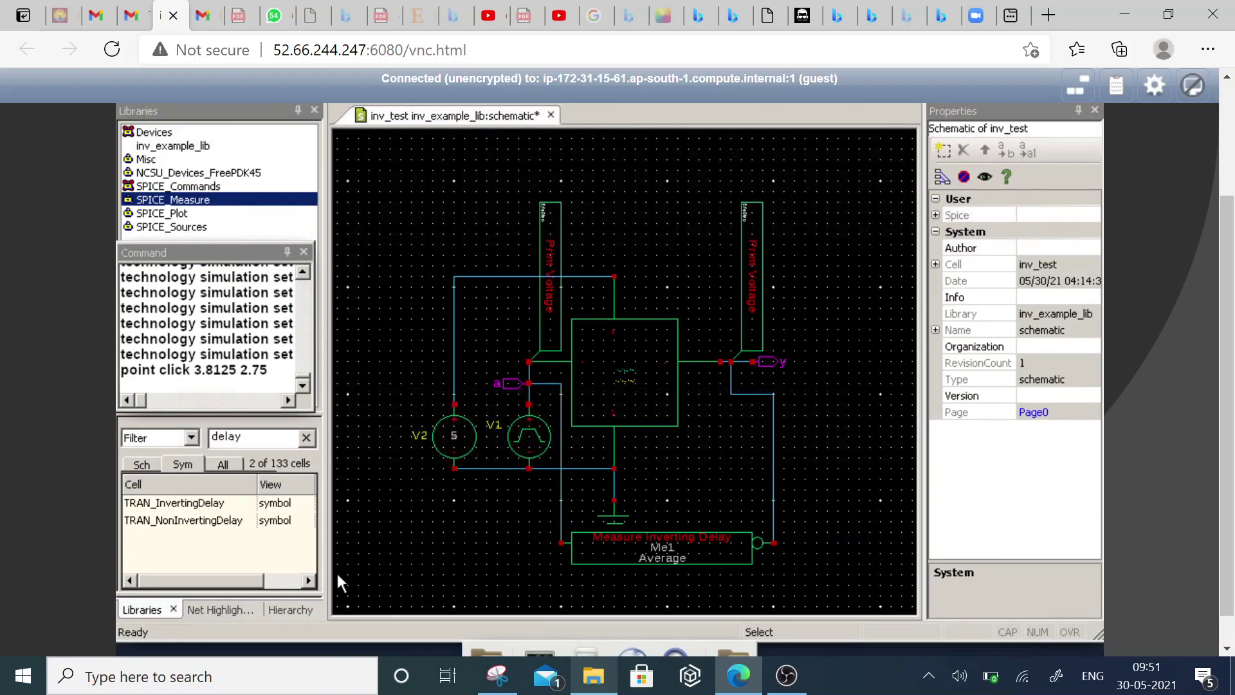
- Save the inv_test schematic and start its simulation
scroll(666, 453, "up", 2)
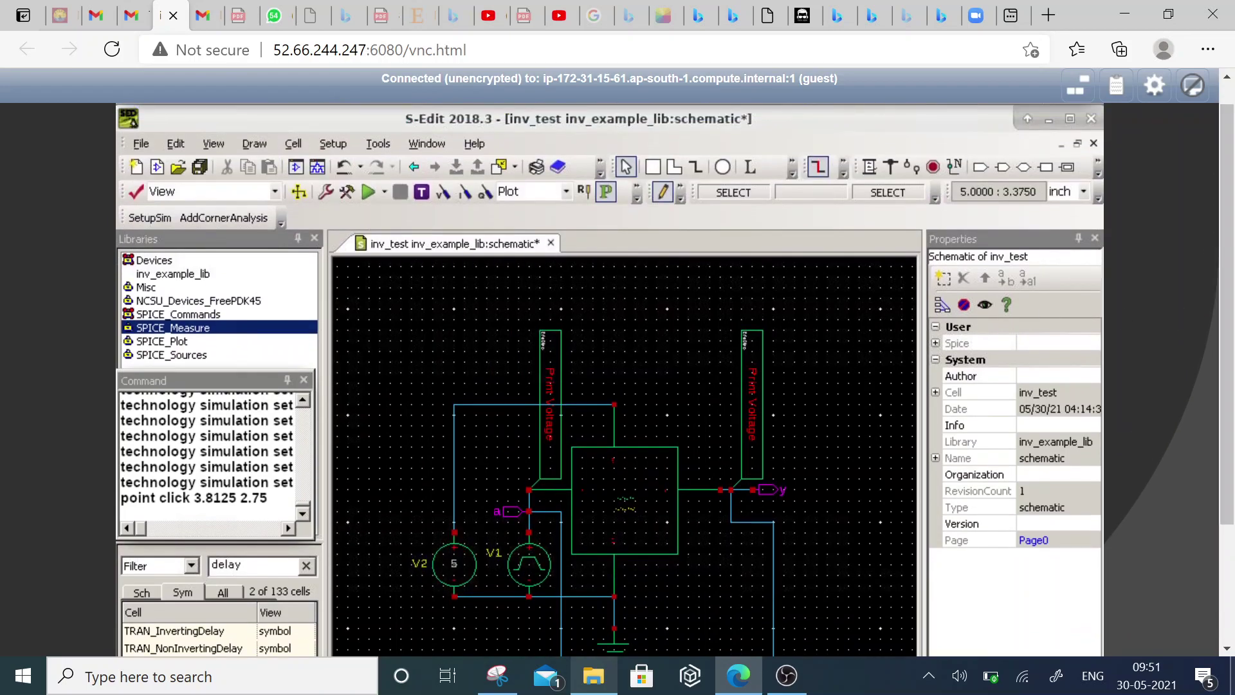
left_click(200, 167)
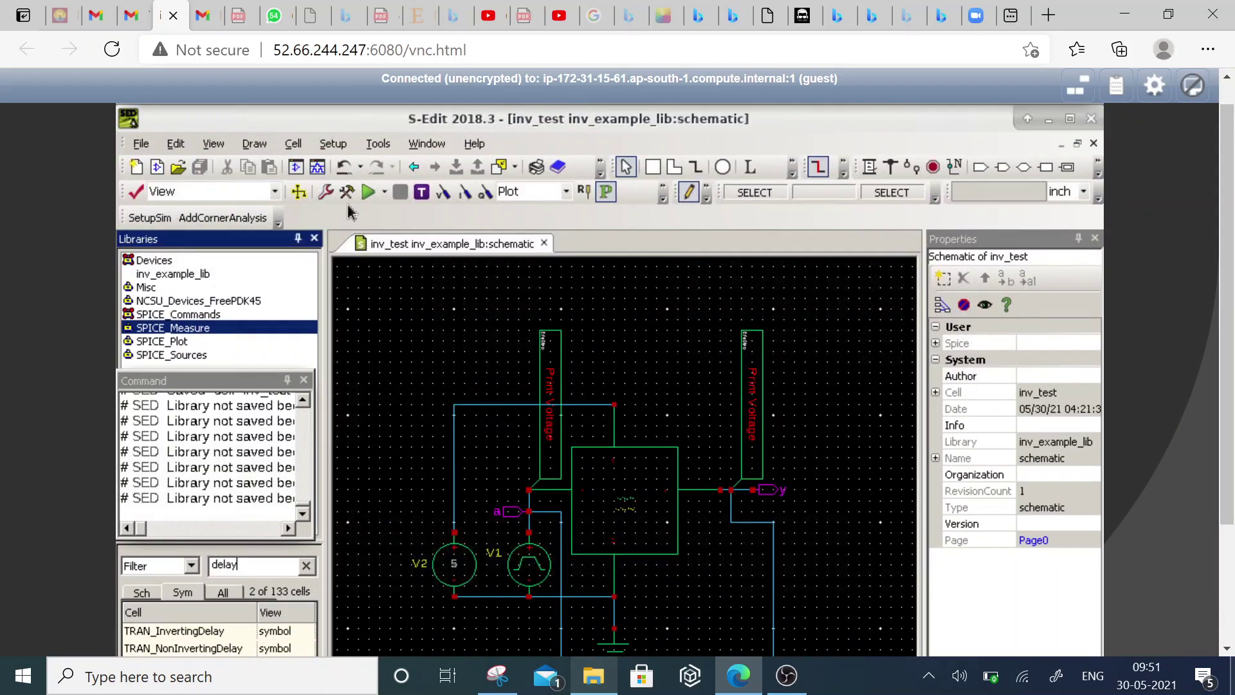
left_click(369, 194)
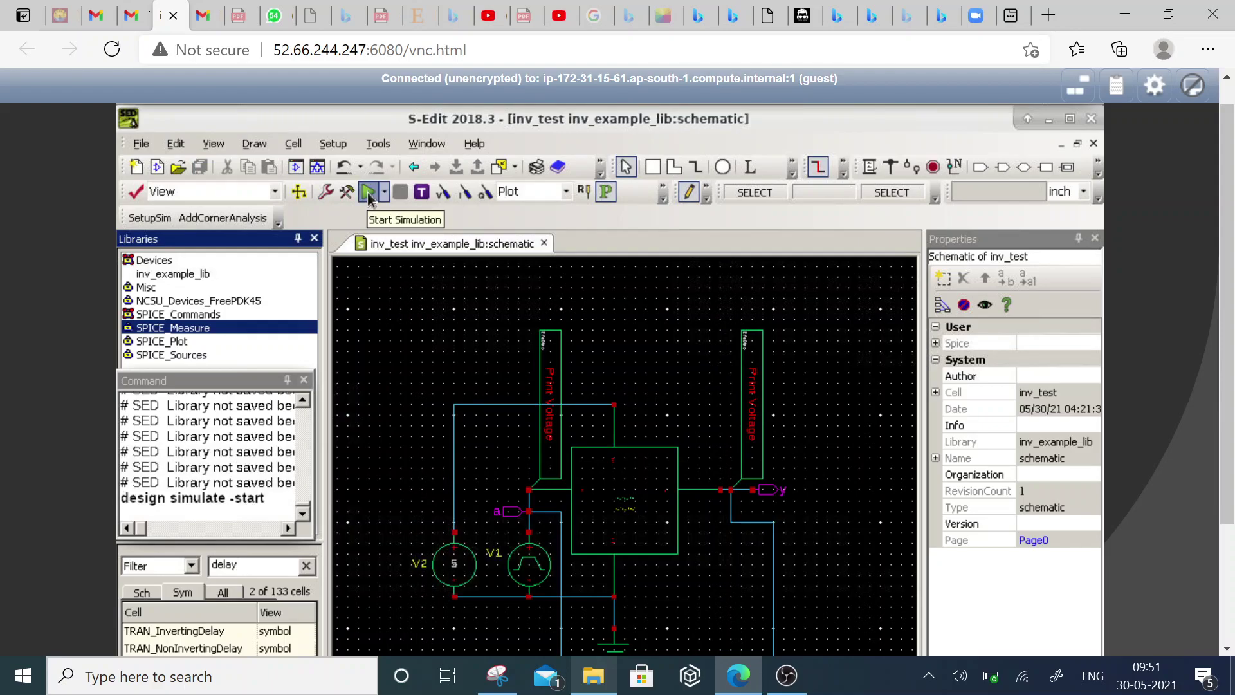
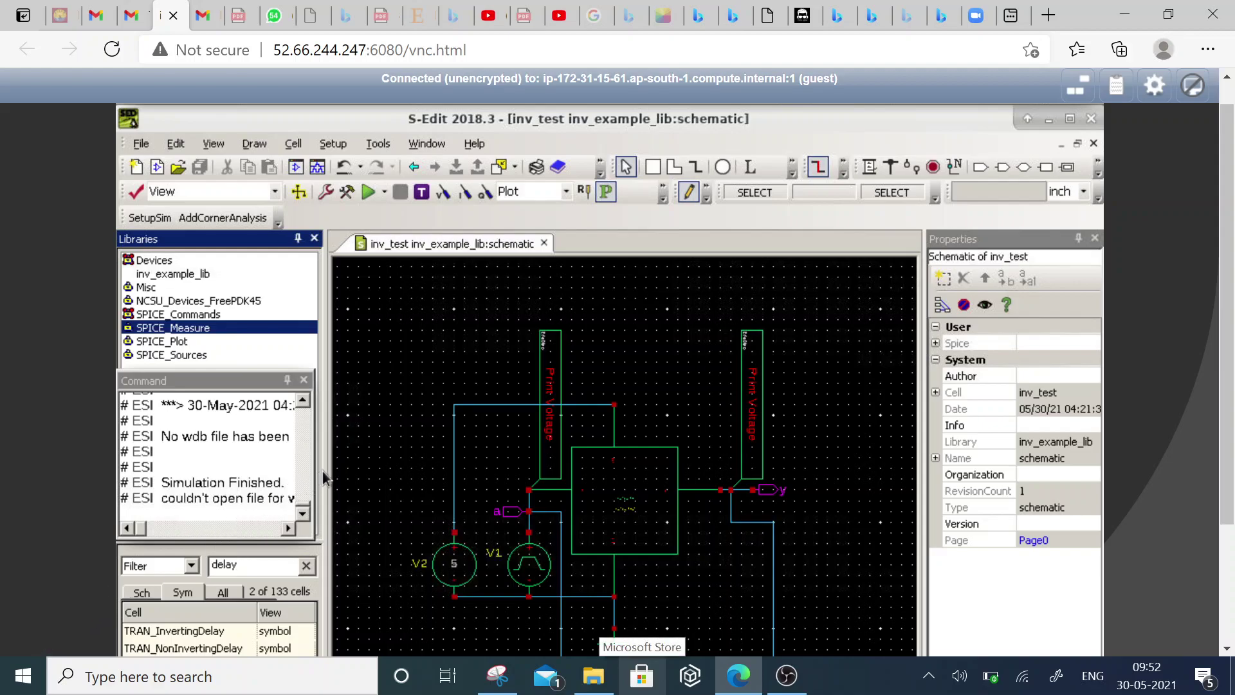
- Widen the Libraries and Command panes to read the simulation log, and rerun the inv_test simulation
left_click_drag(324, 471, 399, 494)
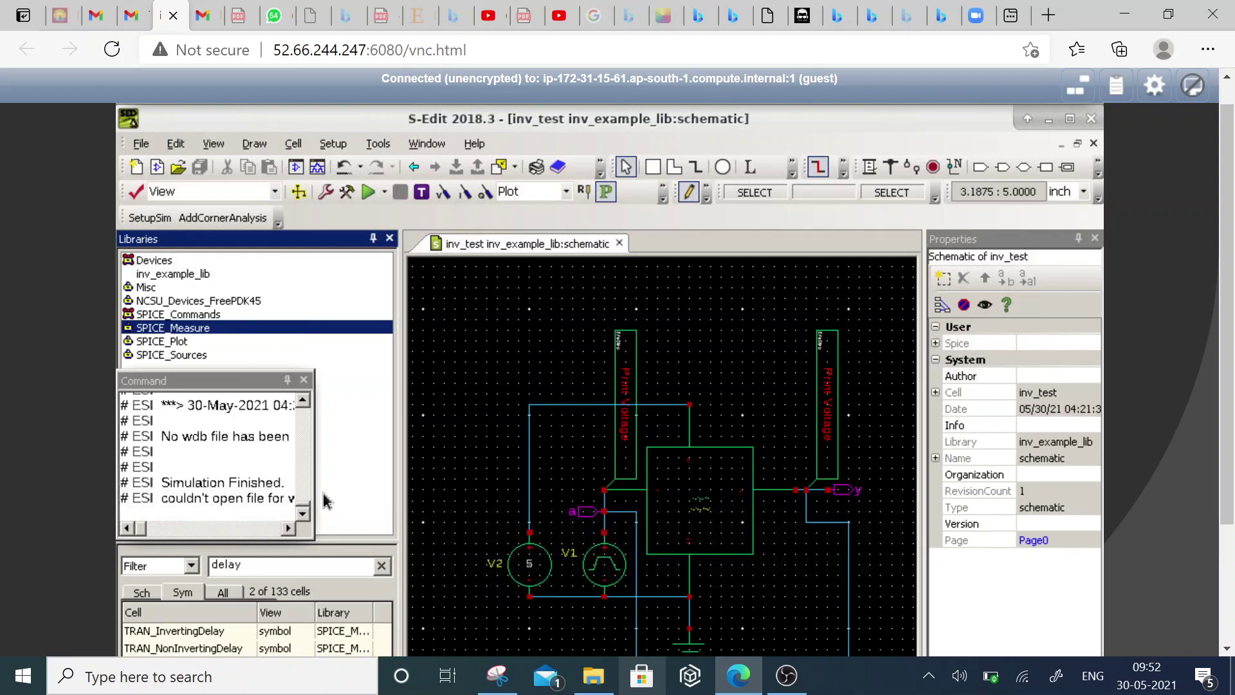
left_click_drag(315, 473, 388, 473)
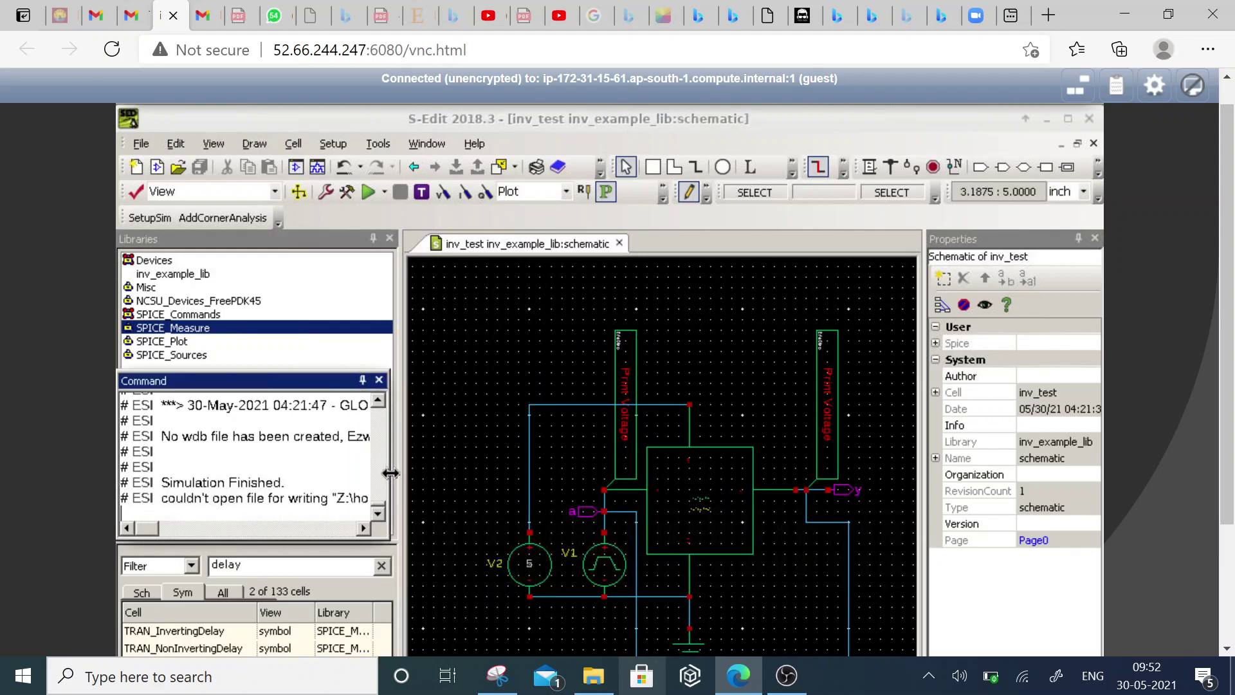
mouse_move(159, 532)
left_mouse_down()
mouse_move(225, 534)
mouse_move(139, 528)
left_mouse_up()
left_click(362, 529)
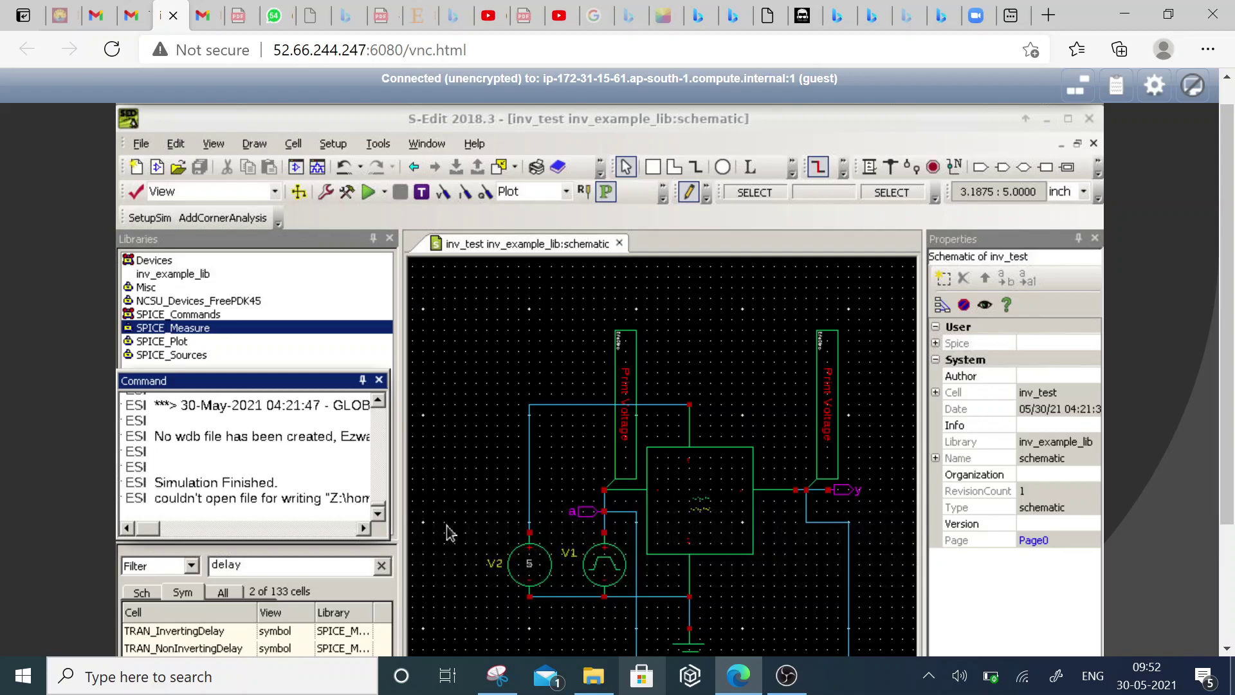
scroll(1232, 436, "down", 3)
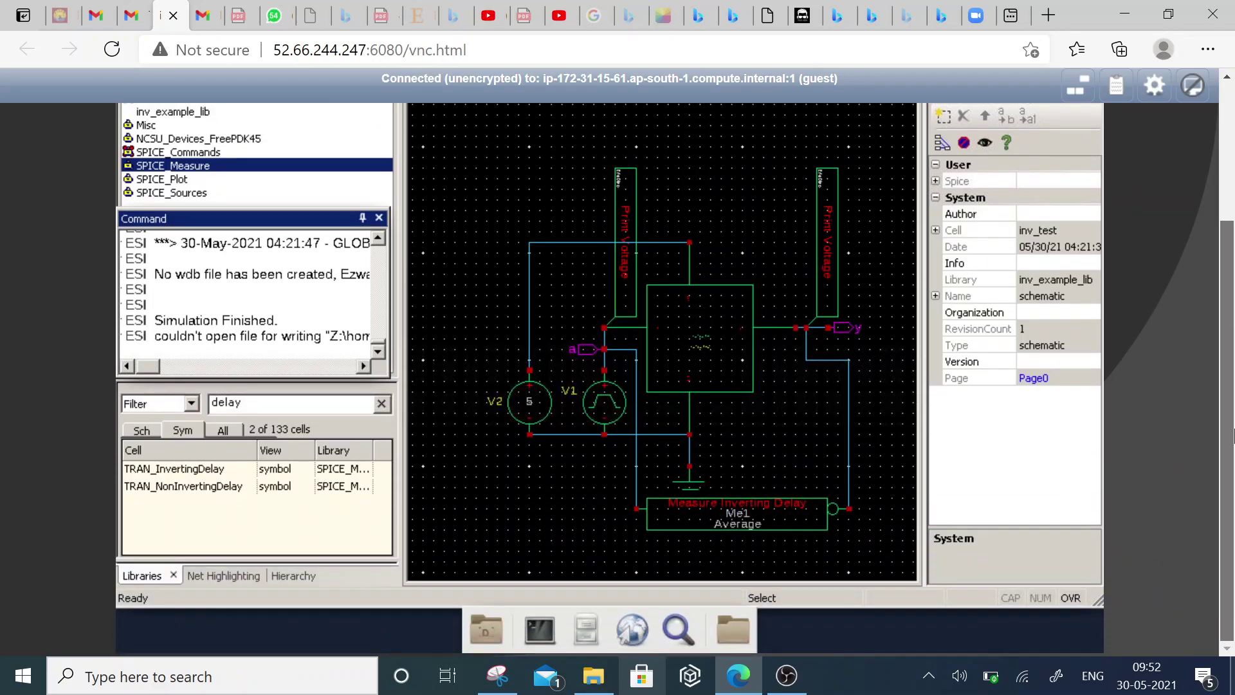
scroll(1231, 436, "up", 2)
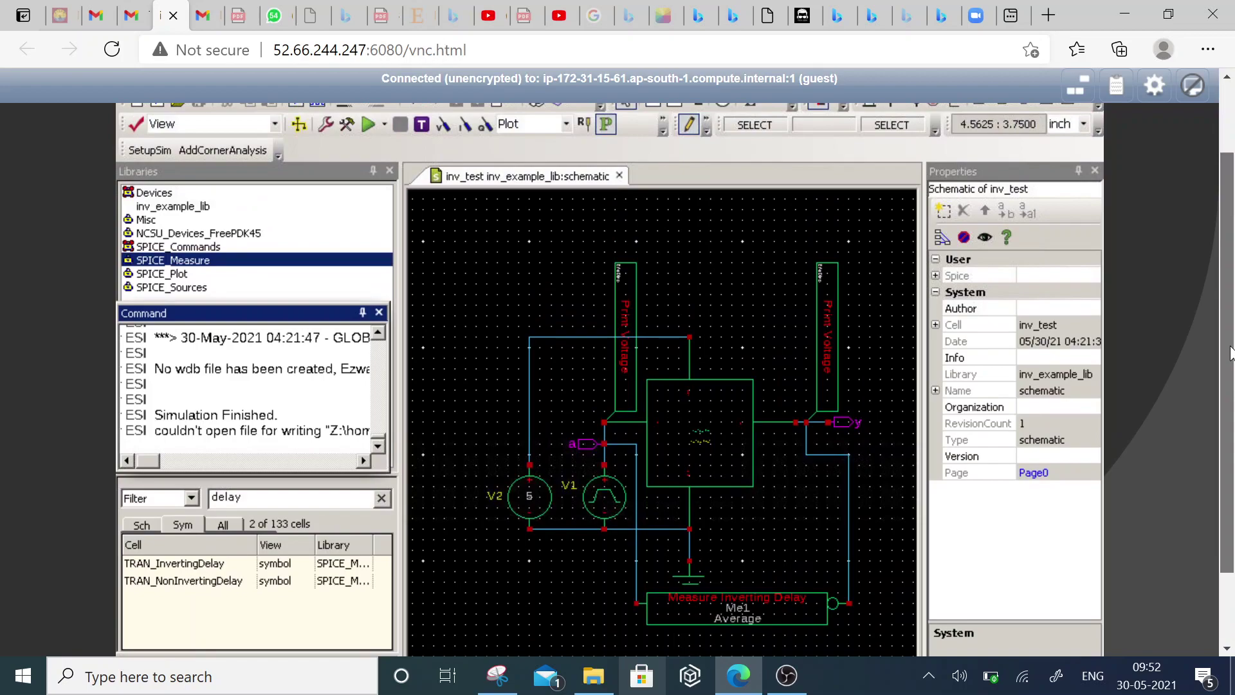
scroll(1230, 353, "up", 1)
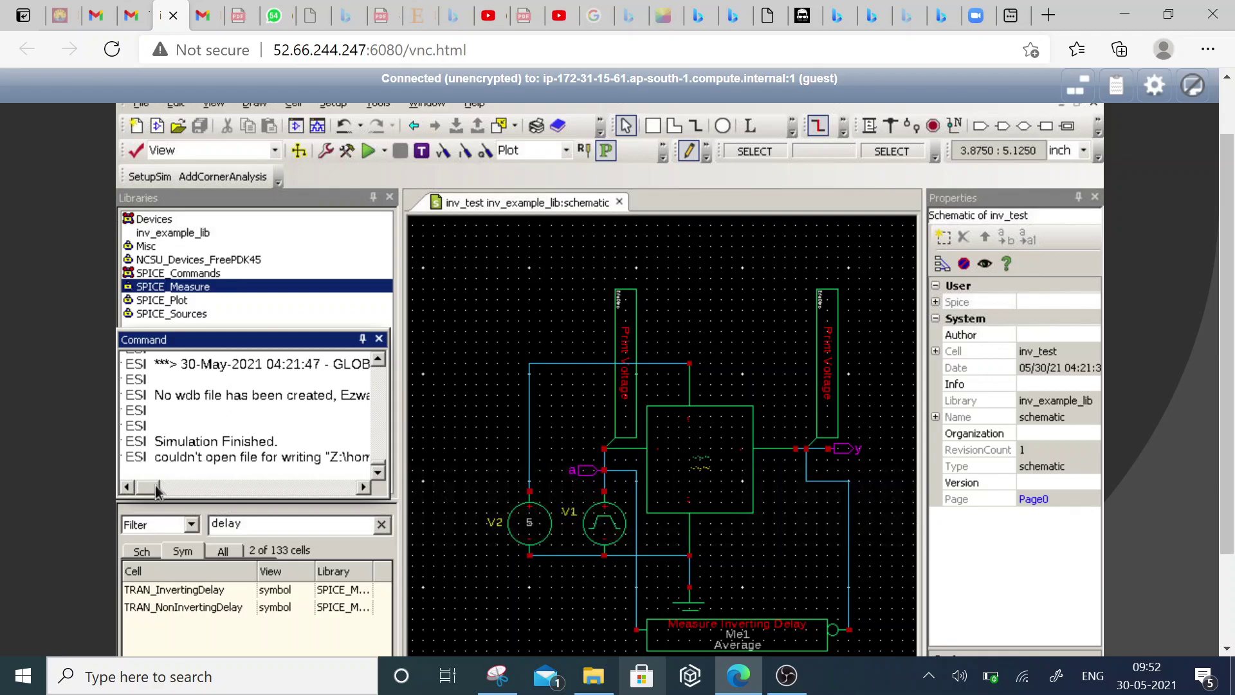
left_click_drag(156, 490, 335, 479)
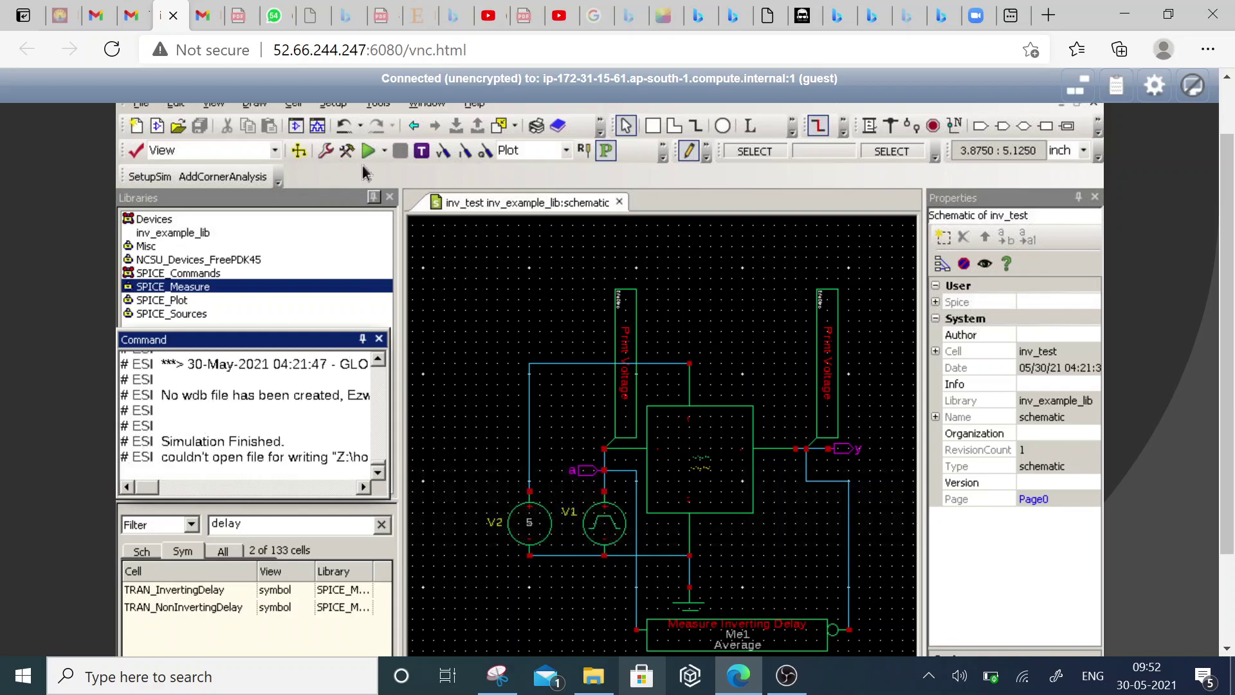
left_click(366, 155)
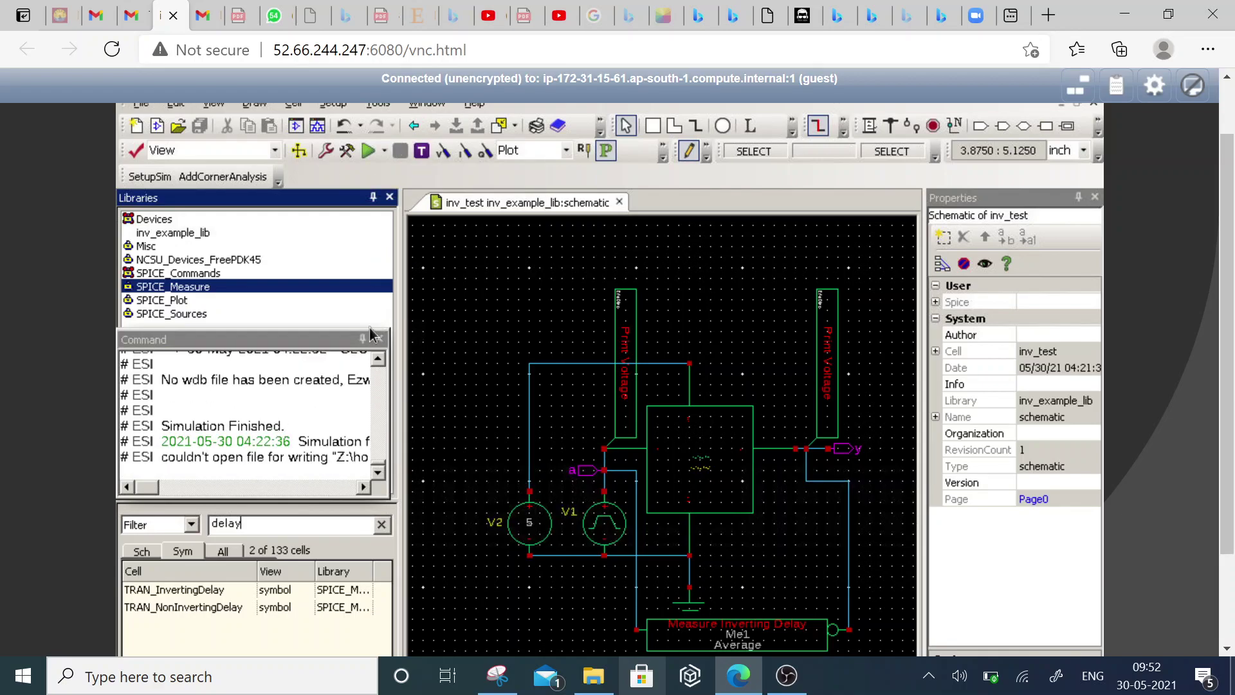
- Reopen the SPICE simulation setup, set the SPICE Export Control Property in the netlisting options to "hspiceD SPICE", and accept the setup
scroll(496, 253, "up", 1)
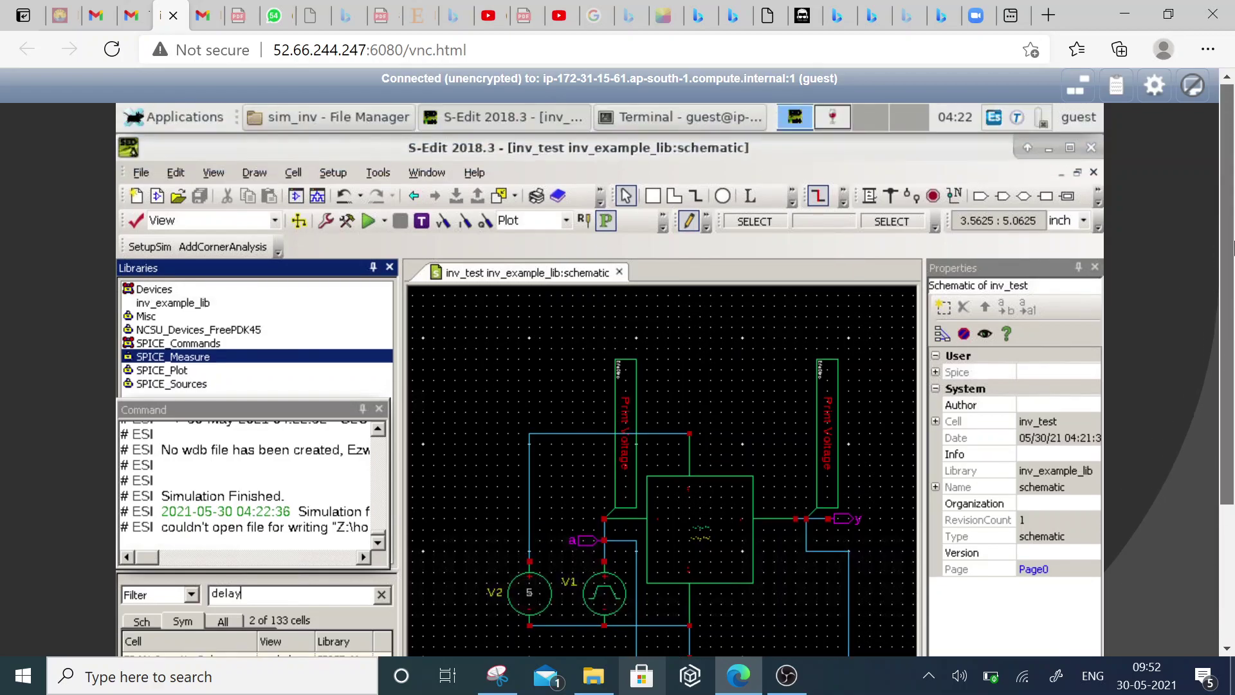
left_click(294, 182)
left_click(252, 173)
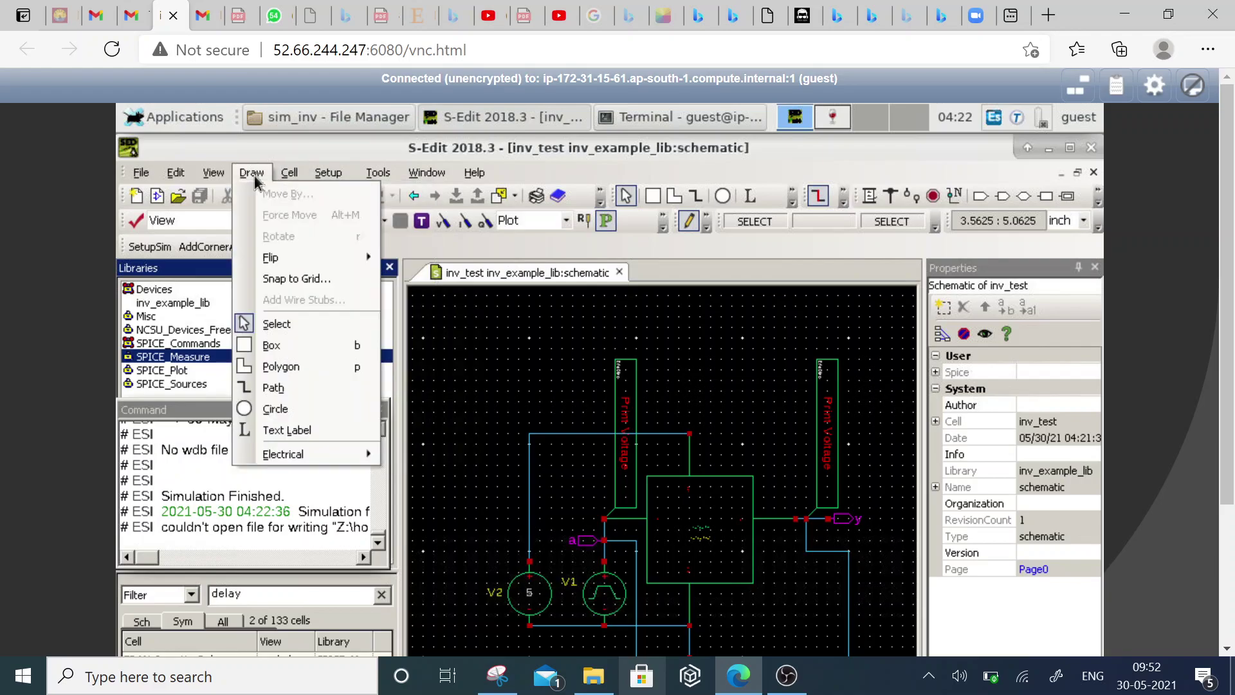
left_click(464, 256)
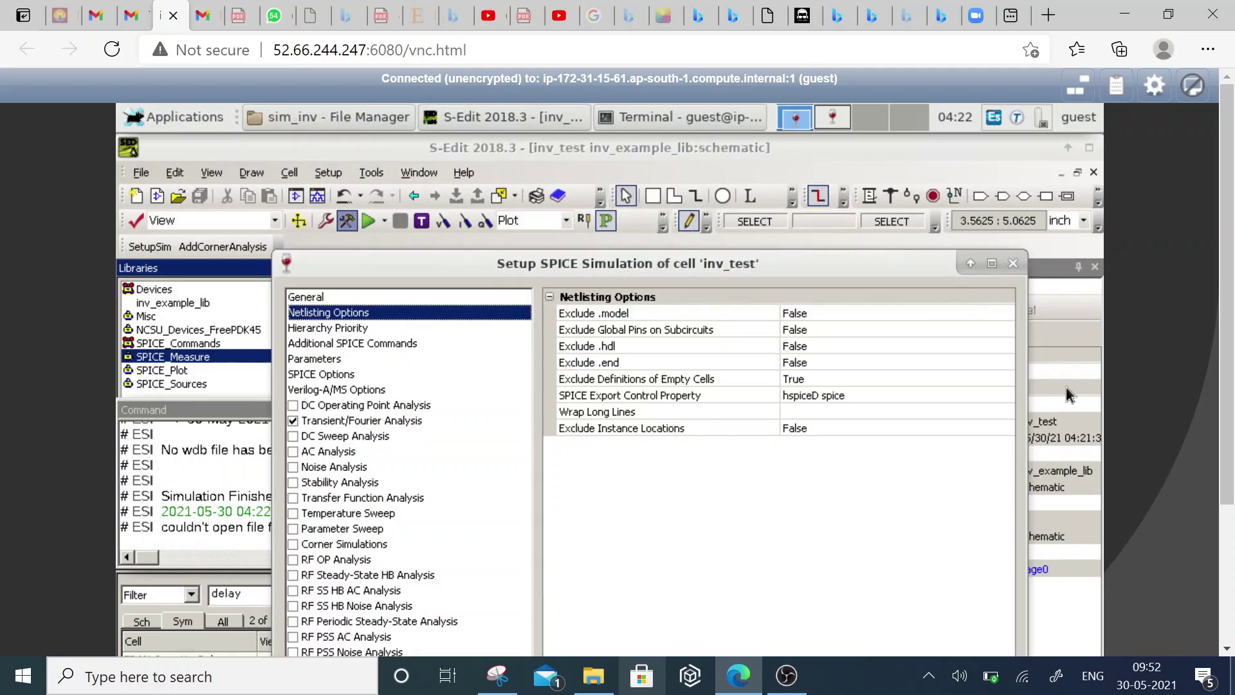
left_click(311, 329)
left_click(320, 312)
left_click(851, 397)
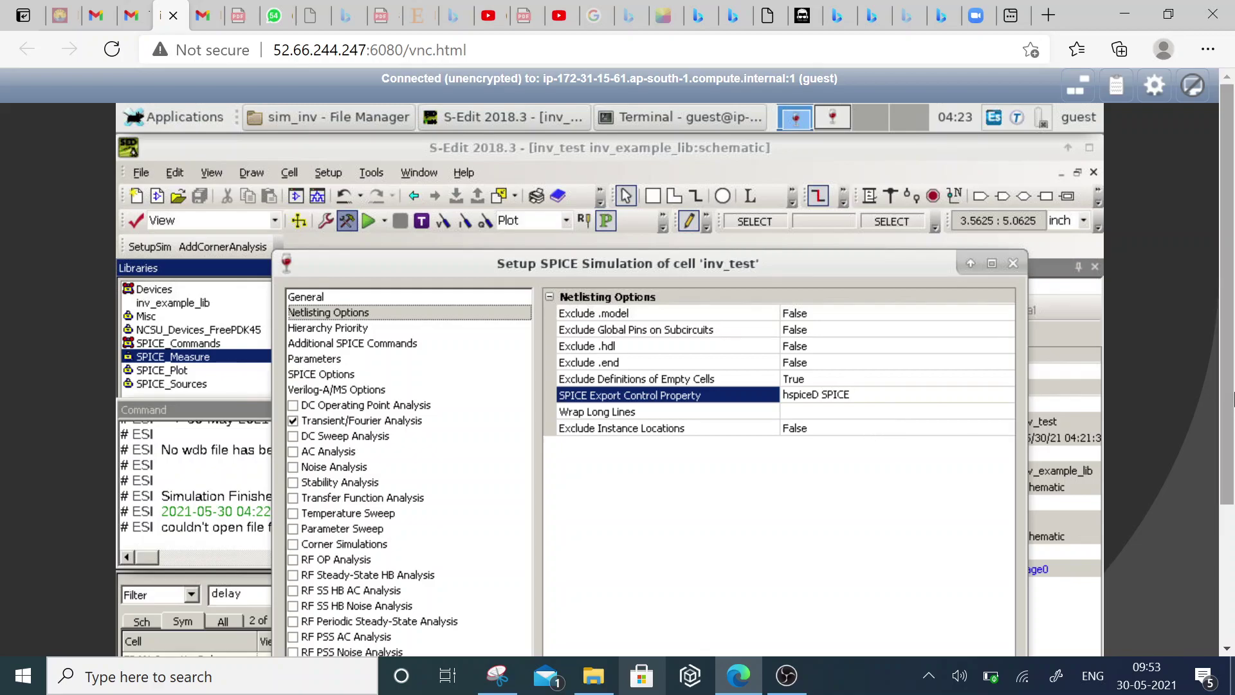
scroll(1228, 367, "down", 2)
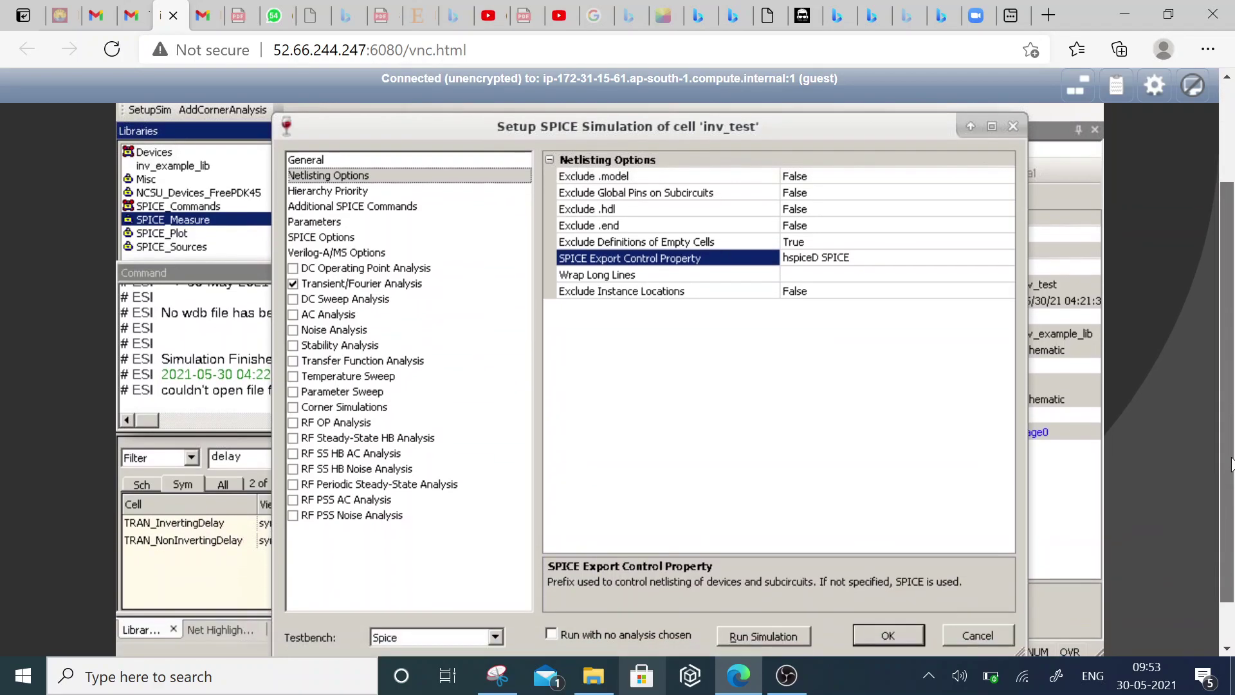
left_click(891, 634)
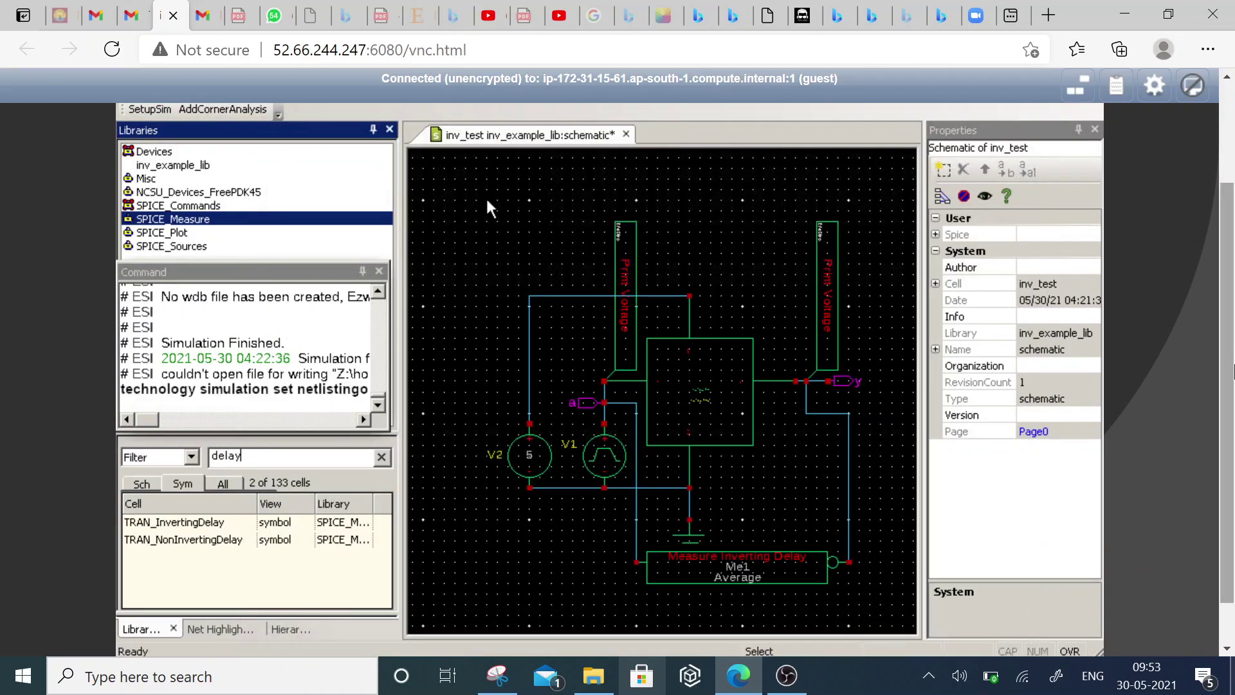
- Run the inv_test simulation again and view the V(A) and V(Y) waveforms in EZwave
scroll(1229, 399, "up", 2)
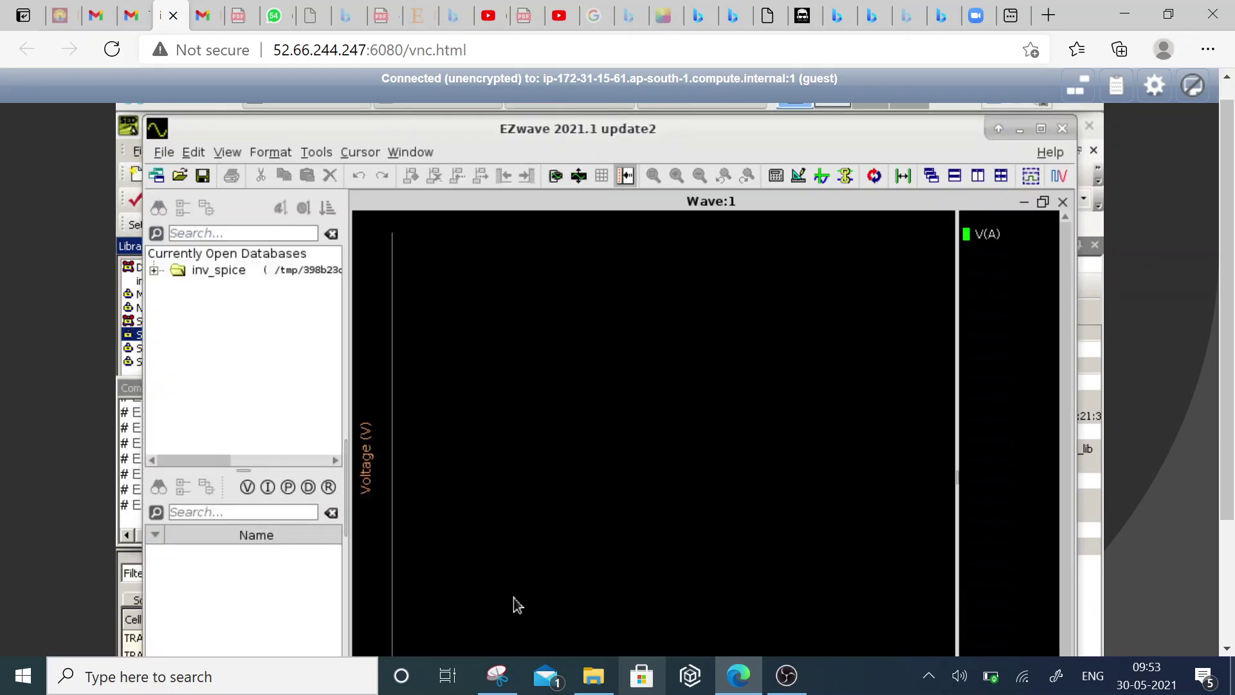
left_click_drag(1225, 386, 1222, 434)
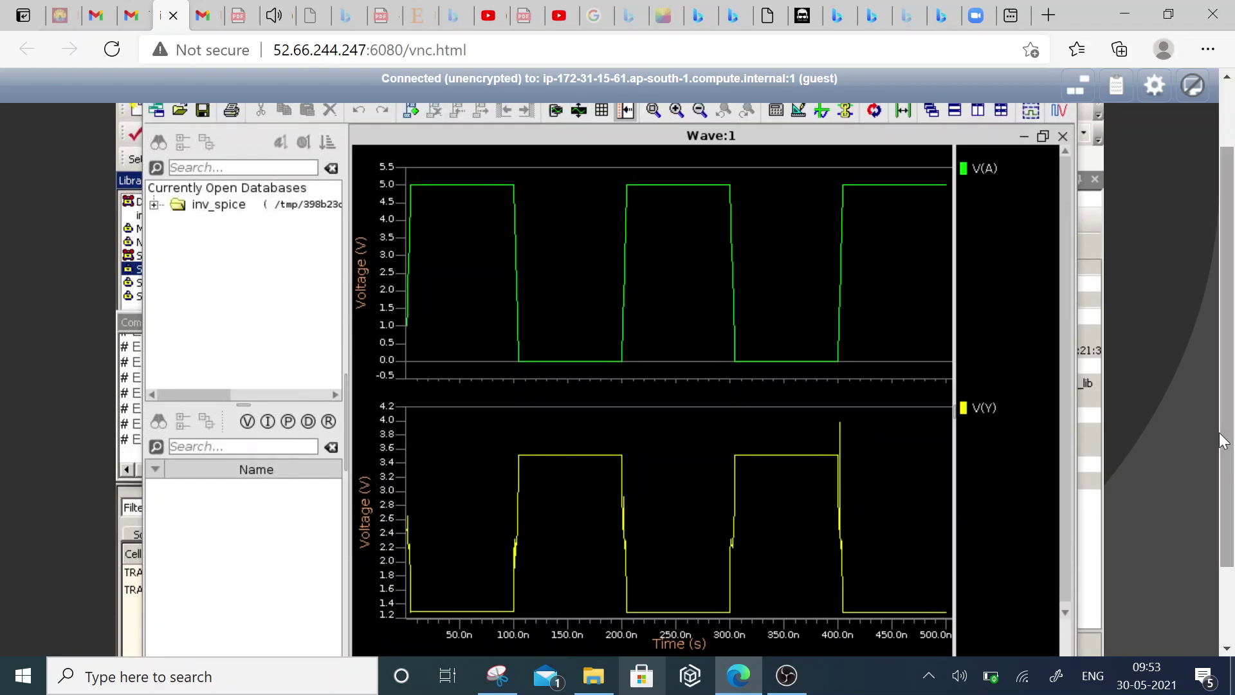
left_click_drag(1222, 441, 1220, 353)
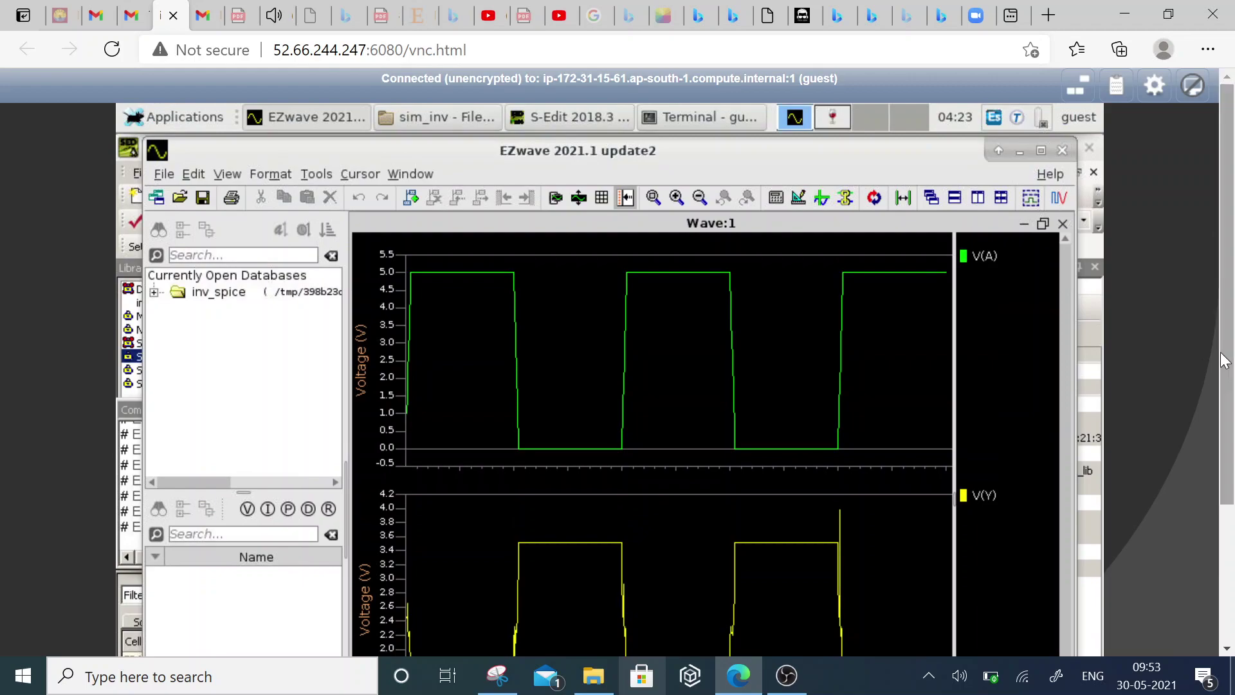
- Open EZwave's Measurement Tool, choose the Delay measurement, and move the dialog away from the waveforms
left_click(798, 197)
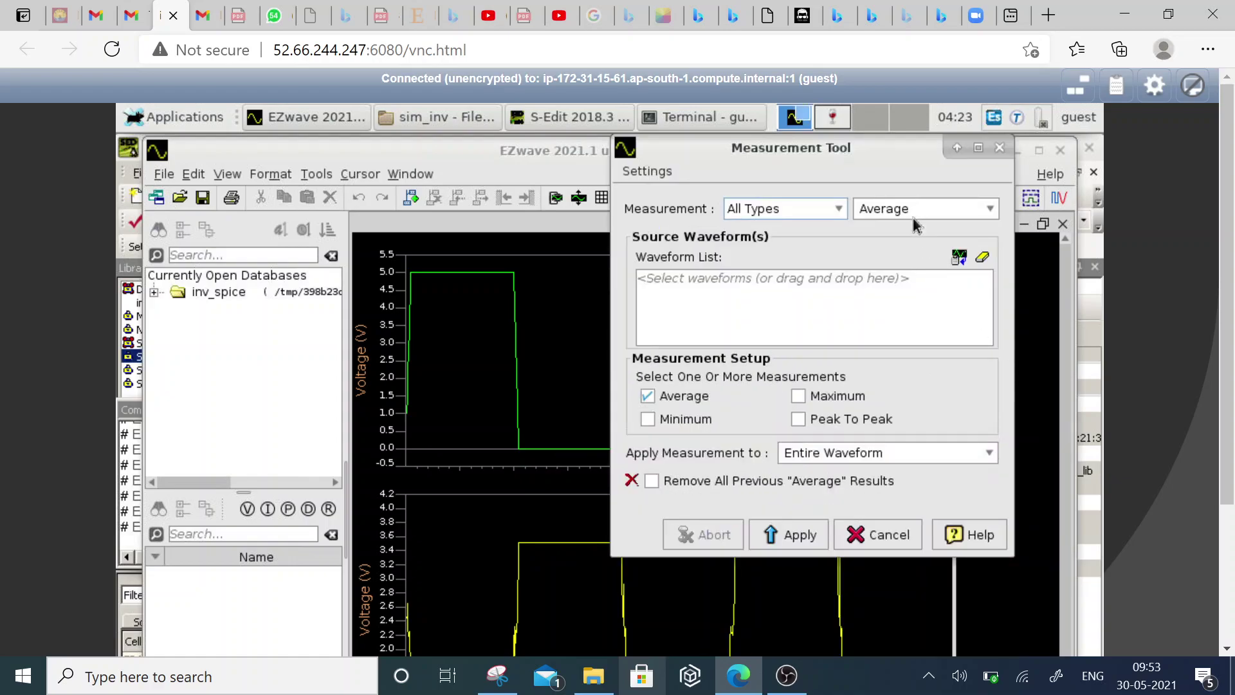
left_click(913, 216)
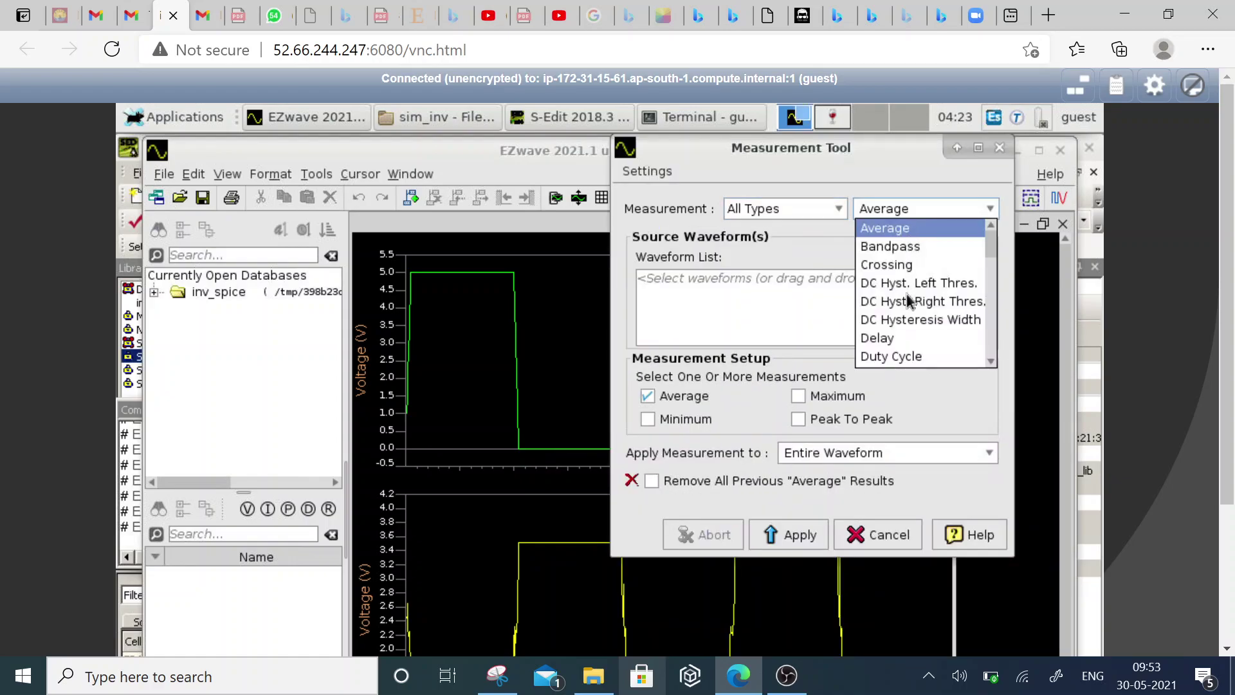
left_click(914, 339)
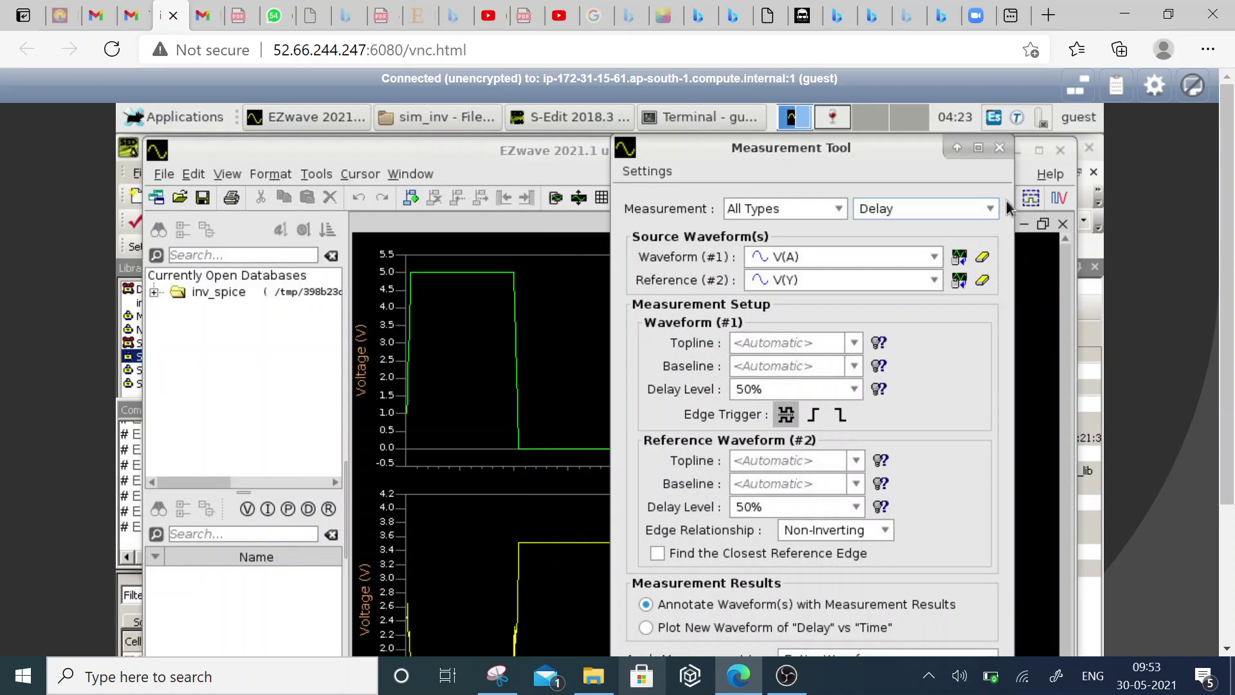
left_click_drag(916, 161, 1032, 157)
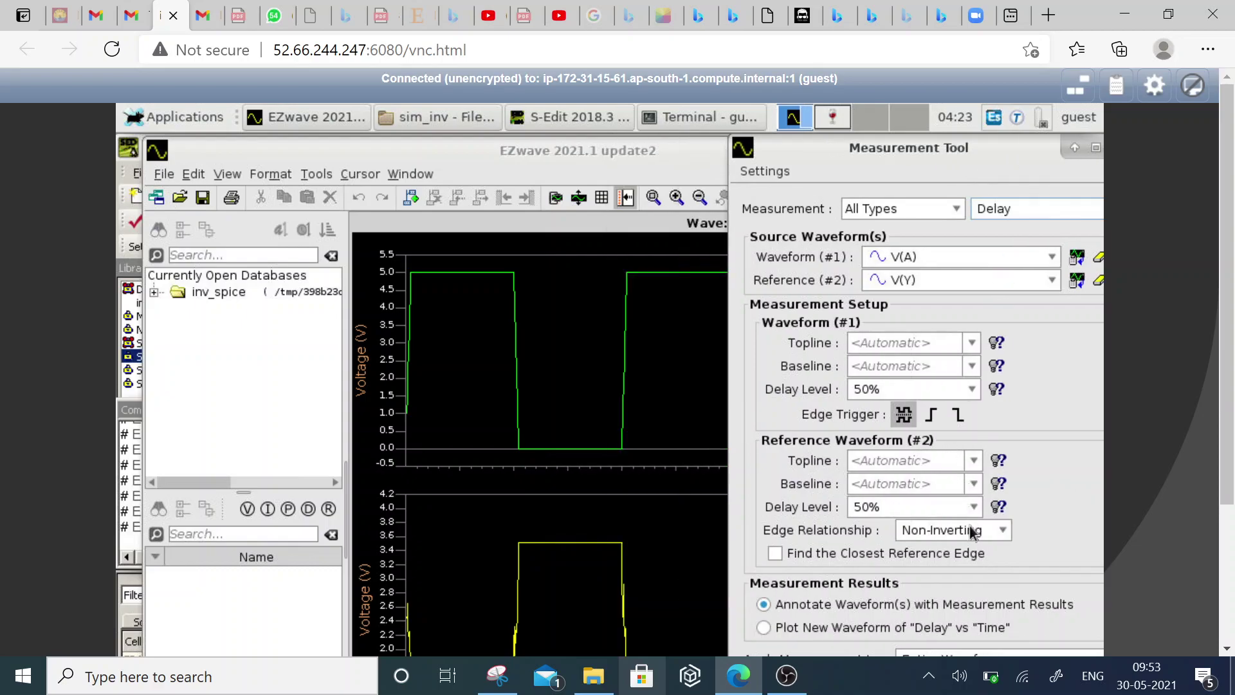
- Set the edge relationship to Inverting and apply the delay measurement between V(A) and V(Y) to the entire waveform
scroll(1230, 375, "down", 2)
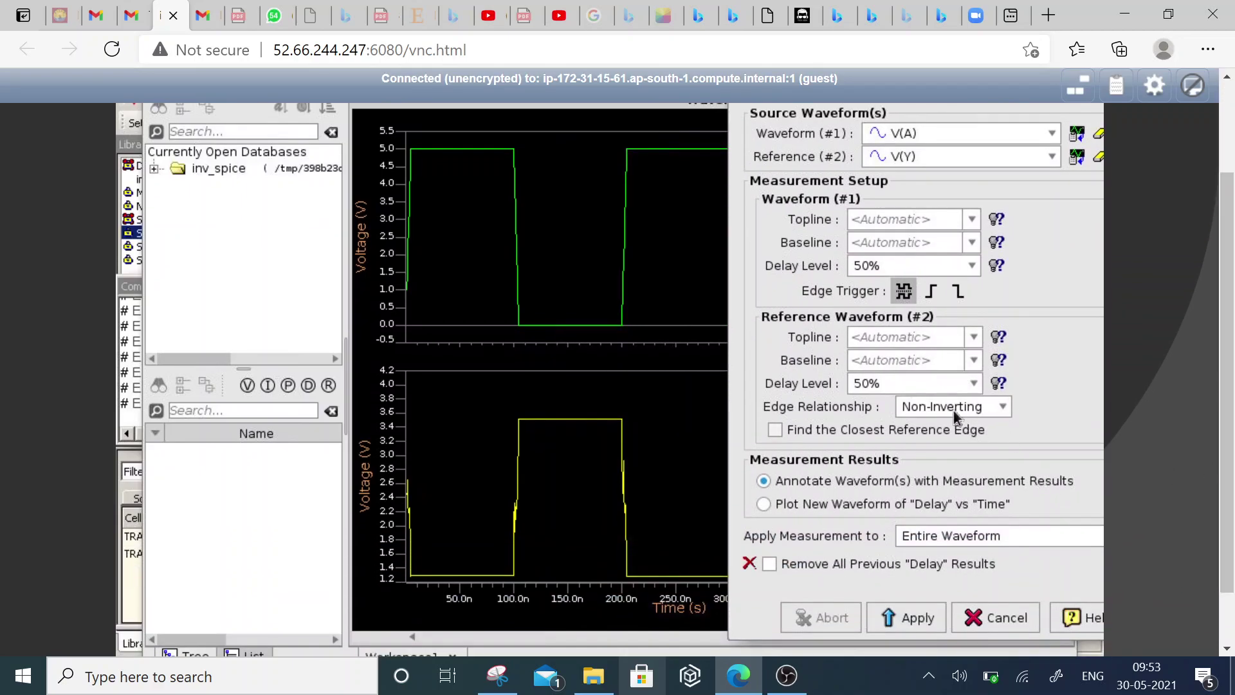
left_click(956, 409)
left_click(939, 429)
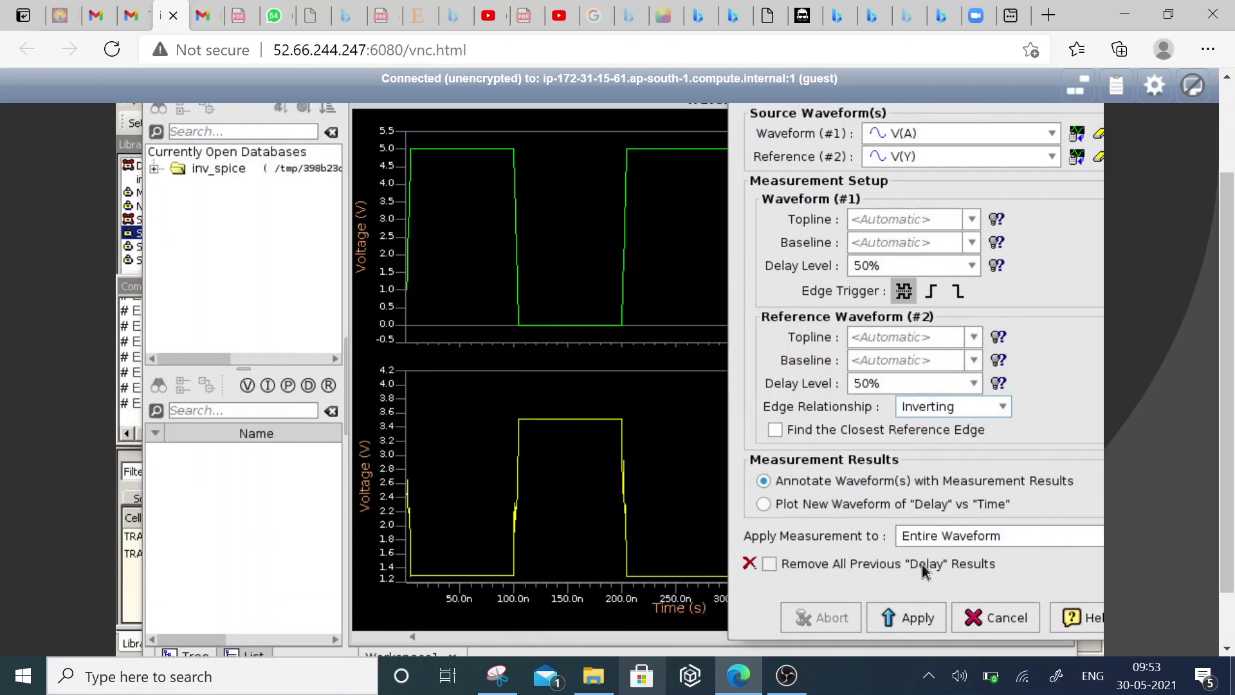
left_click(917, 619)
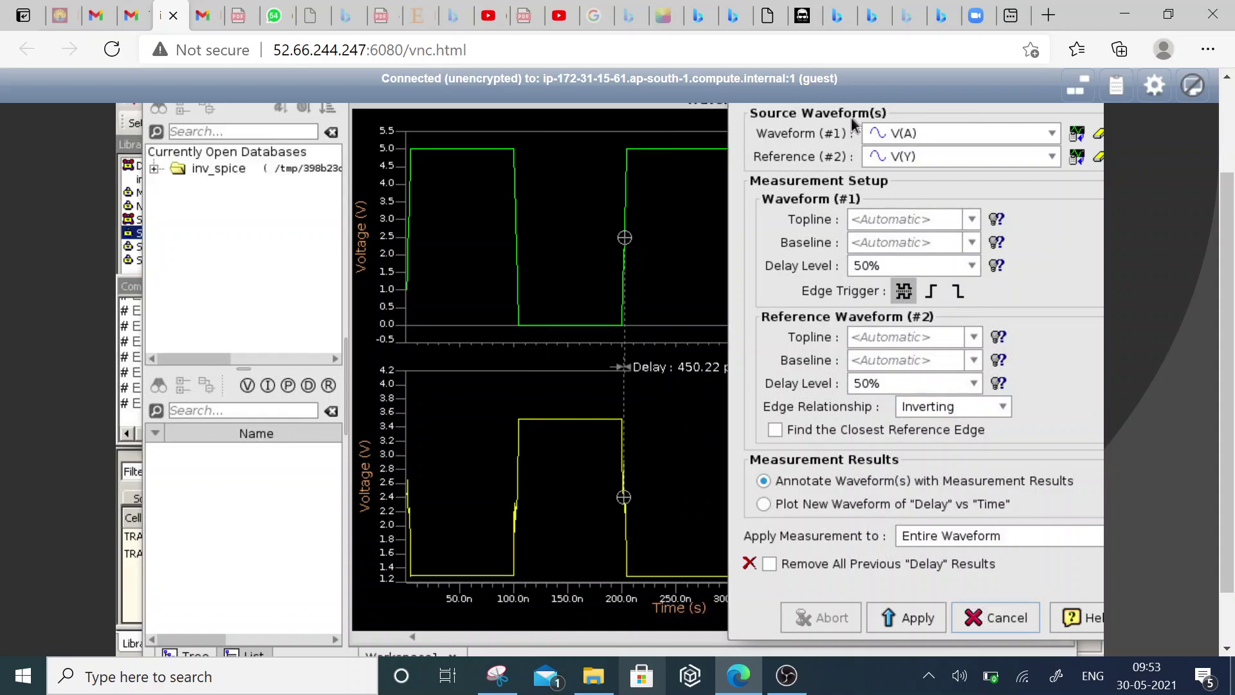
- Move the Measurement Tool further aside and examine the delay annotation between the V(A) and V(Y) waveforms
scroll(976, 161, "up", 3)
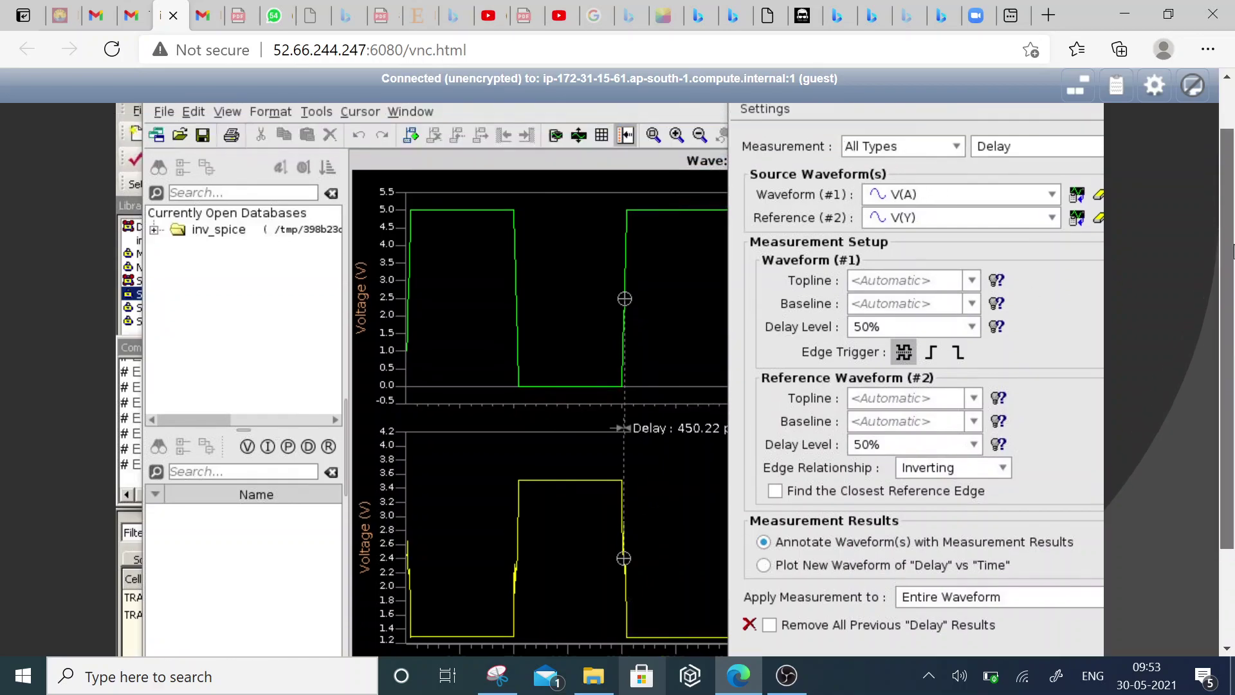
left_click_drag(963, 133, 1037, 173)
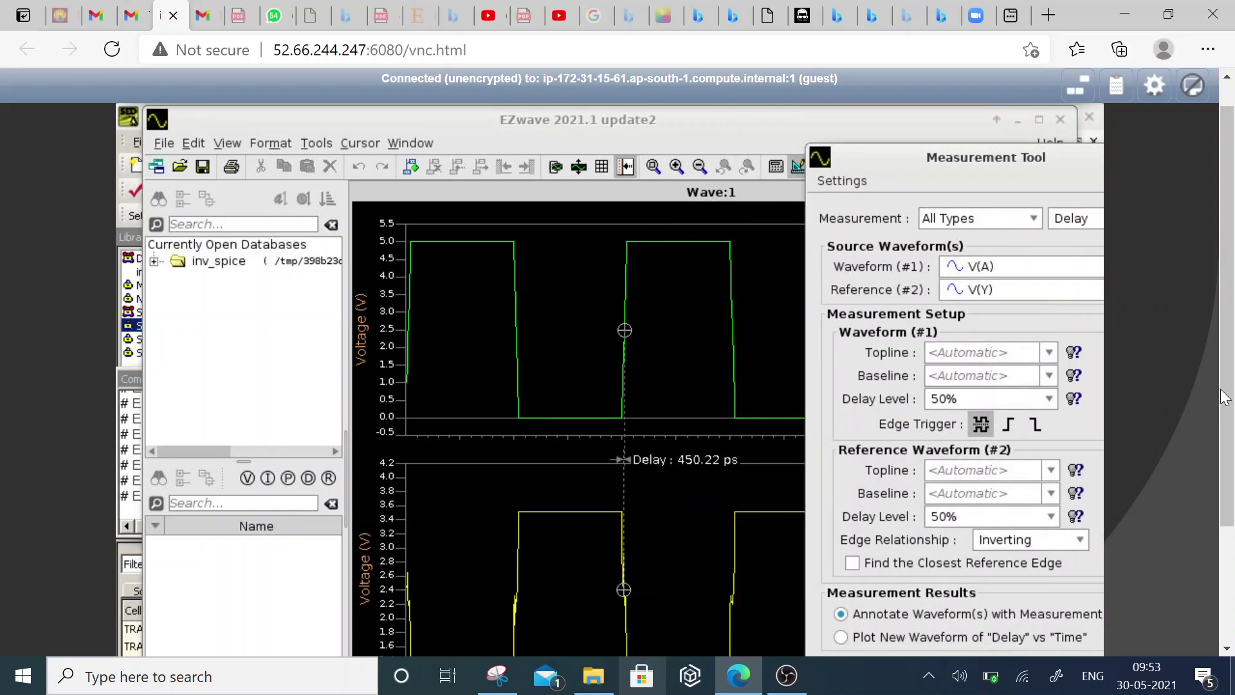
left_click_drag(1224, 397, 1228, 361)
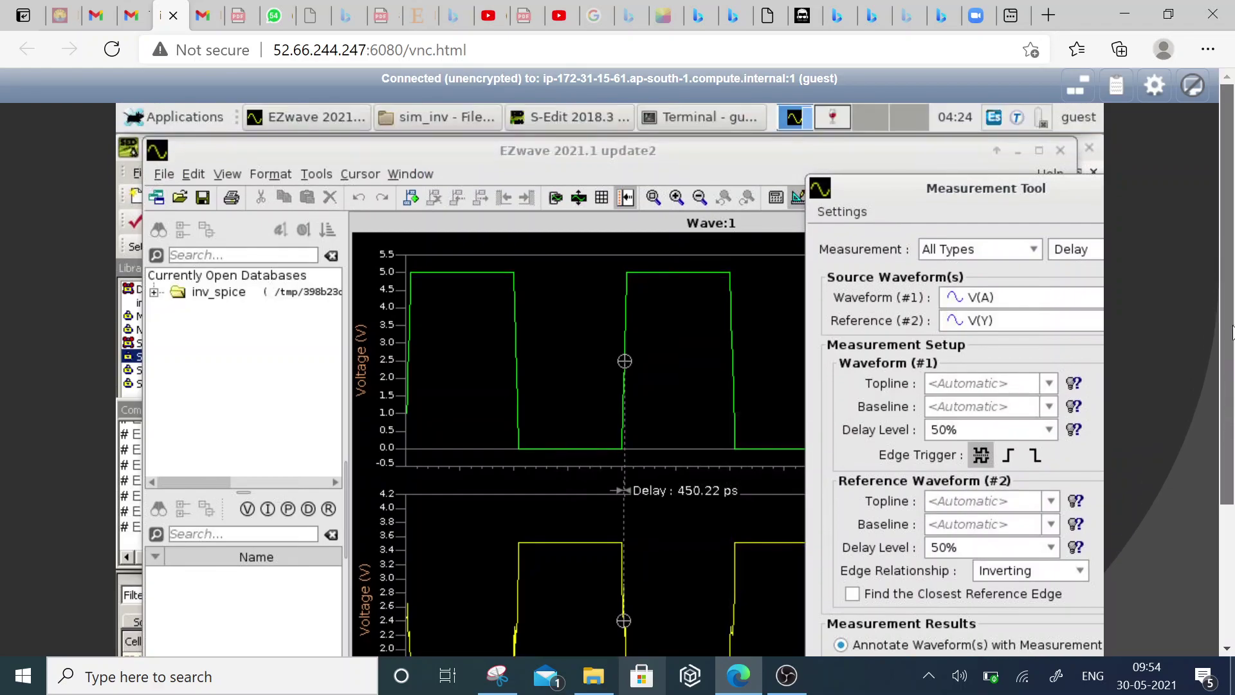
scroll(1229, 360, "down", 3)
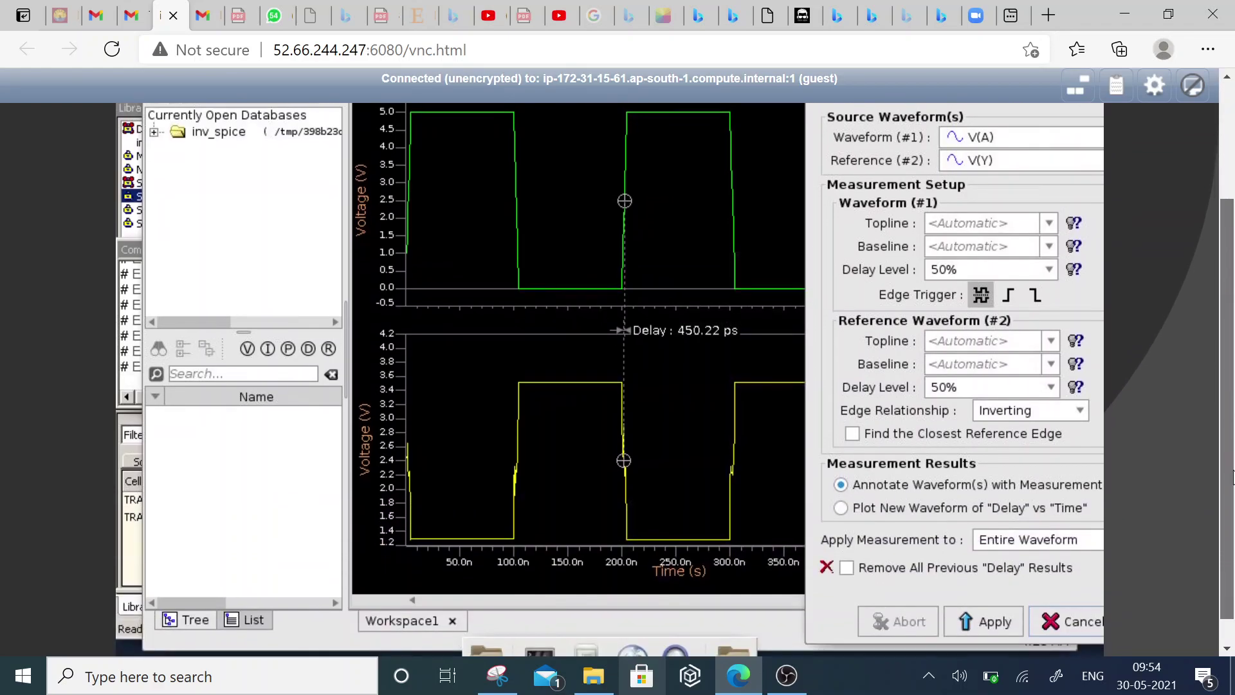
left_click(788, 677)
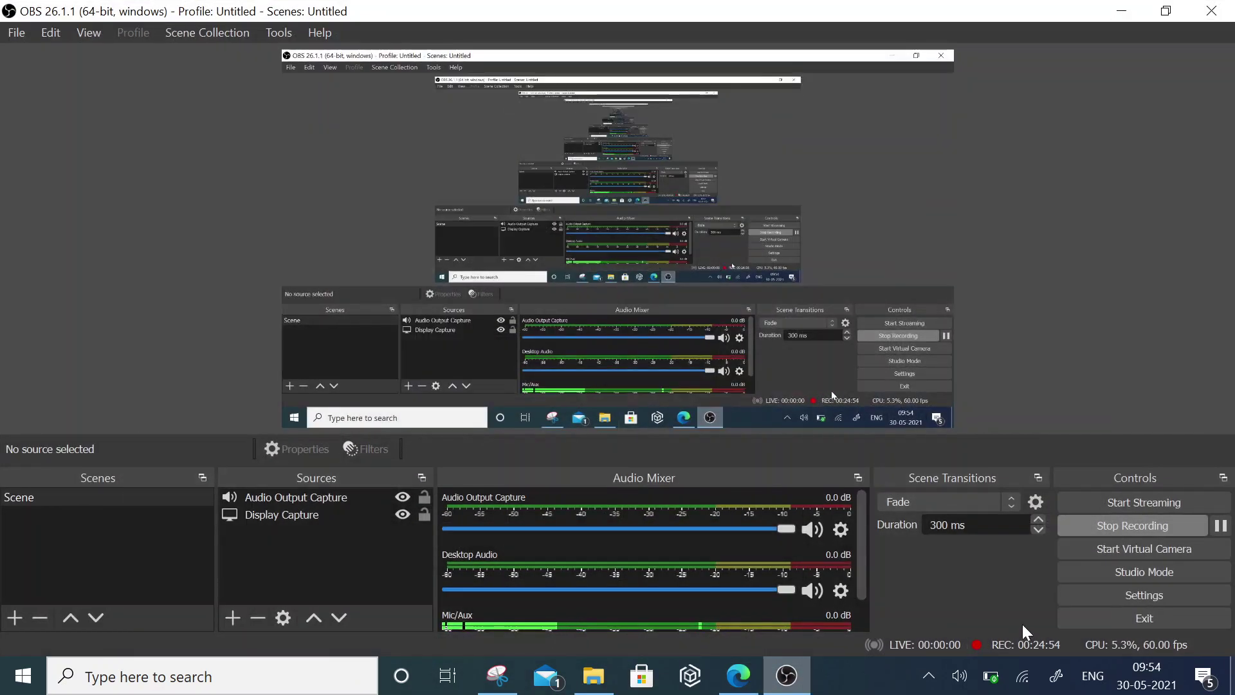